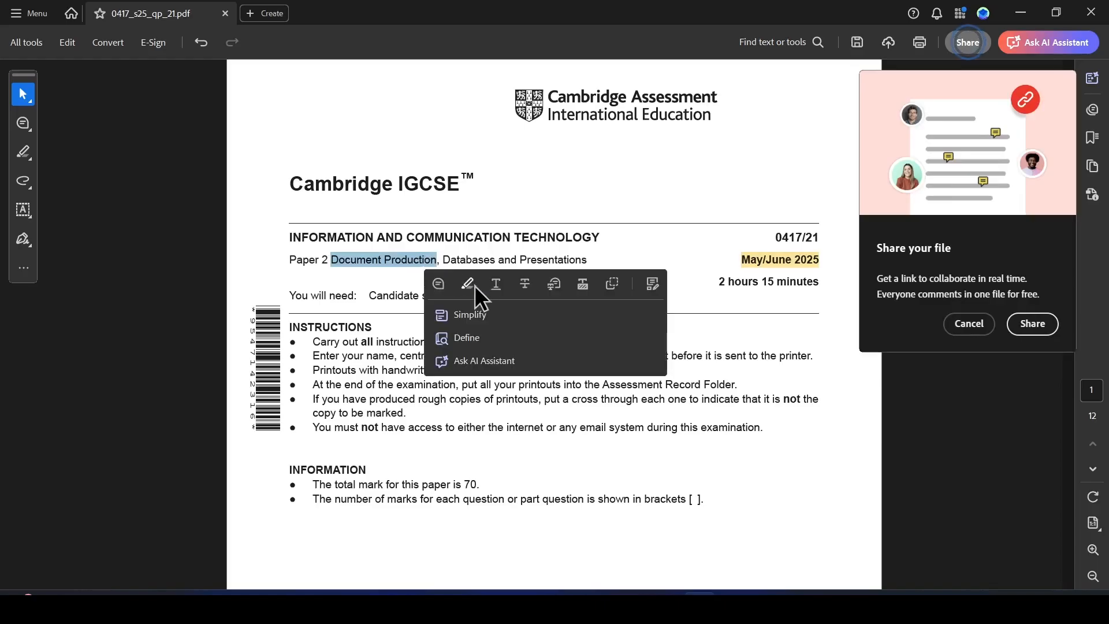
# Dismiss the share prompt, move to page 2 of the question paper and highlight the "Task 2 – Document" heading.
pyautogui.click(970, 325)
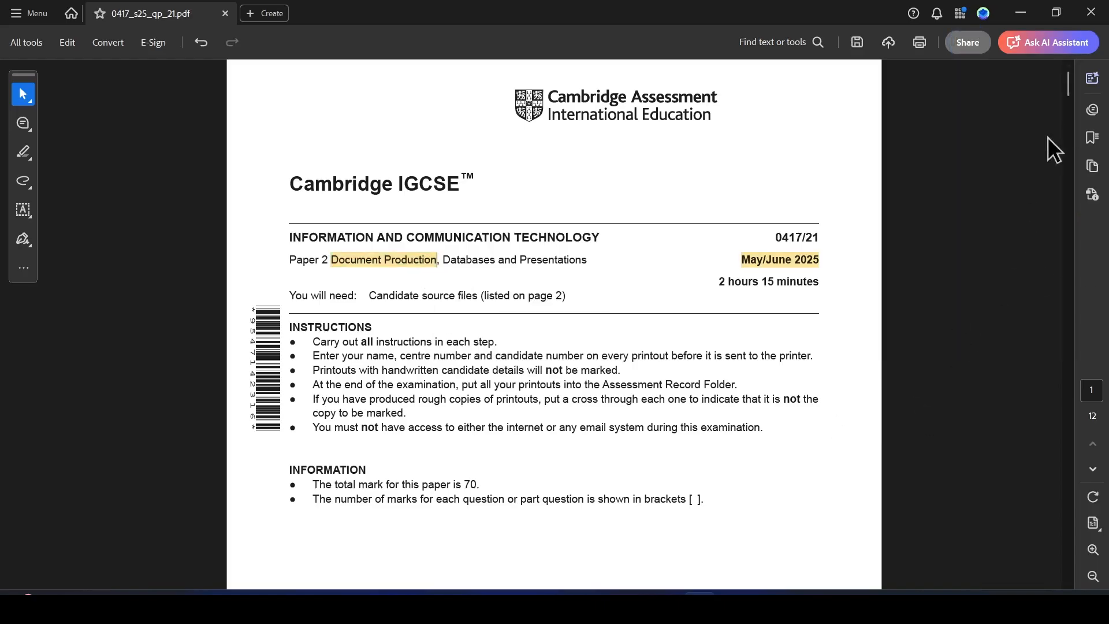
pyautogui.moveTo(1069, 84); pyautogui.dragTo(1073, 140)
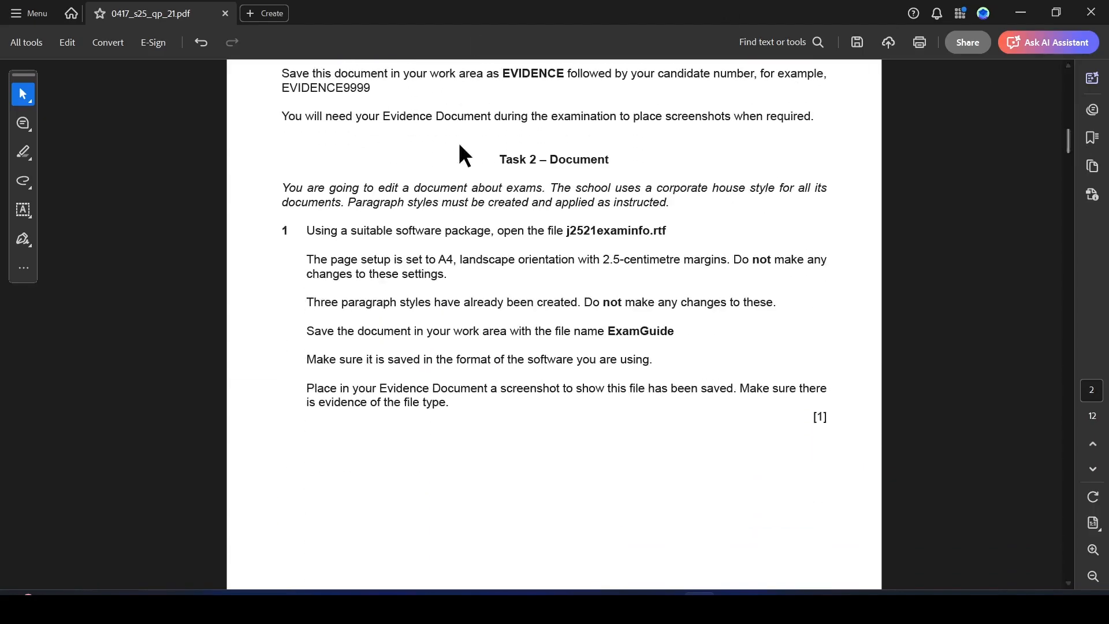
pyautogui.moveTo(500, 160); pyautogui.dragTo(619, 161)
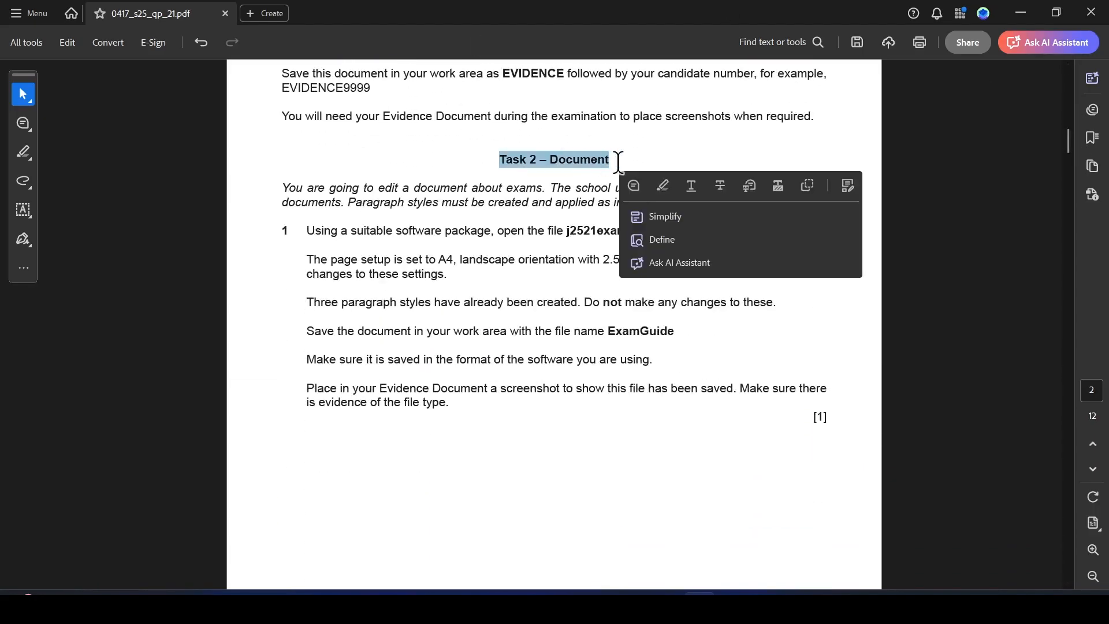
pyautogui.click(664, 186)
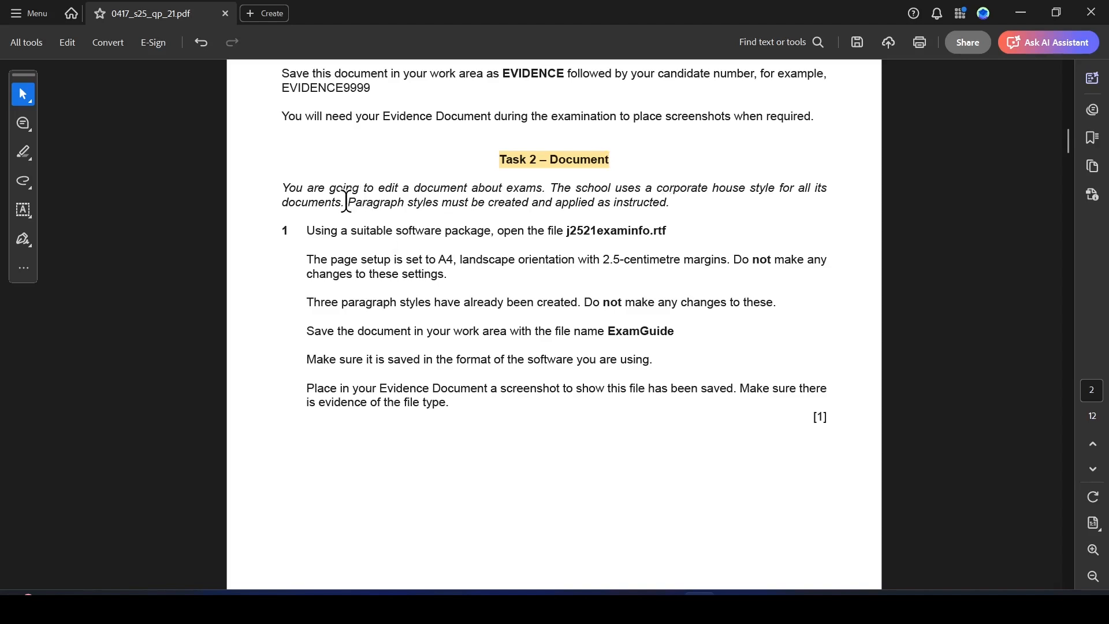
# Highlight "Paragraph styles" and "applied as instructed" in the Task 2 introduction.
pyautogui.moveTo(345, 202); pyautogui.dragTo(438, 203)
pyautogui.click(471, 228)
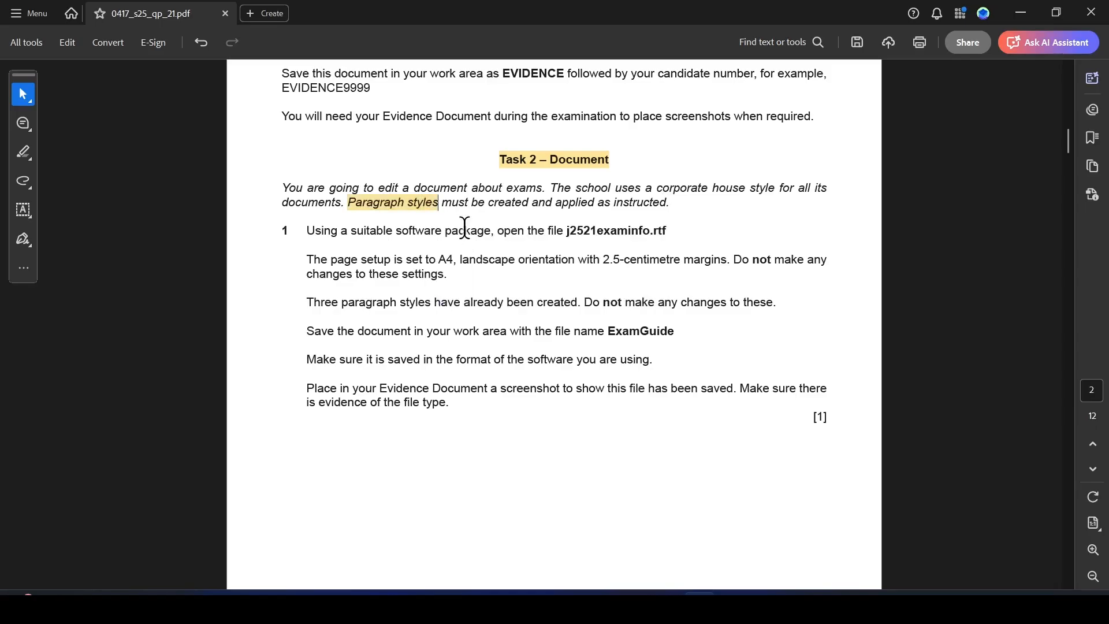
pyautogui.moveTo(556, 202); pyautogui.dragTo(668, 204)
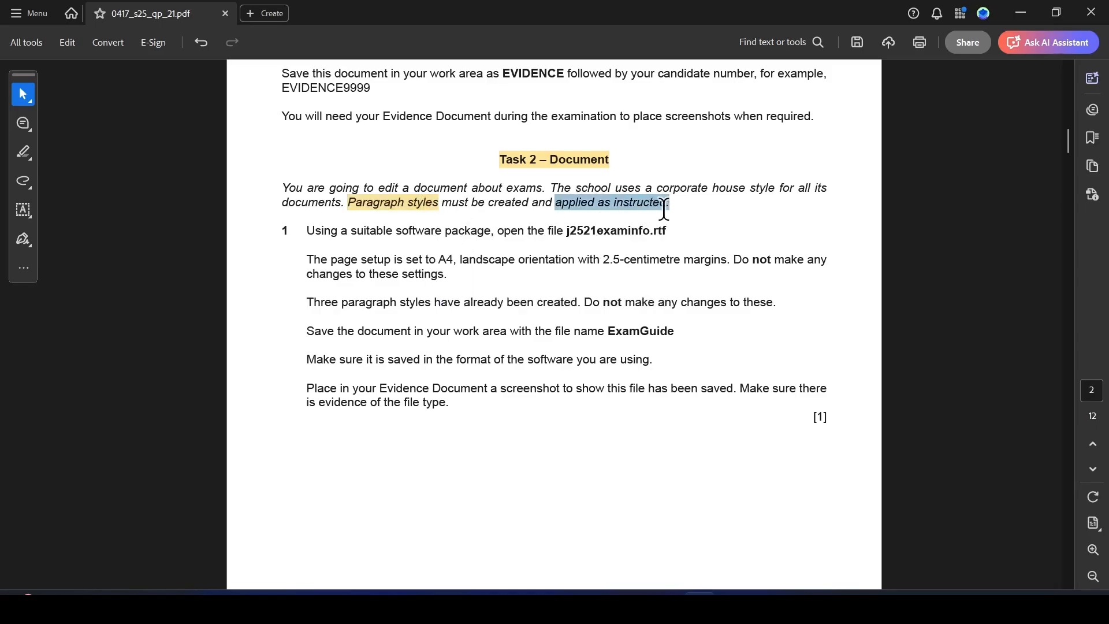
pyautogui.click(710, 224)
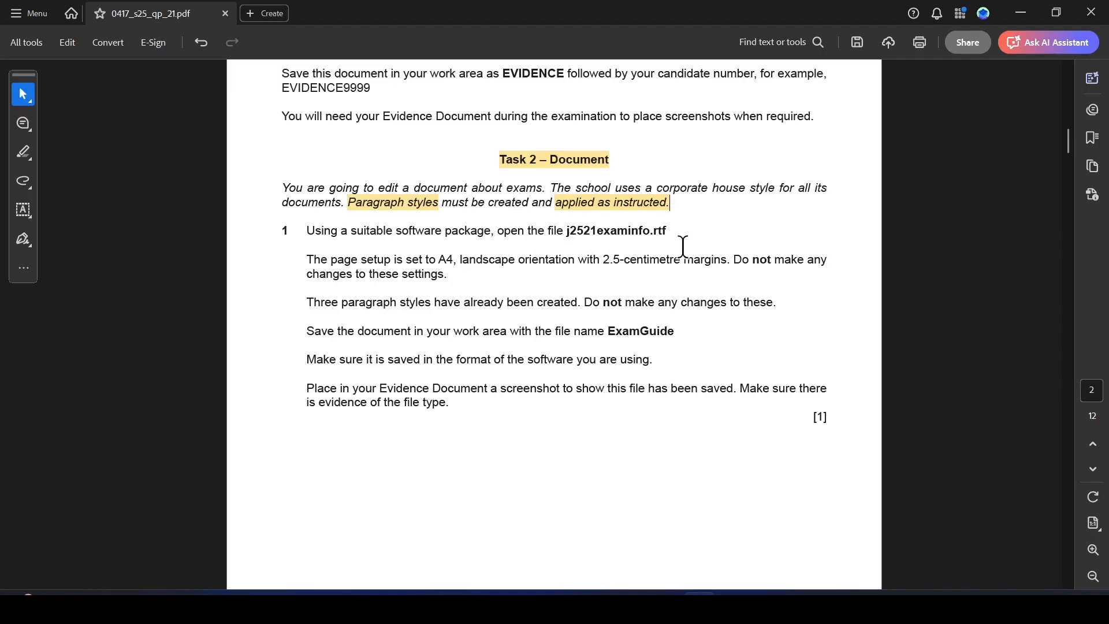
# Open j2521examinfo.rtf from the desktop's confidential source files folder in Word.
pyautogui.press('super+d')
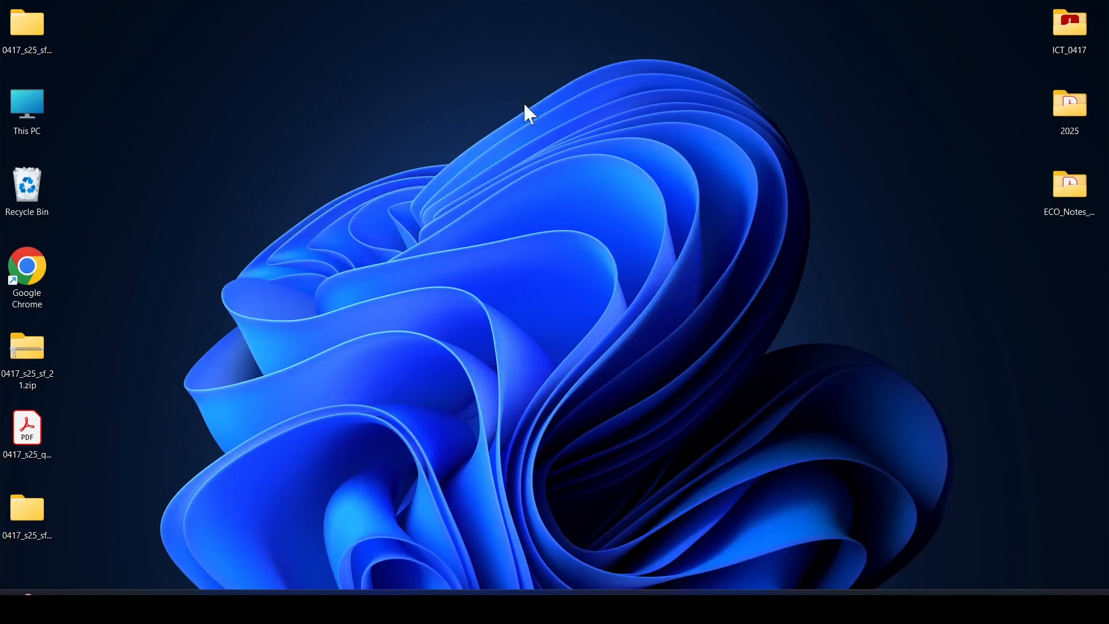
pyautogui.doubleClick(20, 539)
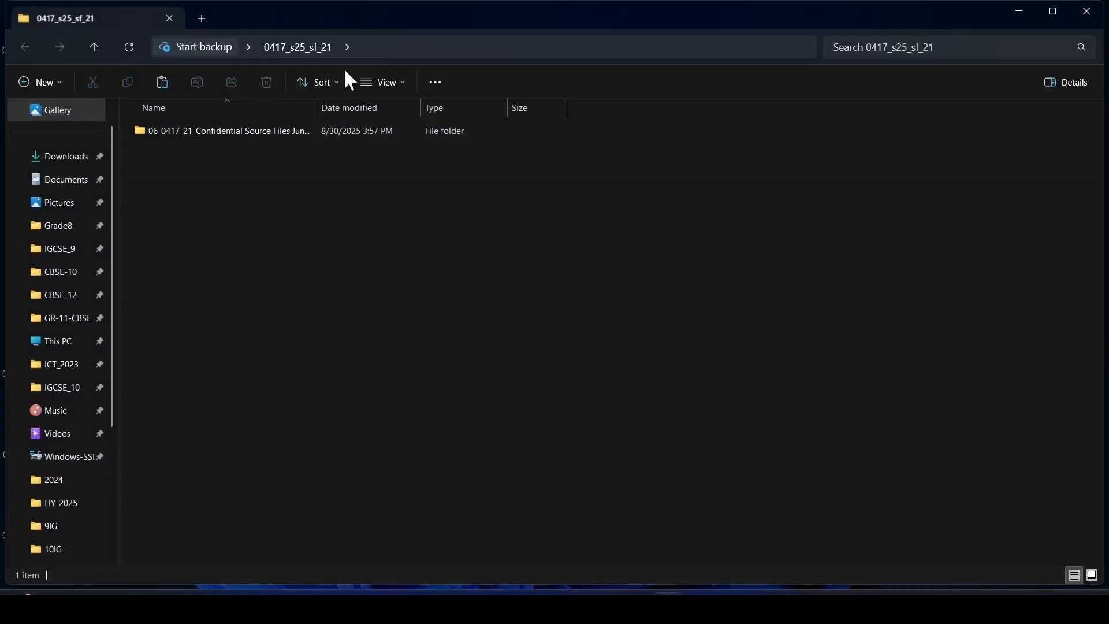
pyautogui.doubleClick(239, 131)
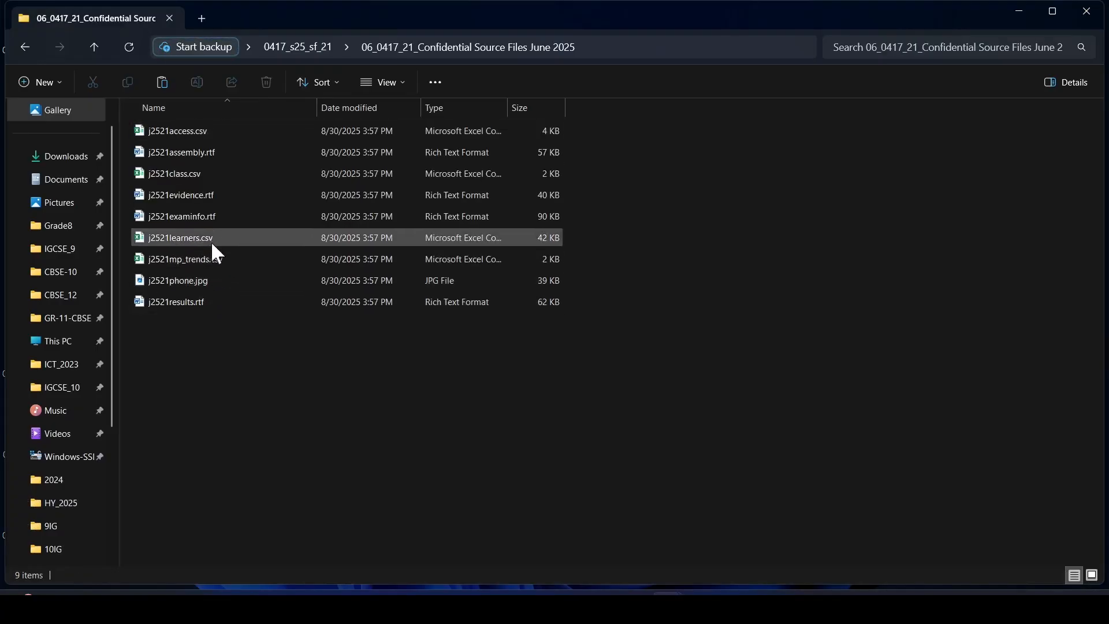
pyautogui.doubleClick(199, 215)
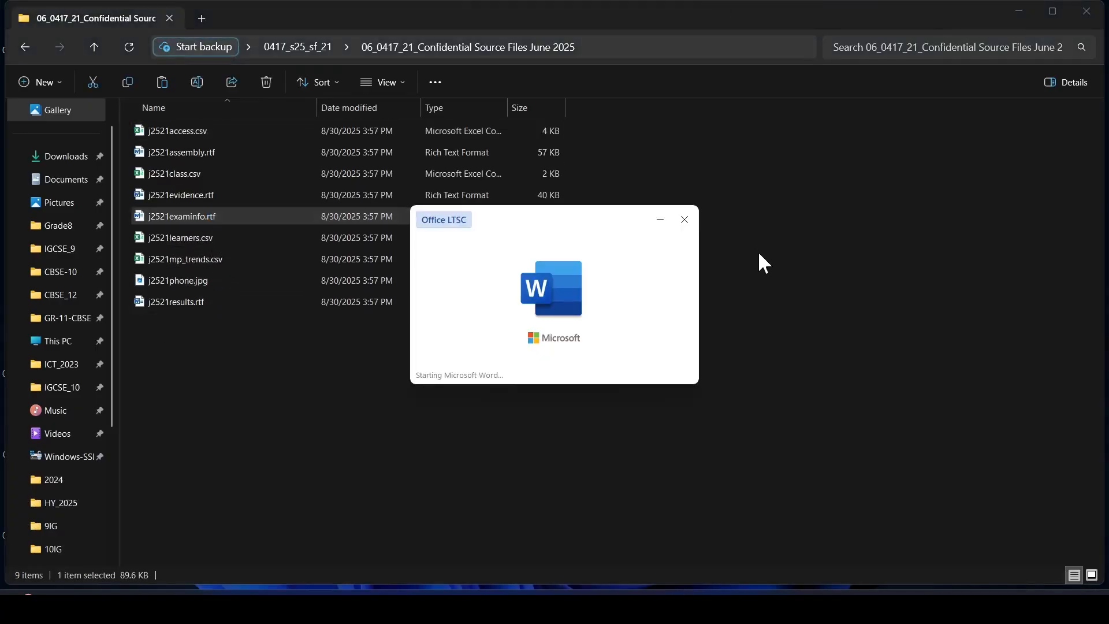
# Return to the question paper and highlight "Do not make" in the page setup instruction.
pyautogui.click(699, 581)
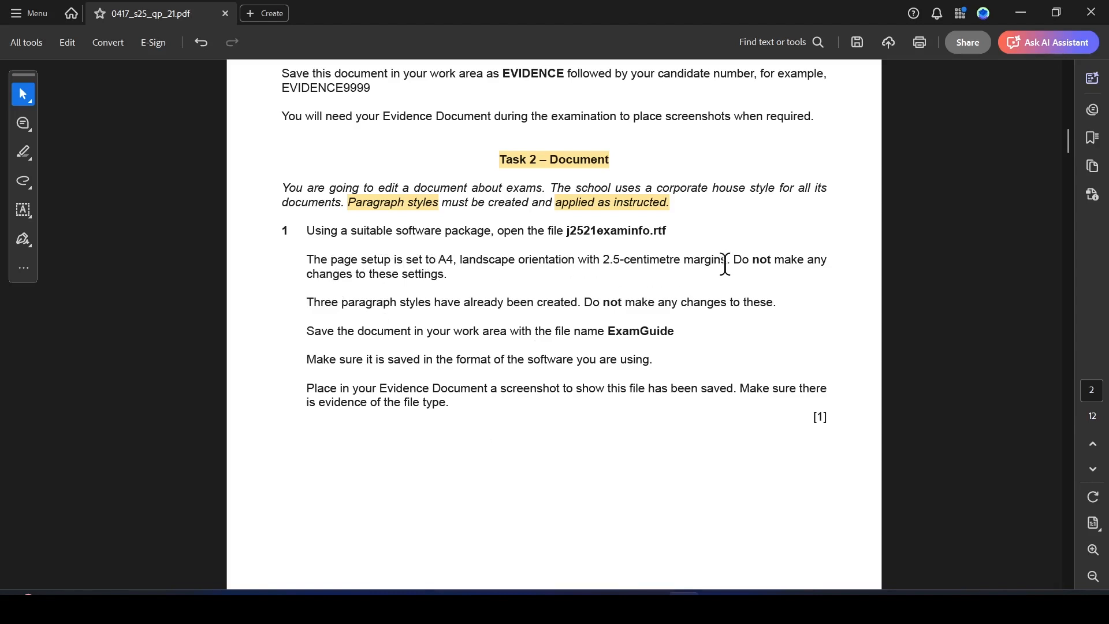
pyautogui.moveTo(734, 259); pyautogui.dragTo(805, 261)
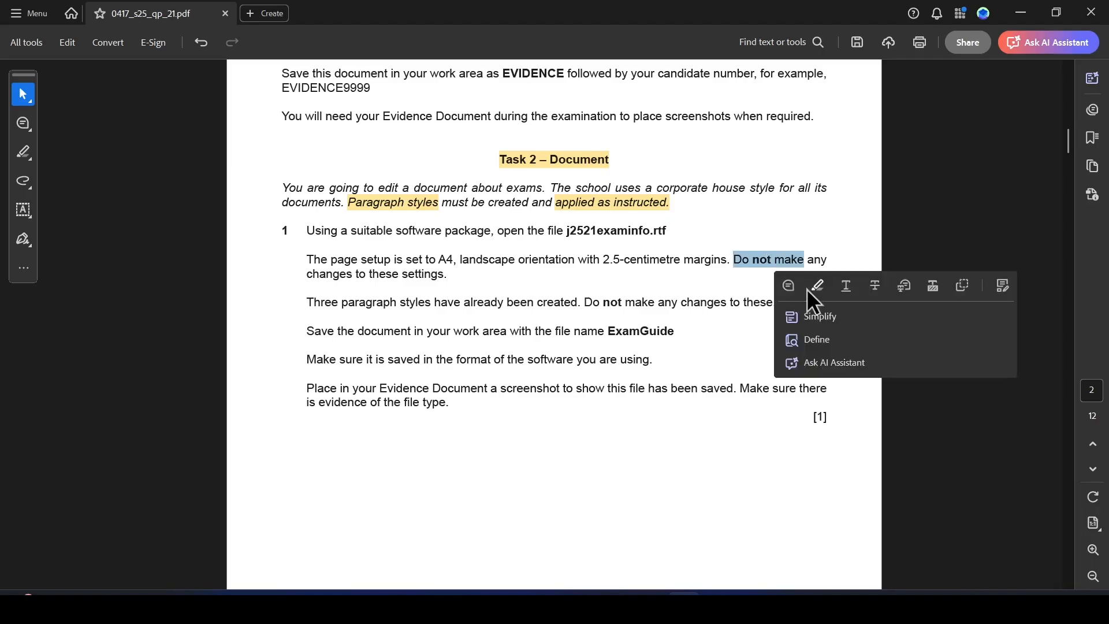
pyautogui.click(811, 287)
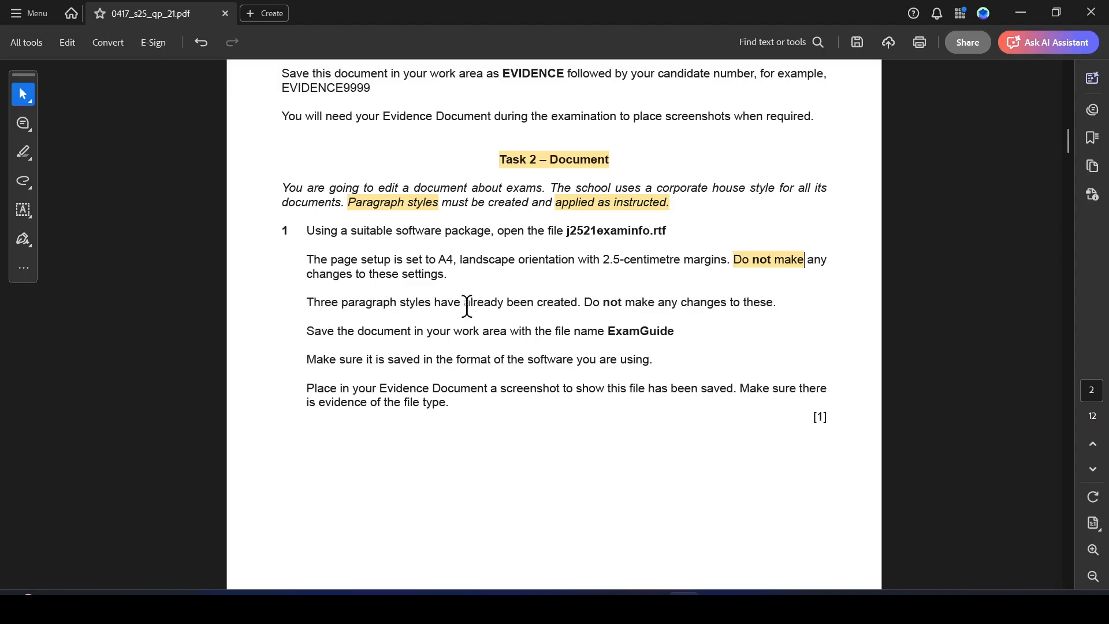
# Highlight "already been created" in the paragraph styles instruction.
pyautogui.moveTo(465, 302); pyautogui.dragTo(578, 303)
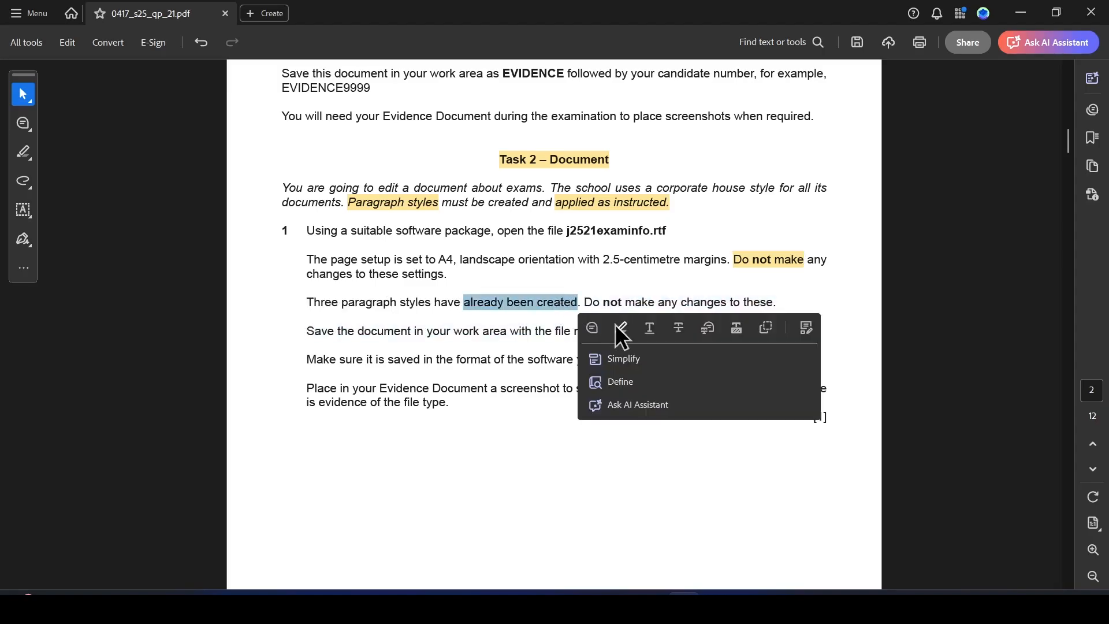
pyautogui.click(616, 324)
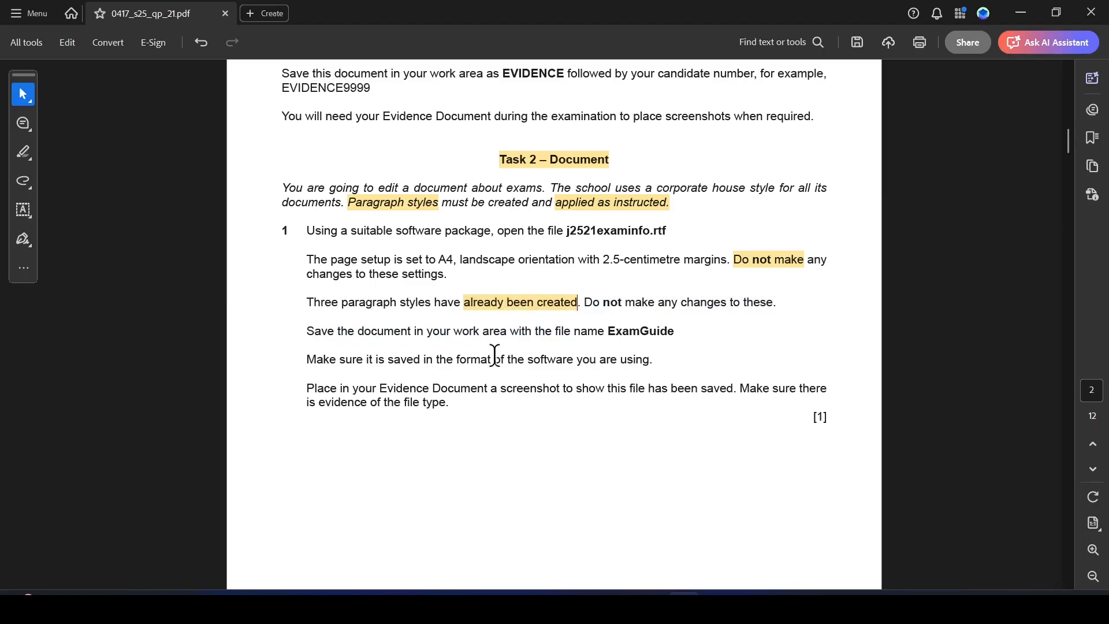
# Switch to the Word document, enable editing and close the Navigation pane.
pyautogui.moveTo(607, 330); pyautogui.dragTo(676, 333)
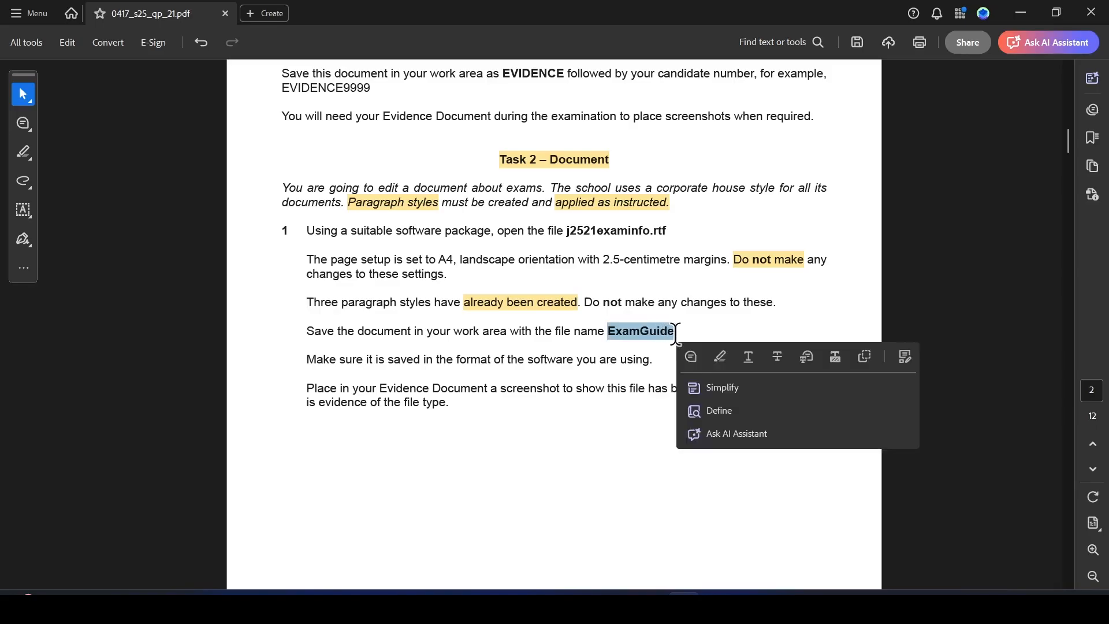
pyautogui.hotkey('alt', 'Tab')
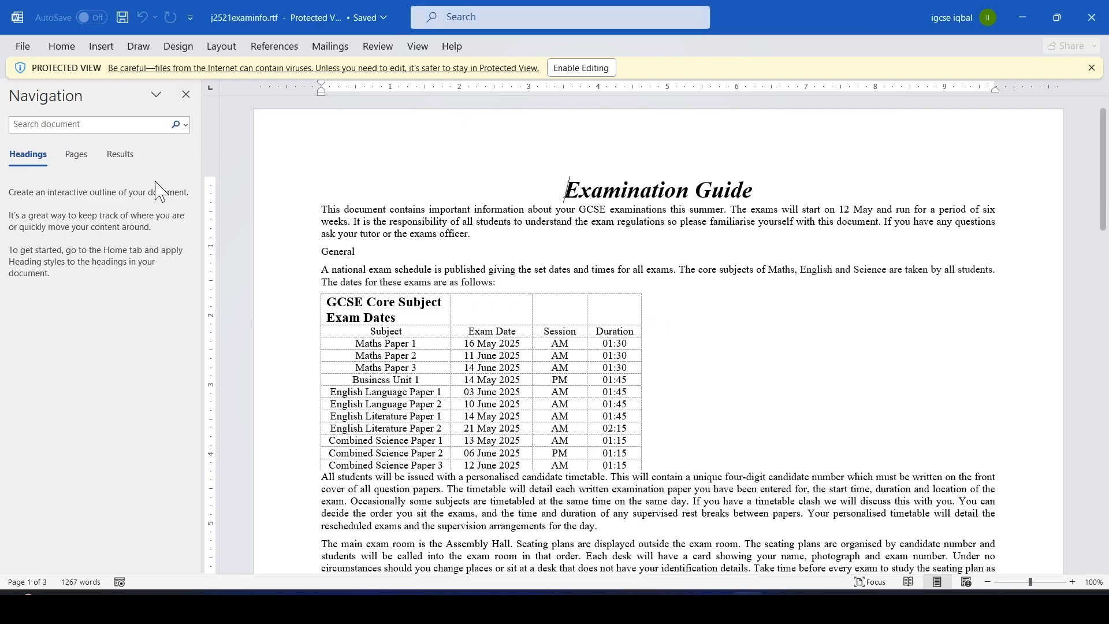
pyautogui.click(586, 68)
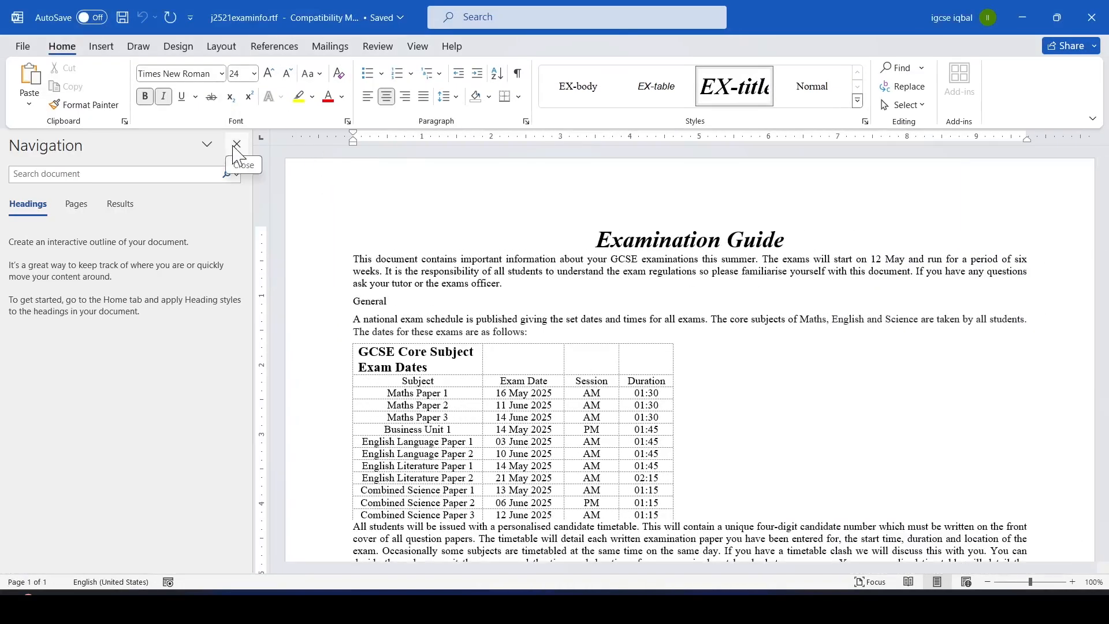
pyautogui.click(237, 144)
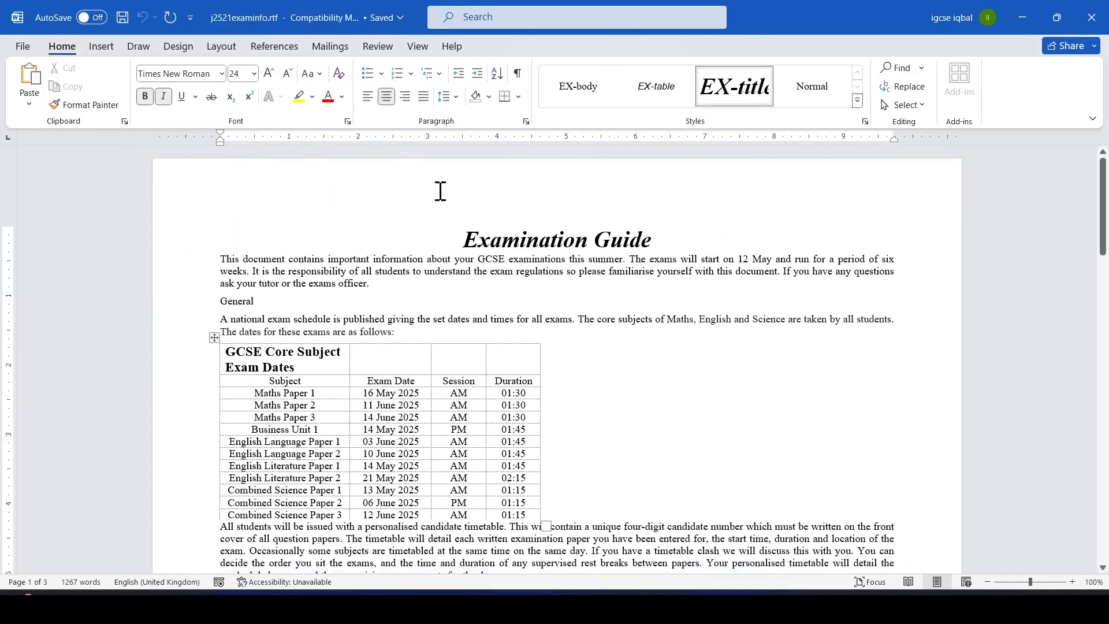
# Open Save As for the source files folder and enter the file name ExamGuide.
pyautogui.click(22, 47)
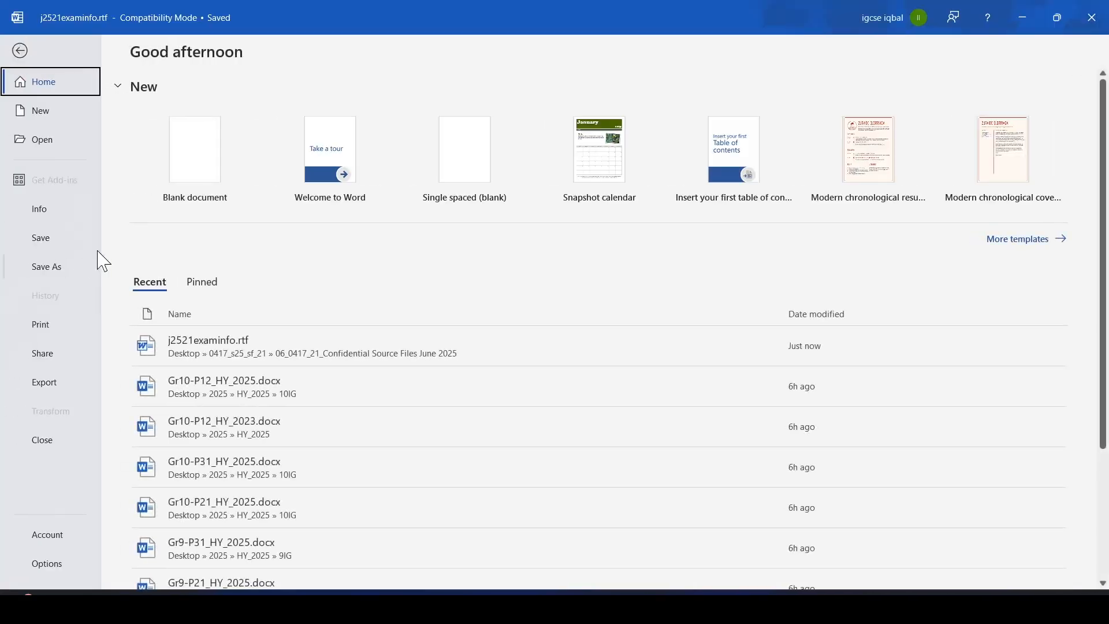
pyautogui.click(62, 278)
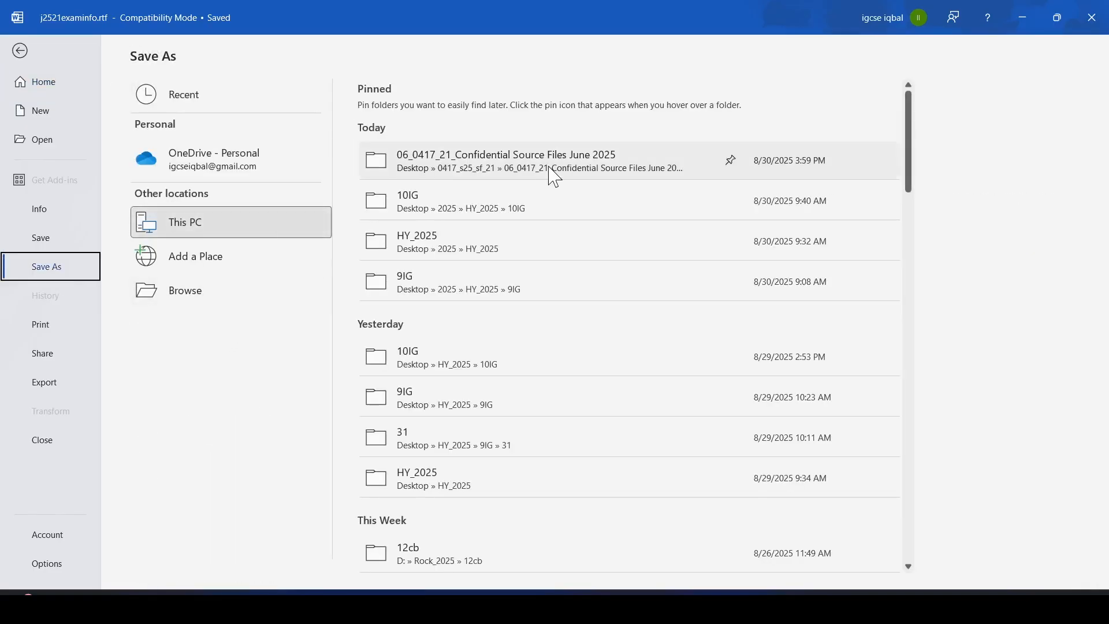
pyautogui.click(586, 162)
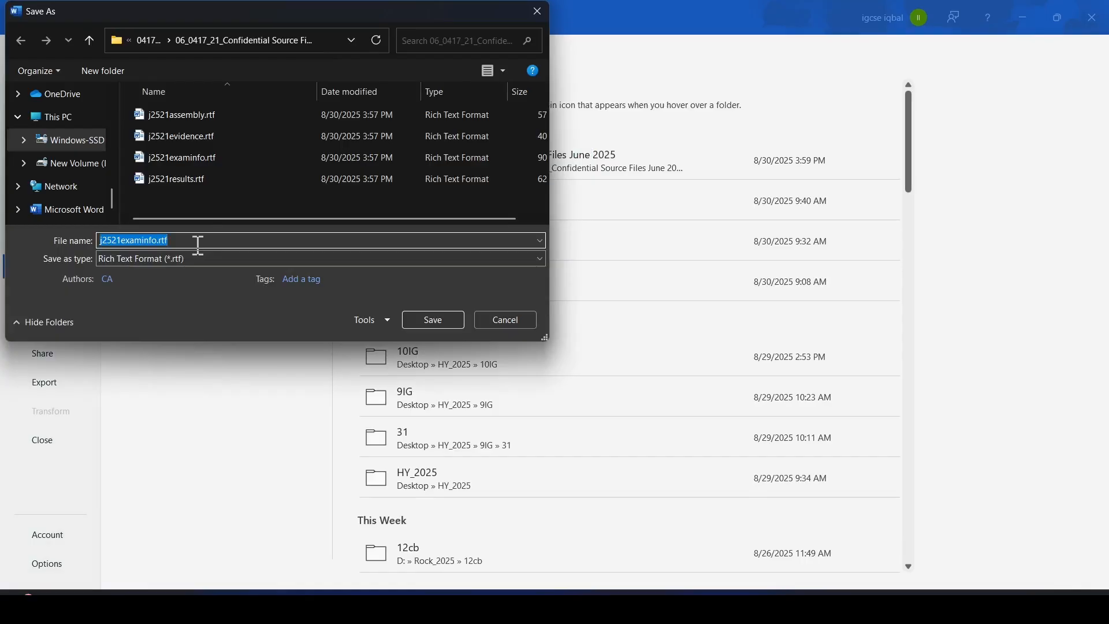
pyautogui.write('ExamGuide_')
pyautogui.hotkey('alt', 'Tab')
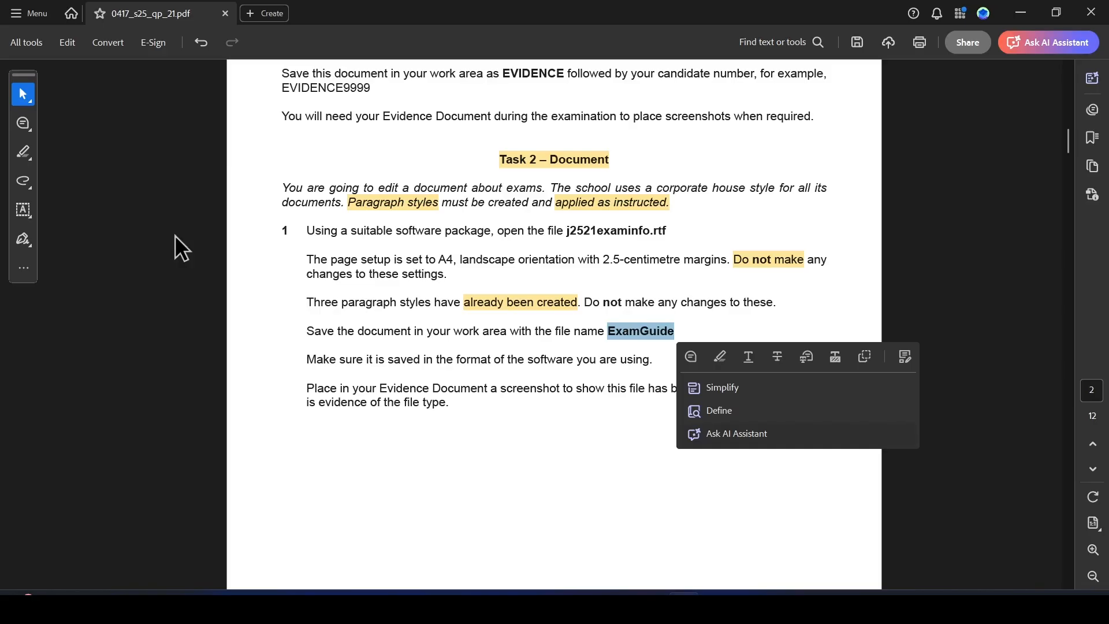
pyautogui.click(470, 387)
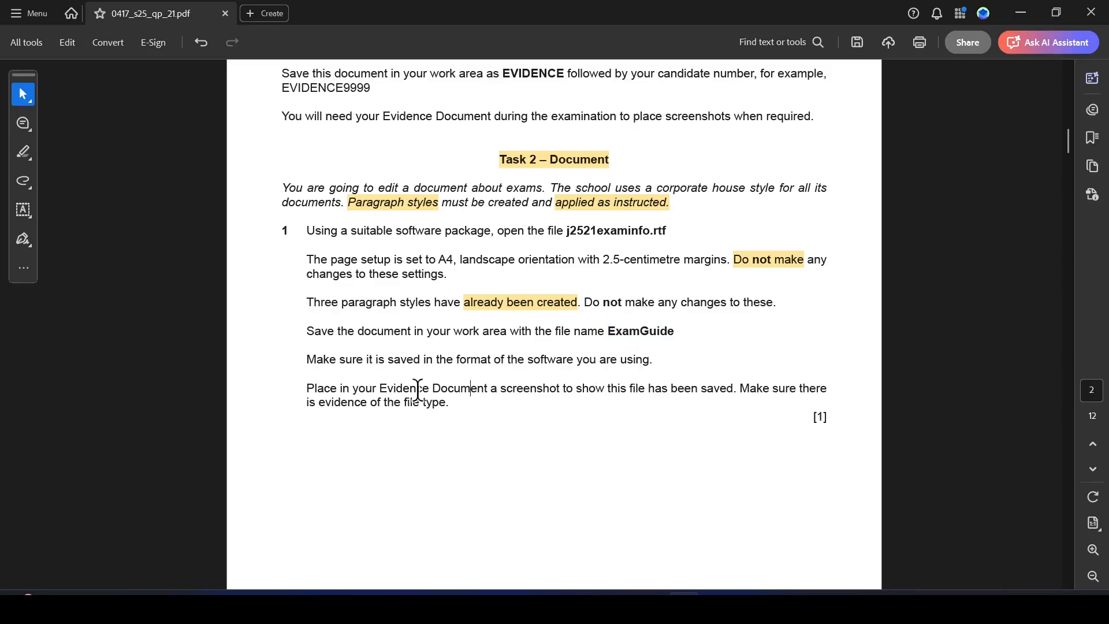
pyautogui.hotkey('alt', 'Tab')
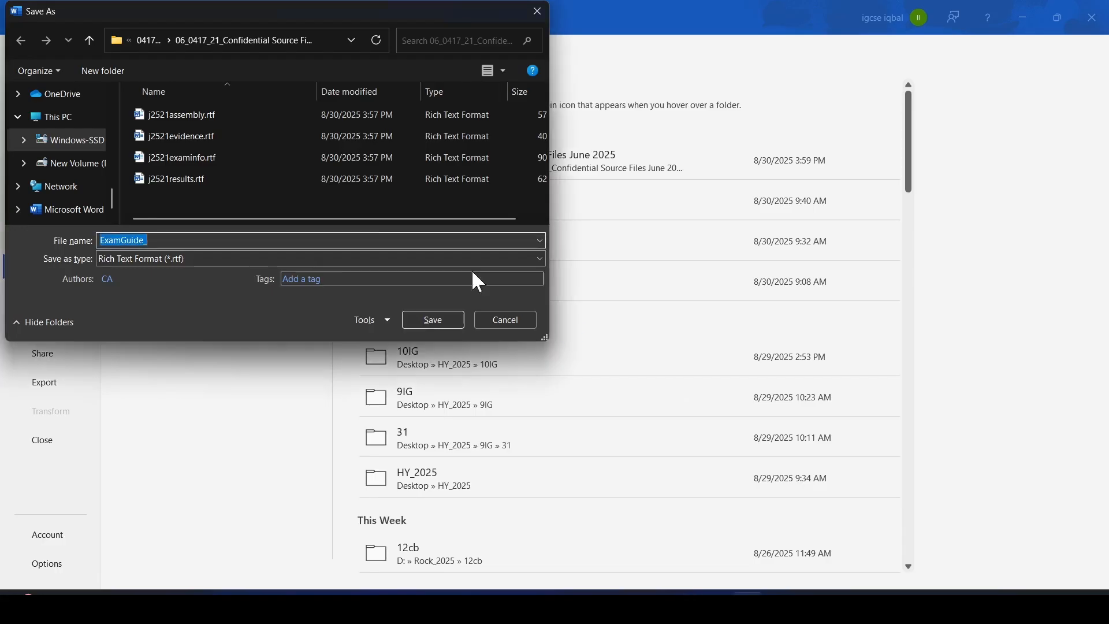
pyautogui.click(174, 237)
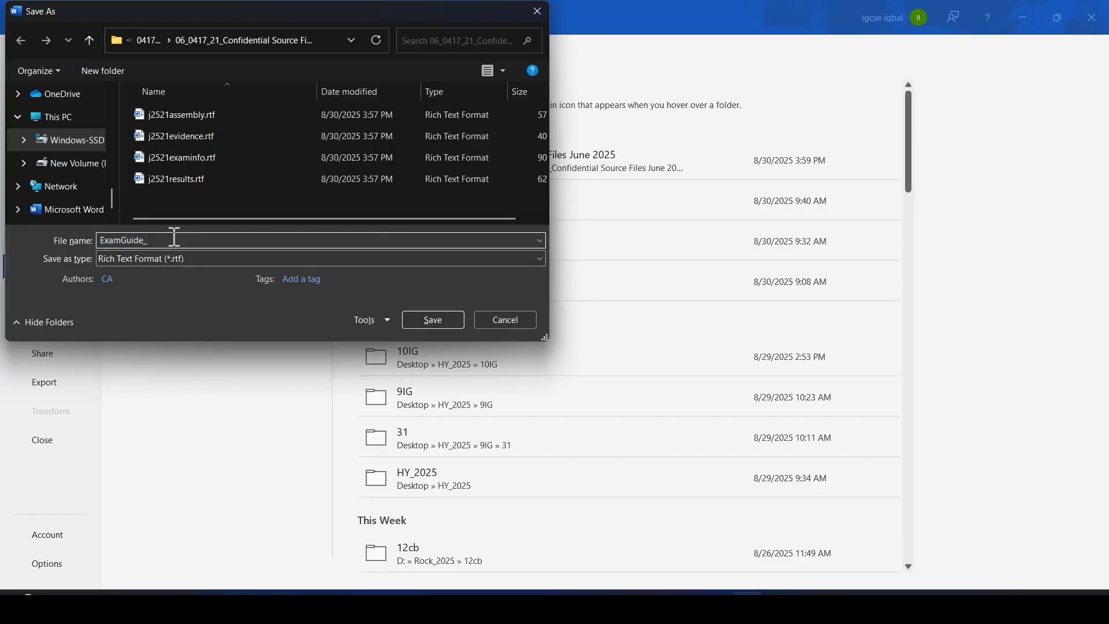
pyautogui.hotkey('alt', 'Tab')
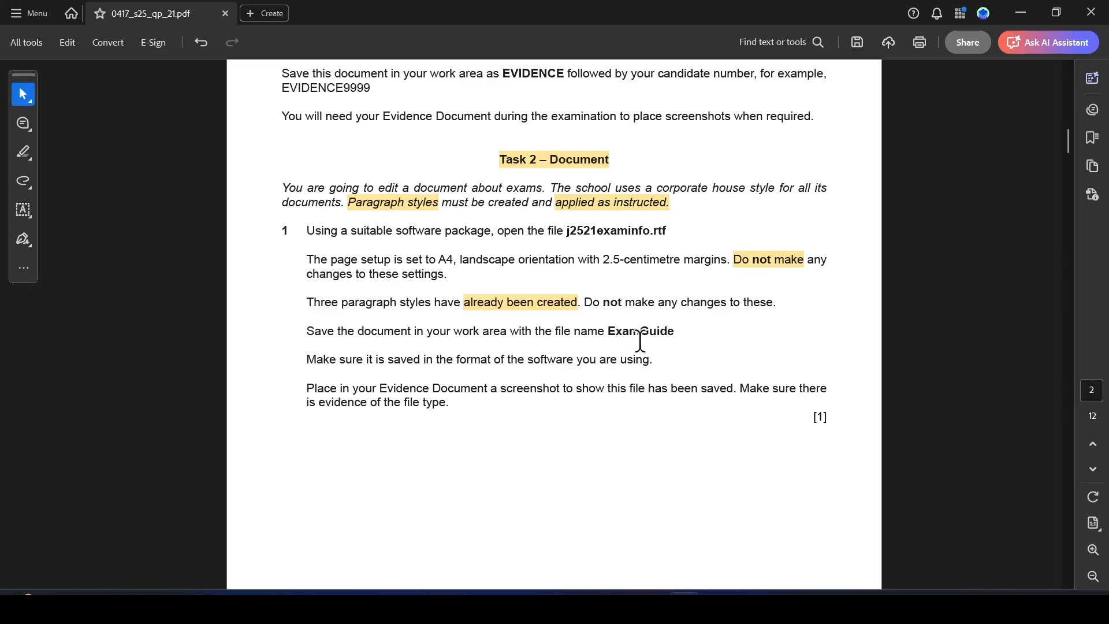
pyautogui.hotkey('alt', 'Tab')
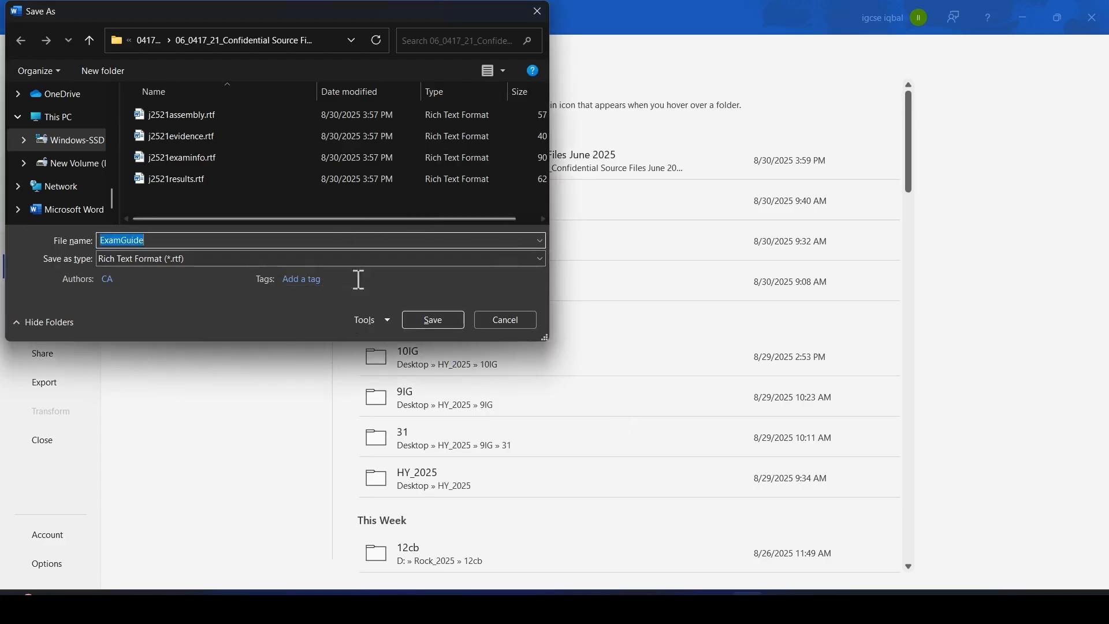
# Set the file type to Word Document (*.docx) and save the file.
pyautogui.click(193, 259)
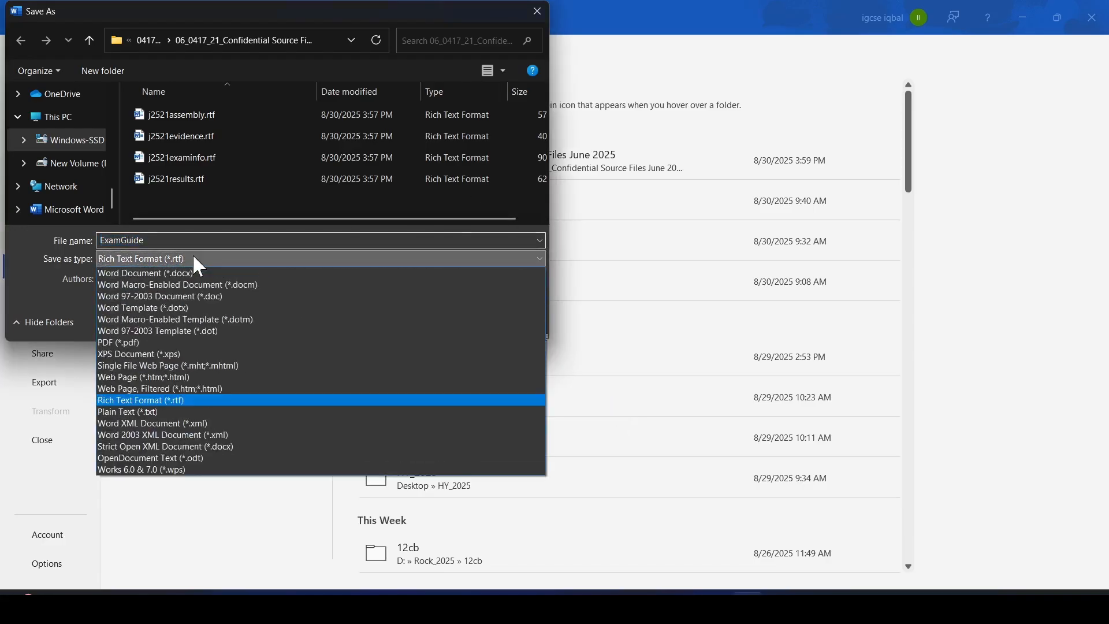
pyautogui.click(157, 272)
pyautogui.click(439, 346)
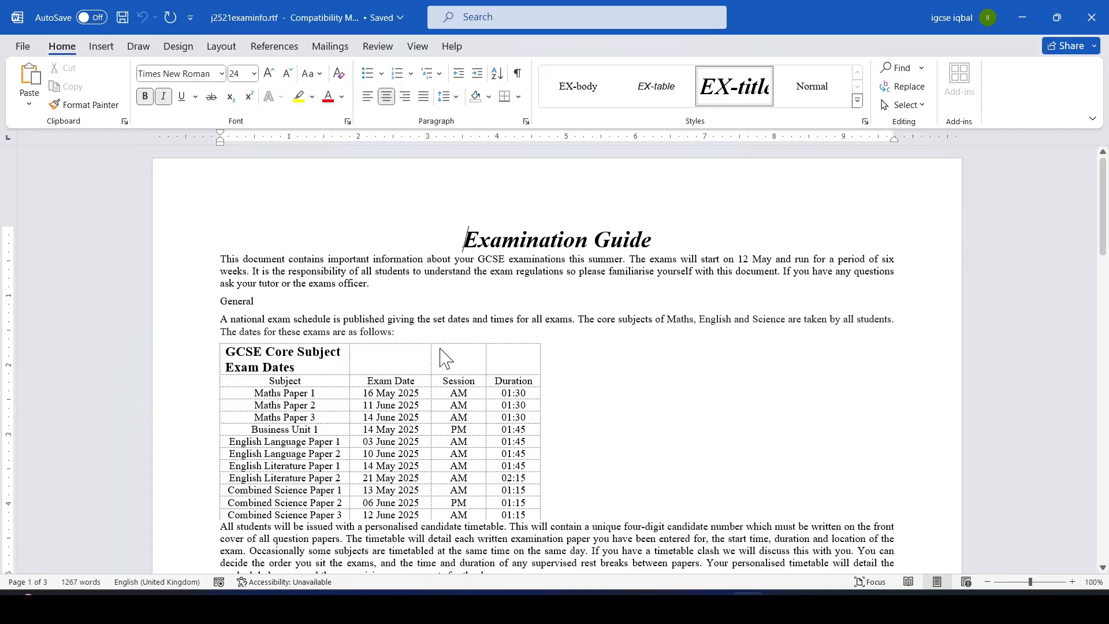
# Reopen the Save As dialog in the source files folder to show the saved ExamGuide.docx file.
pyautogui.hotkey('alt', 'Tab')
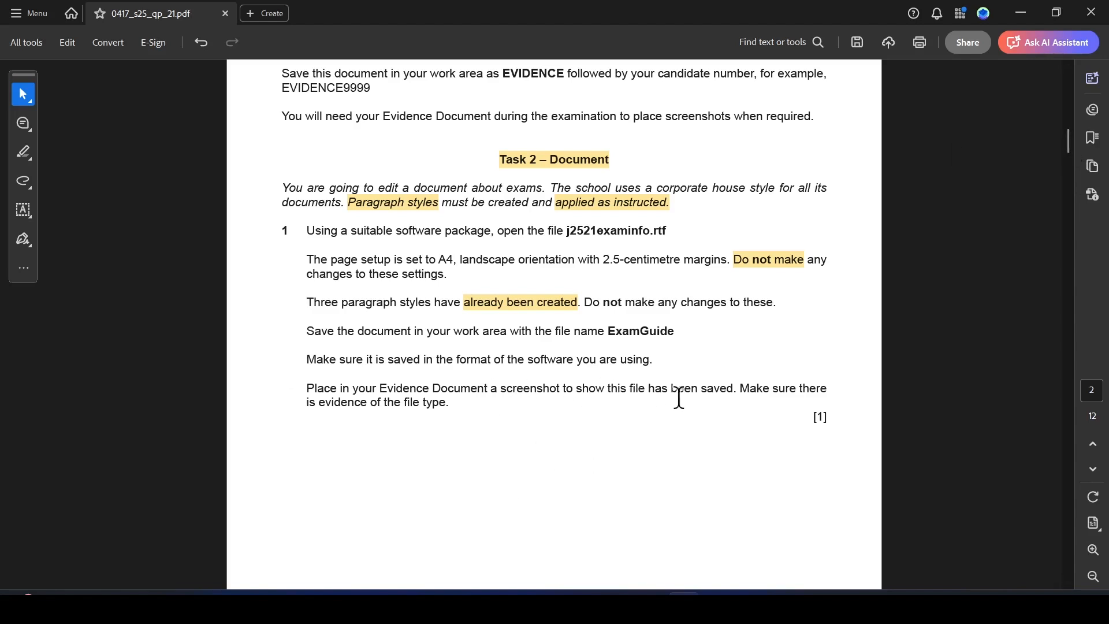
pyautogui.hotkey('alt', 'Tab')
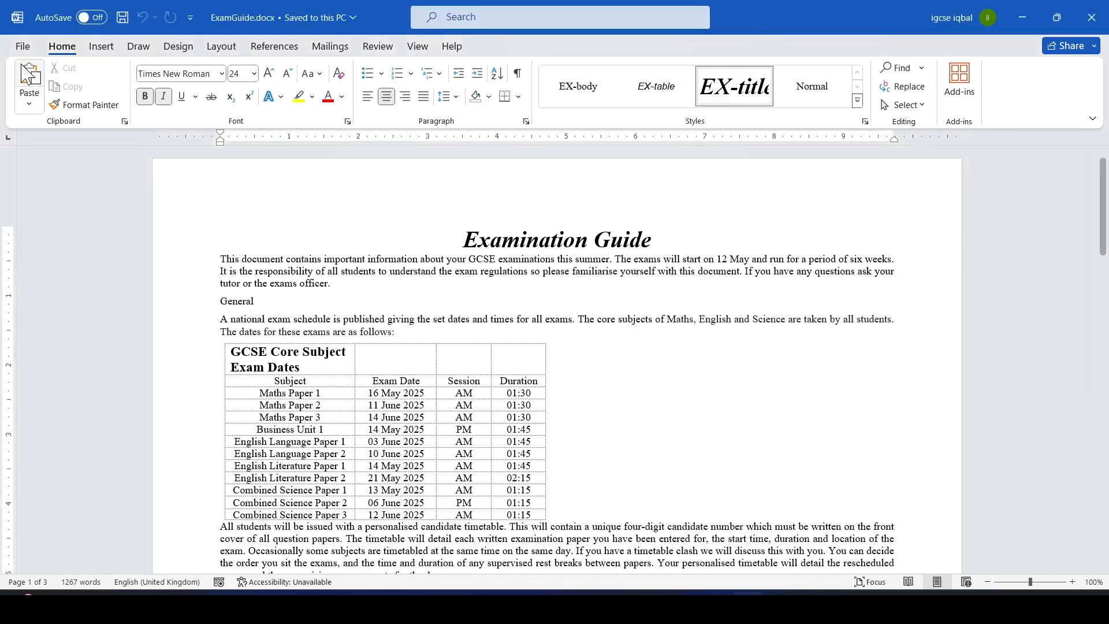
pyautogui.click(24, 45)
pyautogui.click(58, 272)
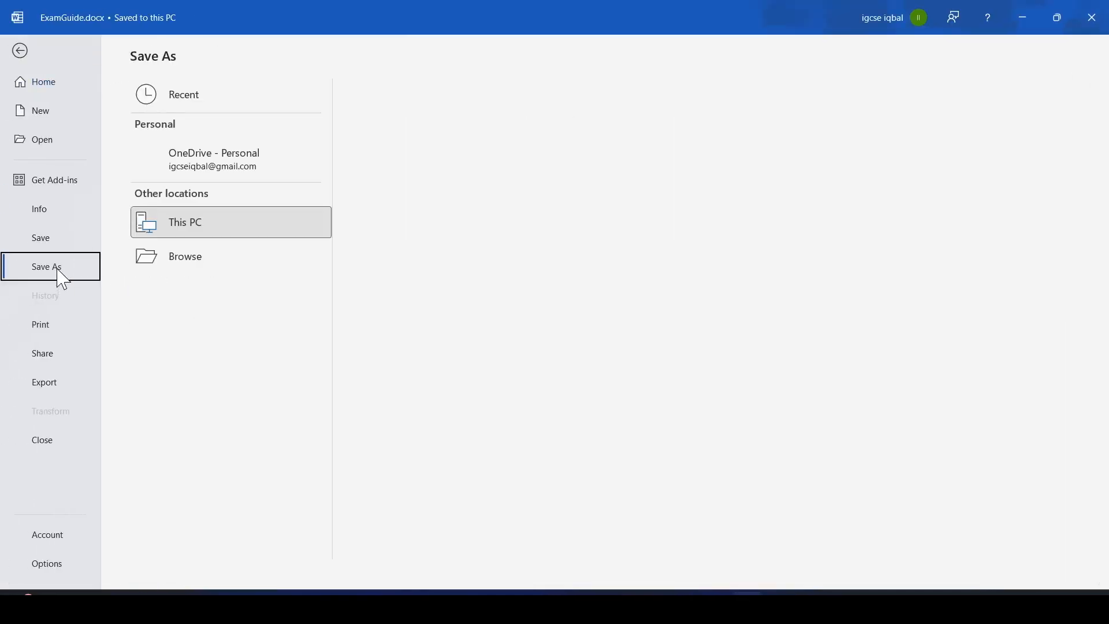
pyautogui.click(502, 164)
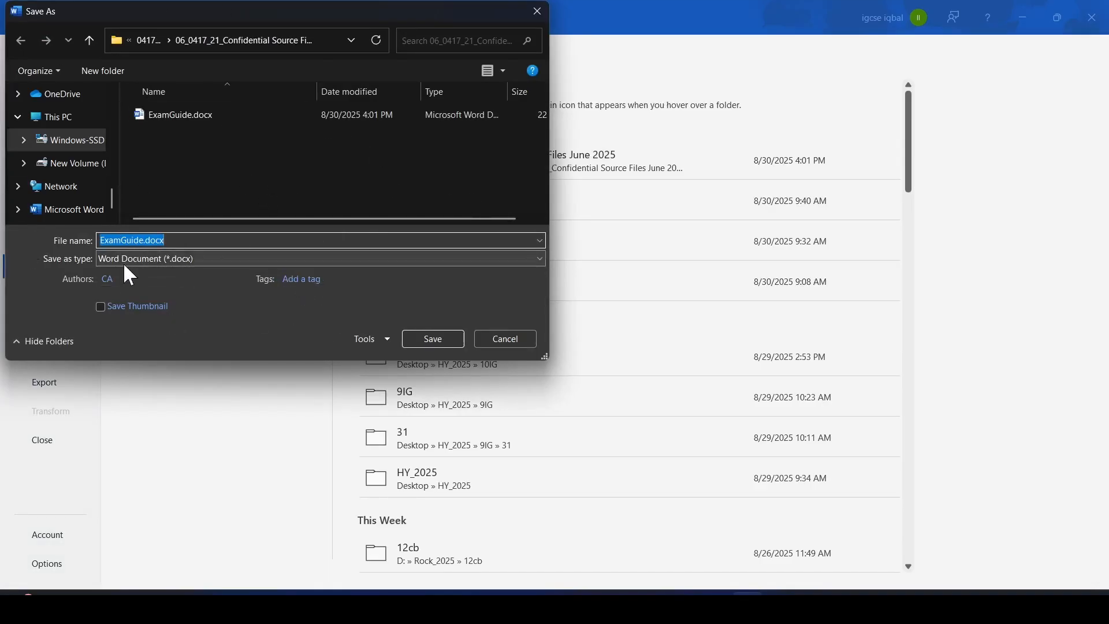
# Close the Save As dialog, switch to the question paper and highlight "ExamGuide" and "automated page numbers" in question 2.
pyautogui.click(449, 339)
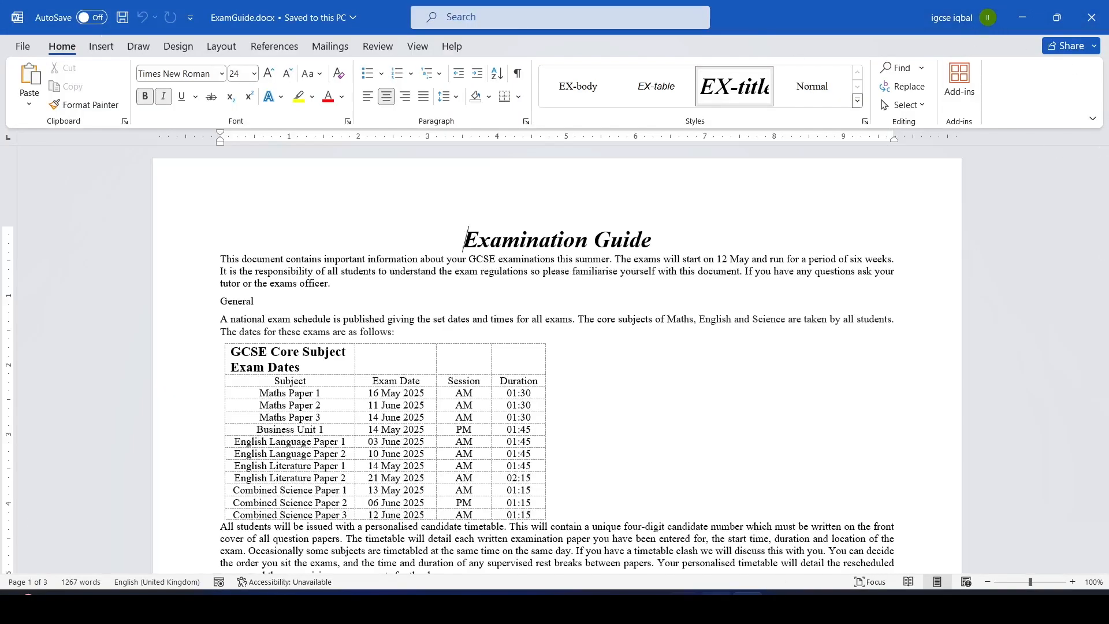
pyautogui.hotkey('alt', 'Tab')
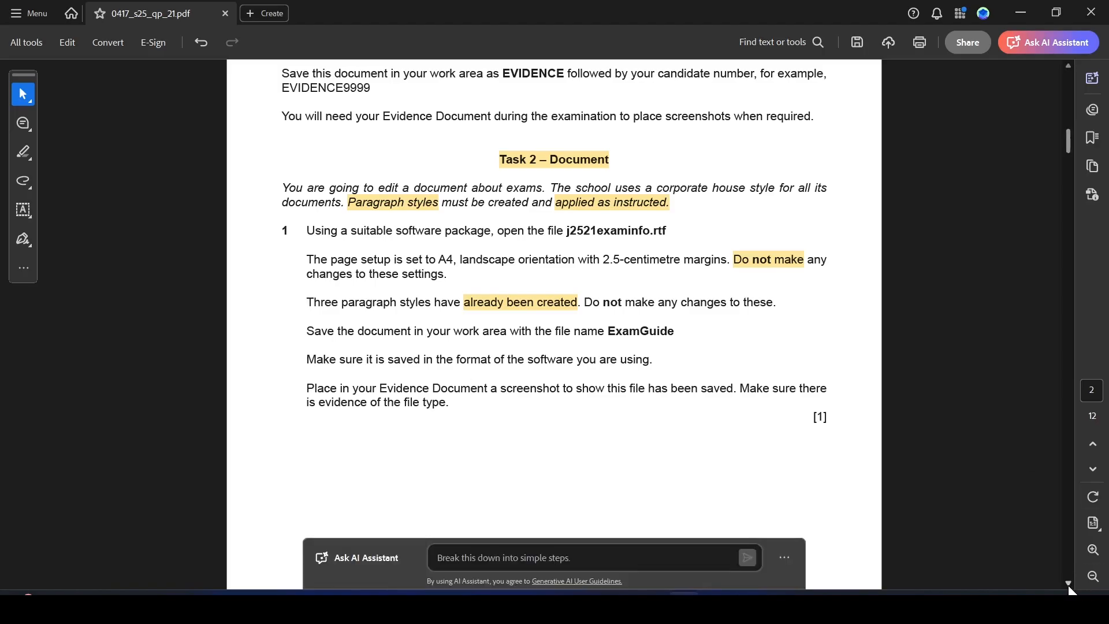
pyautogui.scroll(-10, 1069, 585)
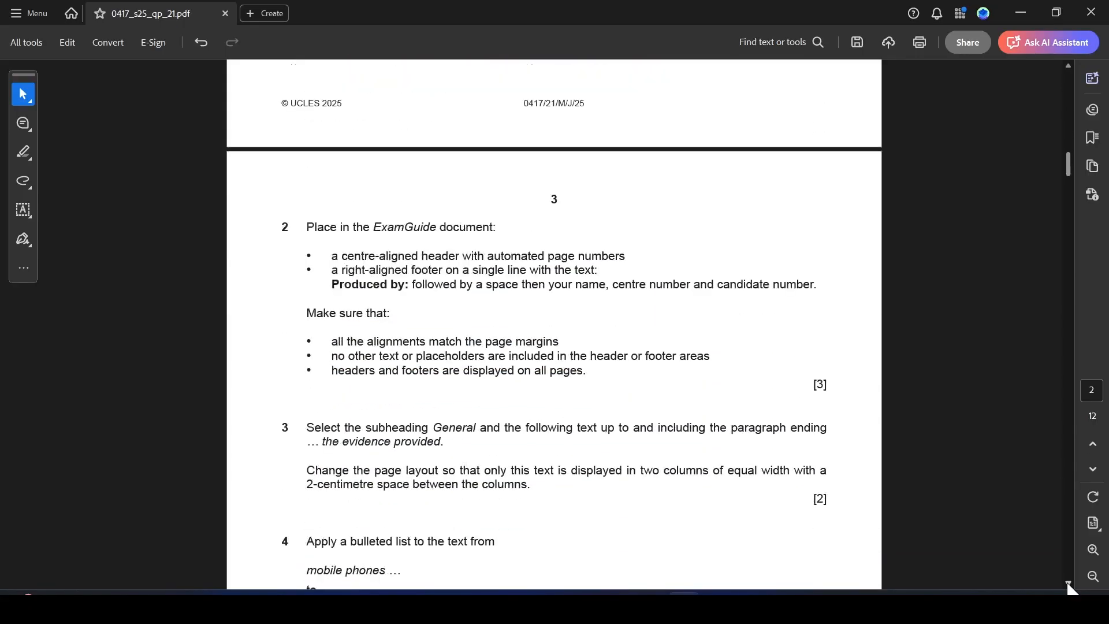
pyautogui.scroll(-5, 1070, 586)
pyautogui.click(1068, 65)
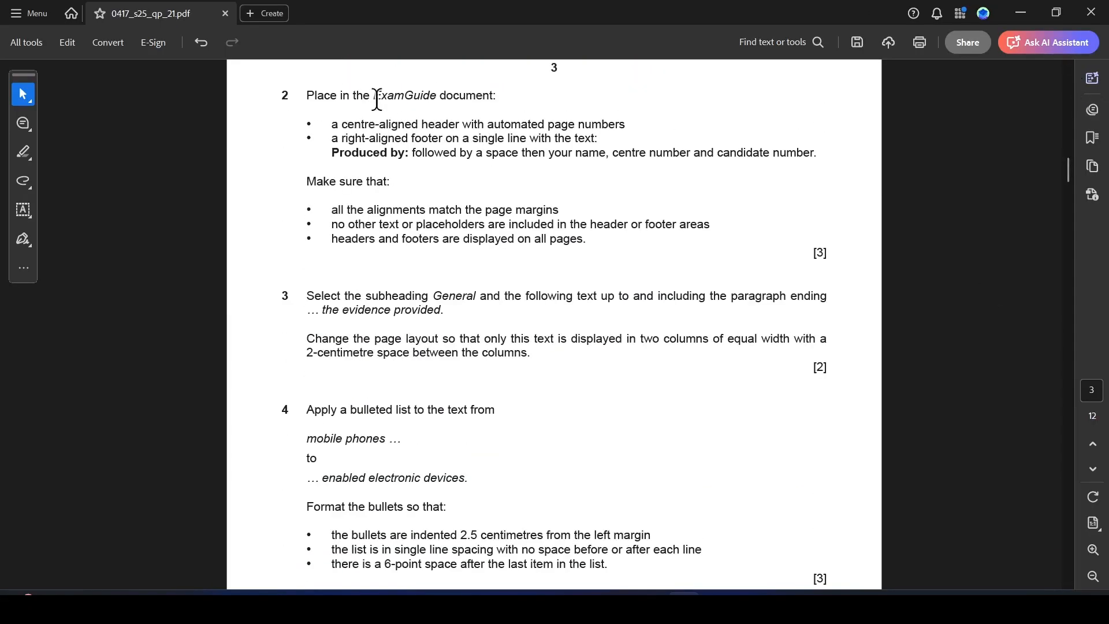
pyautogui.moveTo(374, 96); pyautogui.dragTo(432, 98)
pyautogui.click(474, 118)
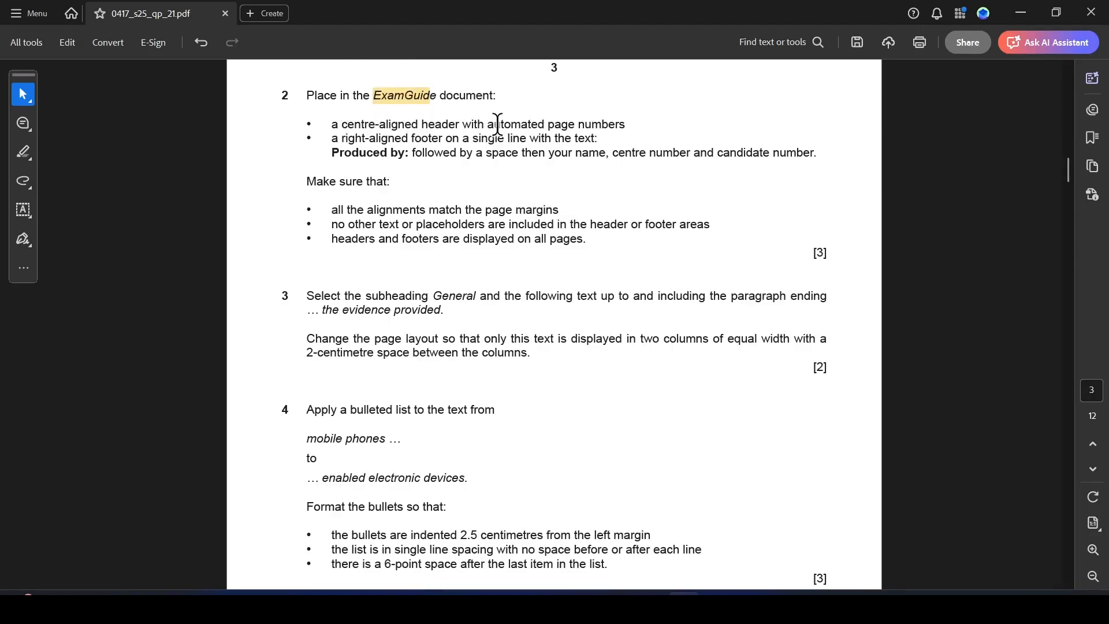
pyautogui.moveTo(498, 124); pyautogui.dragTo(621, 127)
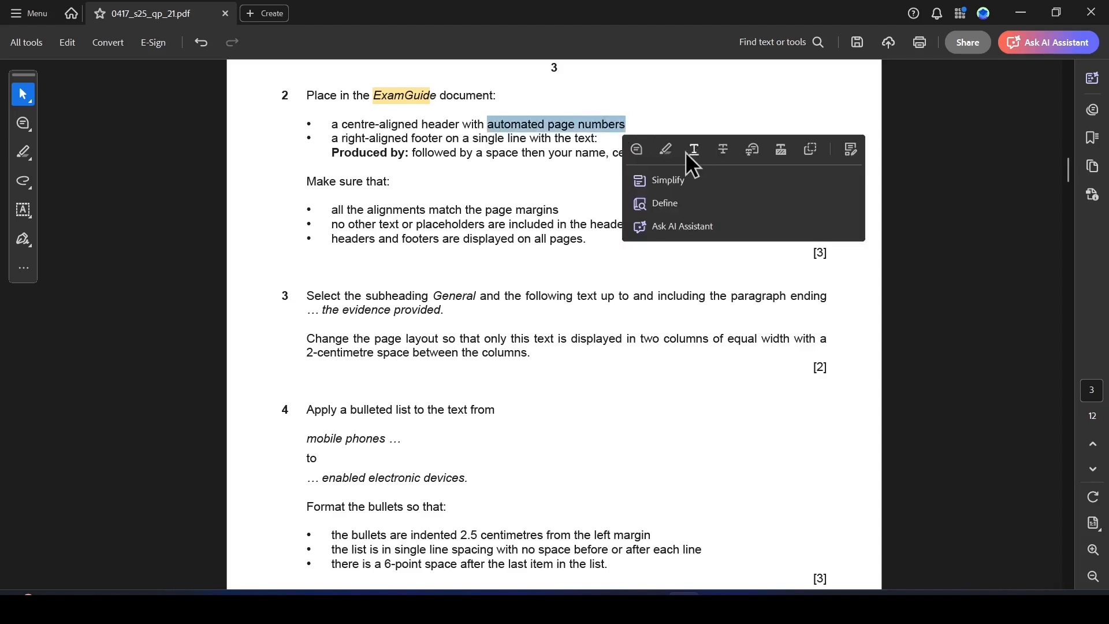
pyautogui.click(746, 601)
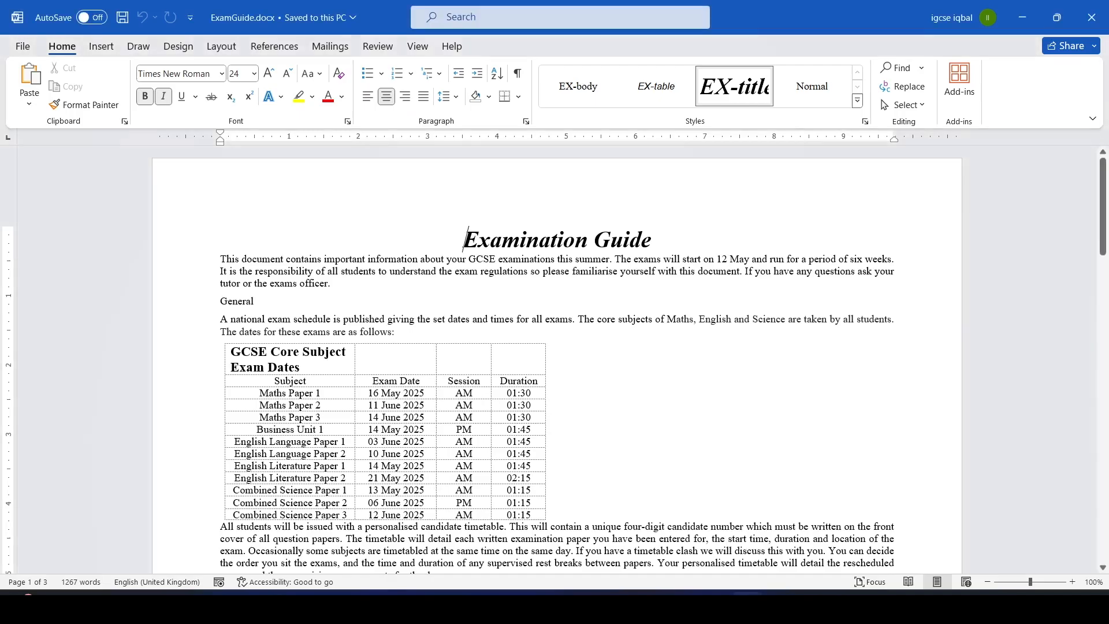
# Insert a centred Plain Number 2 page number at the top of the page as the header.
pyautogui.click(94, 44)
pyautogui.click(737, 105)
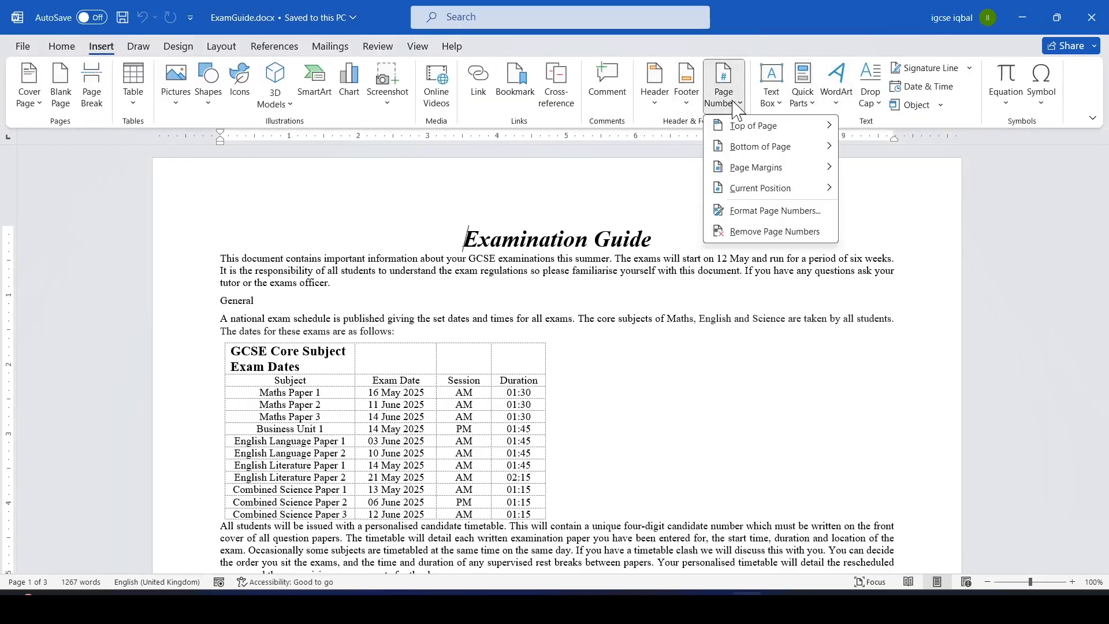
pyautogui.click(800, 126)
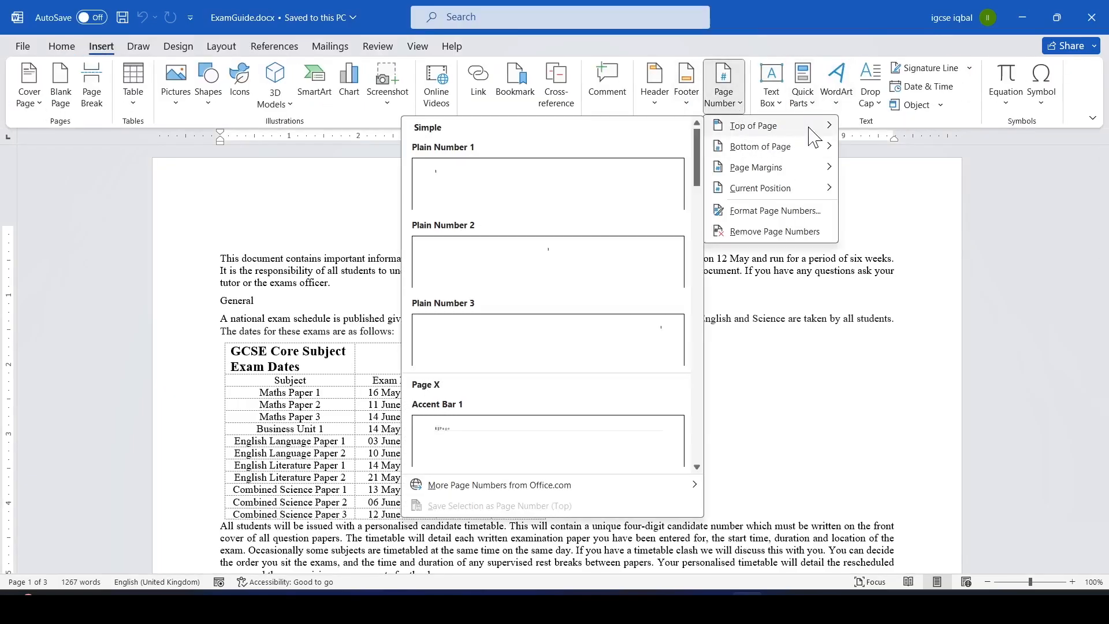
pyautogui.click(538, 261)
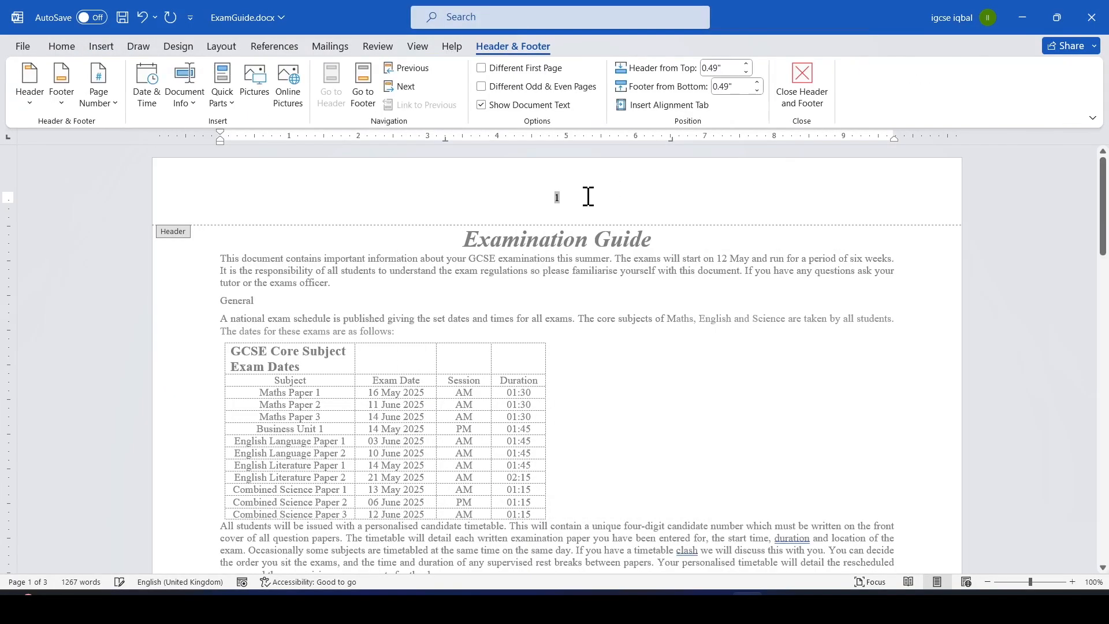
# Switch to the question paper and copy the footer text "Produced by:" from question 2.
pyautogui.hotkey('alt', 'Tab')
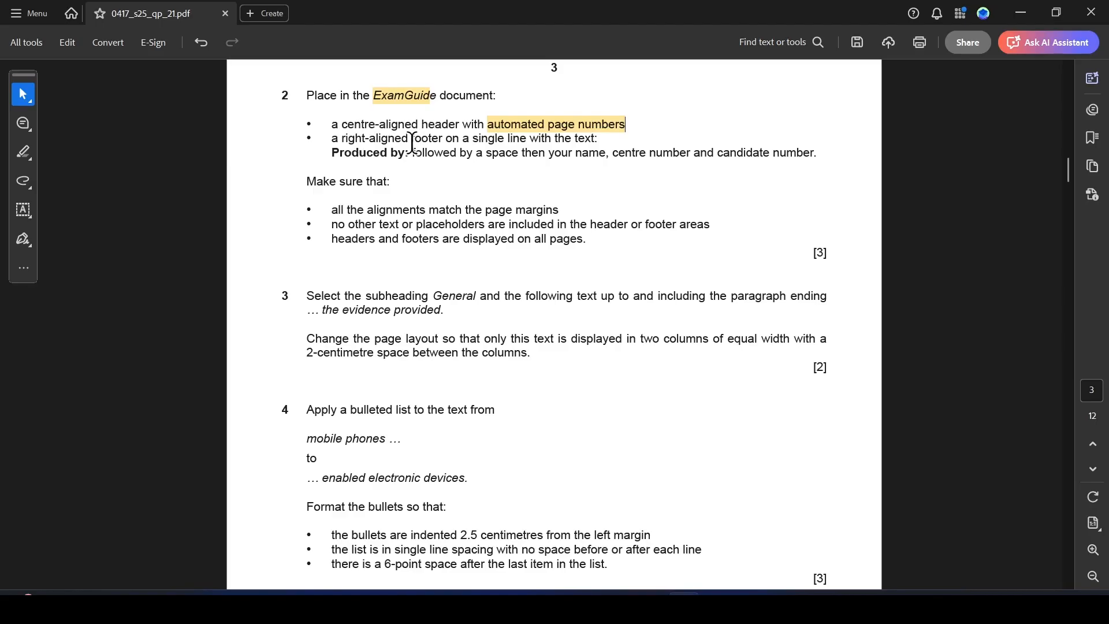
pyautogui.moveTo(412, 143); pyautogui.dragTo(597, 141)
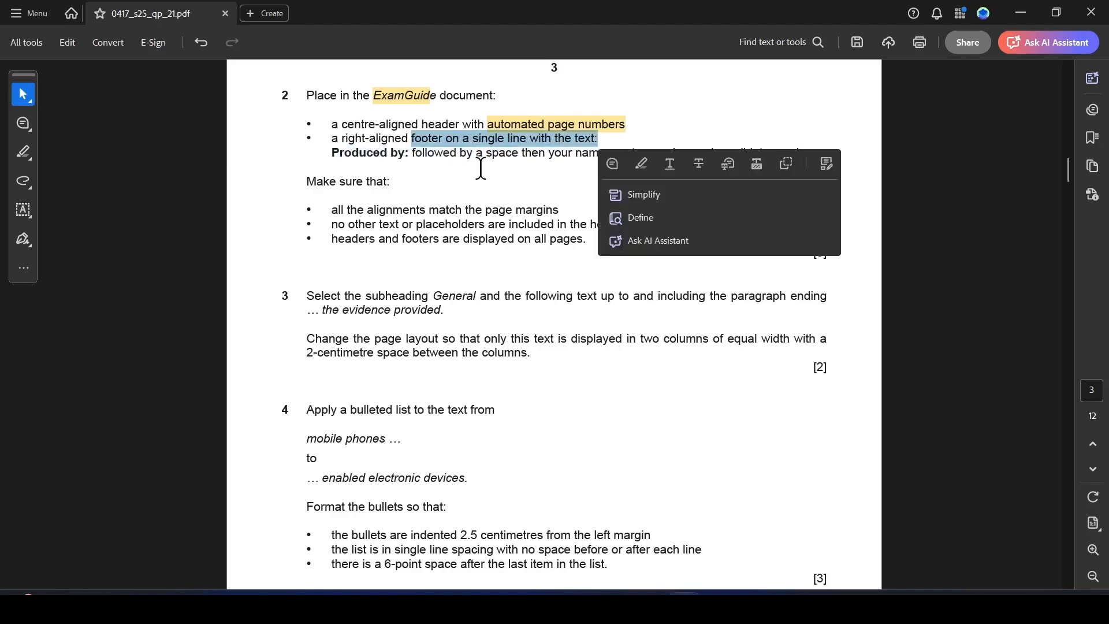
pyautogui.click(454, 180)
pyautogui.moveTo(330, 152); pyautogui.dragTo(406, 155)
pyautogui.hotkey('ctrl', 'c')
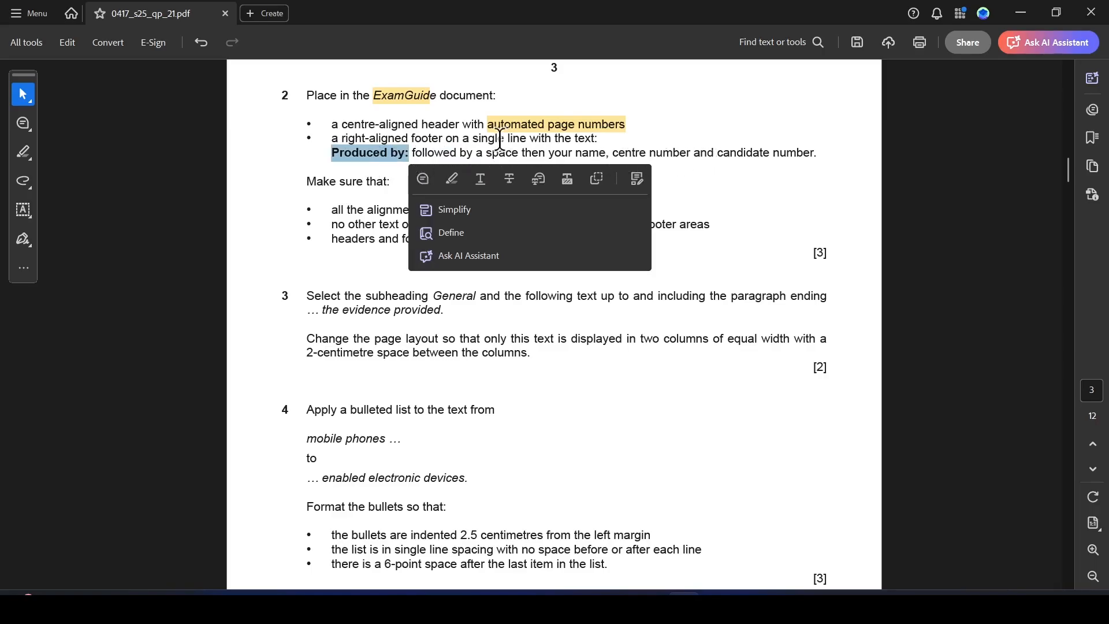
pyautogui.click(670, 169)
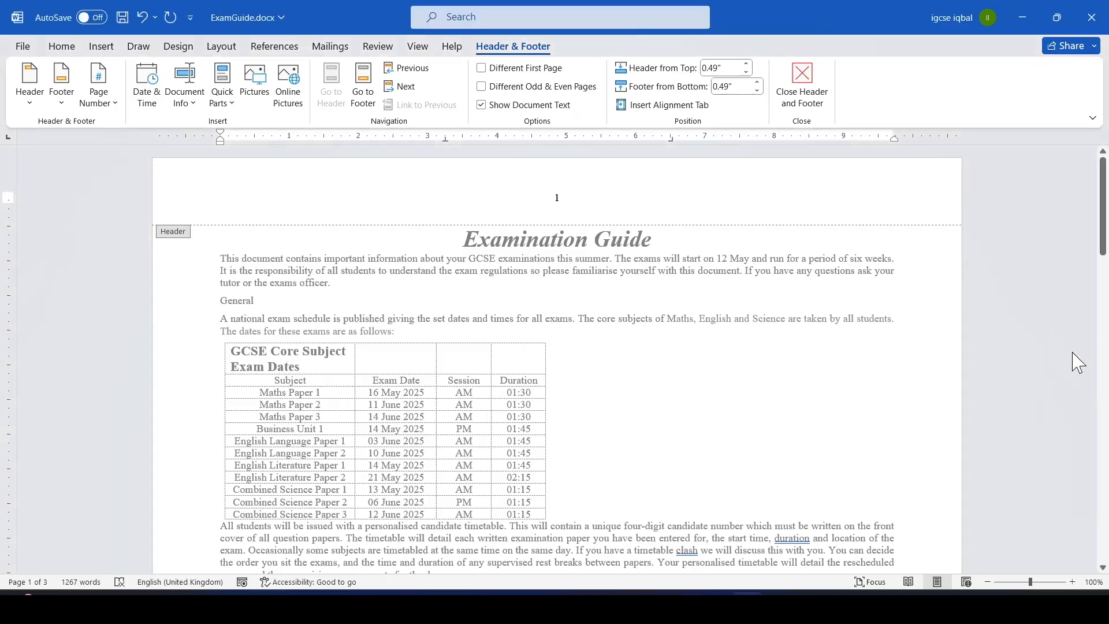
# Leave header editing and insert a Blank (Three Columns) footer into the document.
pyautogui.moveTo(1102, 222); pyautogui.dragTo(1104, 321)
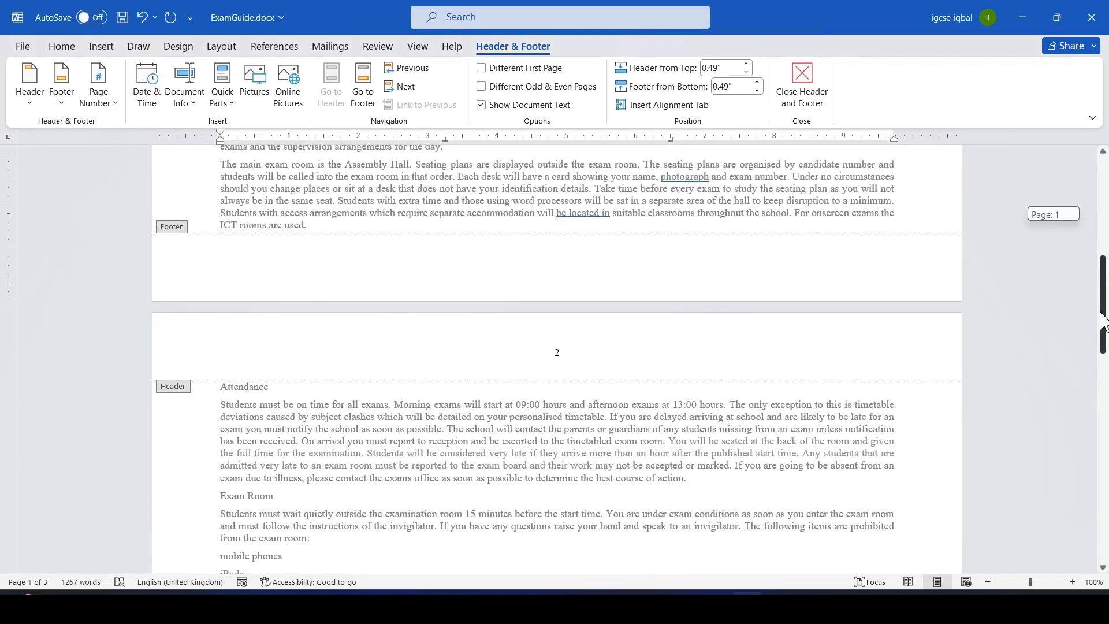
pyautogui.doubleClick(606, 187)
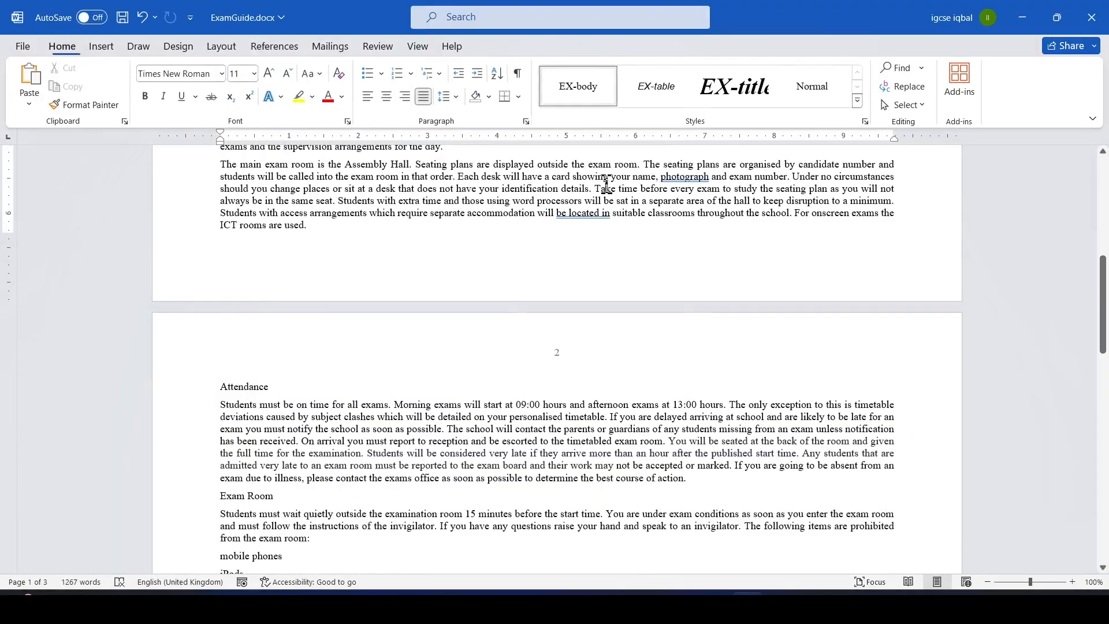
pyautogui.click(101, 46)
pyautogui.click(688, 103)
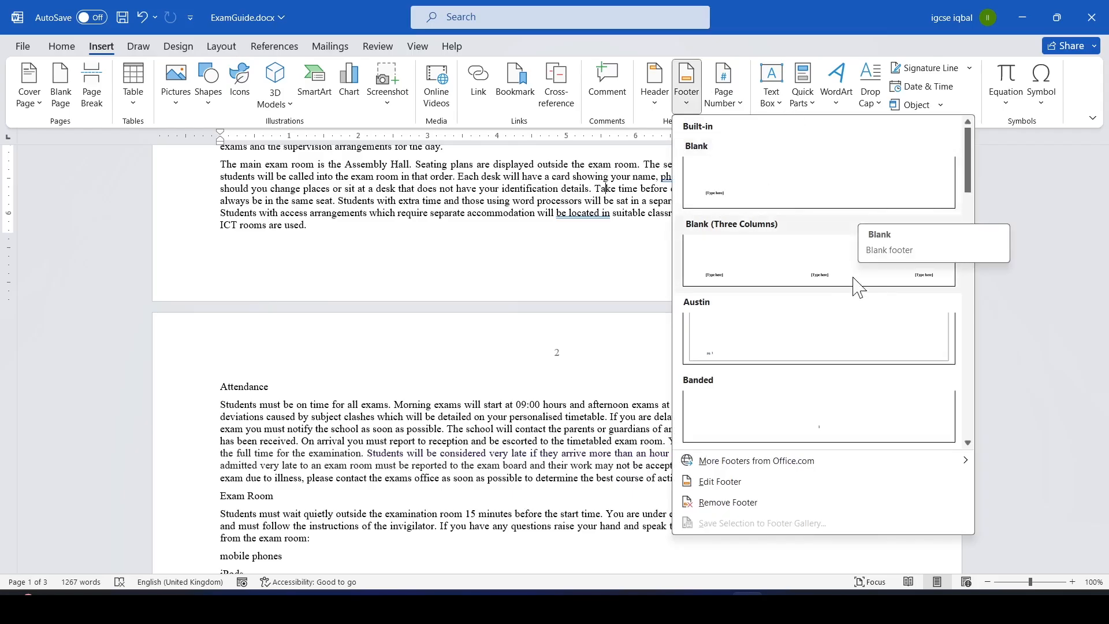
pyautogui.click(824, 265)
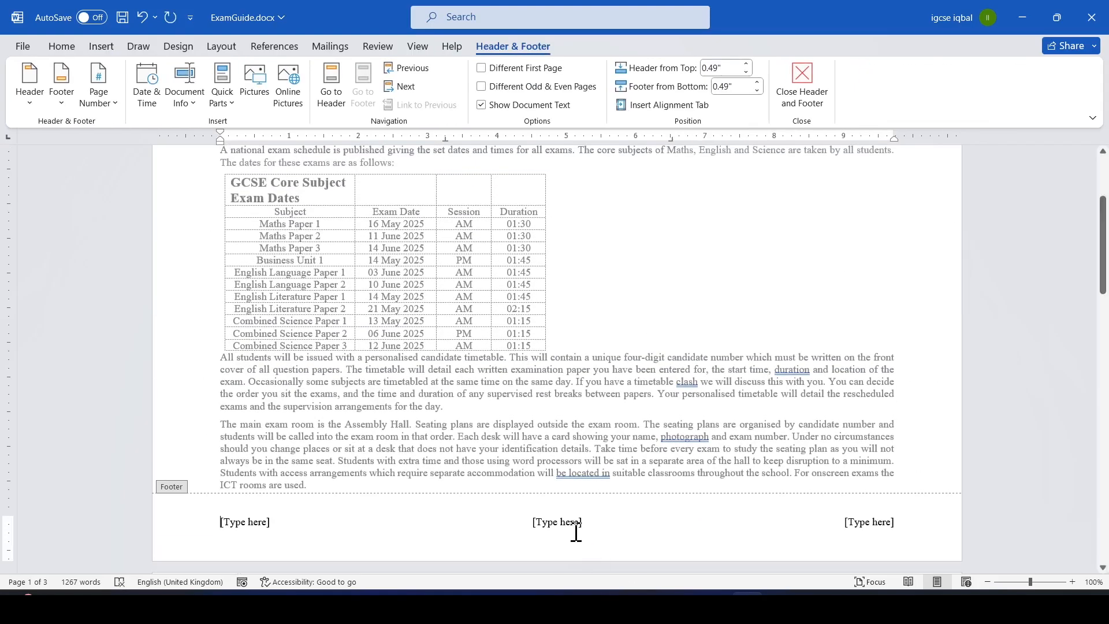
# Delete the centre and left footer placeholders and select the right-hand placeholder.
pyautogui.click(568, 523)
pyautogui.press('Delete')
pyautogui.click(254, 523)
pyautogui.press('Delete')
pyautogui.click(873, 524)
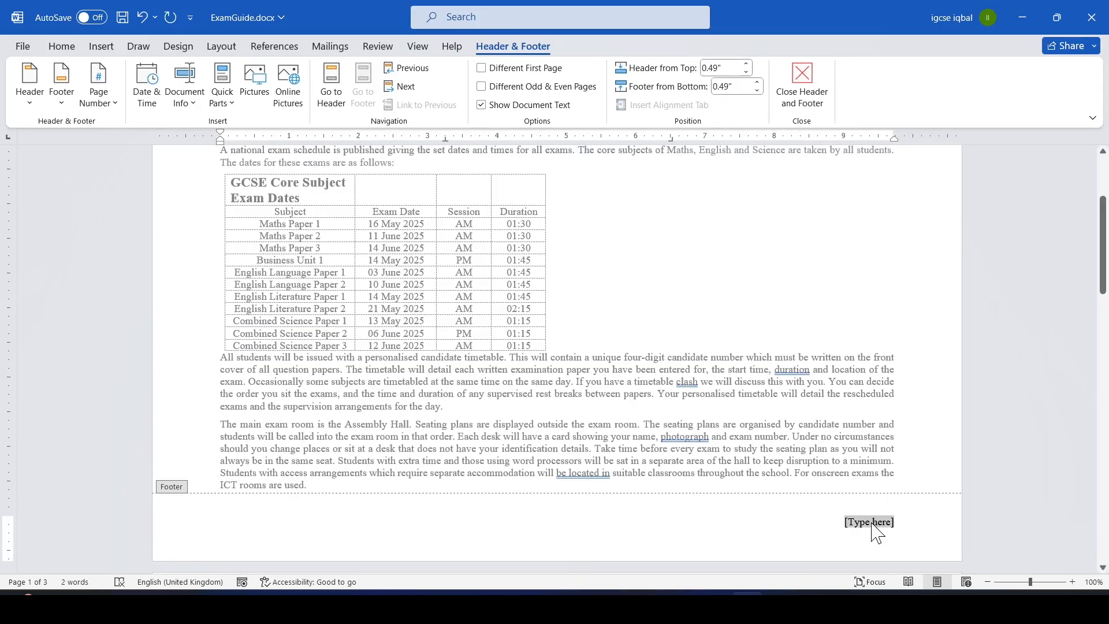
# Paste "Produced by:" into the right footer, add the name, centre number and candidate number, then close the footer.
pyautogui.hotkey('ctrl', 'v')
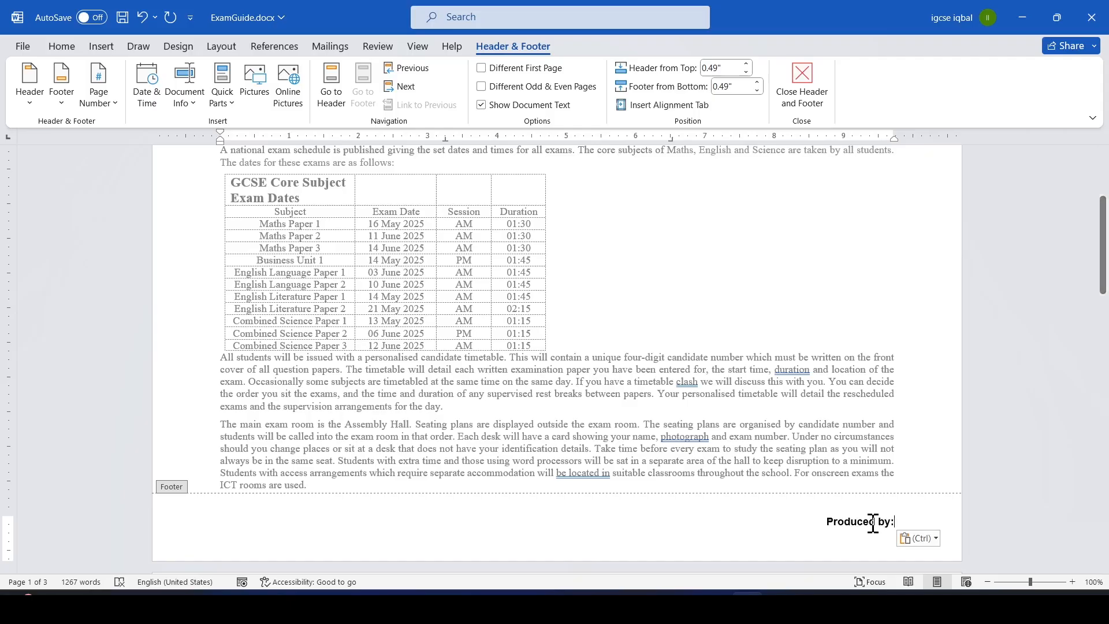
pyautogui.write('ABC_')
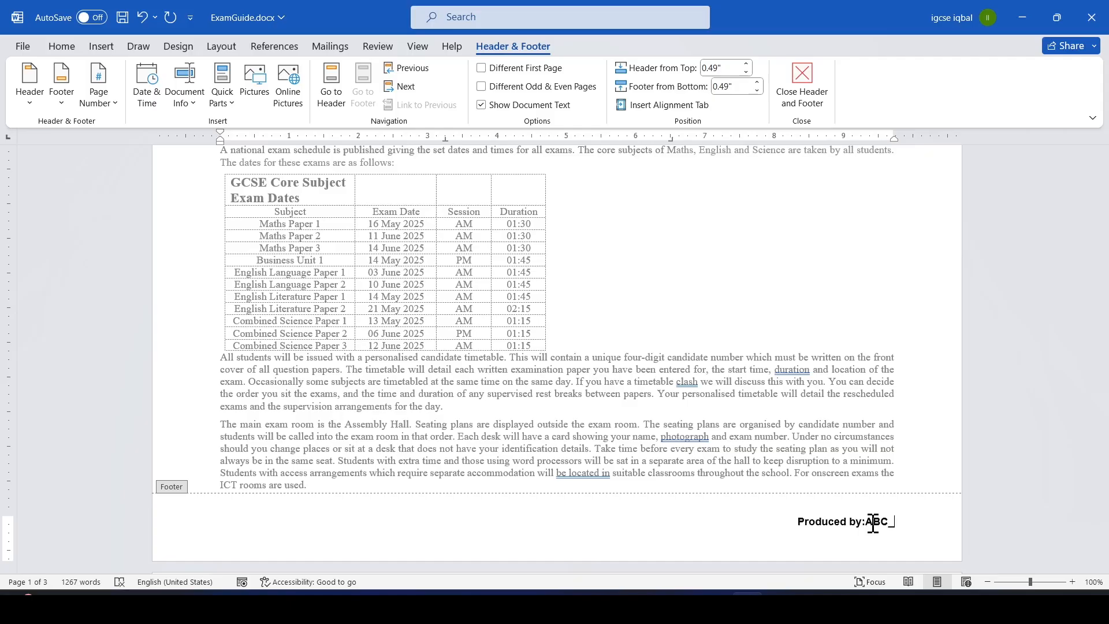
pyautogui.write(' IN123')
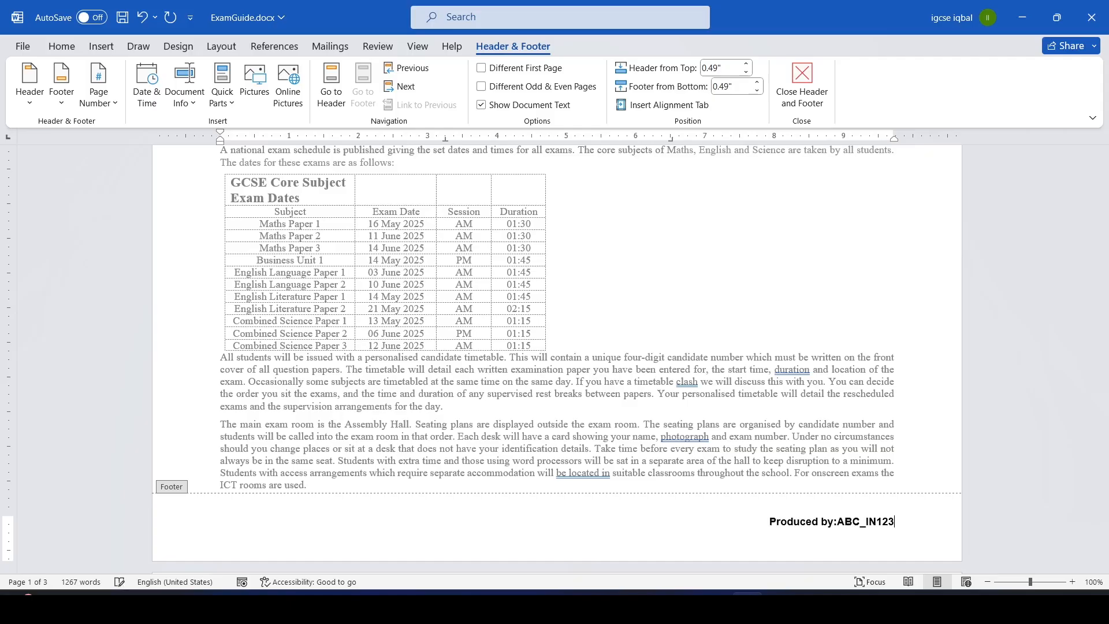
pyautogui.write('_1234')
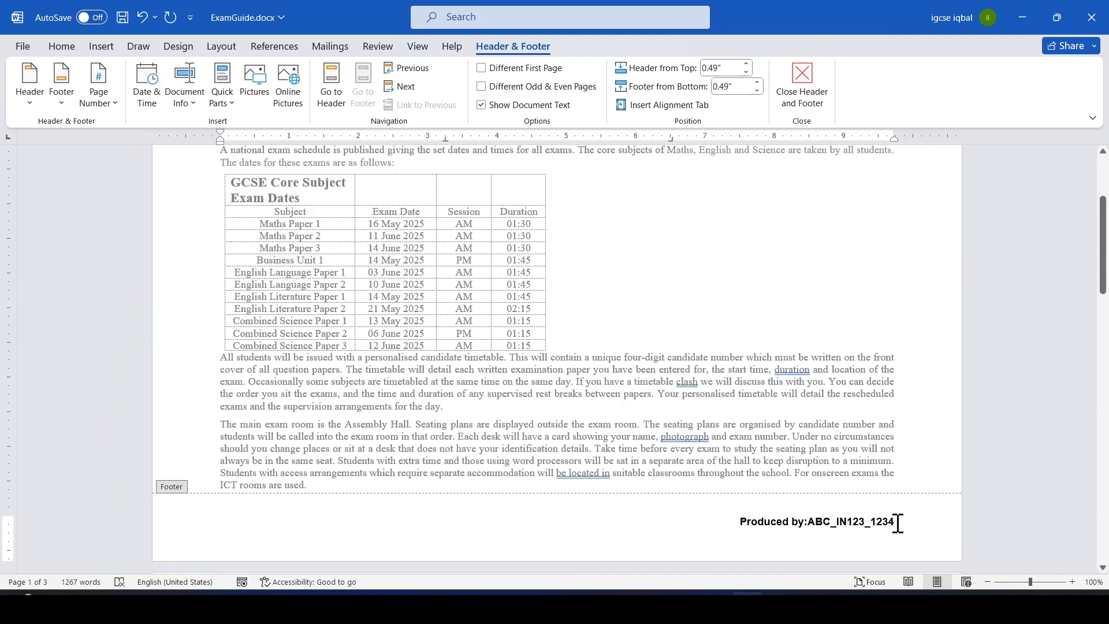
pyautogui.moveTo(899, 523); pyautogui.dragTo(742, 529)
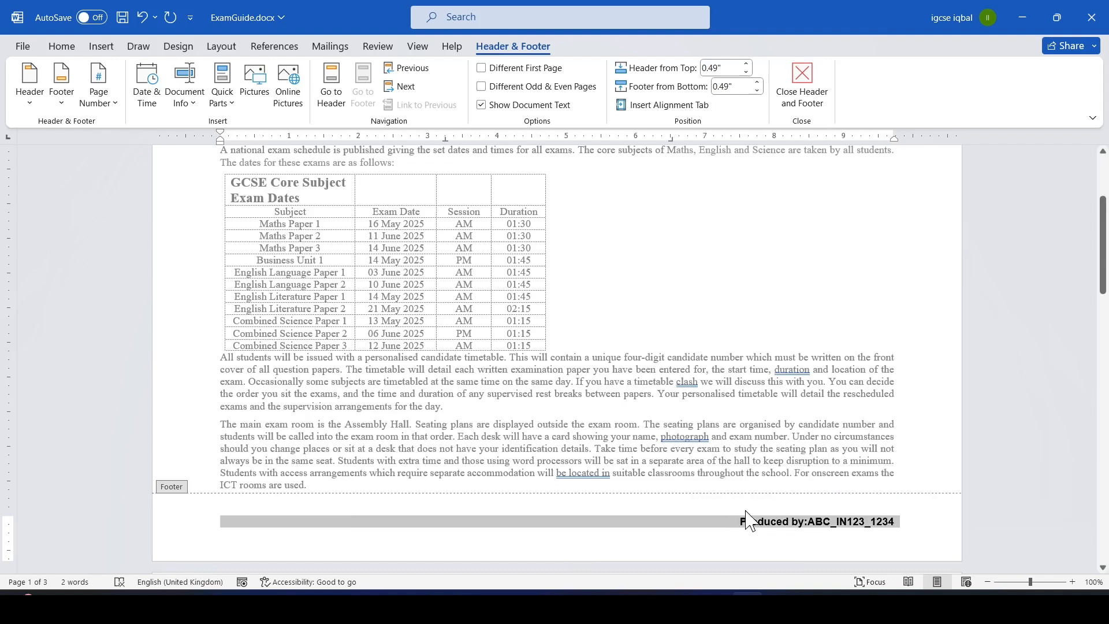
pyautogui.click(750, 532)
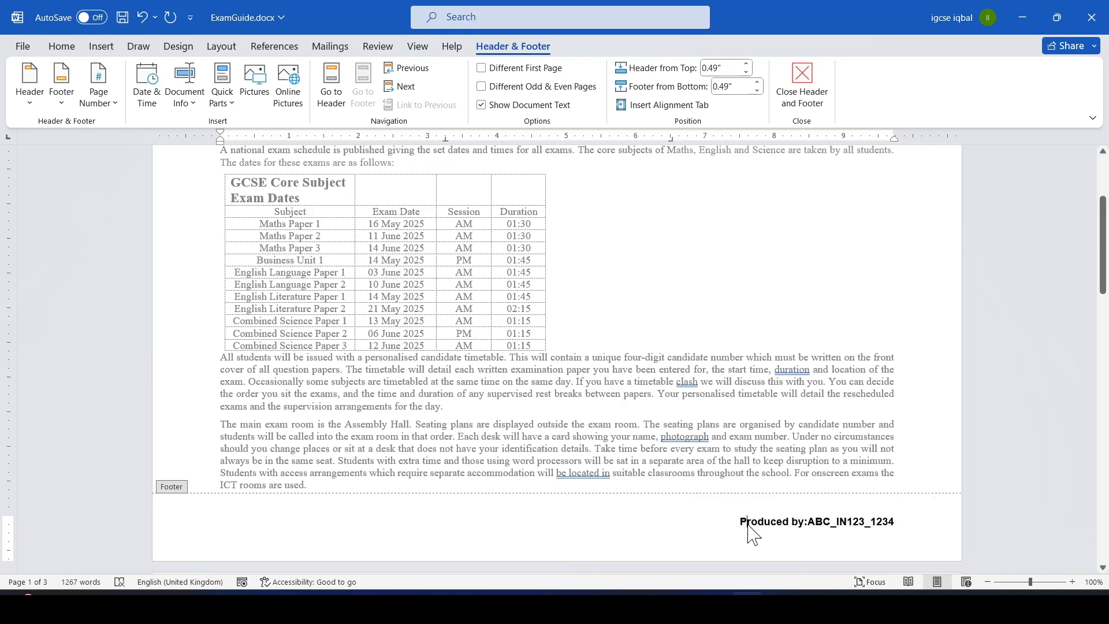
pyautogui.doubleClick(746, 436)
# Highlight "placeholders are included in the header or footer areas" in the question paper's question 2.
pyautogui.hotkey('alt', 'Tab')
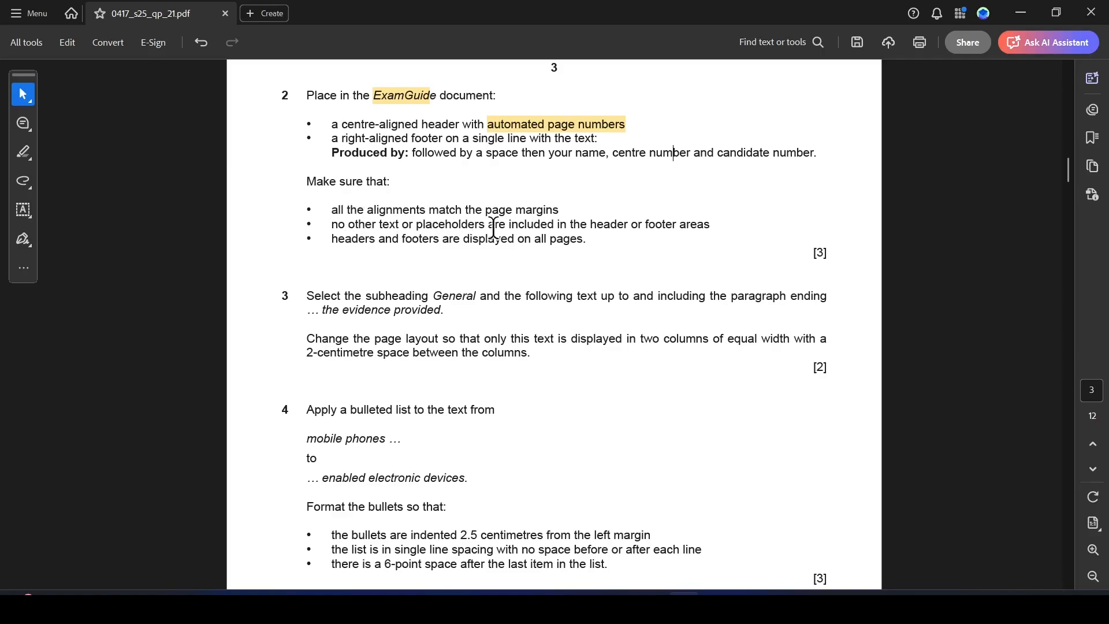
pyautogui.hotkey('alt', 'Tab')
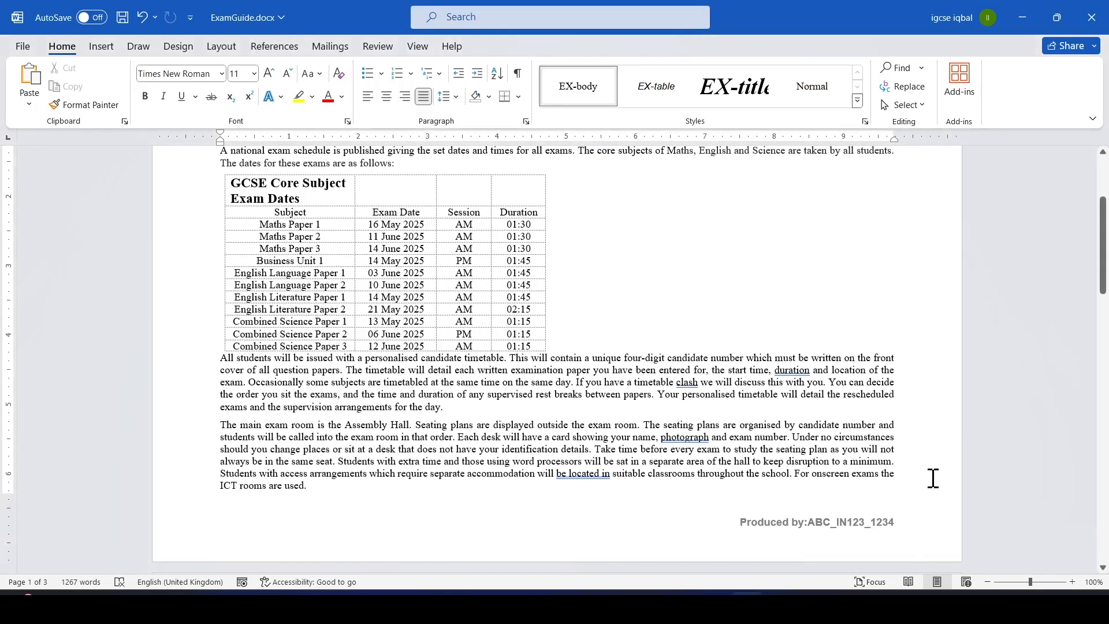
pyautogui.moveTo(1103, 271); pyautogui.dragTo(1092, 192)
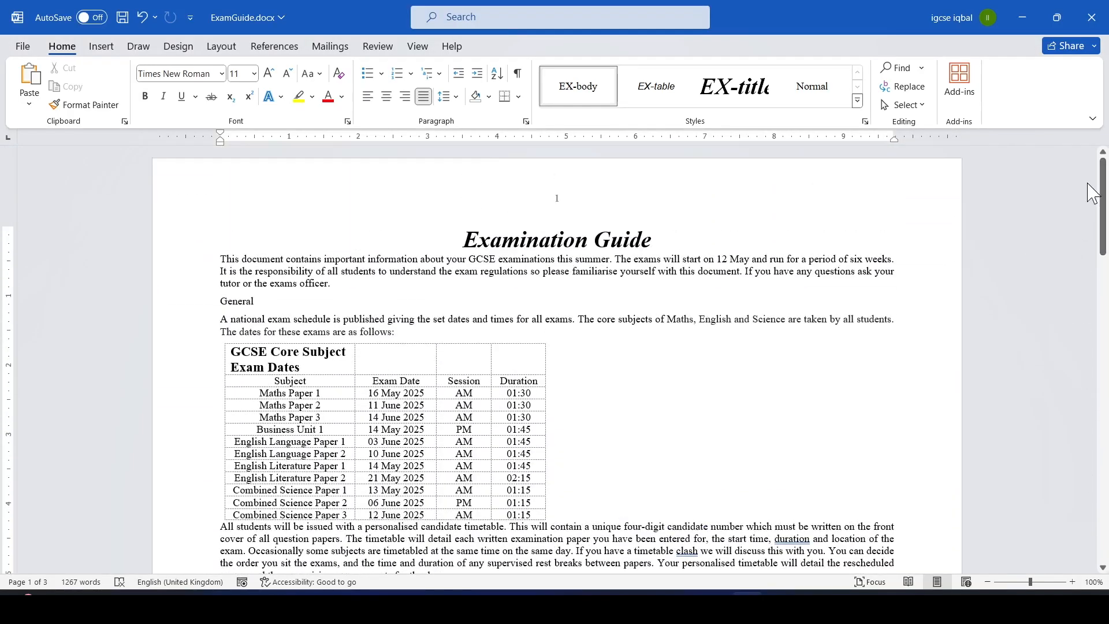
pyautogui.hotkey('alt', 'Tab')
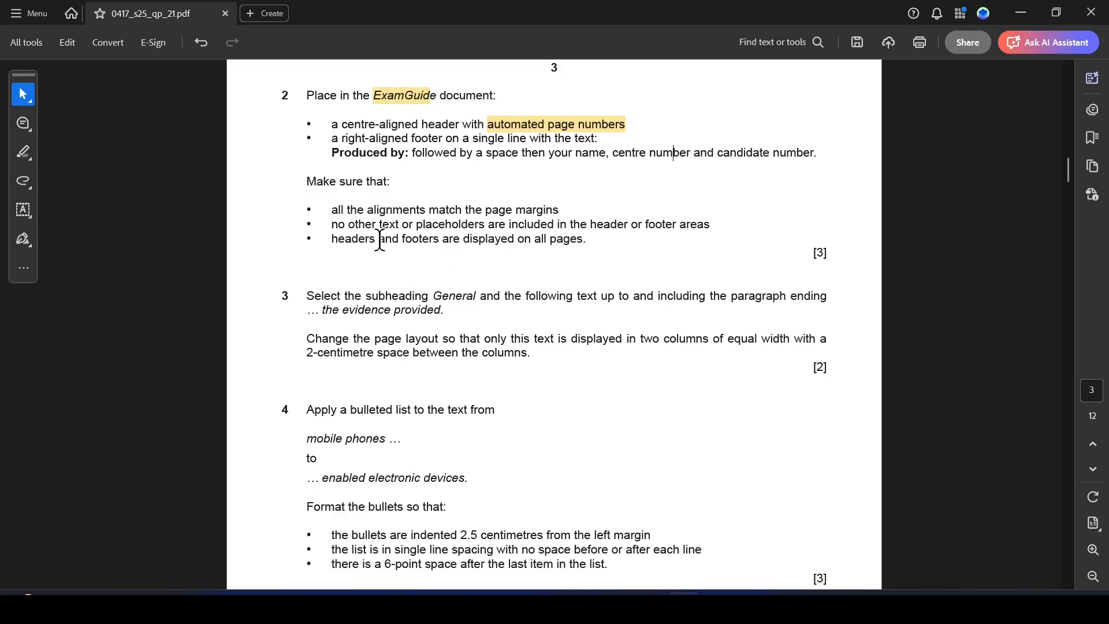
pyautogui.moveTo(417, 228); pyautogui.dragTo(710, 226)
pyautogui.click(742, 251)
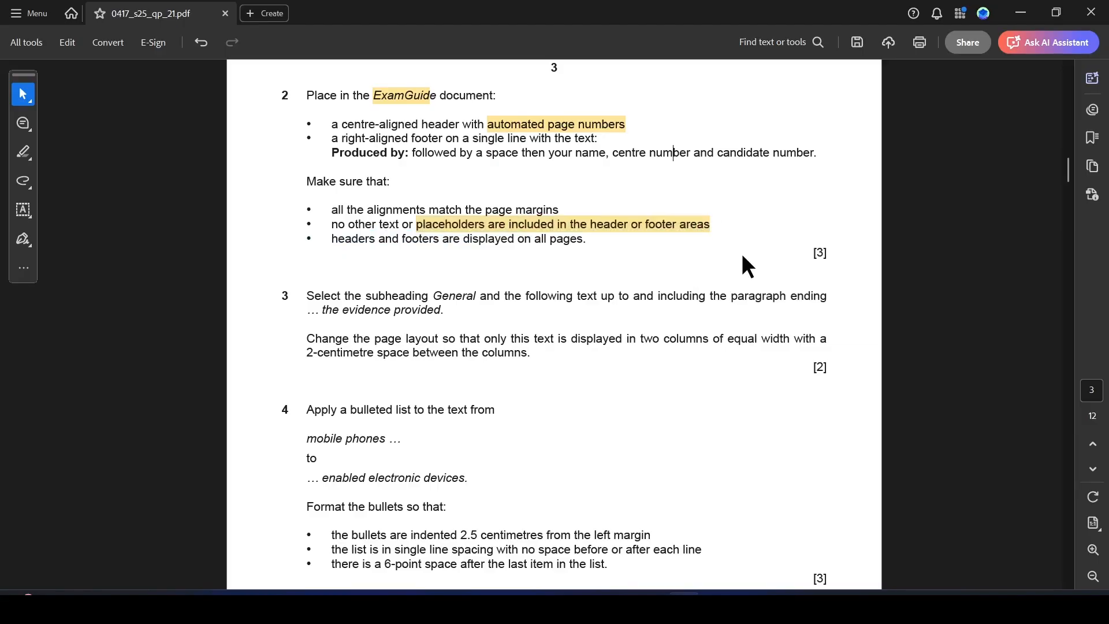
# Check the header and footer on the document's pages against the question requirements.
pyautogui.hotkey('alt', 'Tab')
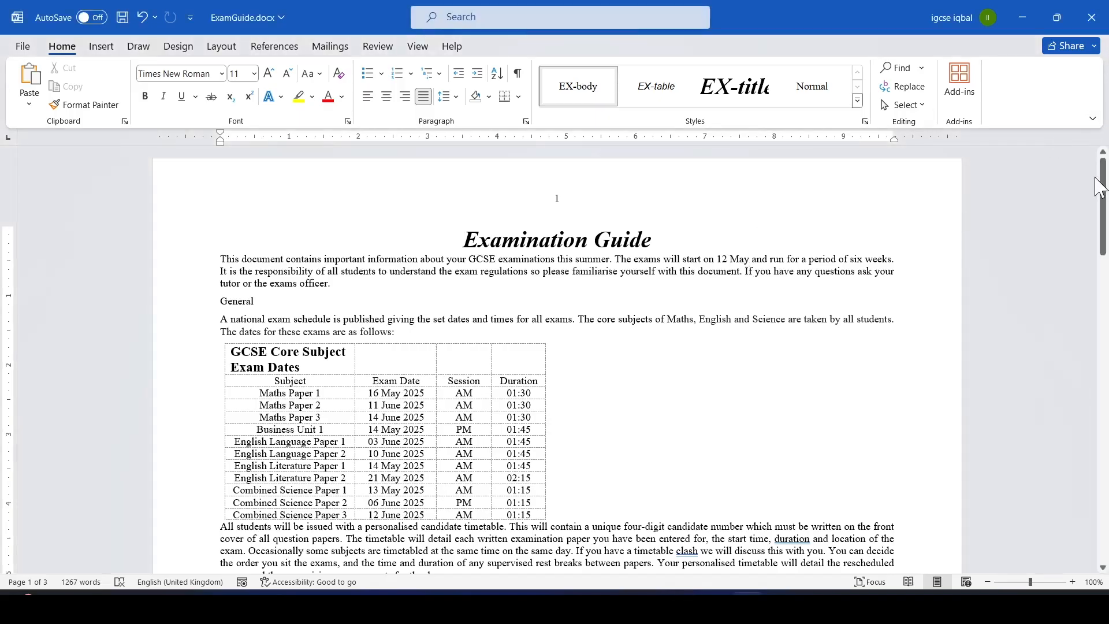
pyautogui.moveTo(1099, 191); pyautogui.dragTo(1103, 164)
pyautogui.hotkey('alt', 'Tab')
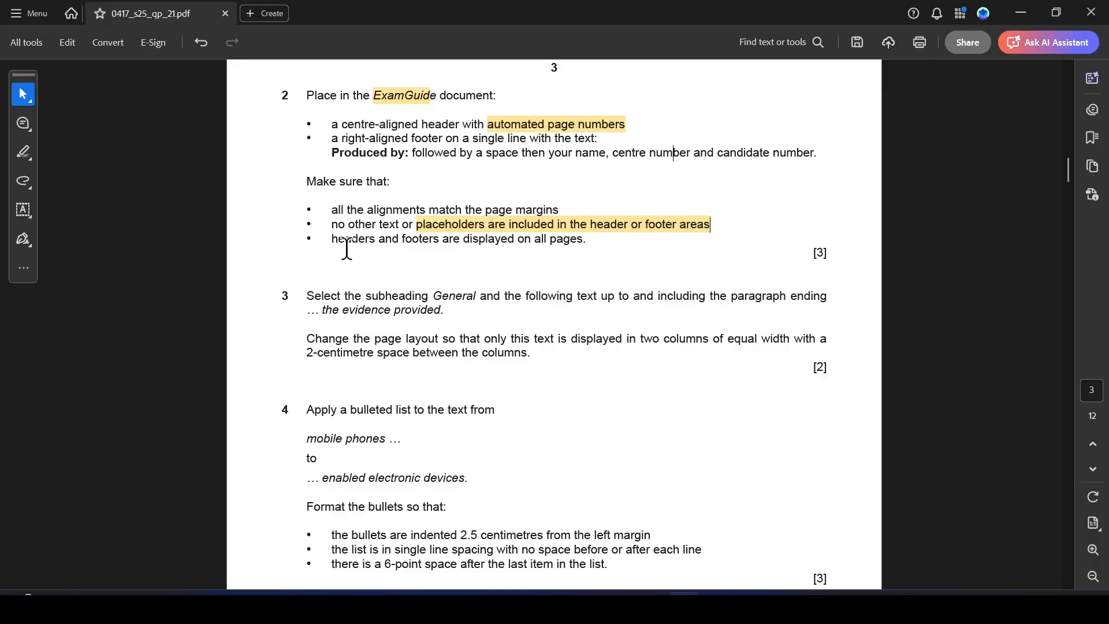
pyautogui.hotkey('alt', 'Tab')
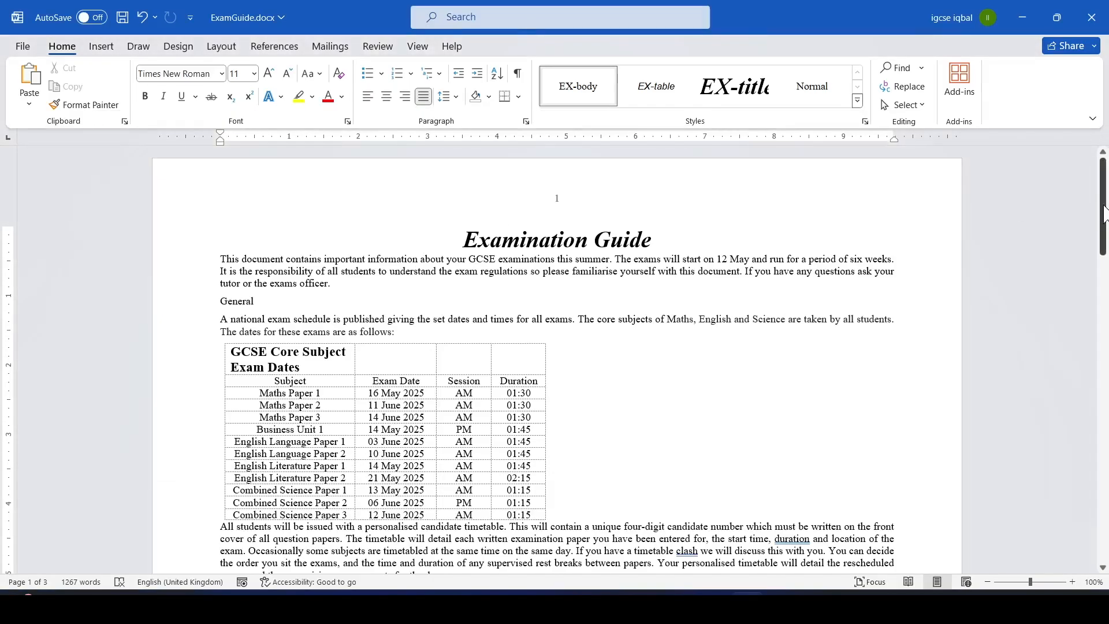
pyautogui.moveTo(1106, 211); pyautogui.dragTo(1054, 472)
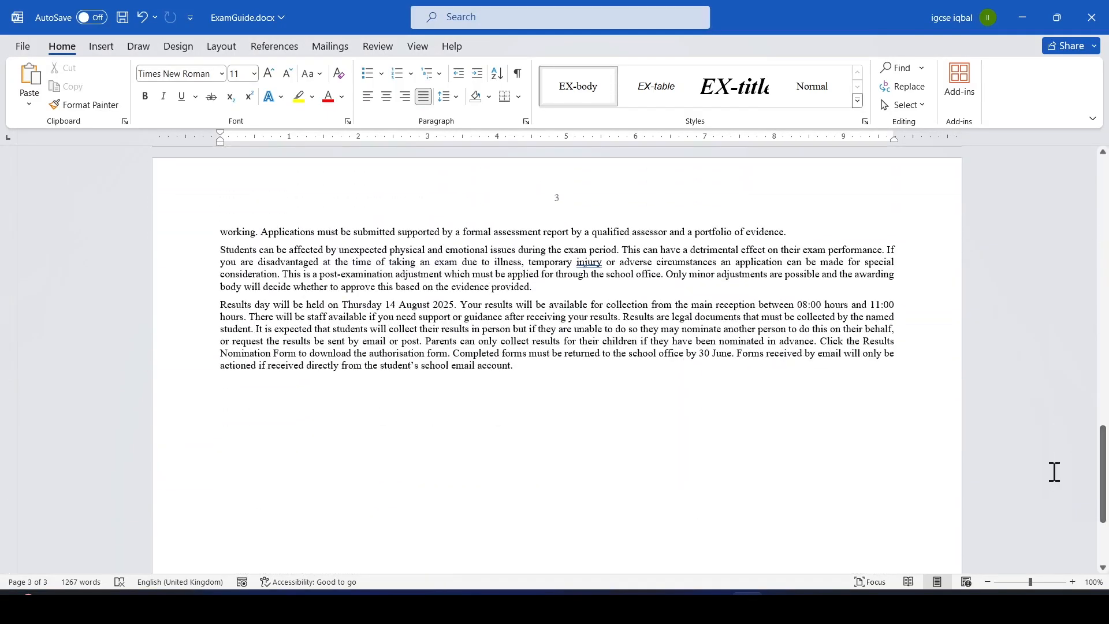
pyautogui.hotkey('alt', 'Tab')
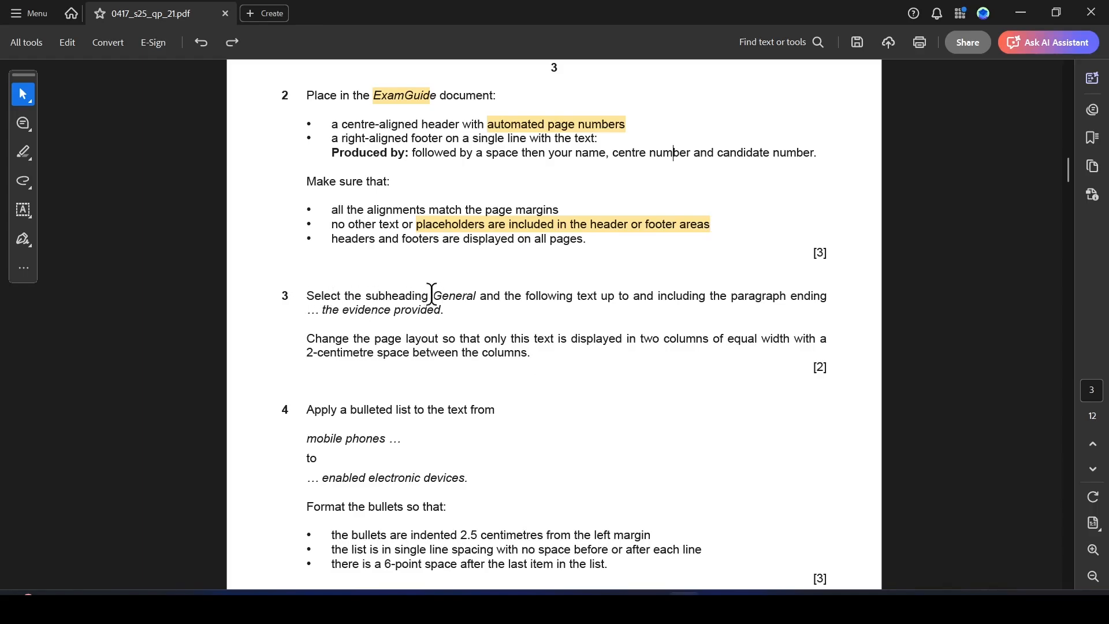
# Highlight "General" and "the evidence provided" in question 3 of the question paper.
pyautogui.moveTo(436, 296); pyautogui.dragTo(484, 297)
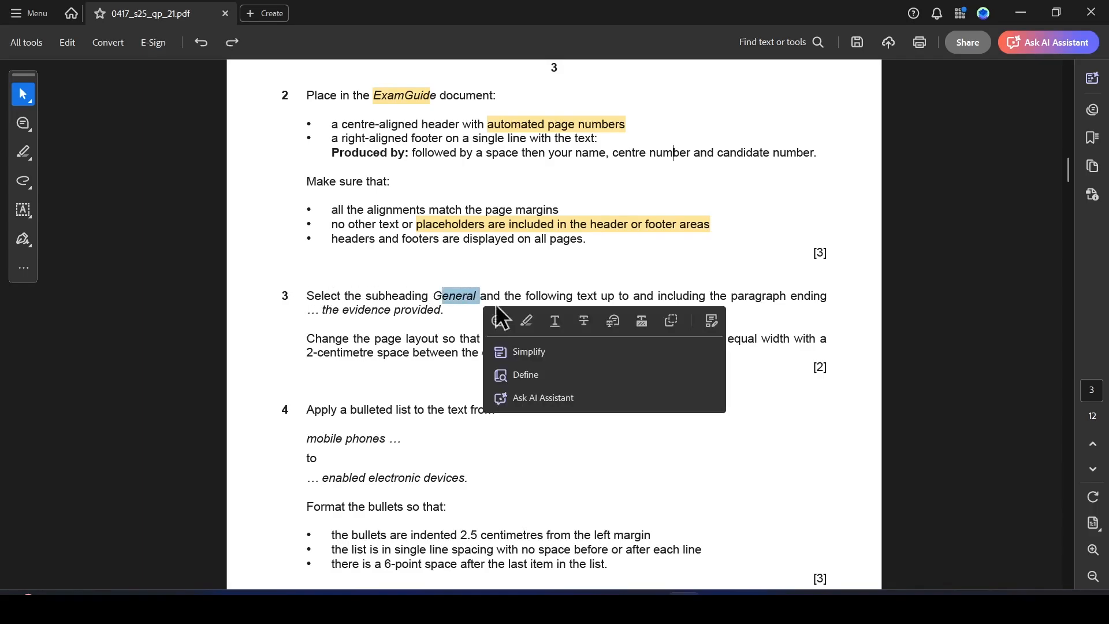
pyautogui.click(528, 322)
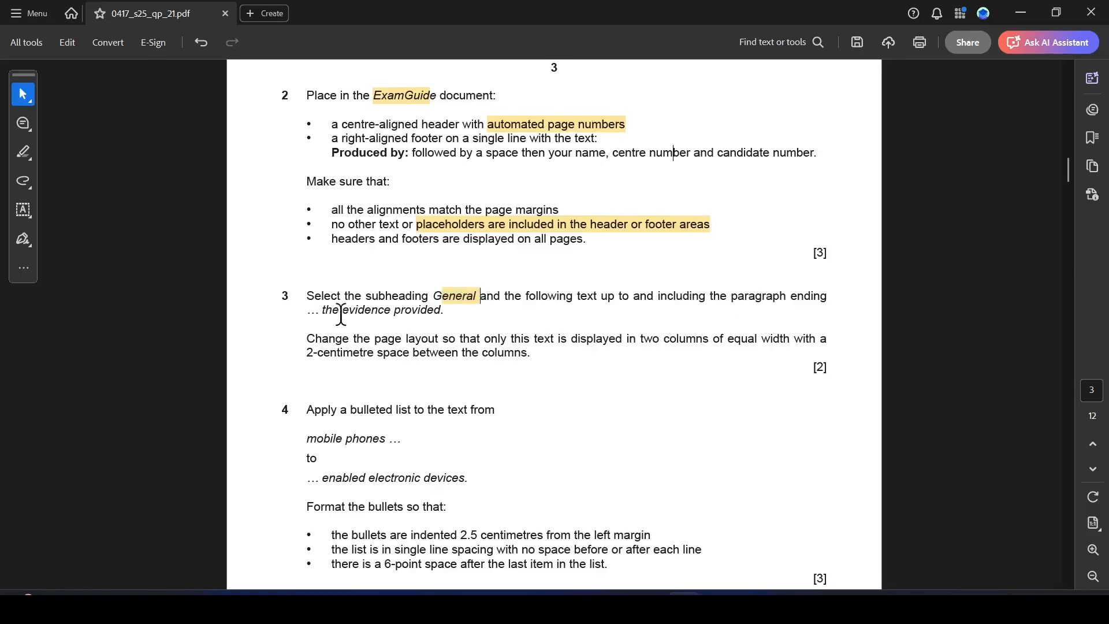
pyautogui.moveTo(323, 313); pyautogui.dragTo(468, 313)
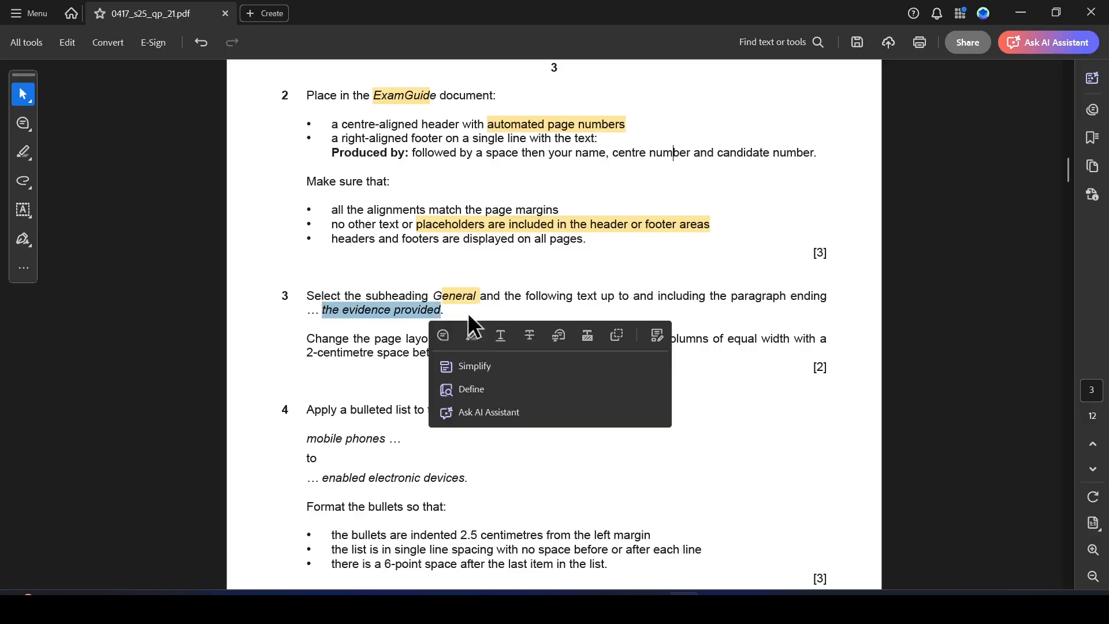
pyautogui.click(473, 335)
# Select the document text from the subheading General through the paragraph ending "the evidence provided".
pyautogui.hotkey('alt', 'Tab')
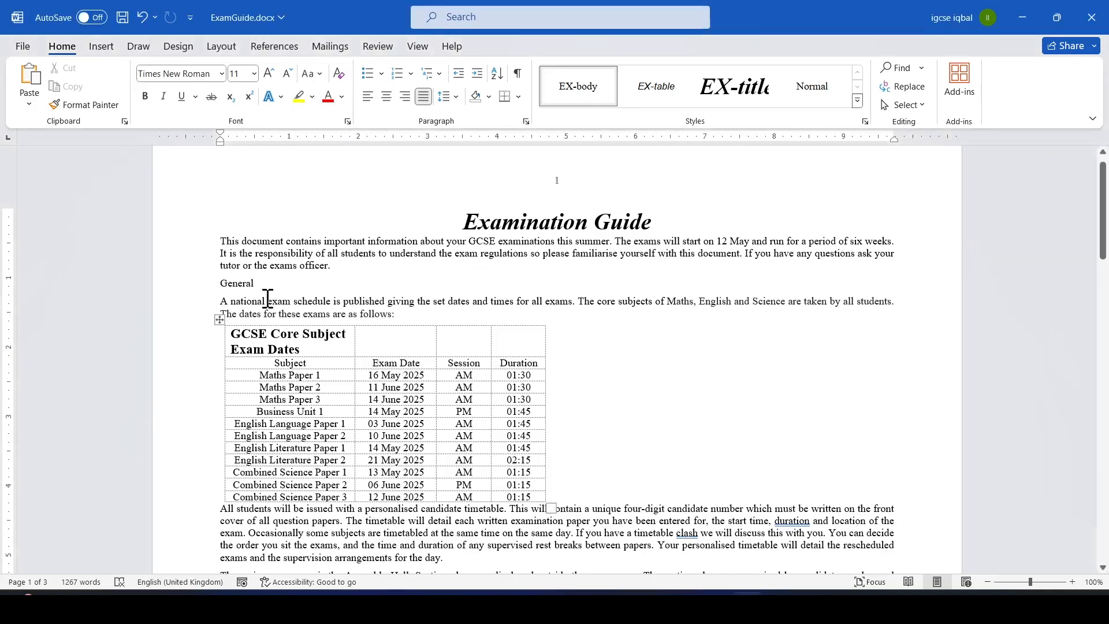
pyautogui.moveTo(217, 286); pyautogui.dragTo(533, 445)
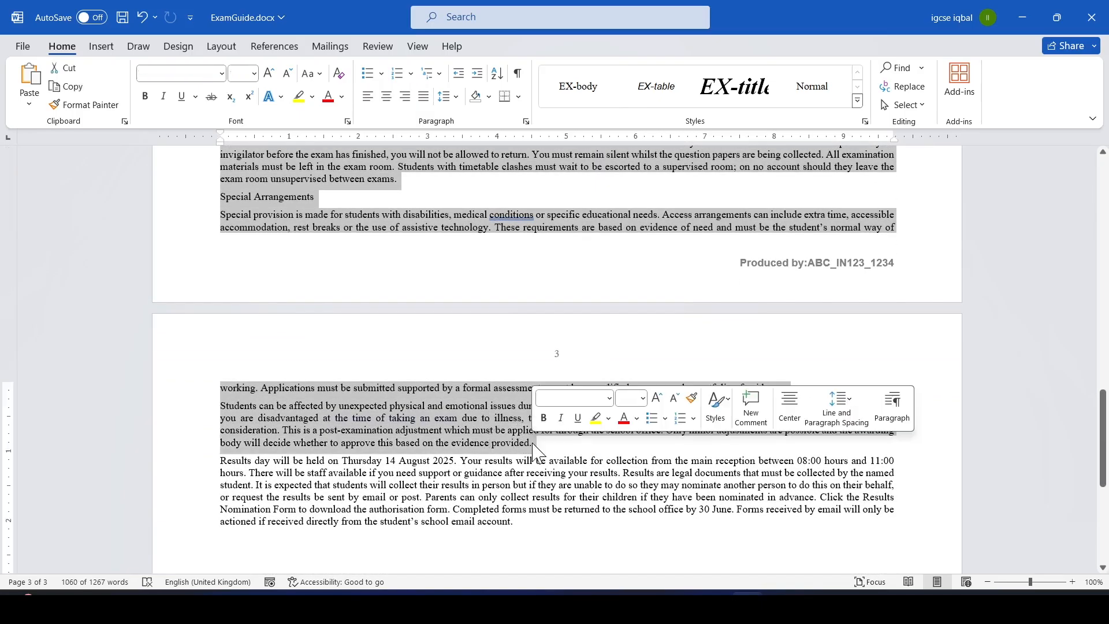
# Highlight "page layout" and "2-centimetre space" in question 3 of the question paper.
pyautogui.hotkey('alt', 'Tab')
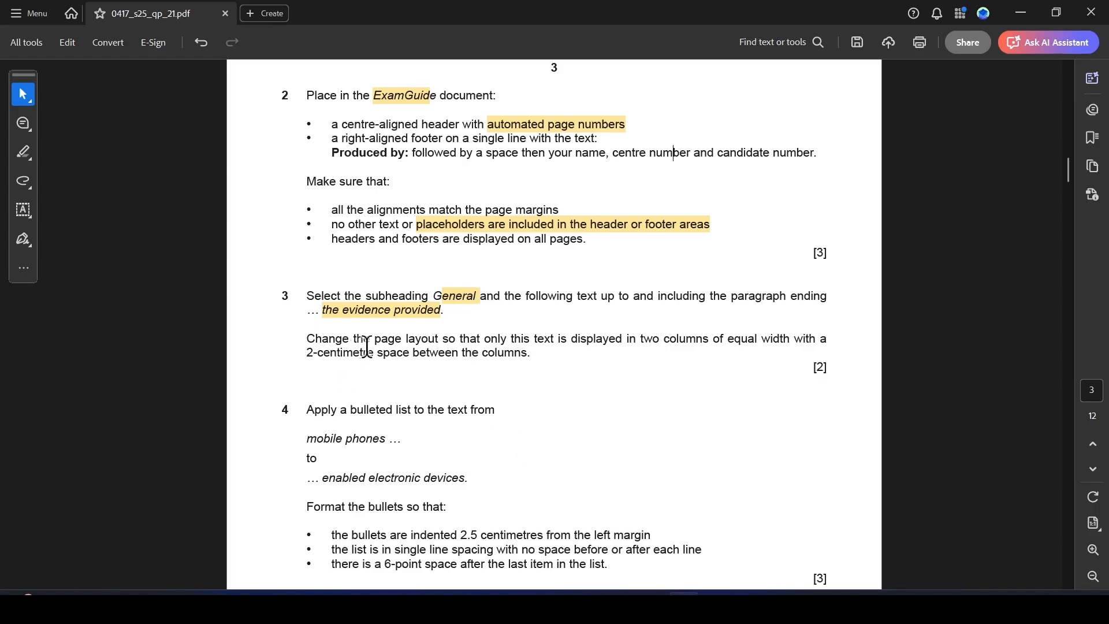
pyautogui.moveTo(375, 341); pyautogui.dragTo(438, 341)
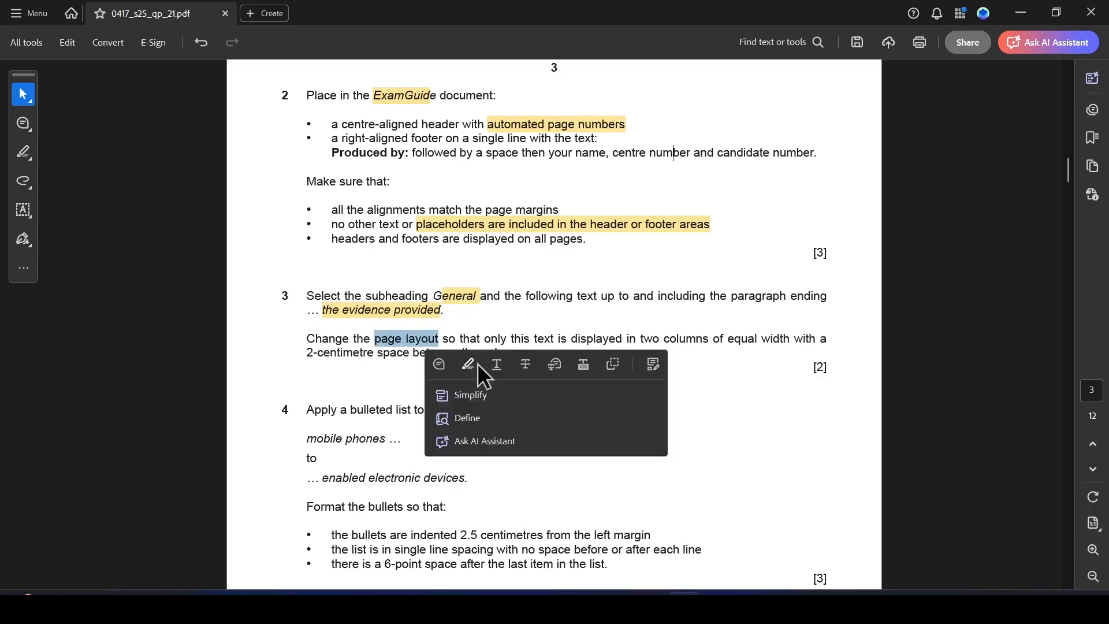
pyautogui.click(468, 366)
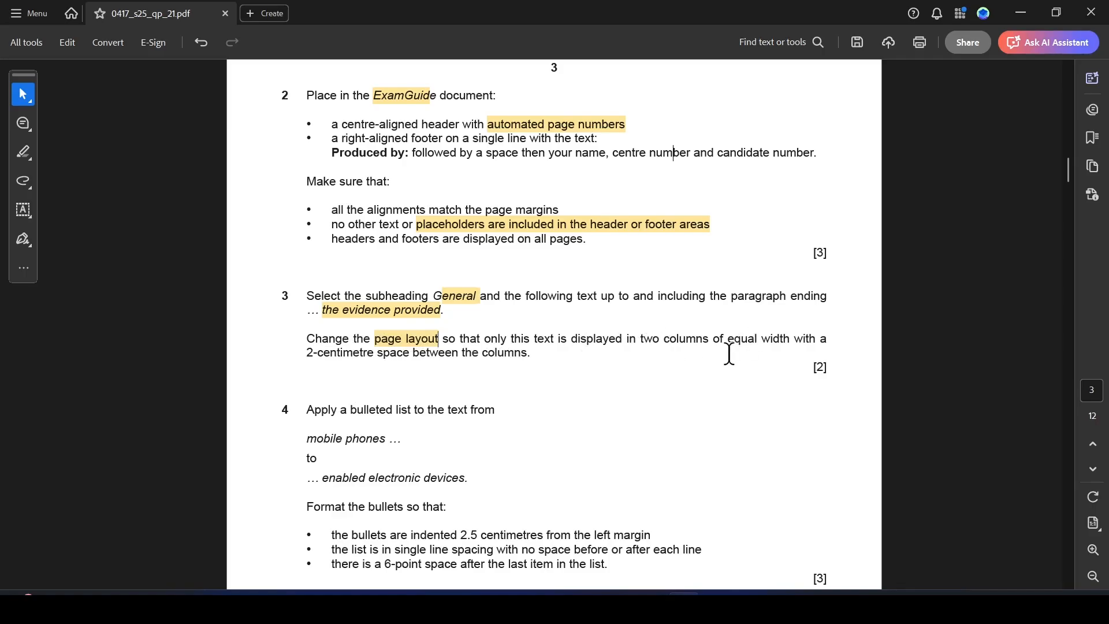
pyautogui.moveTo(302, 353); pyautogui.dragTo(408, 353)
pyautogui.click(456, 376)
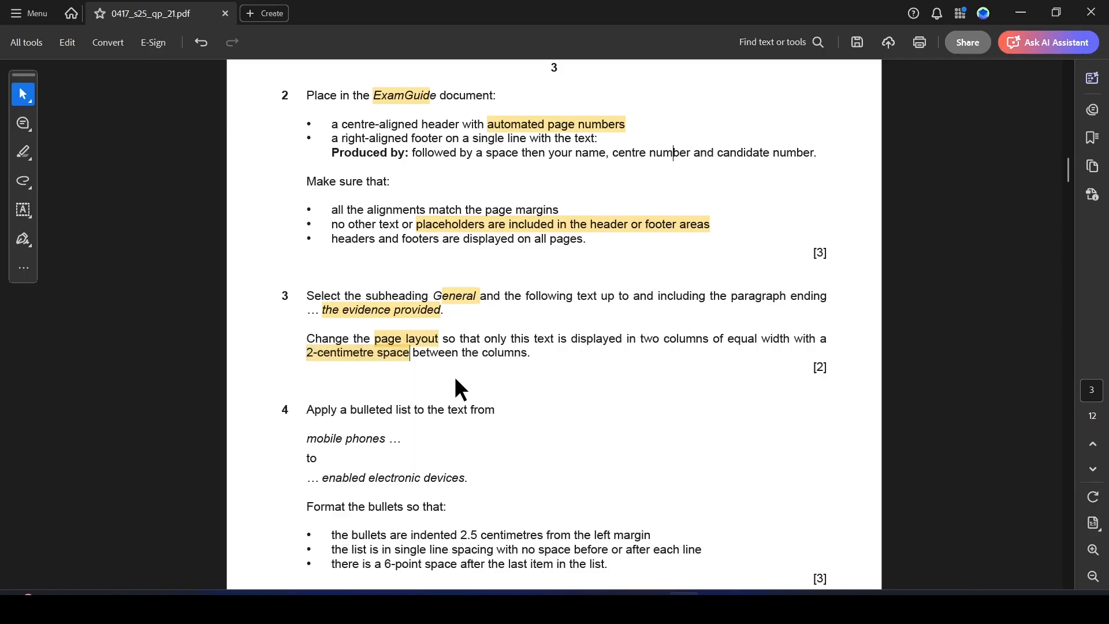
pyautogui.hotkey('alt', 'Tab')
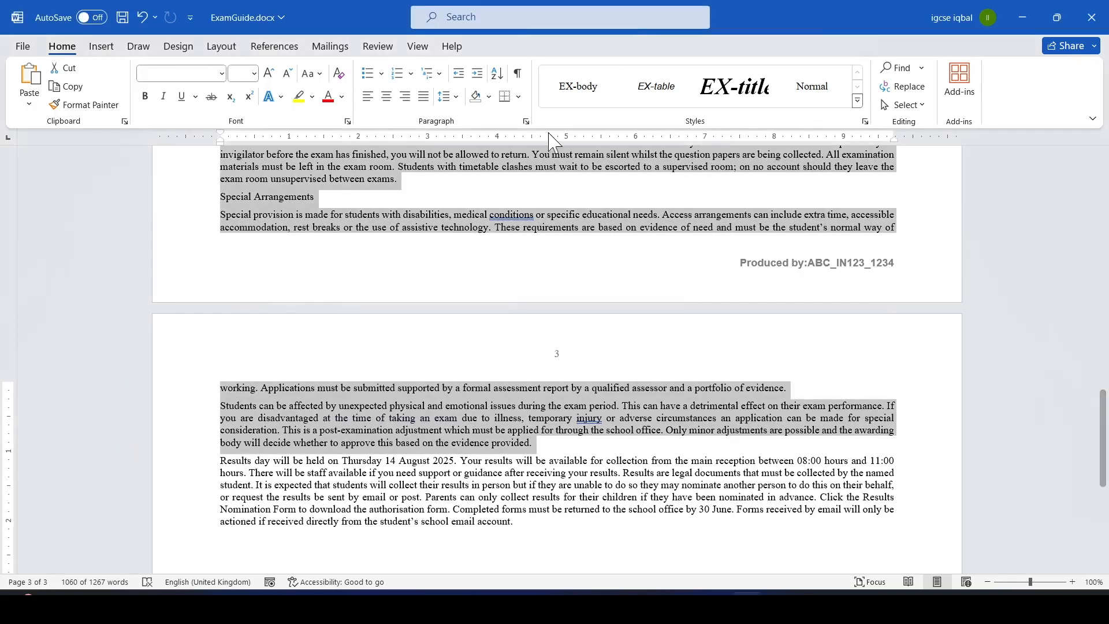
# Format the selected text as two equal-width columns with 2cm spacing between them.
pyautogui.click(221, 47)
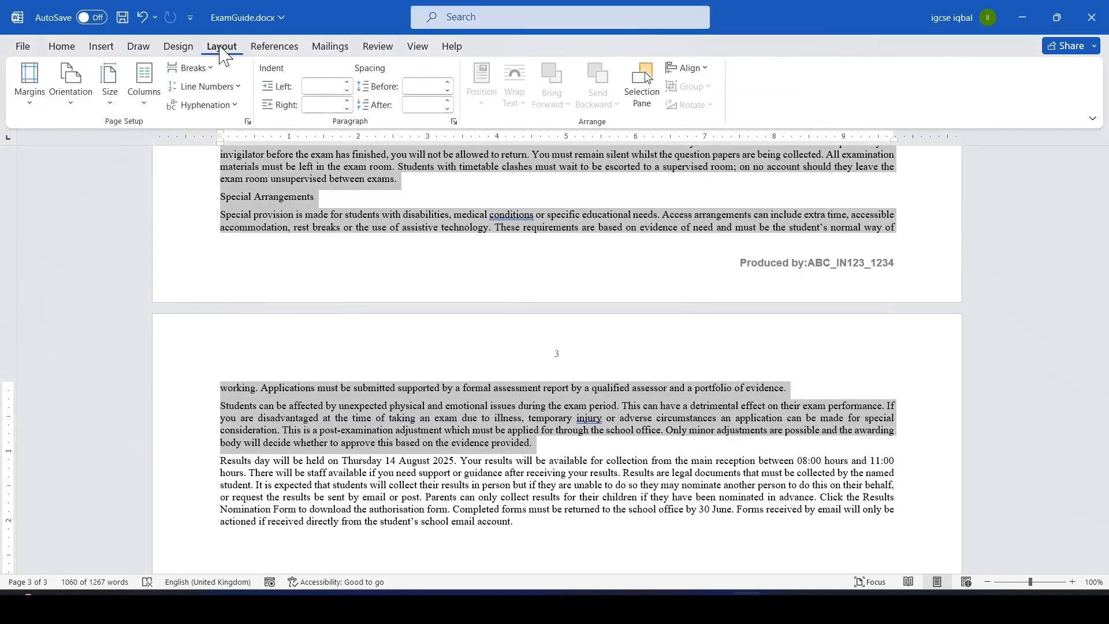
pyautogui.click(145, 90)
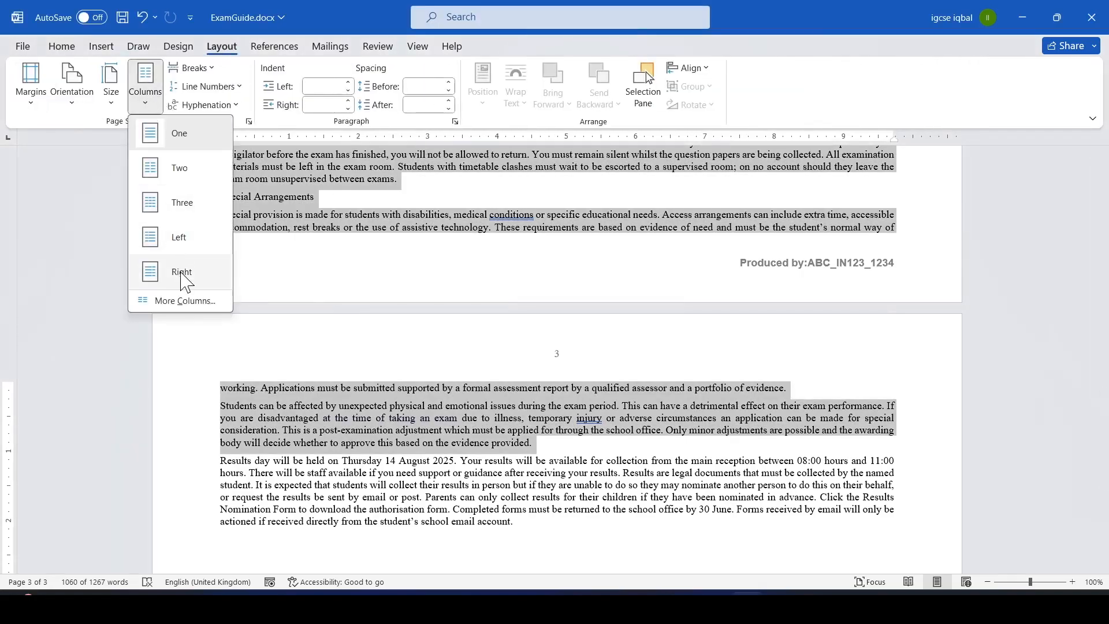
pyautogui.click(183, 301)
pyautogui.click(493, 215)
pyautogui.write('2cm')
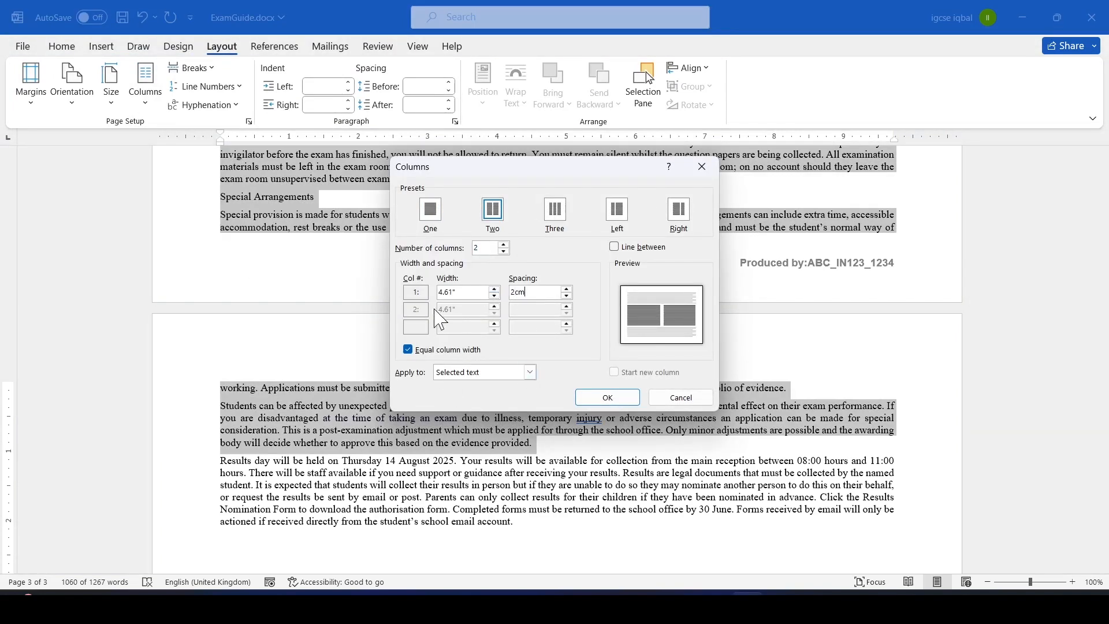
pyautogui.click(607, 397)
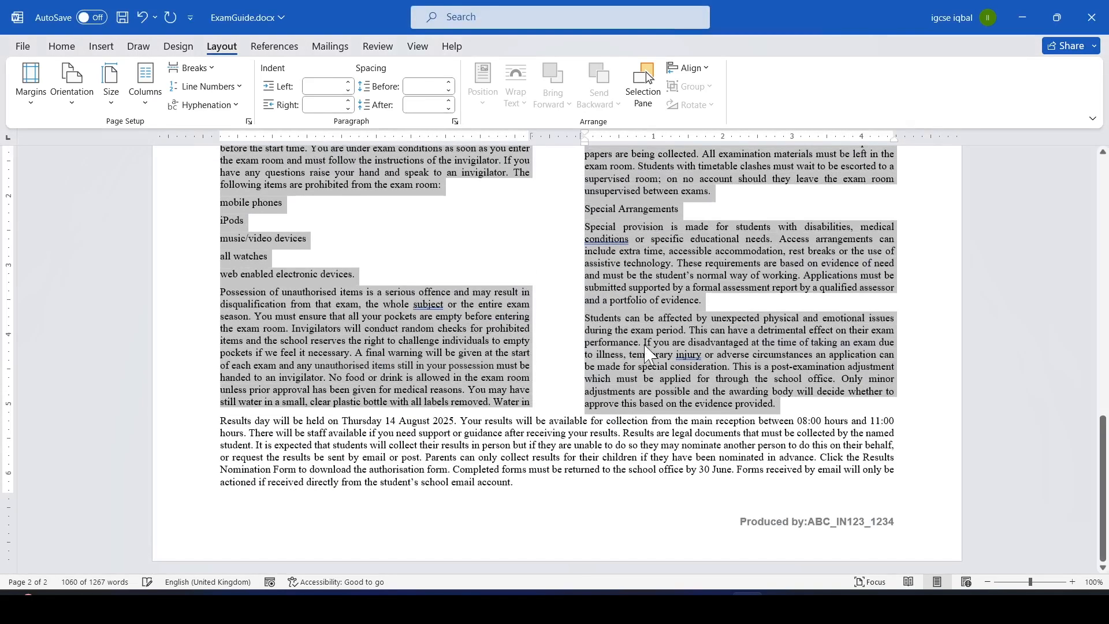
# Apply a bulleted list to the items from "mobile phones" to "web enabled electronic devices.".
pyautogui.moveTo(1105, 442); pyautogui.dragTo(1096, 182)
pyautogui.hotkey('alt', 'Tab')
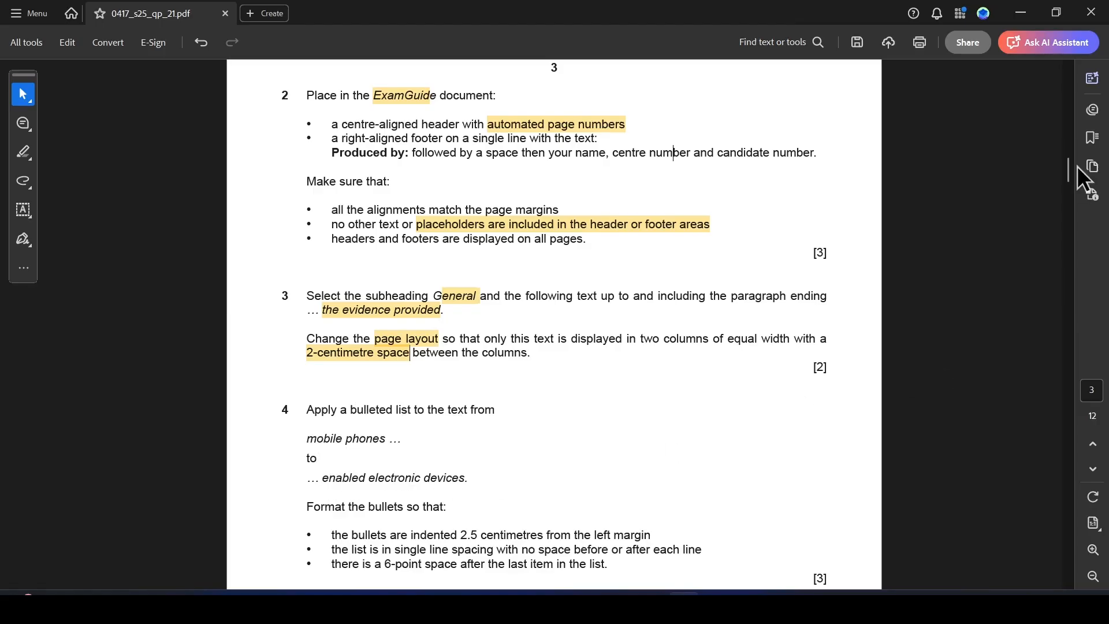
pyautogui.hotkey('alt', 'Tab')
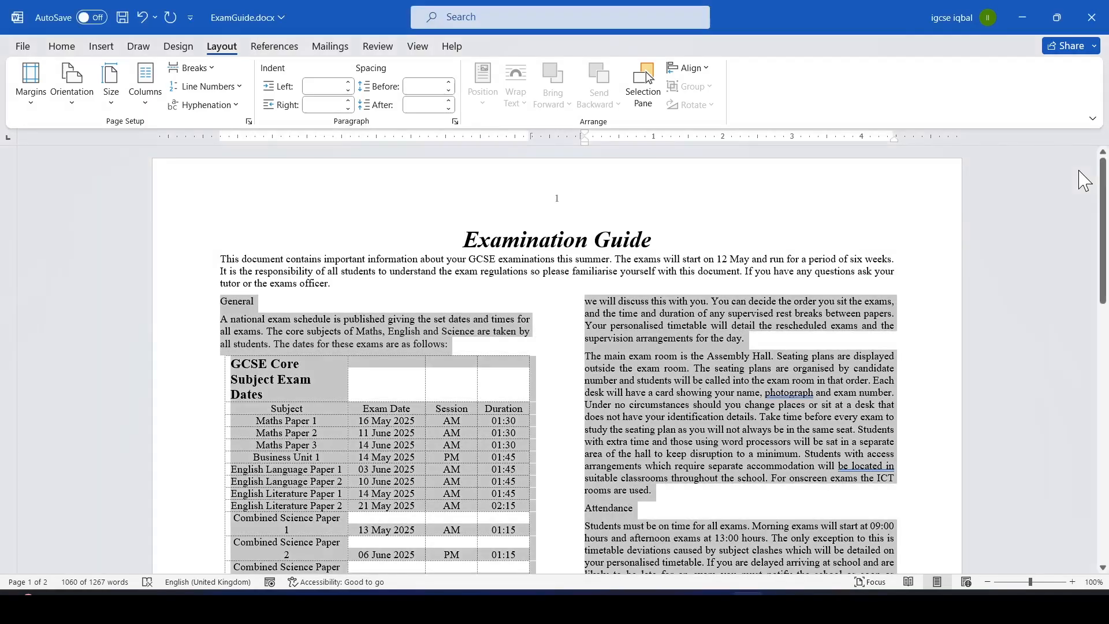
pyautogui.click(809, 259)
pyautogui.moveTo(1104, 213); pyautogui.dragTo(1096, 414)
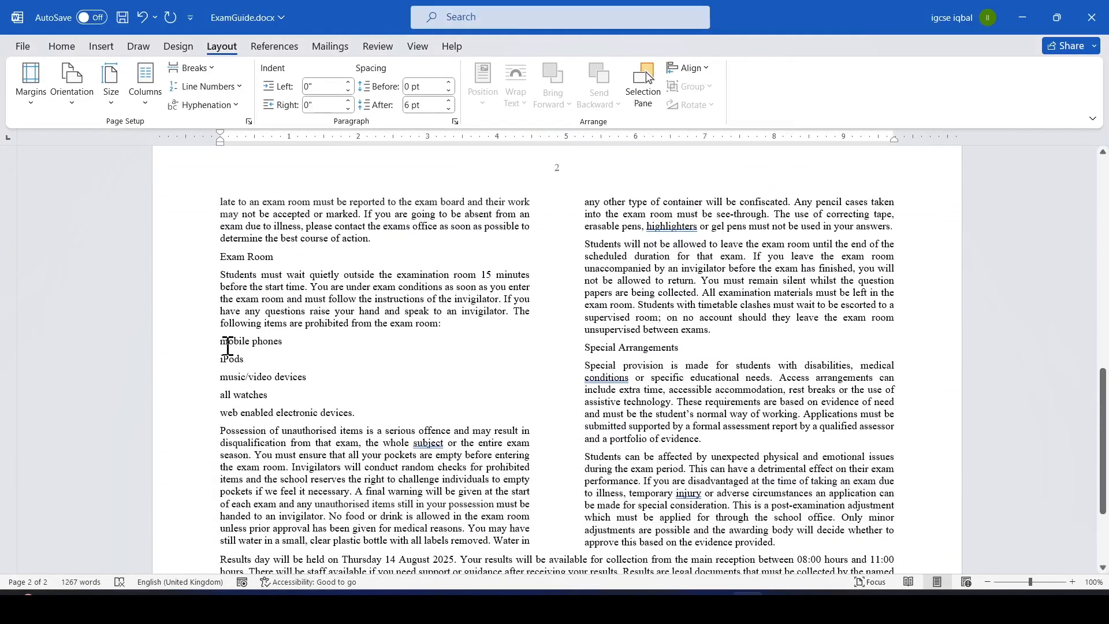
pyautogui.moveTo(220, 345); pyautogui.dragTo(357, 412)
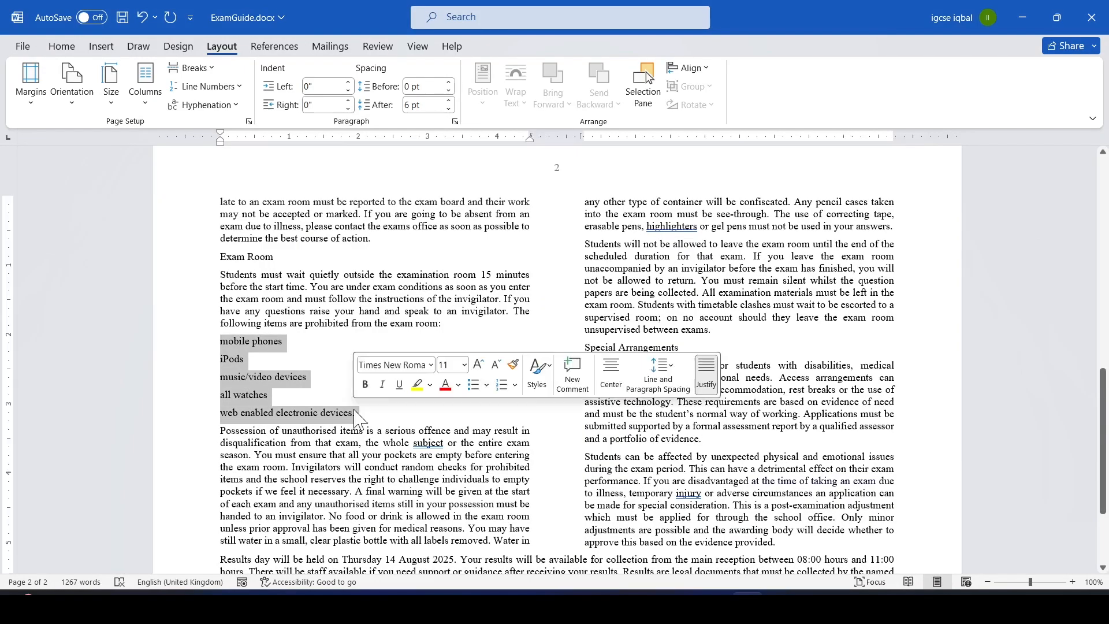
pyautogui.click(62, 46)
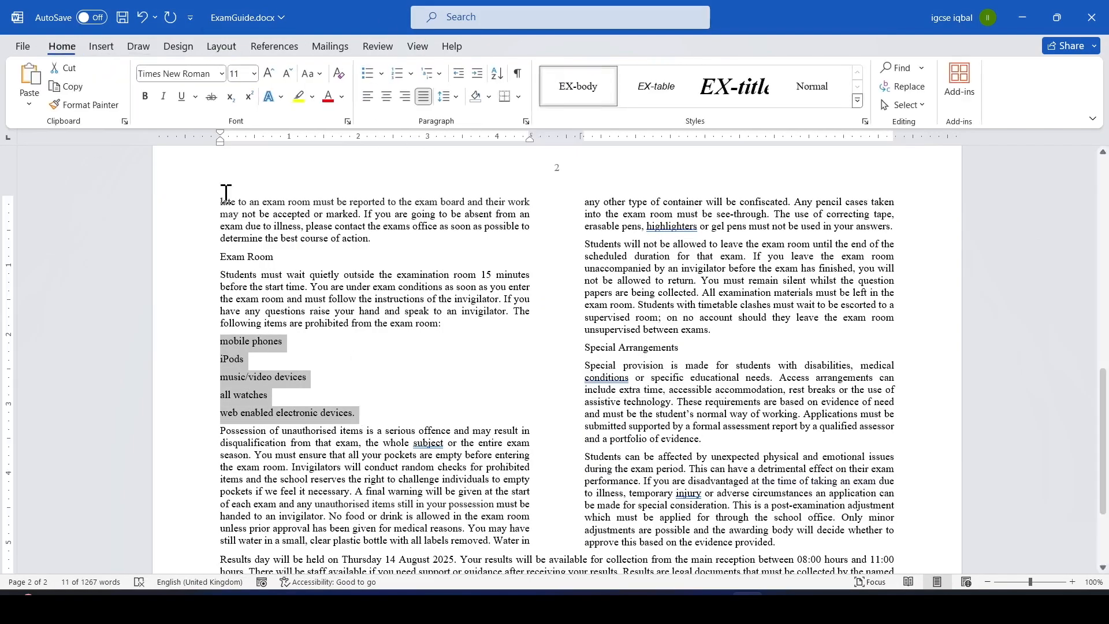
pyautogui.click(382, 73)
pyautogui.click(412, 120)
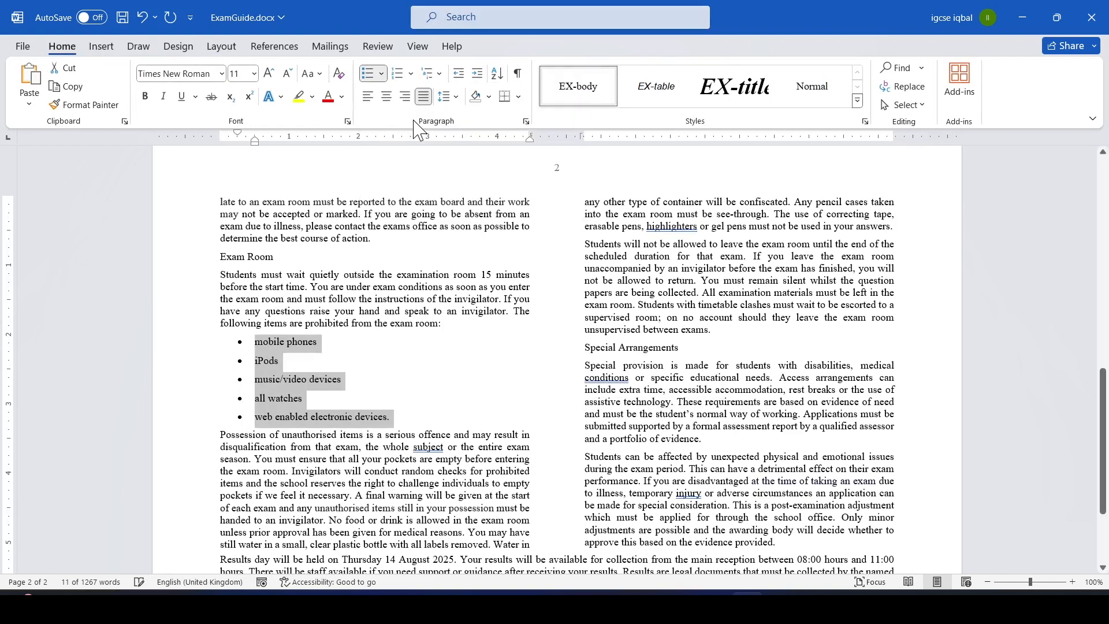
# Highlight "indented 2.5 centimetres", "left margin" and the single line spacing requirement in question 4 of the paper.
pyautogui.hotkey('alt', 'Tab')
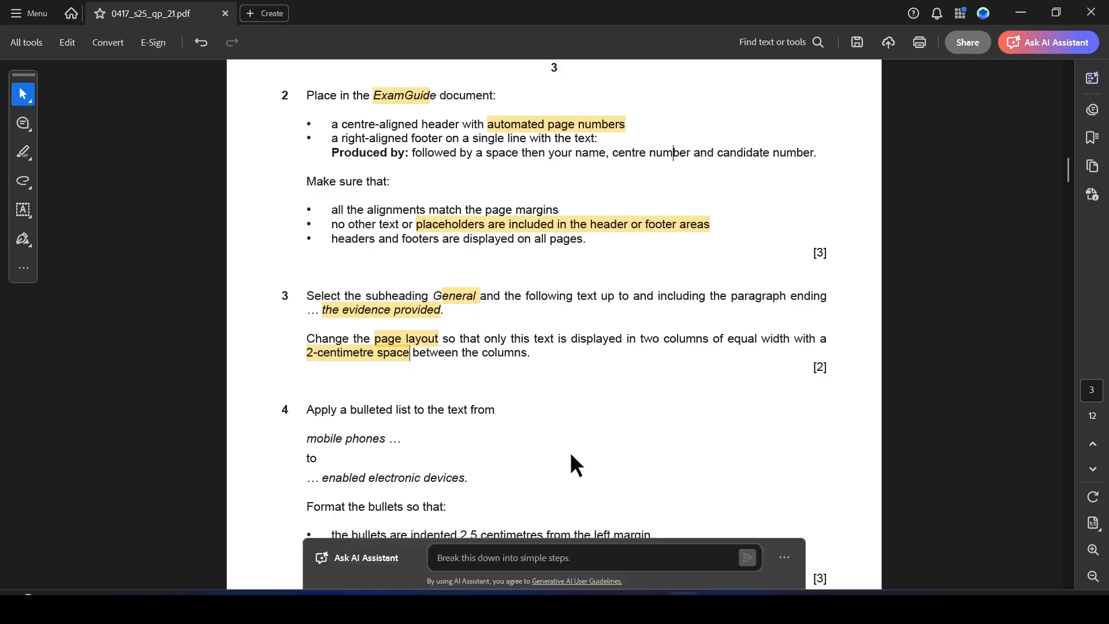
pyautogui.moveTo(1067, 162); pyautogui.dragTo(1066, 174)
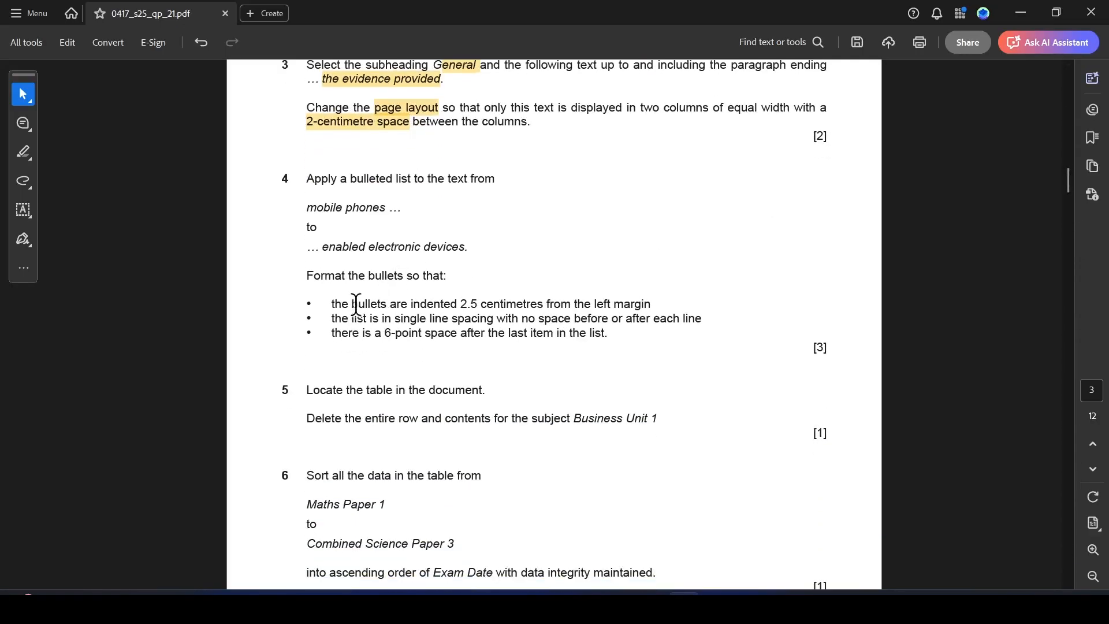
pyautogui.moveTo(412, 306); pyautogui.dragTo(650, 305)
pyautogui.click(582, 327)
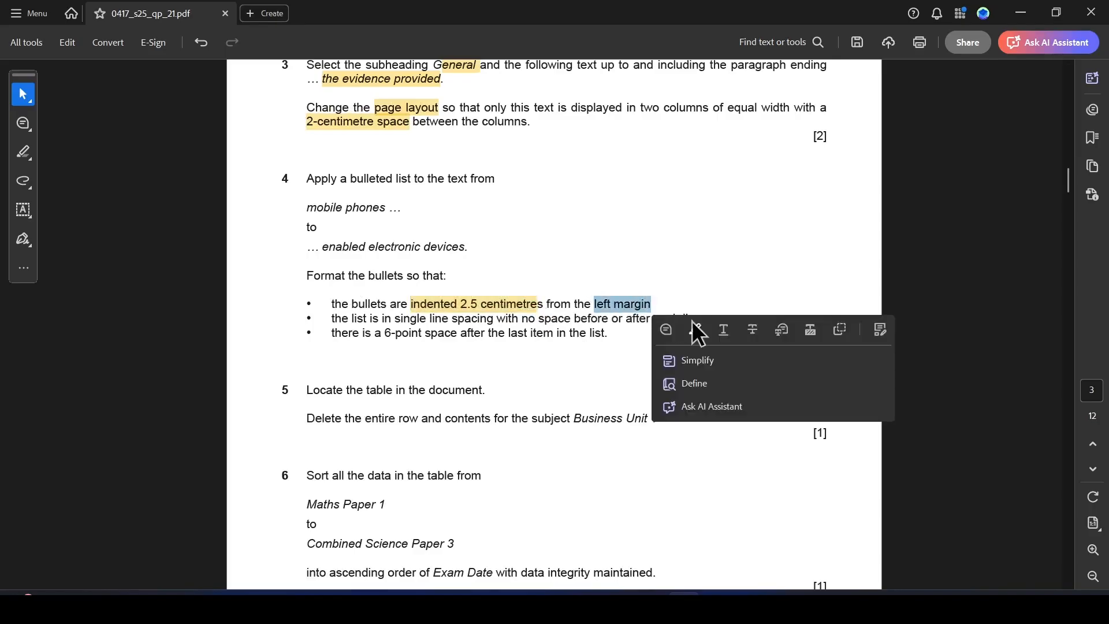
pyautogui.click(696, 327)
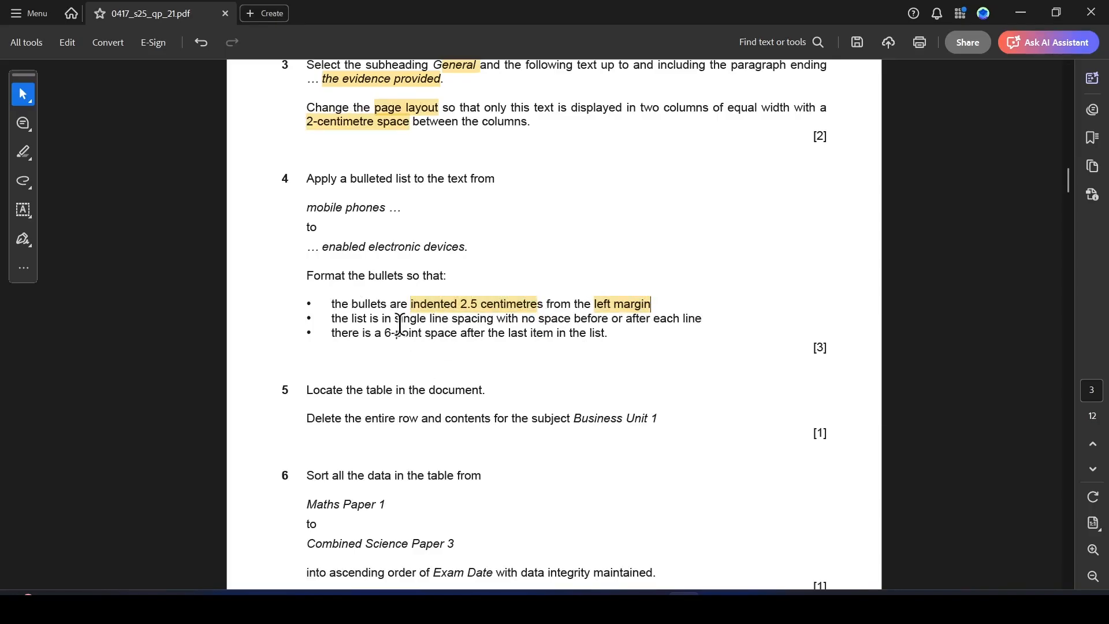
pyautogui.moveTo(396, 324); pyautogui.dragTo(703, 323)
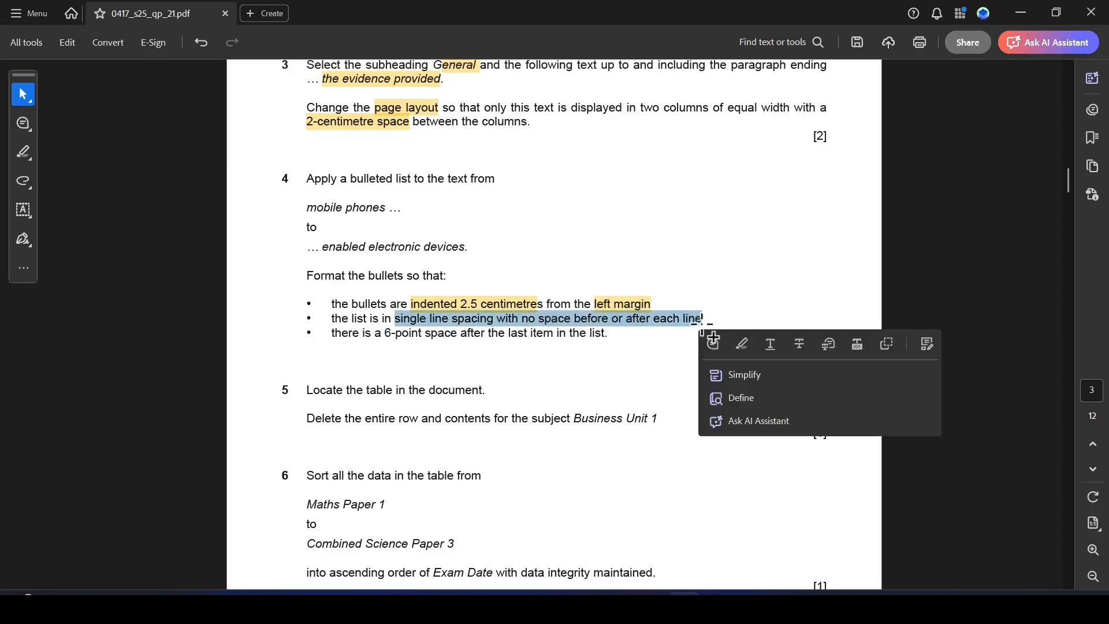
pyautogui.click(741, 344)
pyautogui.hotkey('alt', 'Tab')
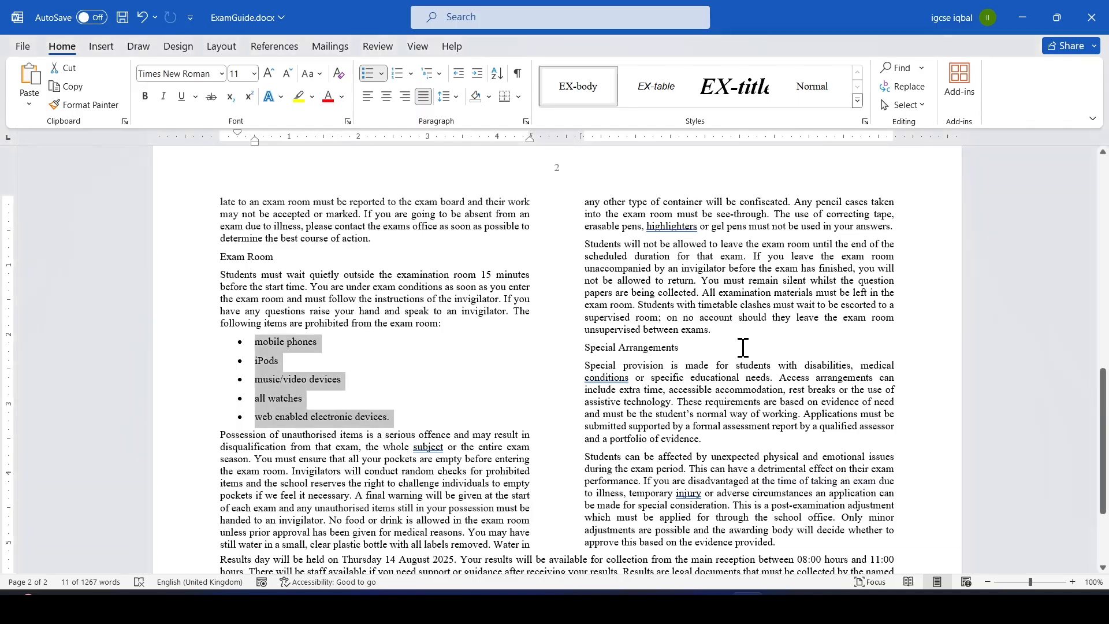
# Open paragraph settings for the bulleted list, set the left indent to 2.5cm and the special indent to (none).
pyautogui.rightClick(290, 394)
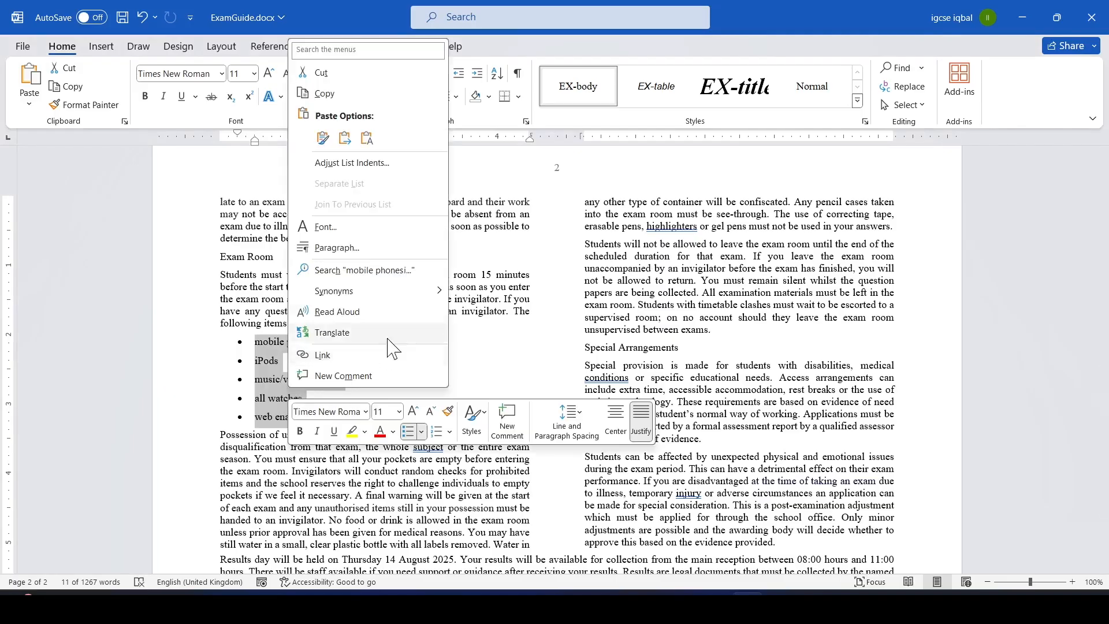
pyautogui.click(337, 248)
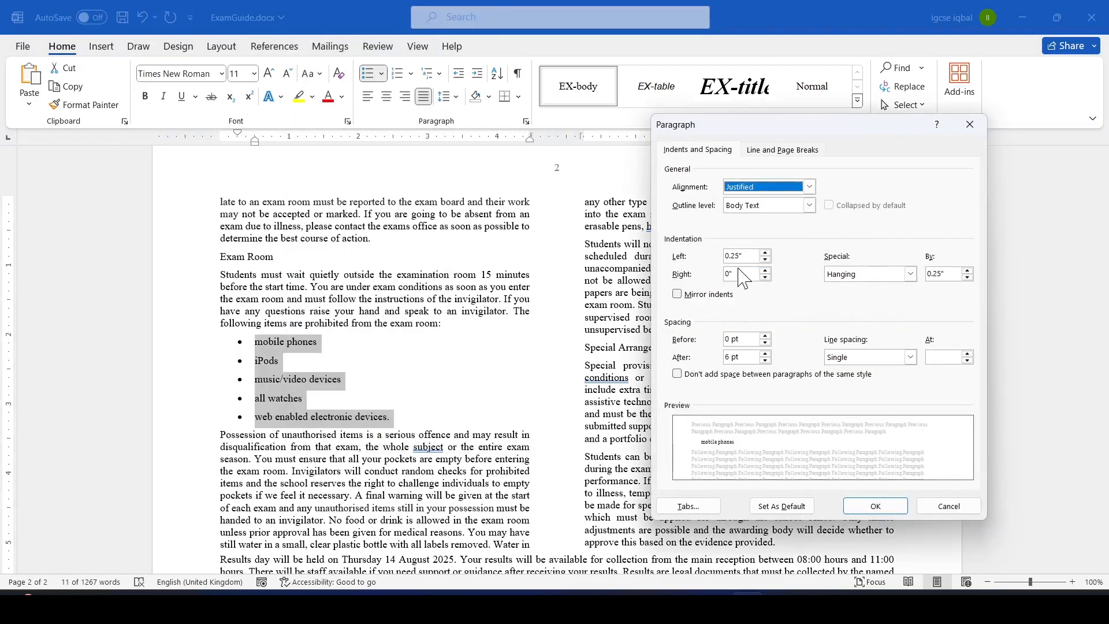
pyautogui.hotkey('alt', 'Tab')
pyautogui.hotkey('alt', 'Tab')
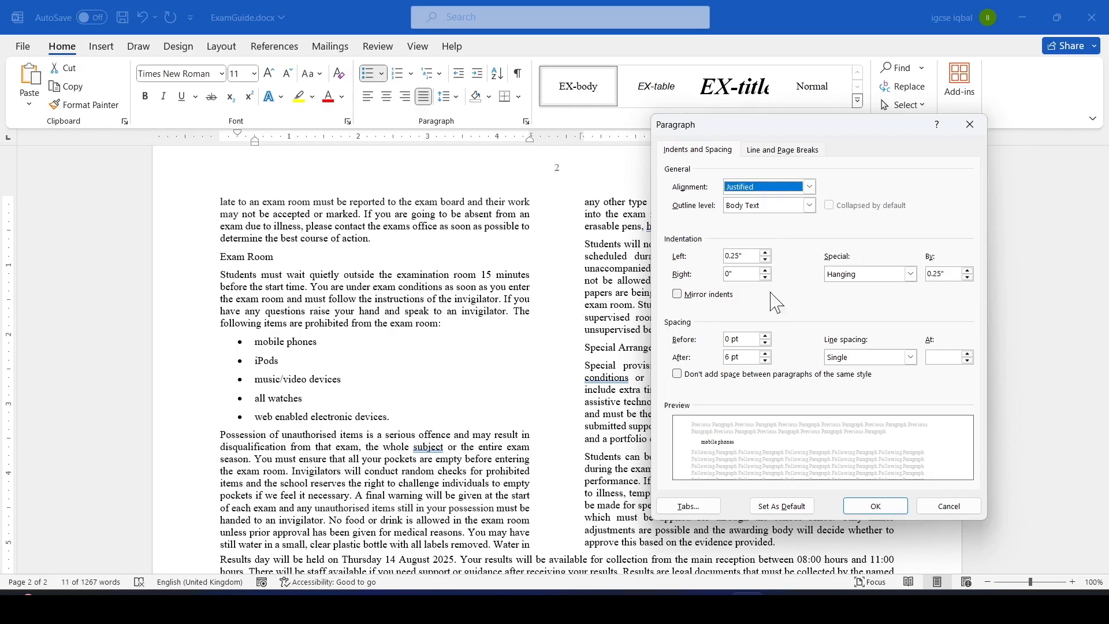
pyautogui.click(748, 256)
pyautogui.moveTo(748, 256); pyautogui.dragTo(716, 256)
pyautogui.write('2.5cm')
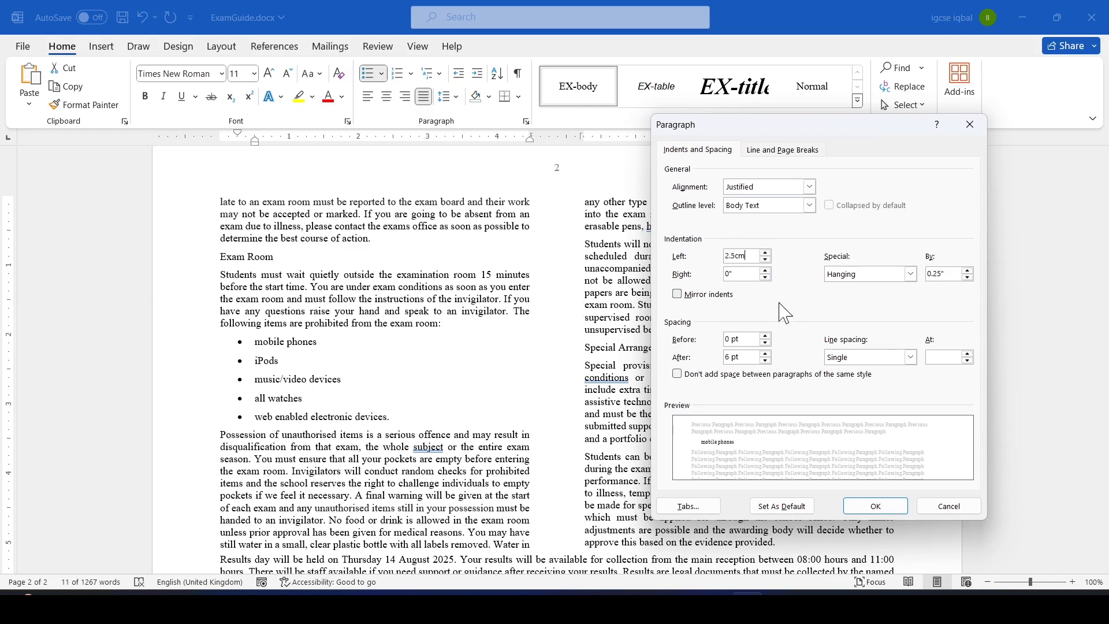
pyautogui.click(911, 274)
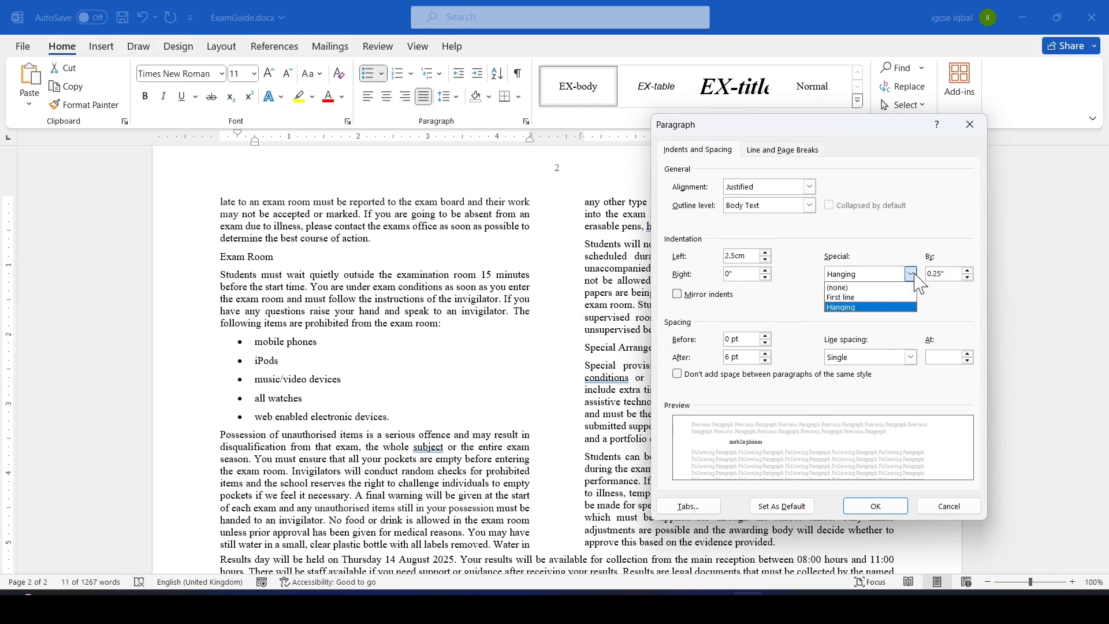
pyautogui.click(848, 287)
# Set the bulleted list's spacing after to 0 pt and apply the paragraph settings.
pyautogui.hotkey('alt', 'Tab')
pyautogui.hotkey('alt', 'Tab')
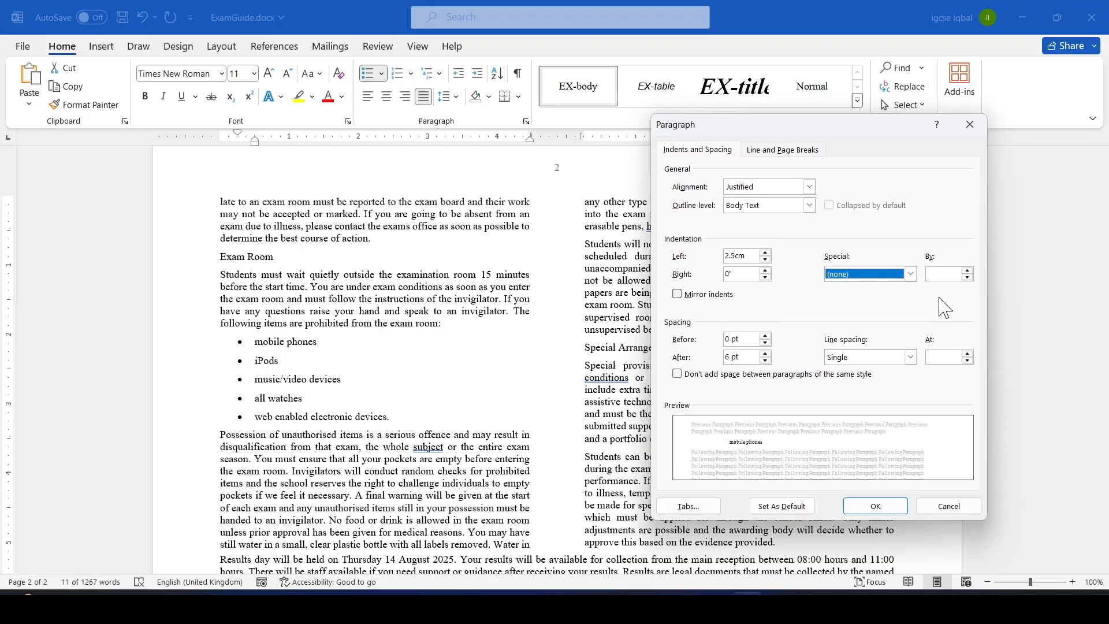
pyautogui.hotkey('alt', 'Tab')
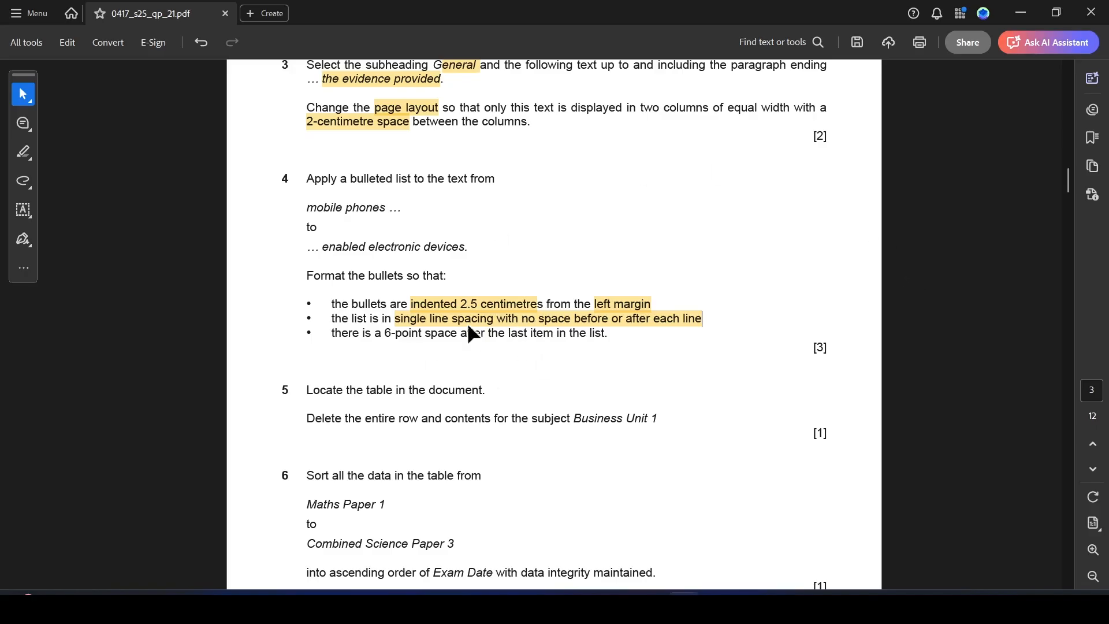
pyautogui.hotkey('alt', 'Tab')
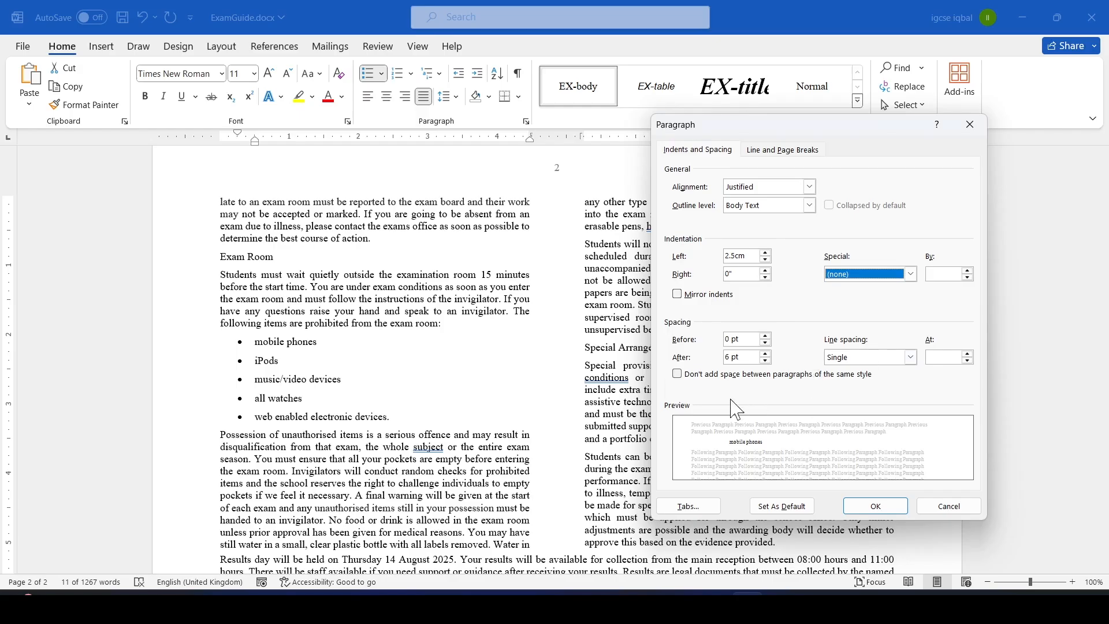
pyautogui.moveTo(730, 358); pyautogui.dragTo(722, 359)
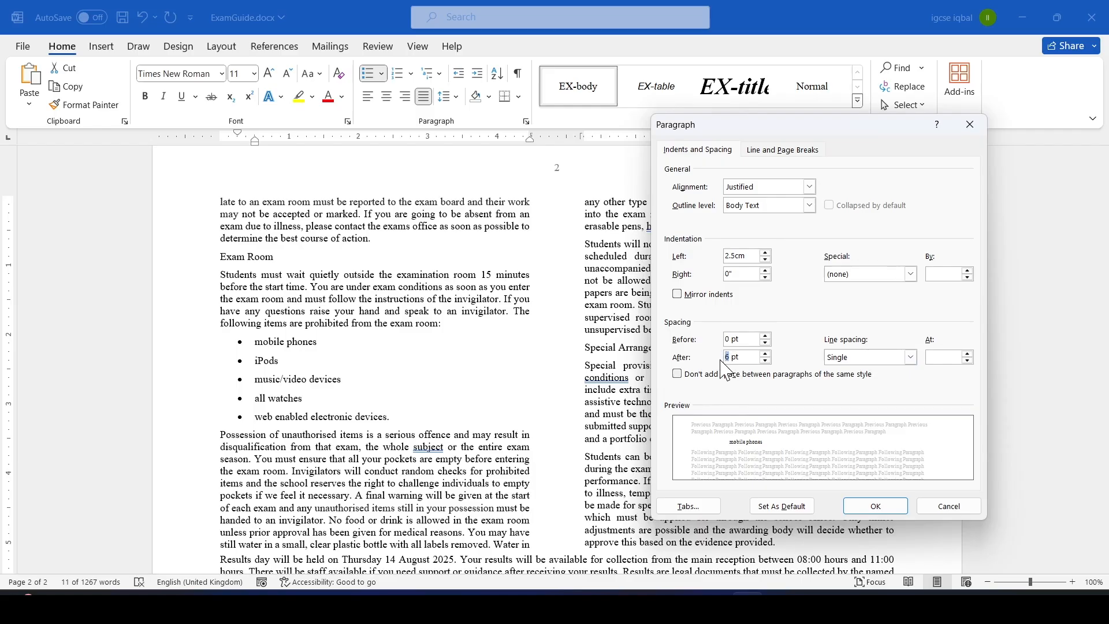
pyautogui.click(875, 506)
pyautogui.click(369, 435)
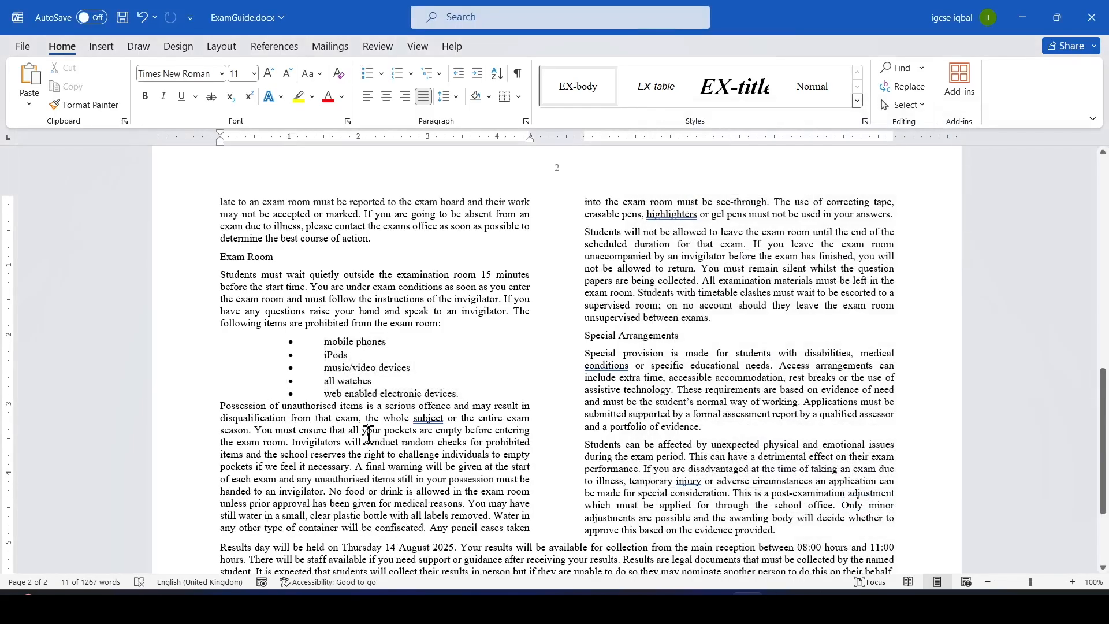
# Highlight the 6-point space after the last item requirement in question 4 of the paper.
pyautogui.hotkey('alt', 'Tab')
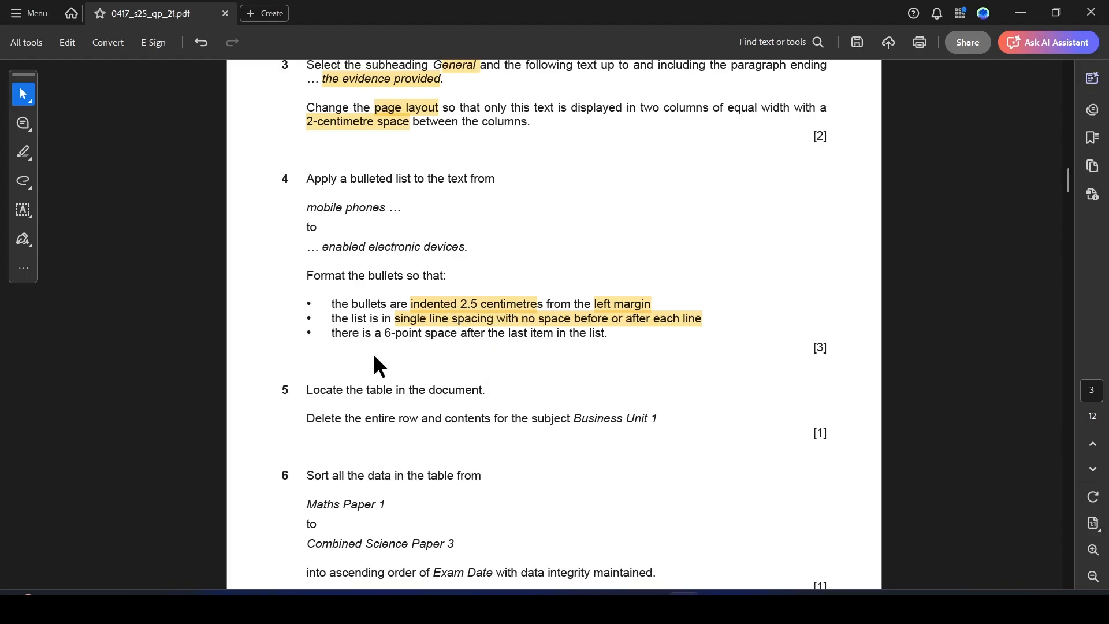
pyautogui.moveTo(332, 333); pyautogui.dragTo(604, 340)
pyautogui.click(652, 359)
pyautogui.hotkey('alt', 'Tab')
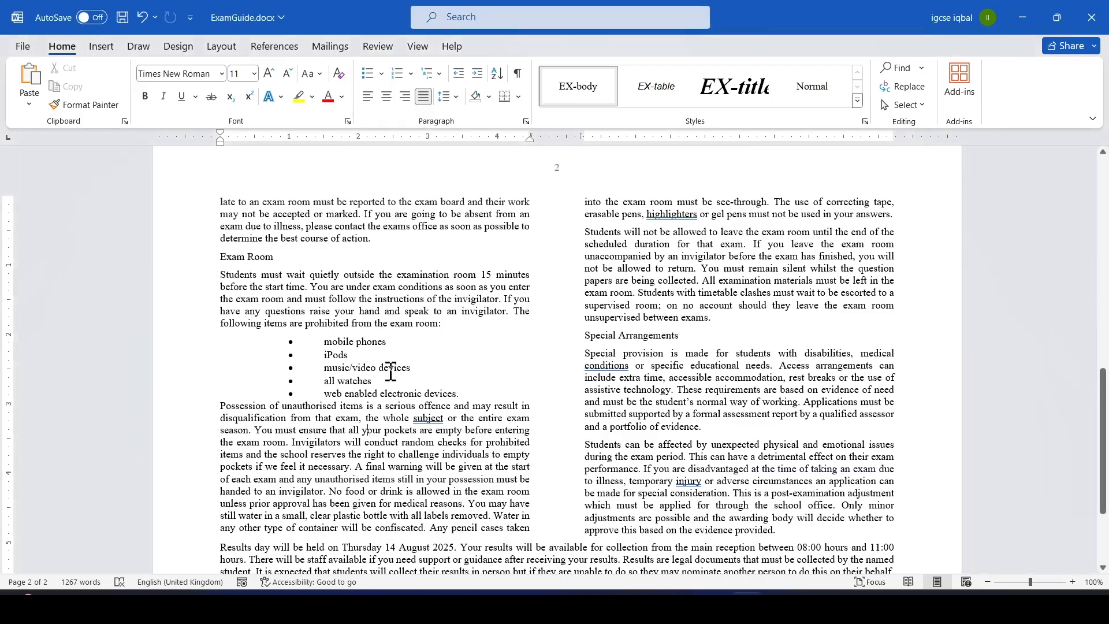
# Set a 6 pt space after the last bullet item, "web enabled electronic devices.".
pyautogui.moveTo(462, 388); pyautogui.dragTo(308, 392)
pyautogui.rightClick(349, 399)
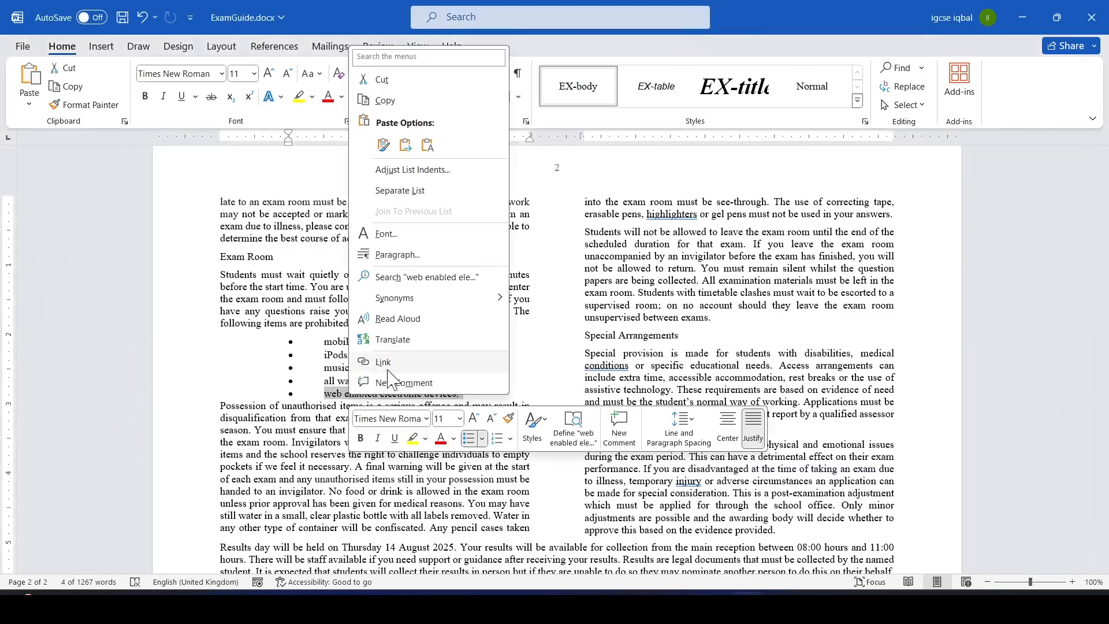
pyautogui.click(391, 255)
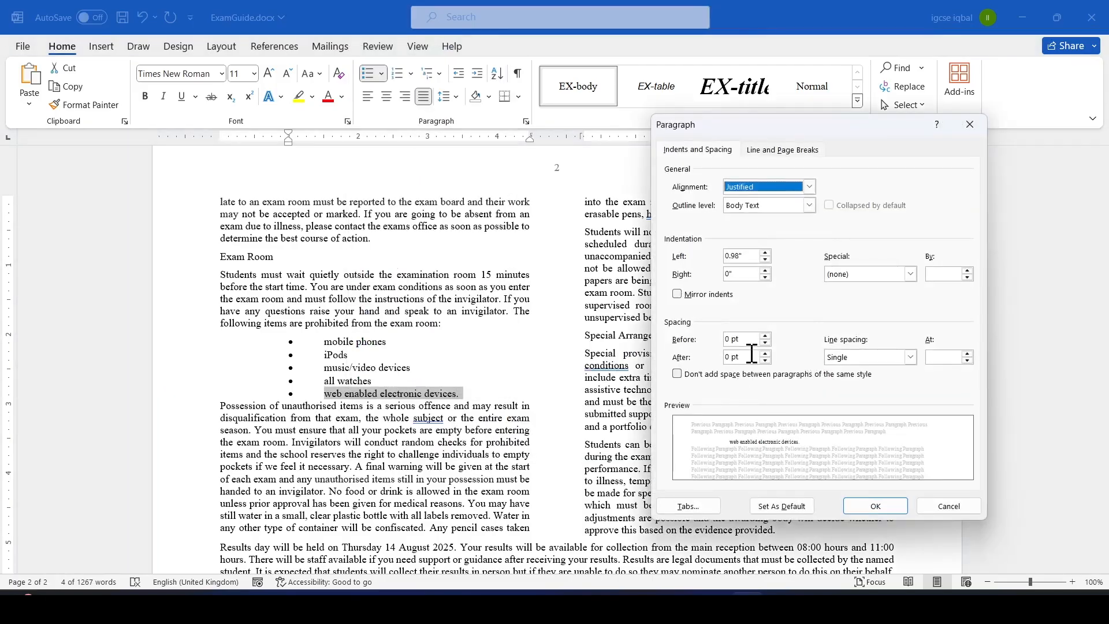
pyautogui.moveTo(731, 355); pyautogui.dragTo(718, 355)
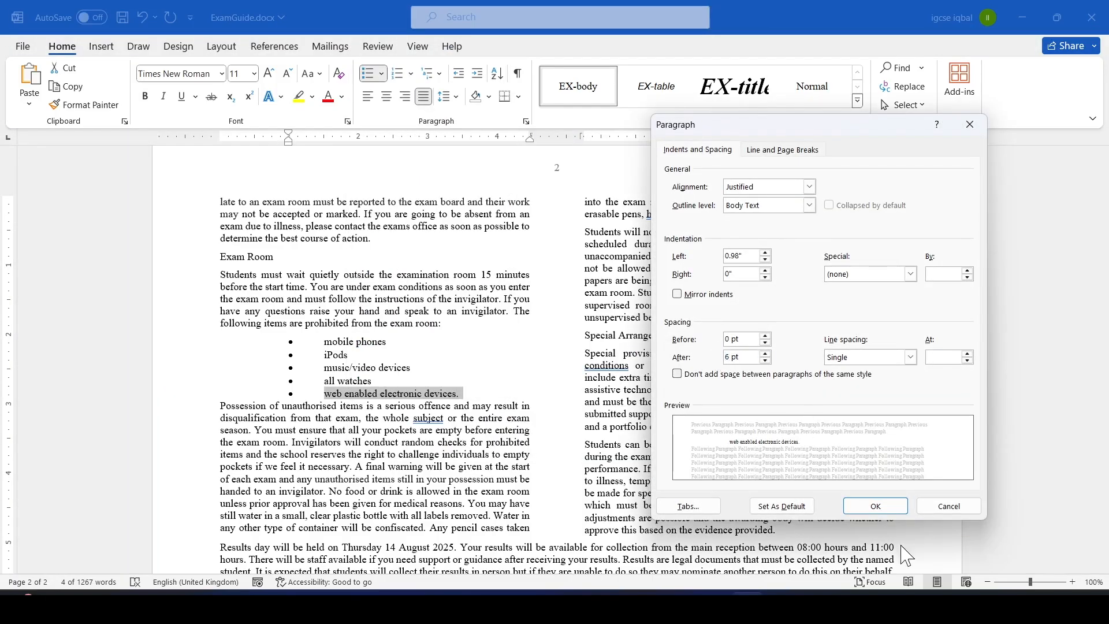
pyautogui.click(876, 506)
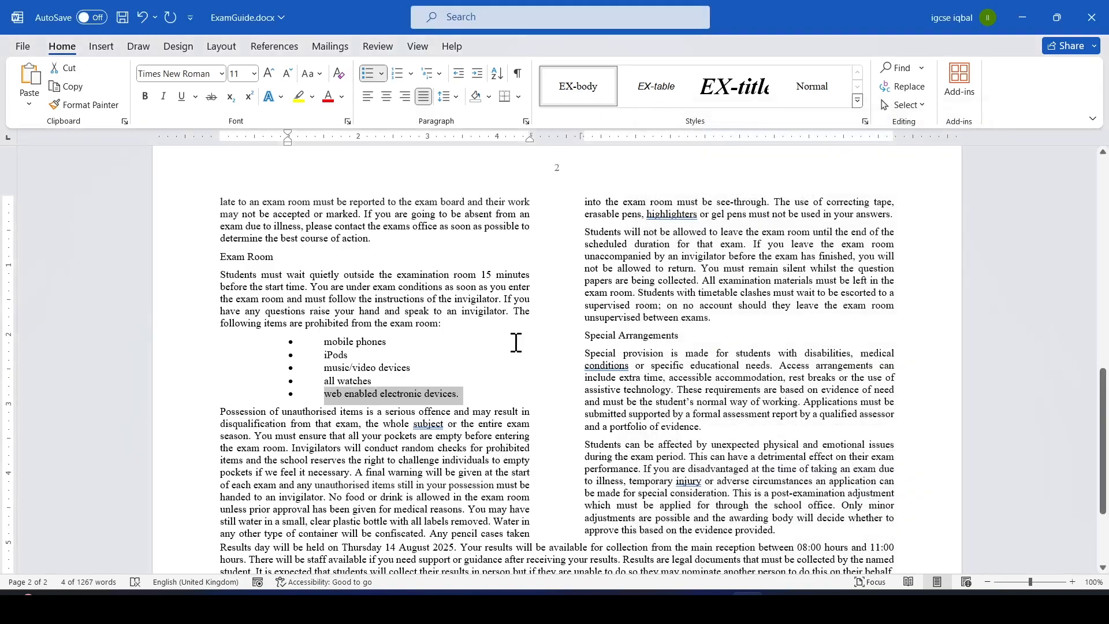
pyautogui.click(396, 436)
# Highlight the delete-row instruction and "Business Unit 1" in question 5 of the paper.
pyautogui.hotkey('alt', 'Tab')
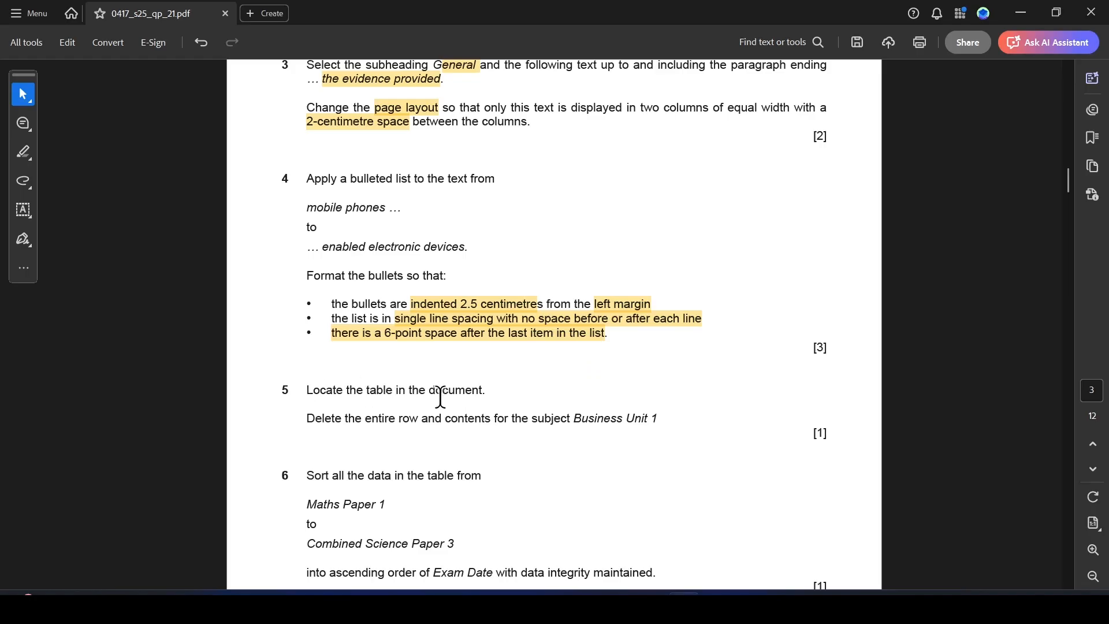
pyautogui.moveTo(312, 419); pyautogui.dragTo(475, 414)
pyautogui.moveTo(576, 418); pyautogui.dragTo(659, 419)
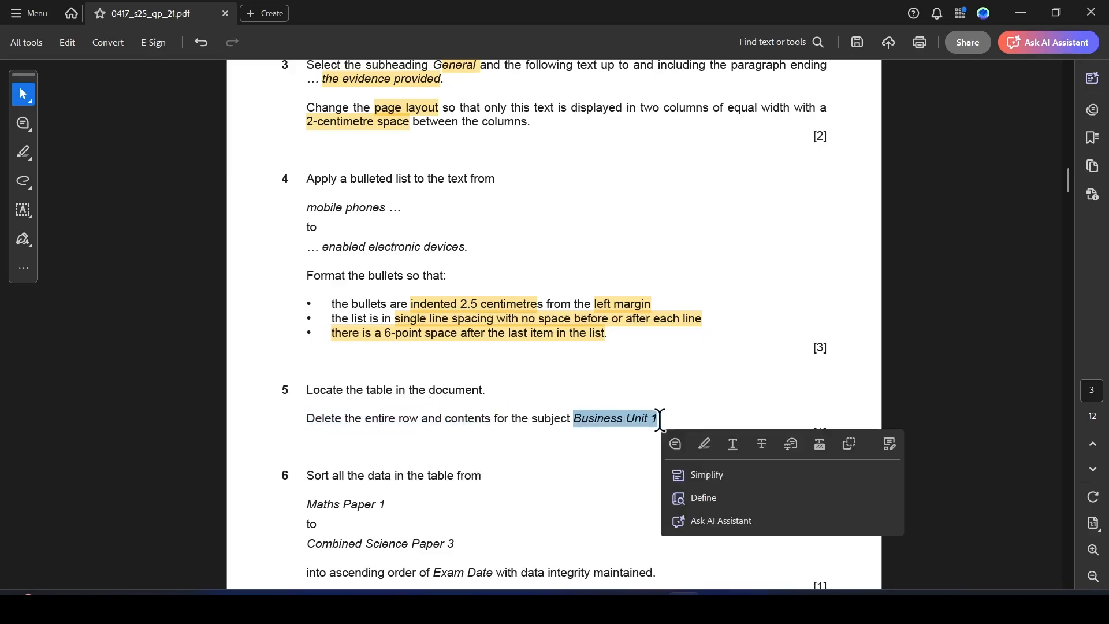
pyautogui.click(701, 446)
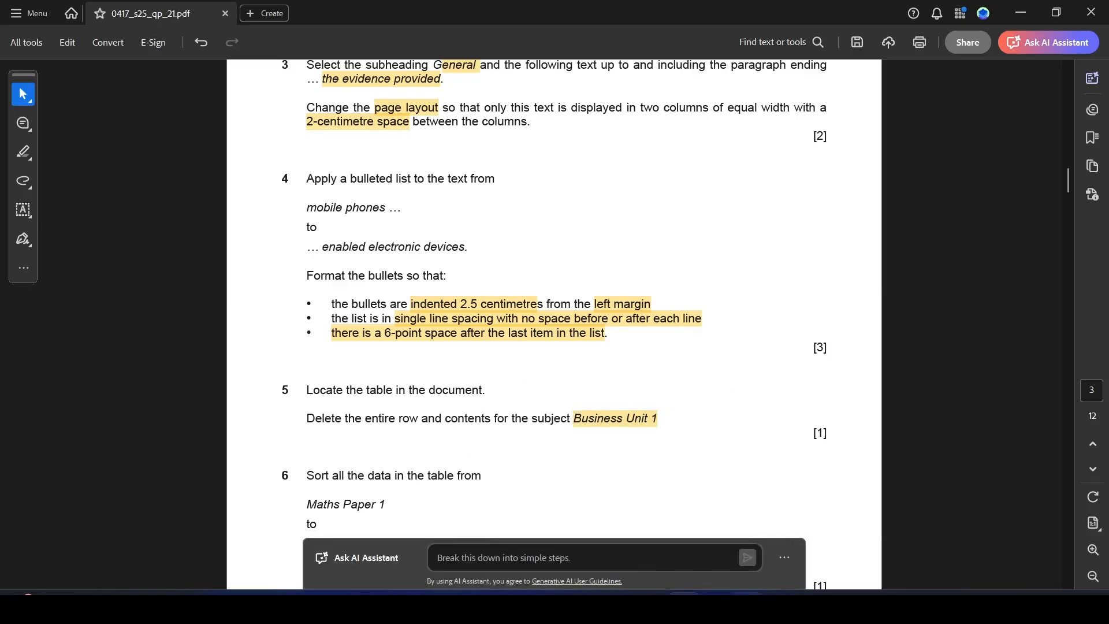
# Delete the entire Business Unit 1 row from the exam dates table.
pyautogui.hotkey('alt', 'Tab')
pyautogui.moveTo(1101, 393); pyautogui.dragTo(1098, 227)
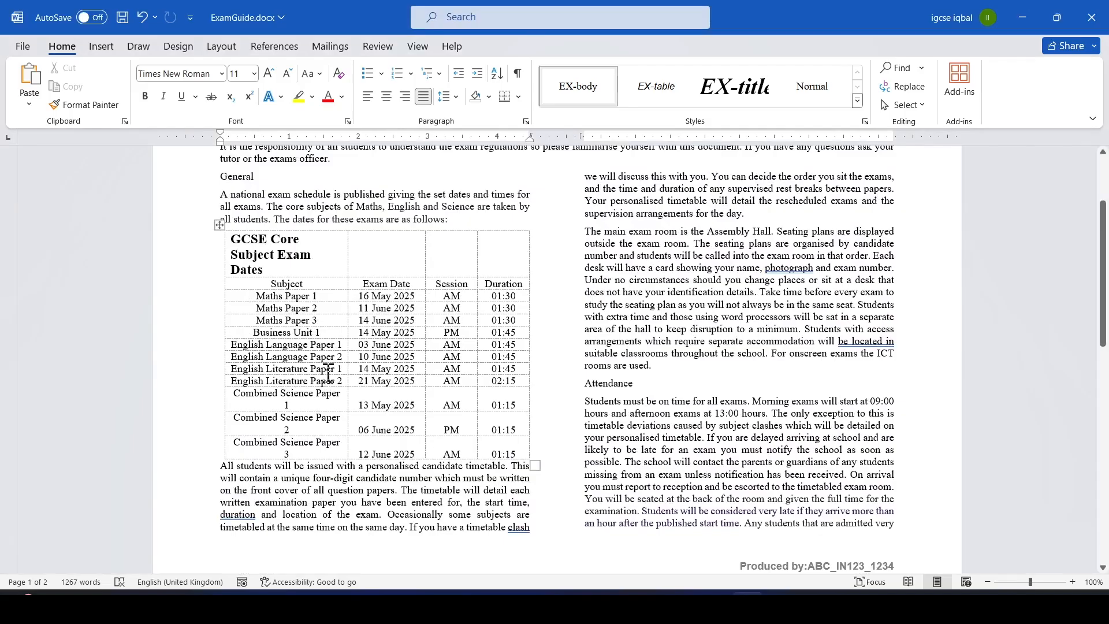
pyautogui.click(268, 338)
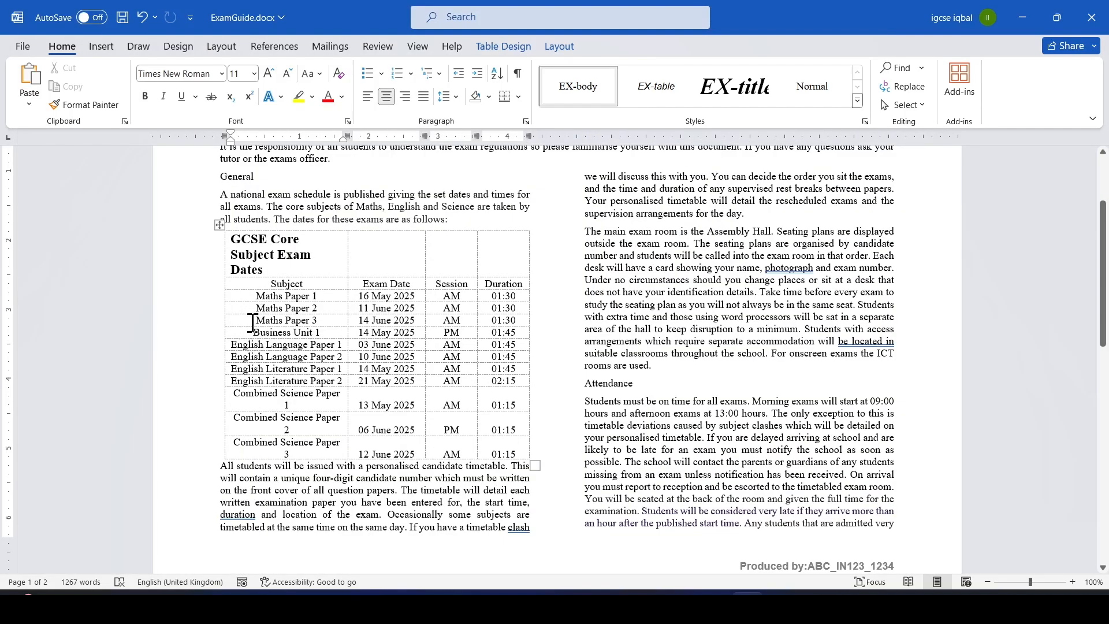
pyautogui.moveTo(241, 332); pyautogui.dragTo(496, 333)
pyautogui.rightClick(498, 336)
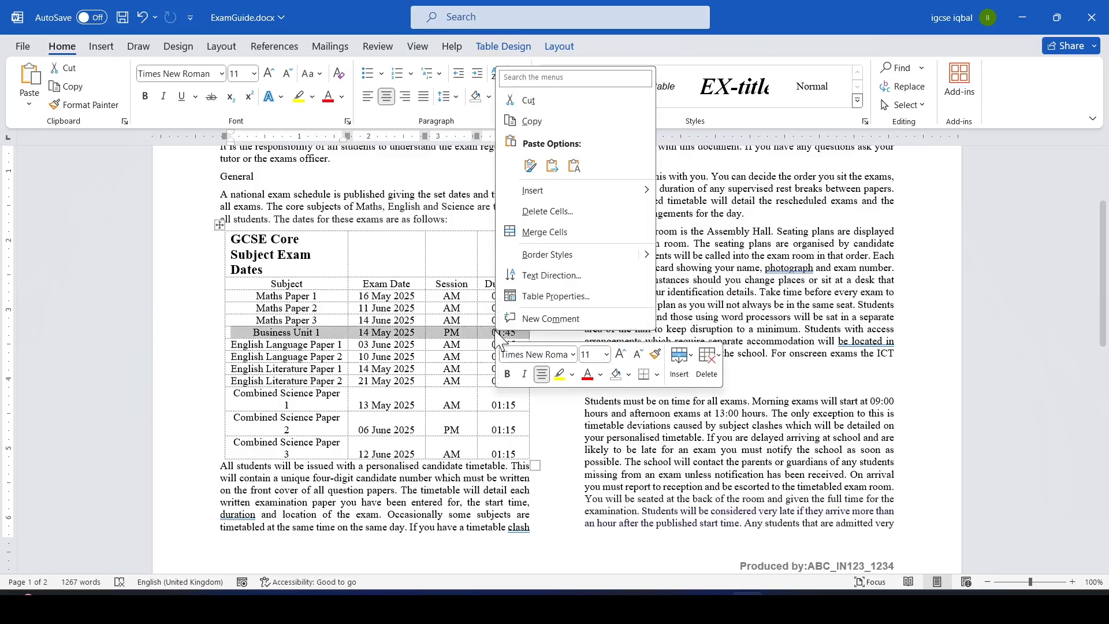
pyautogui.press('Escape')
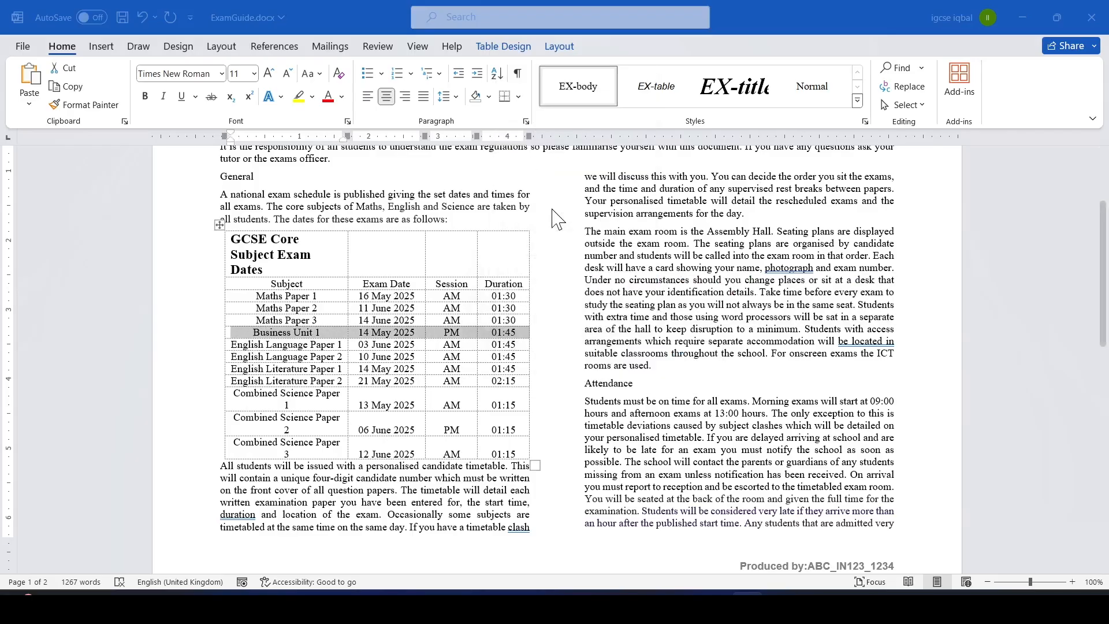
pyautogui.click(538, 290)
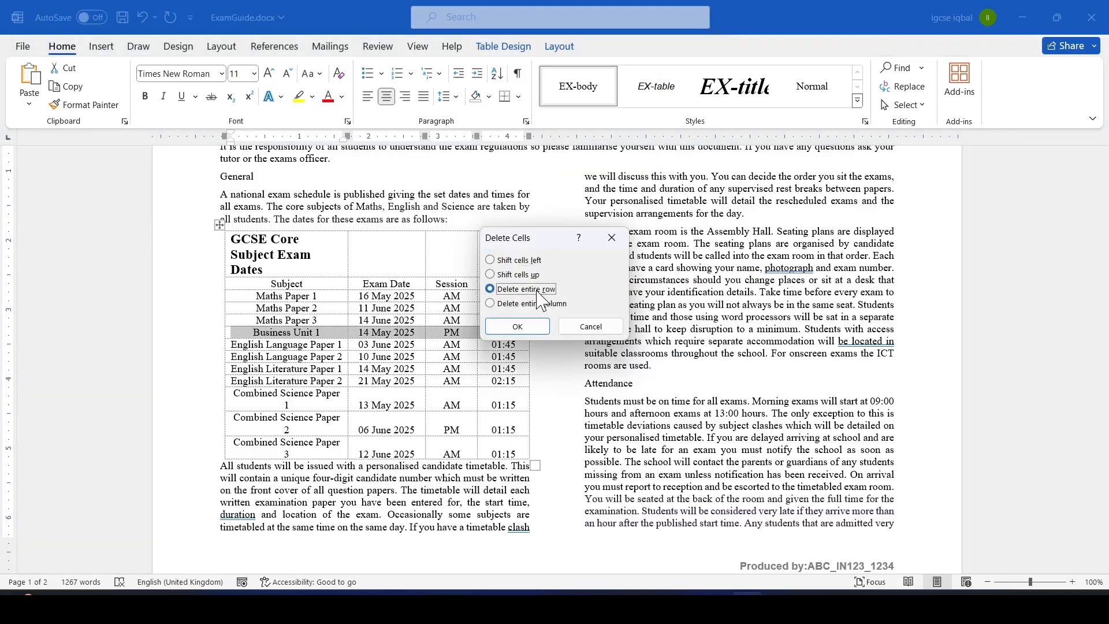
pyautogui.click(523, 327)
# Highlight "Maths Paper 1", "to", "Combined Science Paper 3" and "into ascending order" in question 6 of the paper.
pyautogui.hotkey('alt', 'Tab')
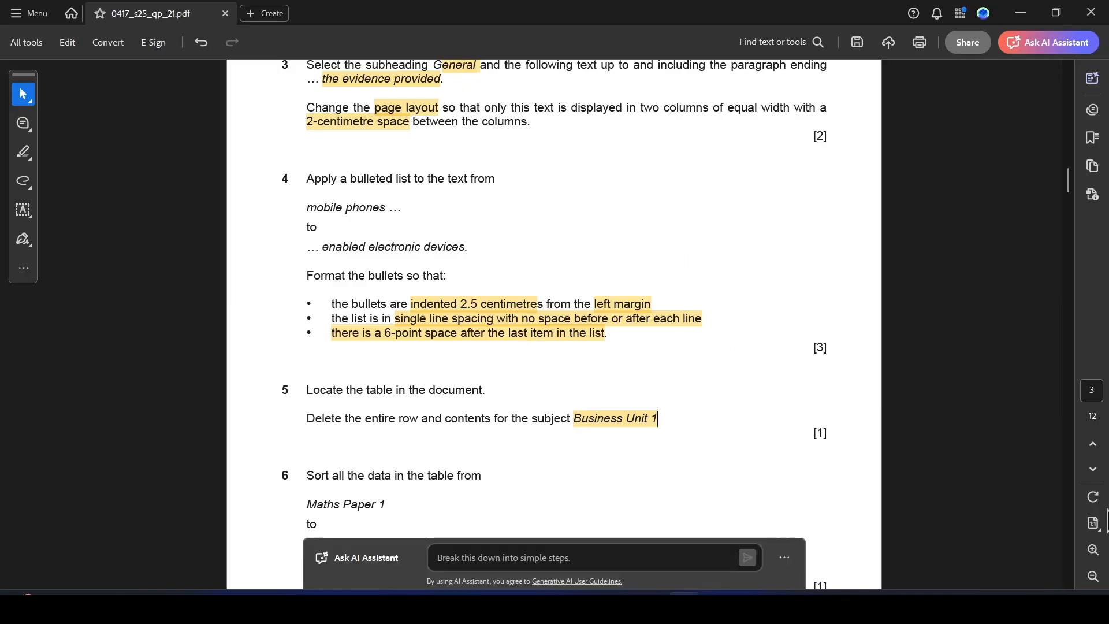
pyautogui.scroll(-5, 1072, 580)
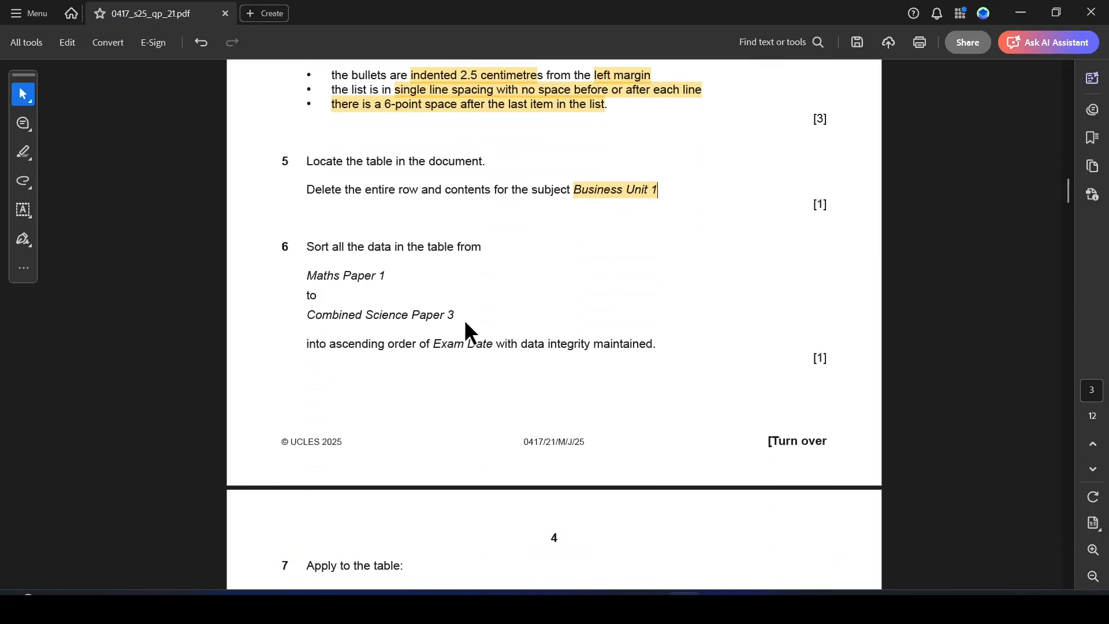
pyautogui.moveTo(458, 317); pyautogui.dragTo(413, 316)
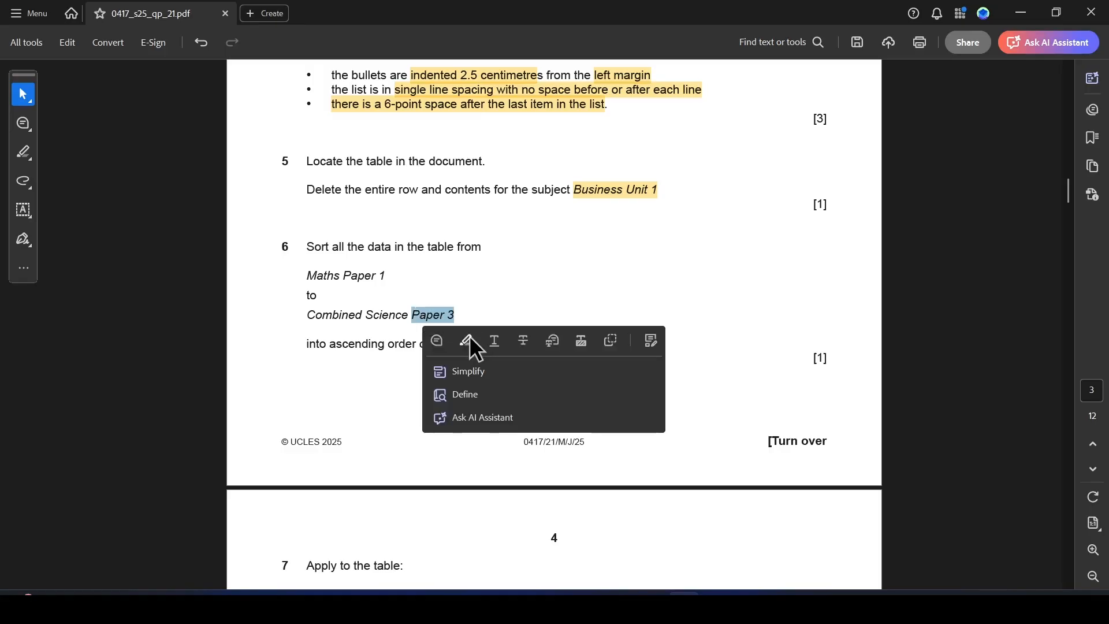
pyautogui.click(306, 269)
pyautogui.moveTo(307, 269); pyautogui.dragTo(416, 345)
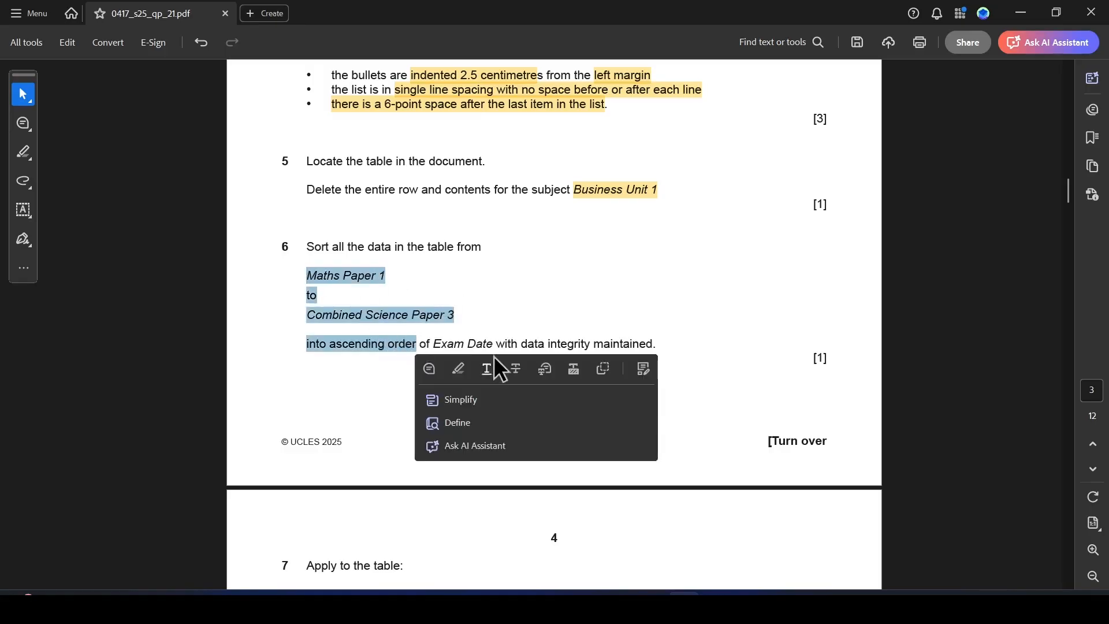
pyautogui.click(460, 364)
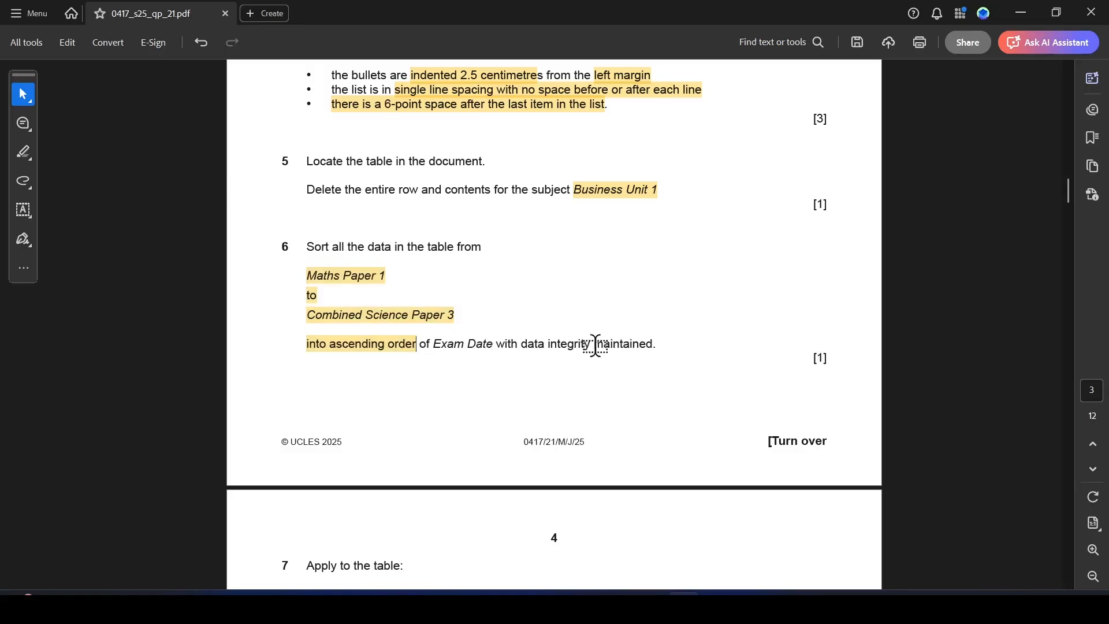
# Sort the table rows from Maths Paper 1 to Combined Science Paper 3 ascending by Column 1 as text.
pyautogui.hotkey('alt', 'Tab')
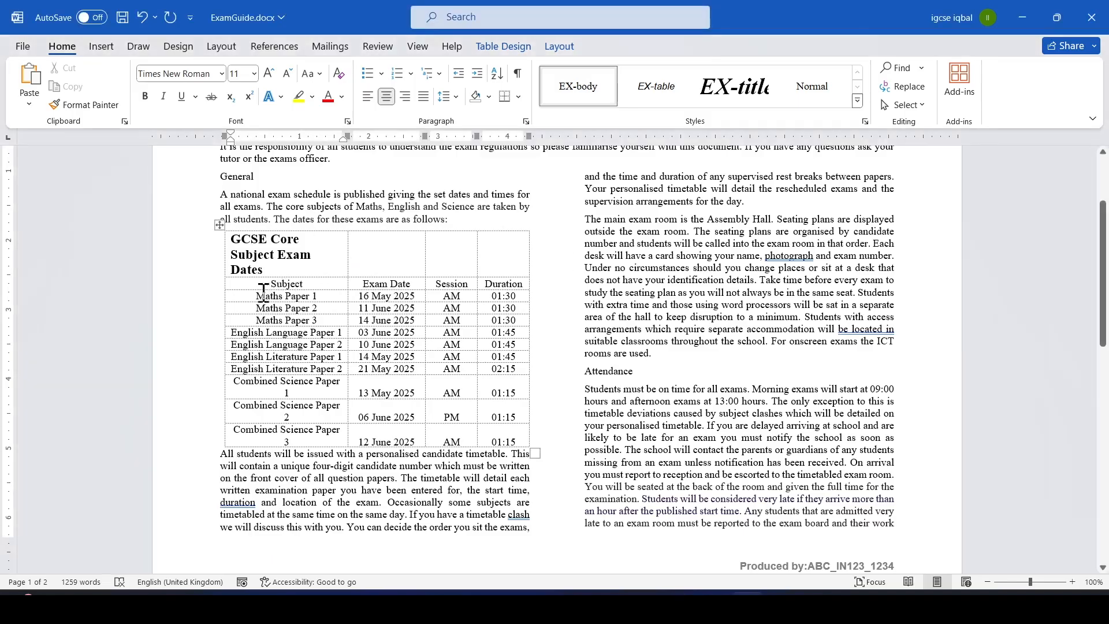
pyautogui.moveTo(256, 296); pyautogui.dragTo(289, 442)
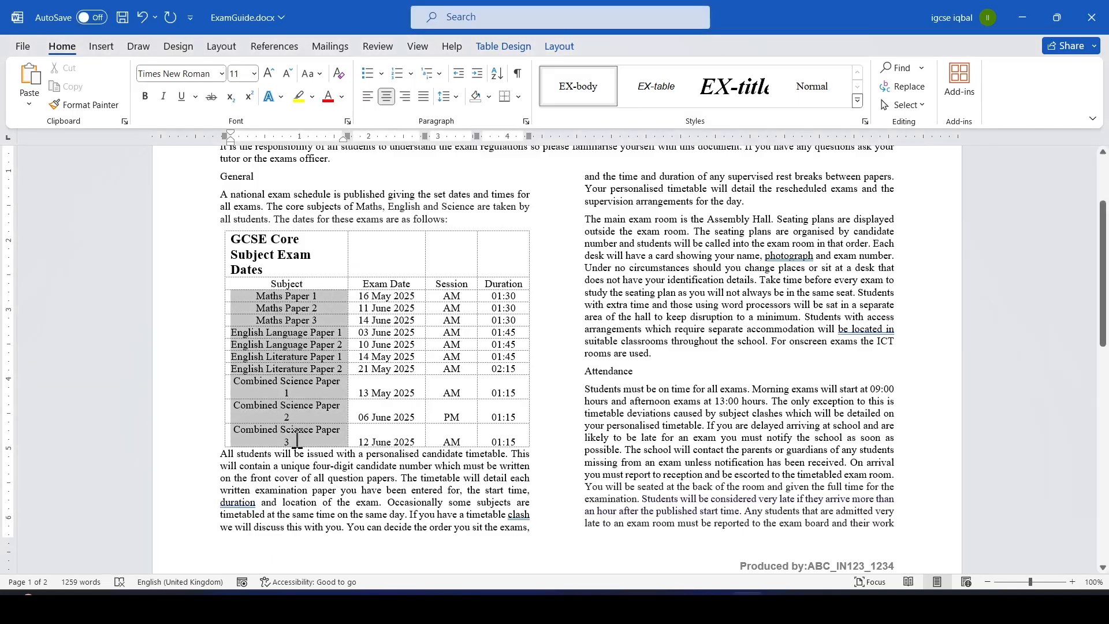
pyautogui.rightClick(261, 299)
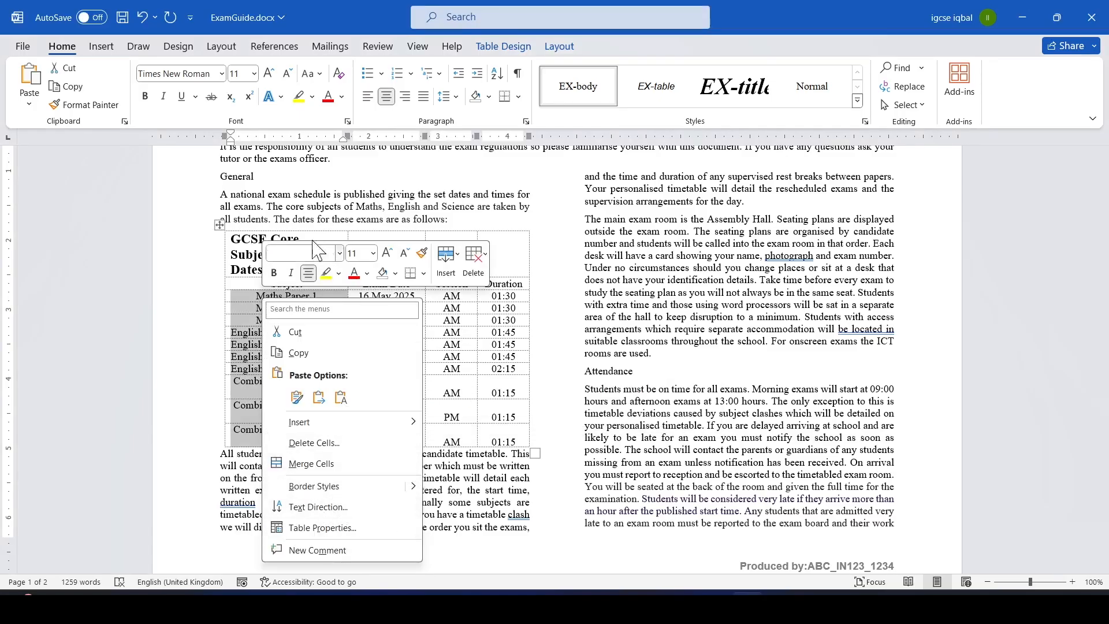
pyautogui.press('Escape')
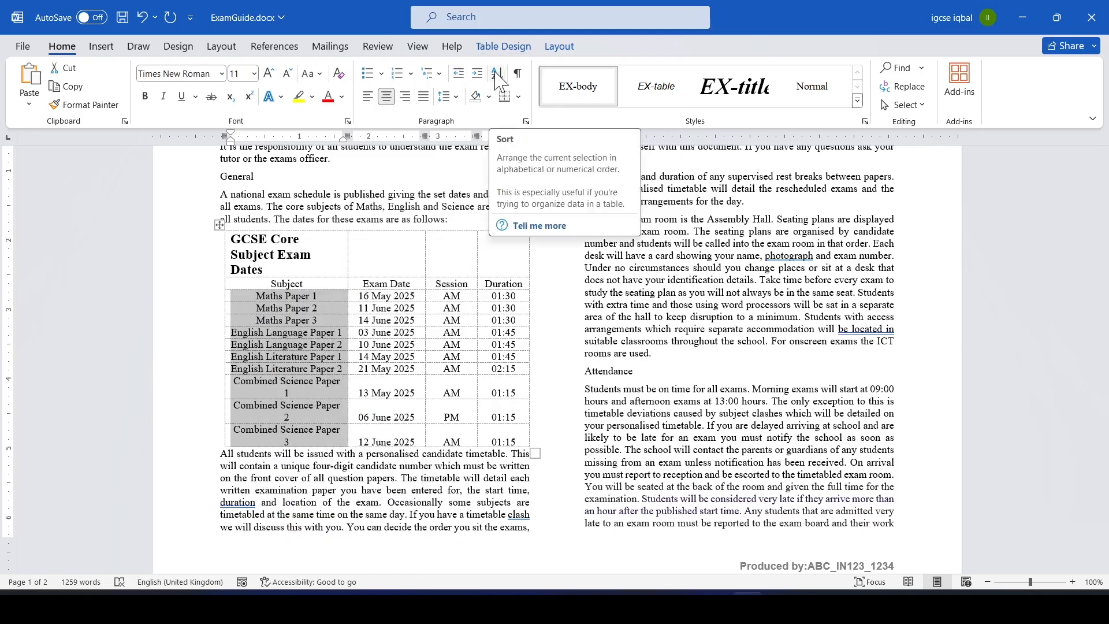
pyautogui.click(497, 74)
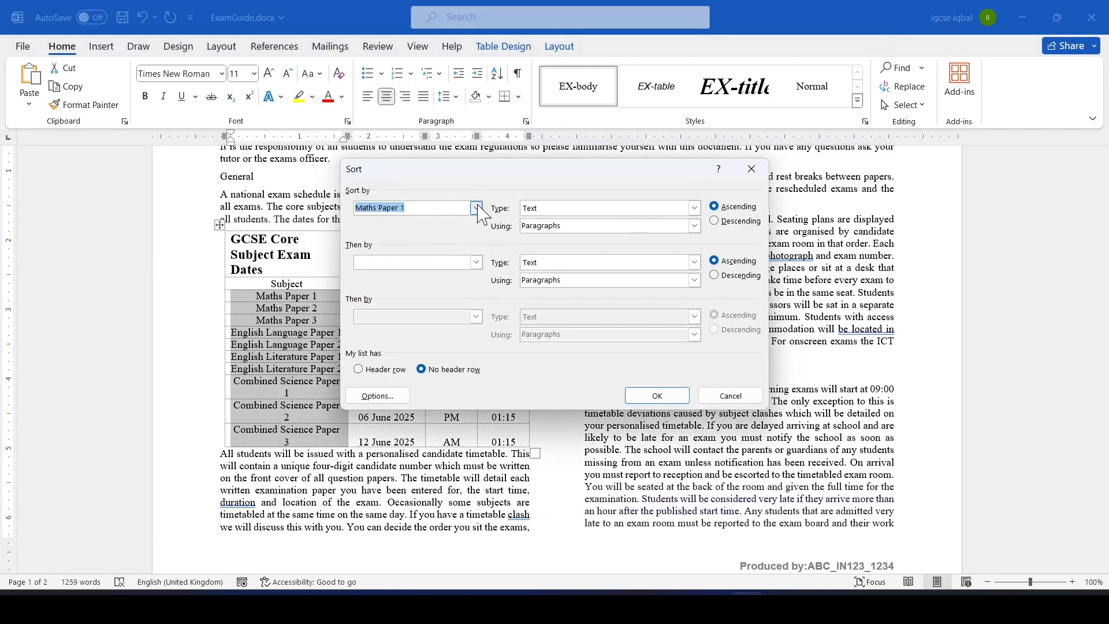
pyautogui.click(476, 208)
pyautogui.click(389, 230)
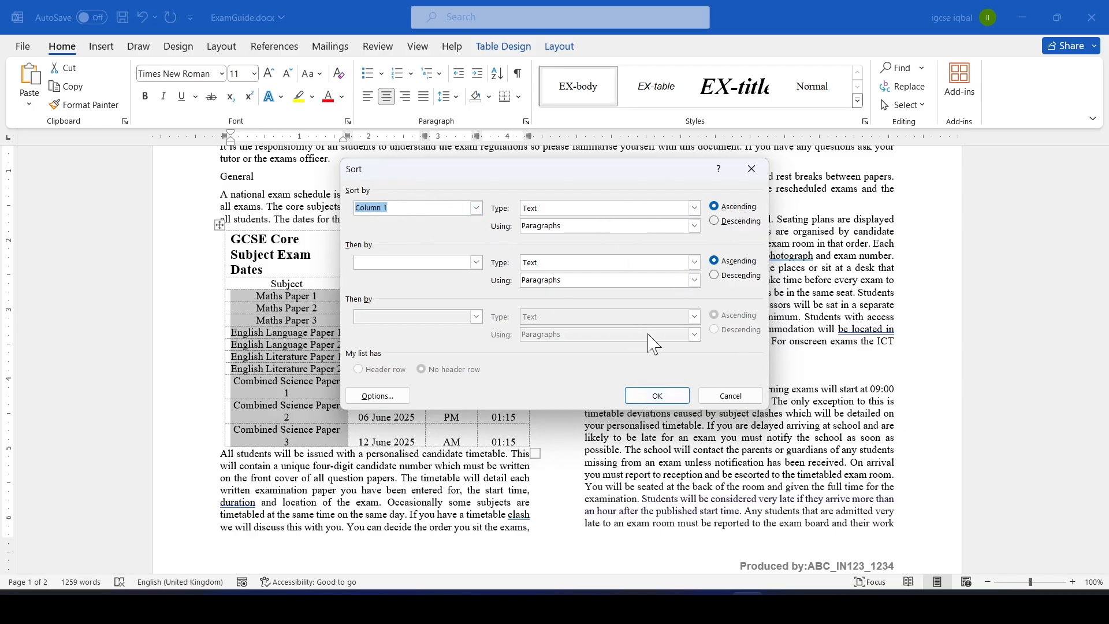
pyautogui.click(657, 395)
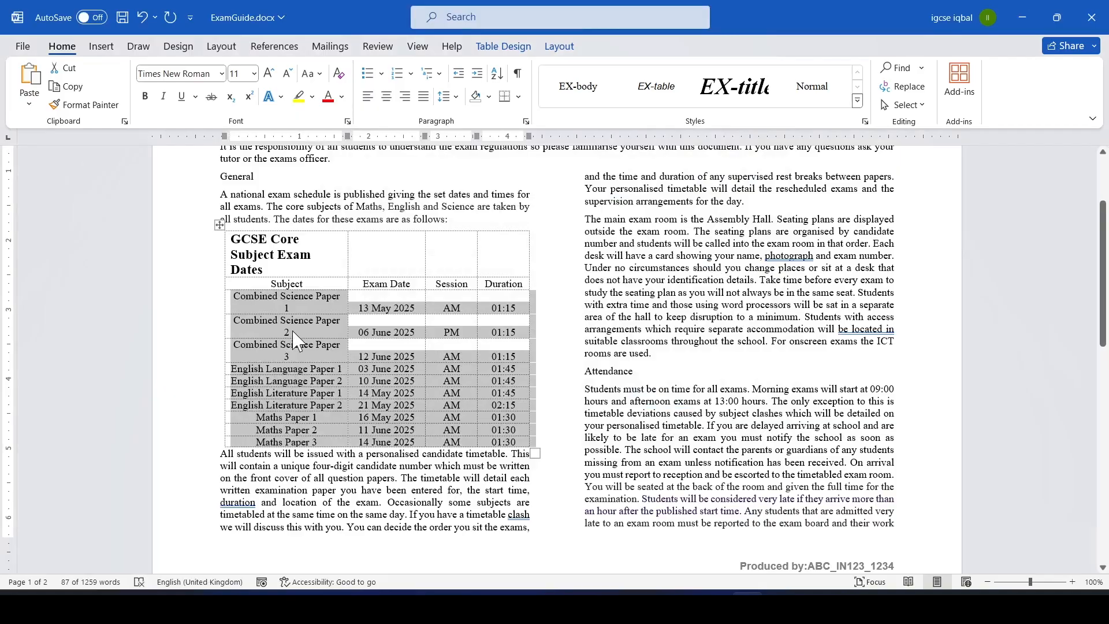
pyautogui.click(293, 334)
# Highlight "0.5-point gridlines to all cells" in question 7 of the paper.
pyautogui.hotkey('alt', 'Tab')
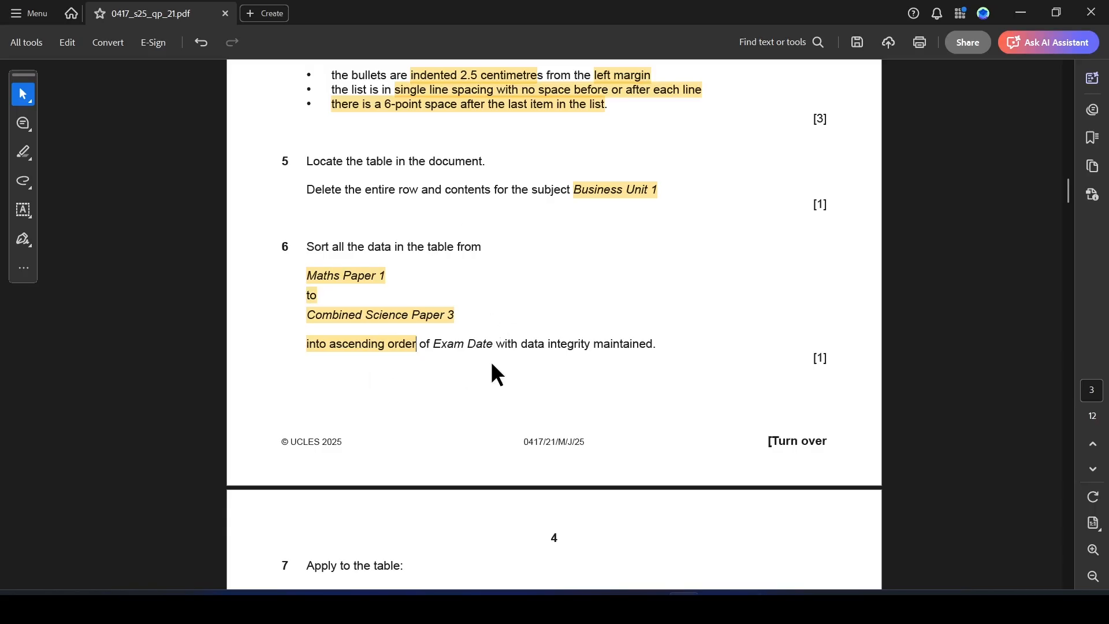
pyautogui.moveTo(1072, 189); pyautogui.dragTo(1072, 208)
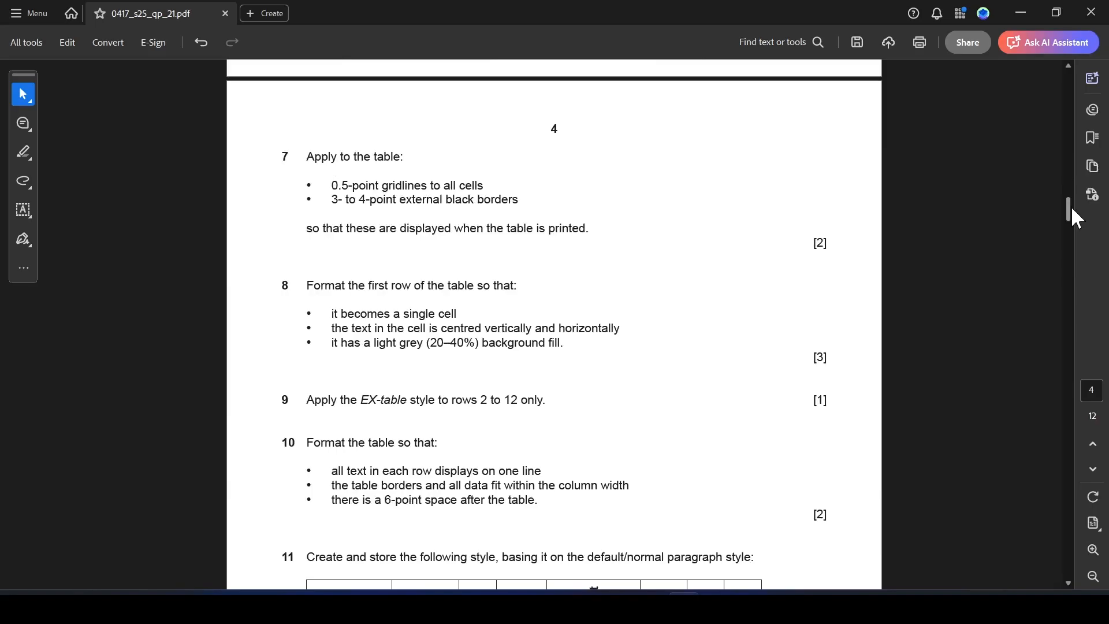
pyautogui.moveTo(327, 188)
pyautogui.mouseDown()
pyautogui.moveTo(403, 184)
pyautogui.moveTo(332, 186)
pyautogui.mouseUp()
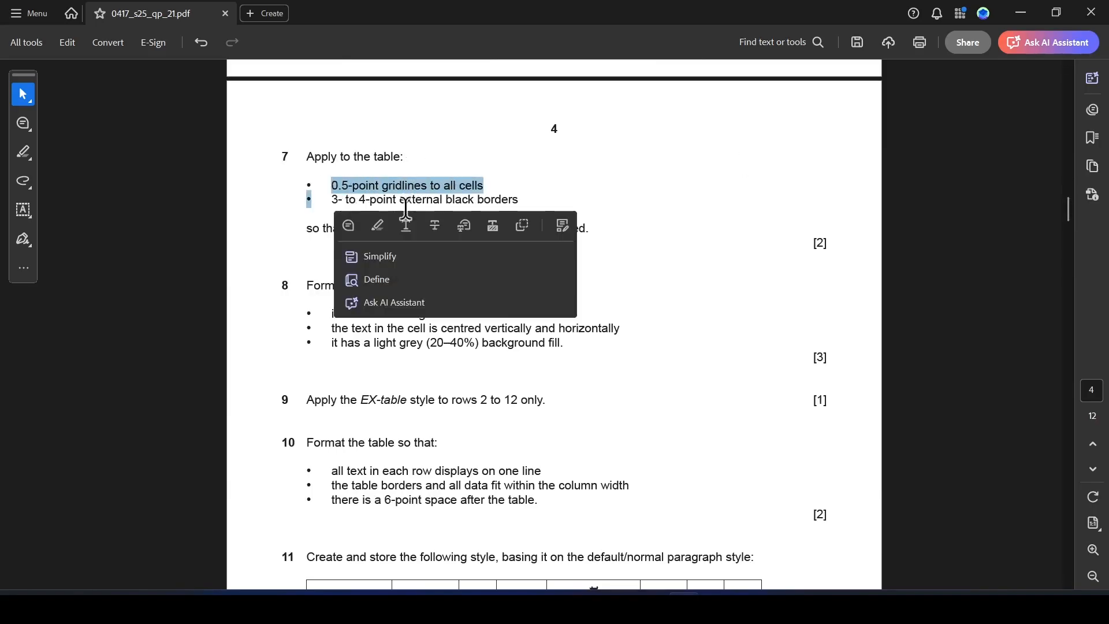
pyautogui.click(379, 226)
pyautogui.hotkey('alt', 'Tab')
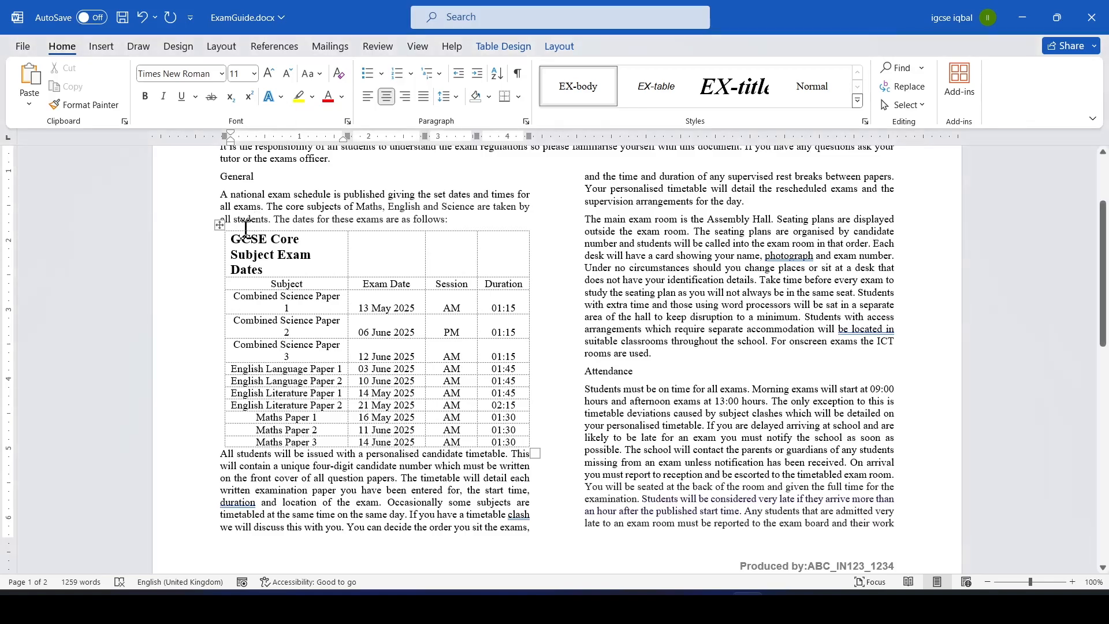
# Apply ½ pt solid gridlines to all cells of the exam dates table through Borders and Shading.
pyautogui.click(219, 224)
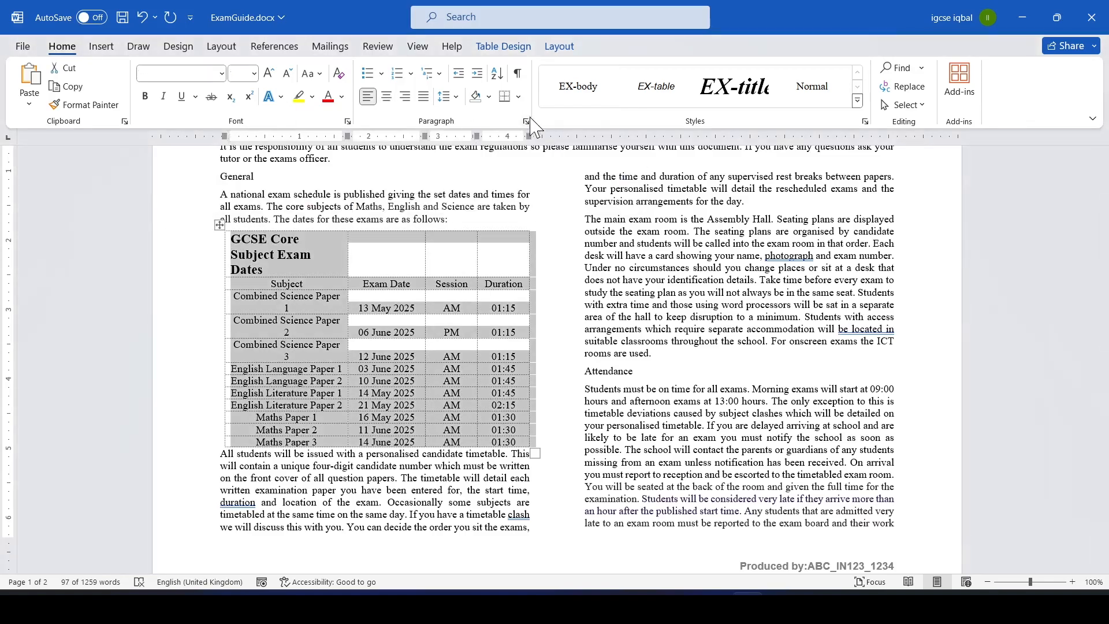
pyautogui.click(518, 97)
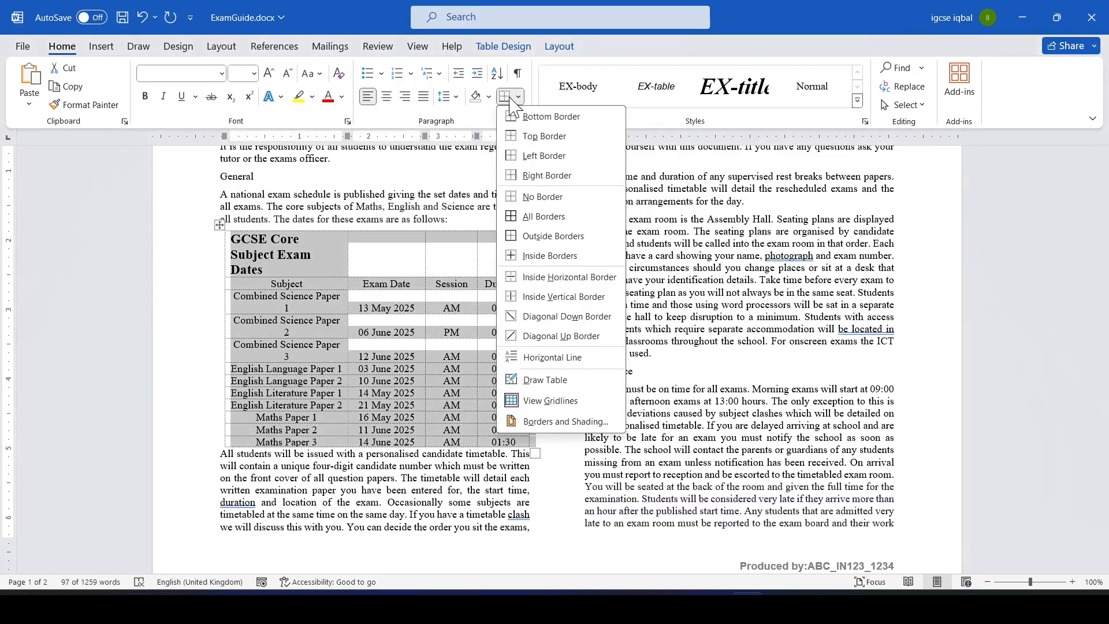
pyautogui.click(563, 422)
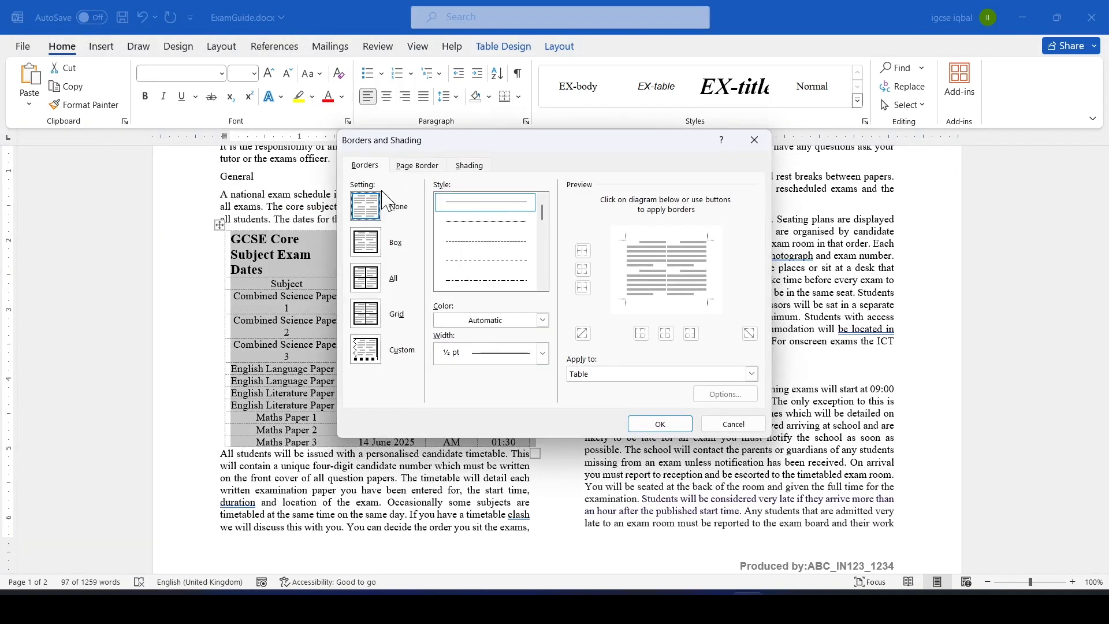
pyautogui.hotkey('alt', 'Tab')
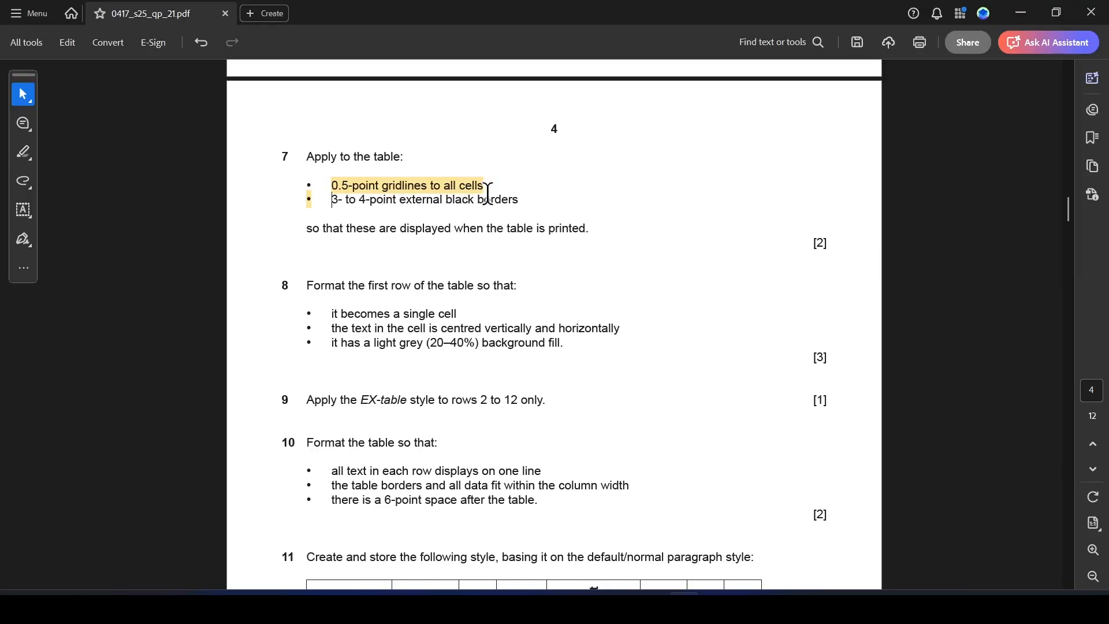
pyautogui.hotkey('alt', 'Tab')
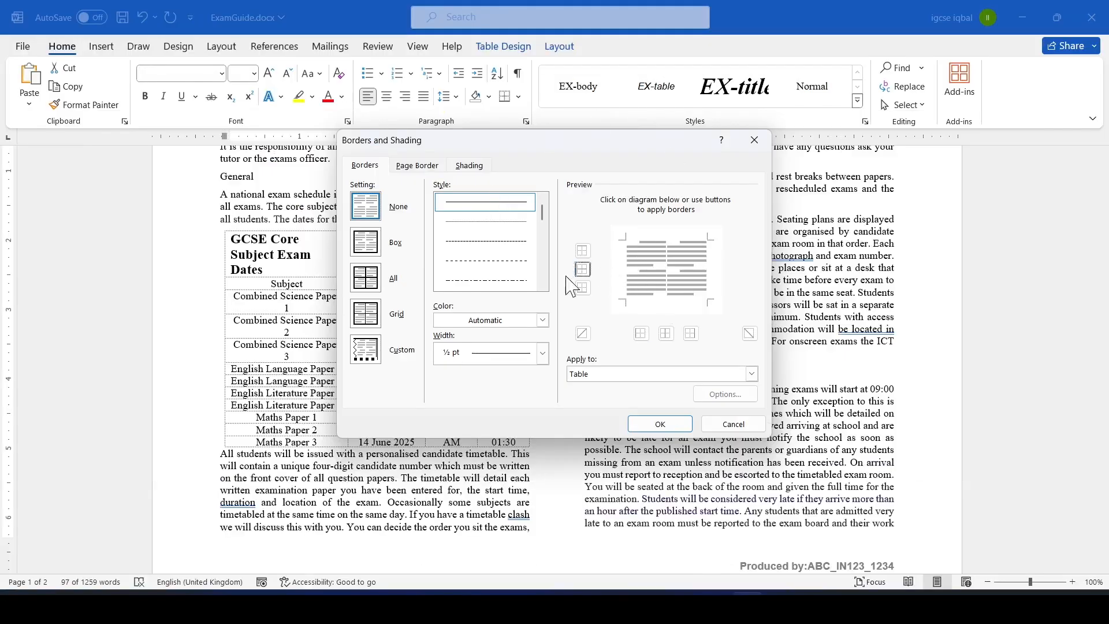
pyautogui.click(485, 223)
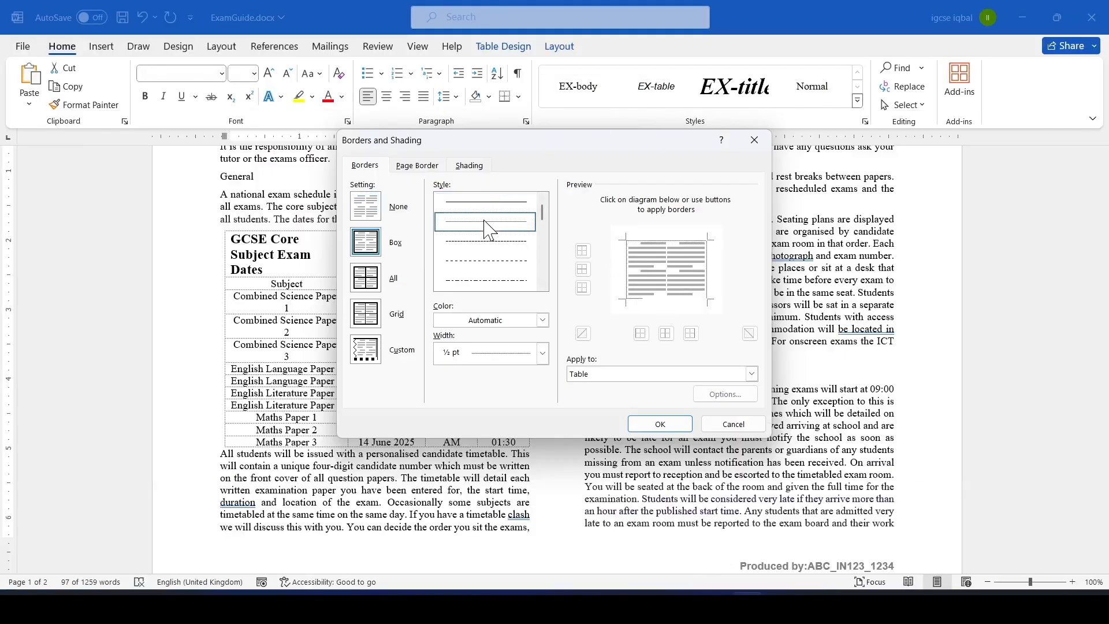
pyautogui.click(669, 276)
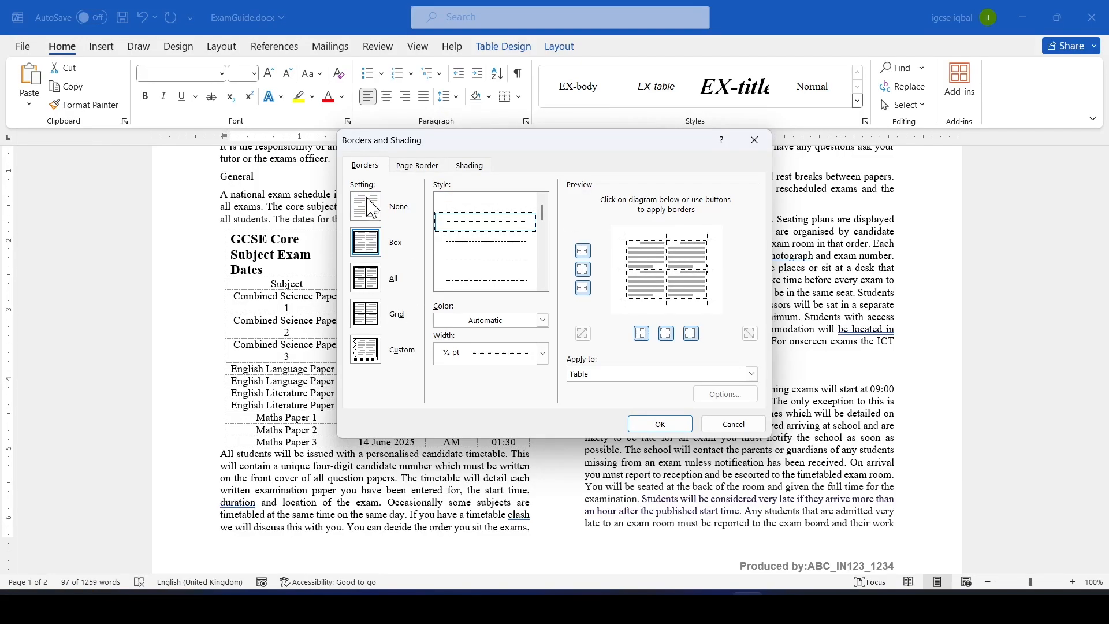
pyautogui.click(653, 238)
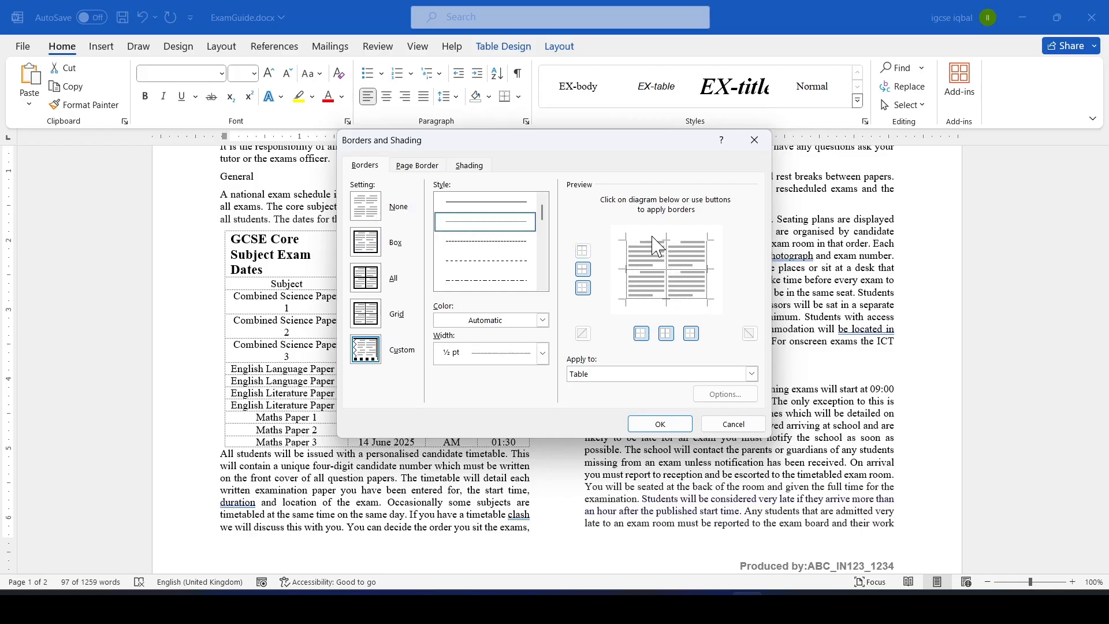
pyautogui.click(651, 300)
pyautogui.click(708, 282)
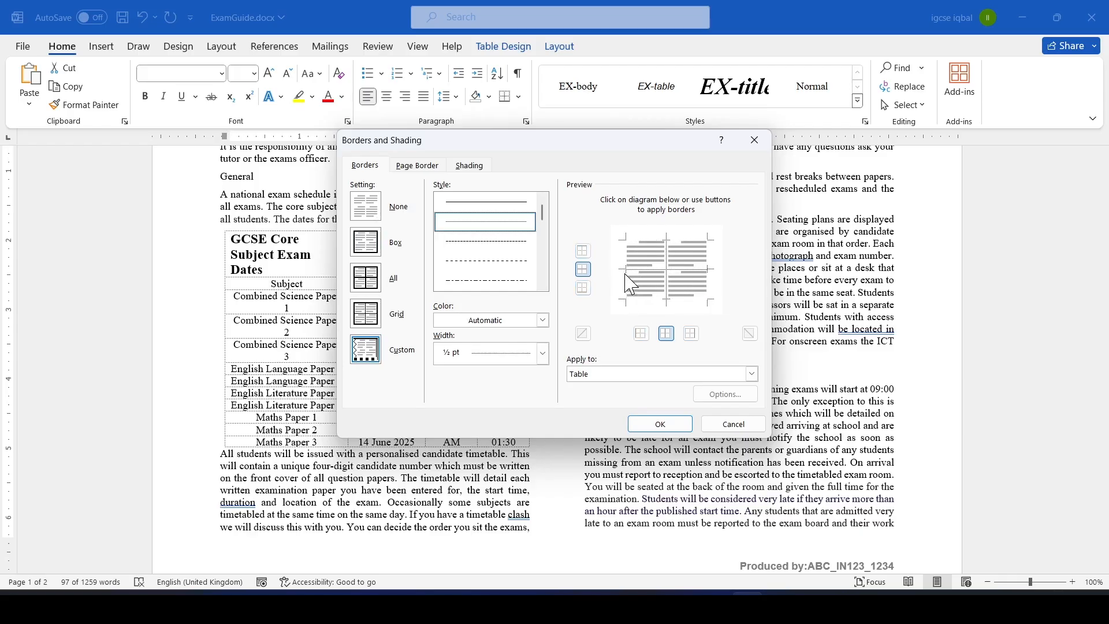
pyautogui.click(668, 426)
# Highlight "3- to 4-point external black borders" in question 7 of the paper.
pyautogui.click(487, 296)
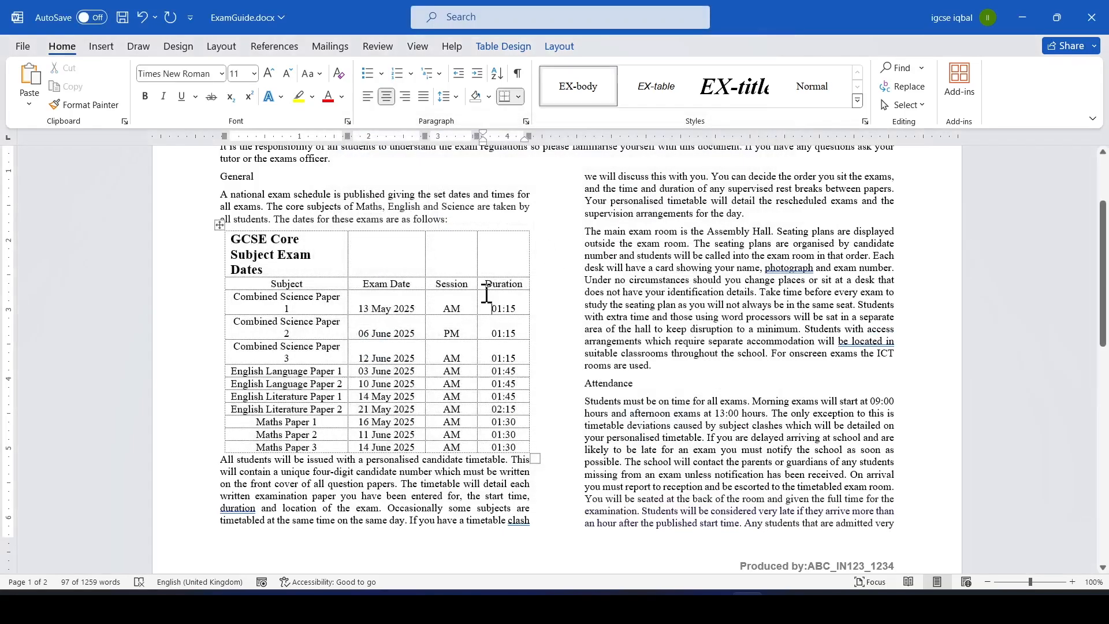
pyautogui.hotkey('alt', 'Tab')
pyautogui.moveTo(334, 206)
pyautogui.mouseDown()
pyautogui.moveTo(495, 218)
pyautogui.moveTo(525, 205)
pyautogui.mouseUp()
pyautogui.click(565, 225)
pyautogui.hotkey('alt', 'Tab')
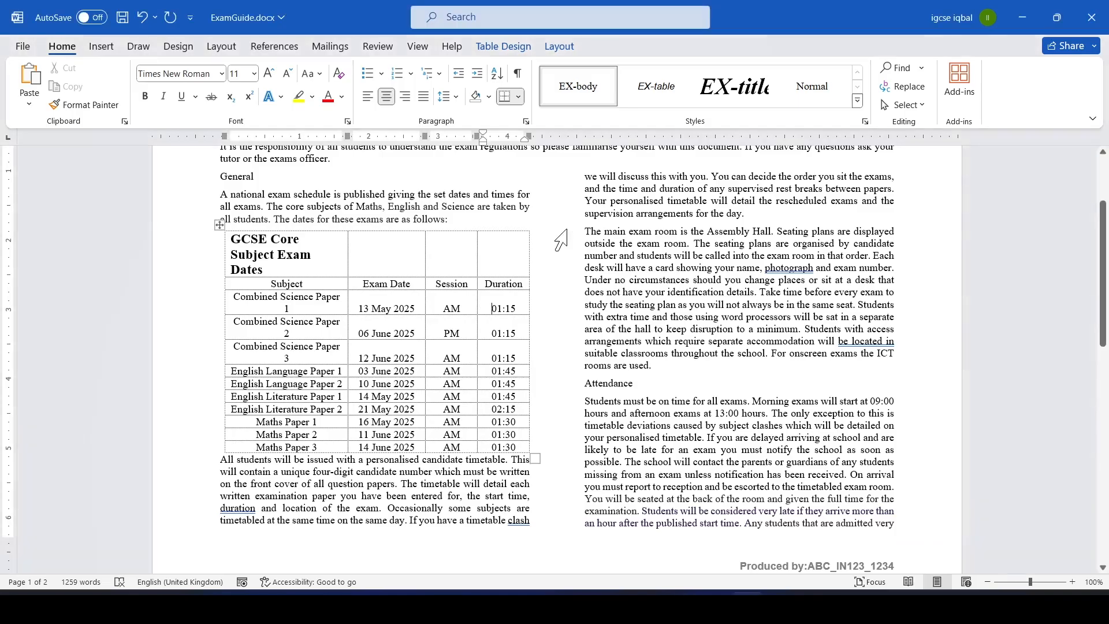
# Reopen Borders and Shading for the whole table and set the border width to 3 pt.
pyautogui.click(216, 224)
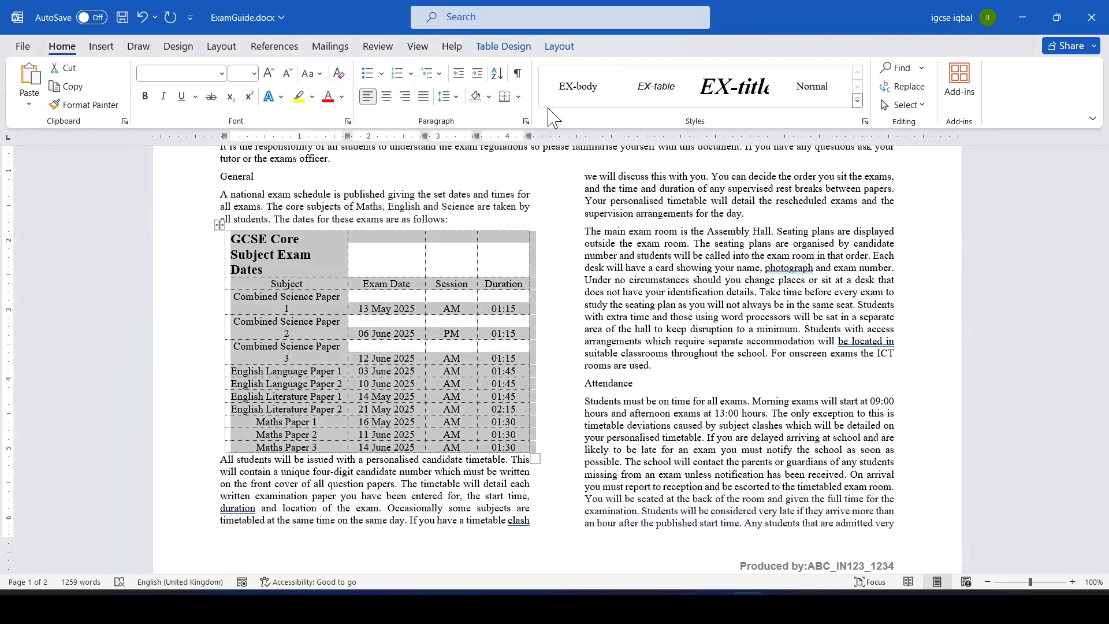
pyautogui.click(518, 96)
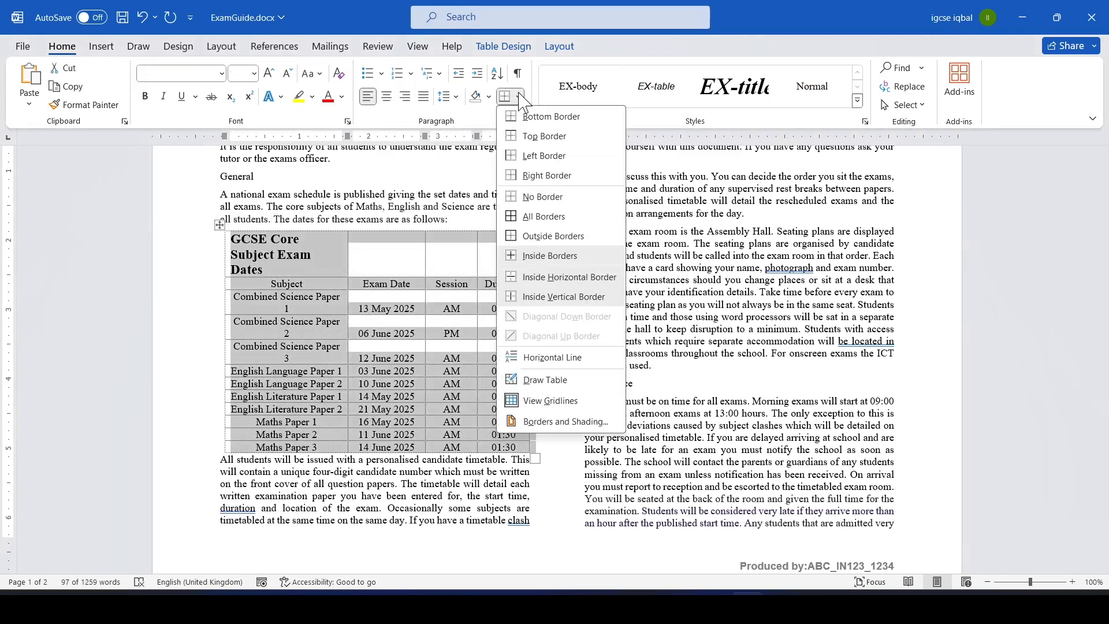
pyautogui.click(555, 422)
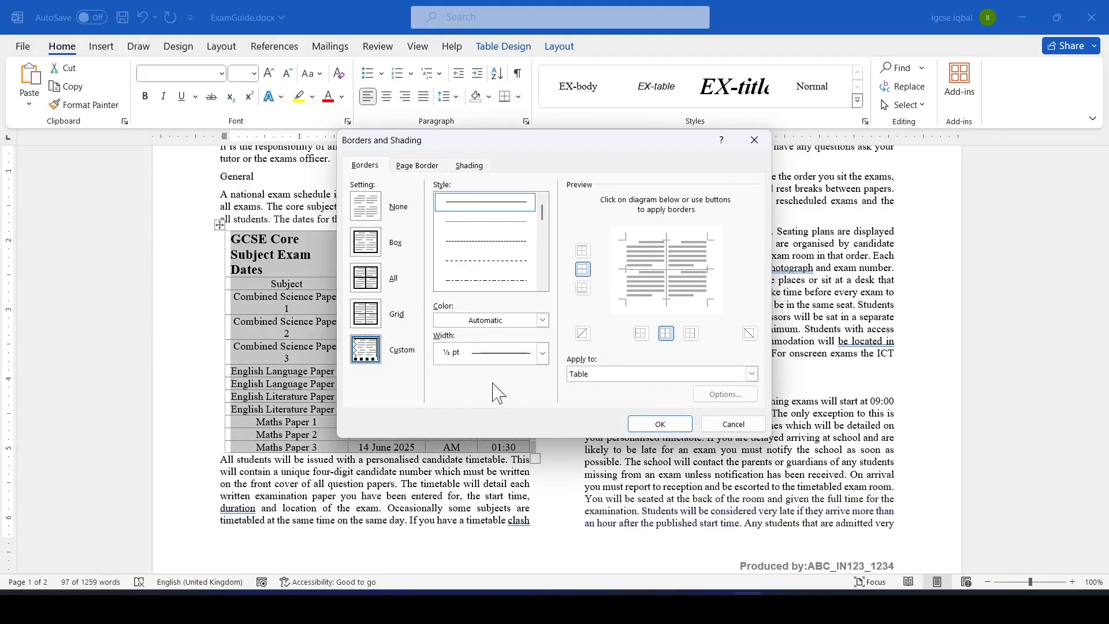
pyautogui.click(543, 354)
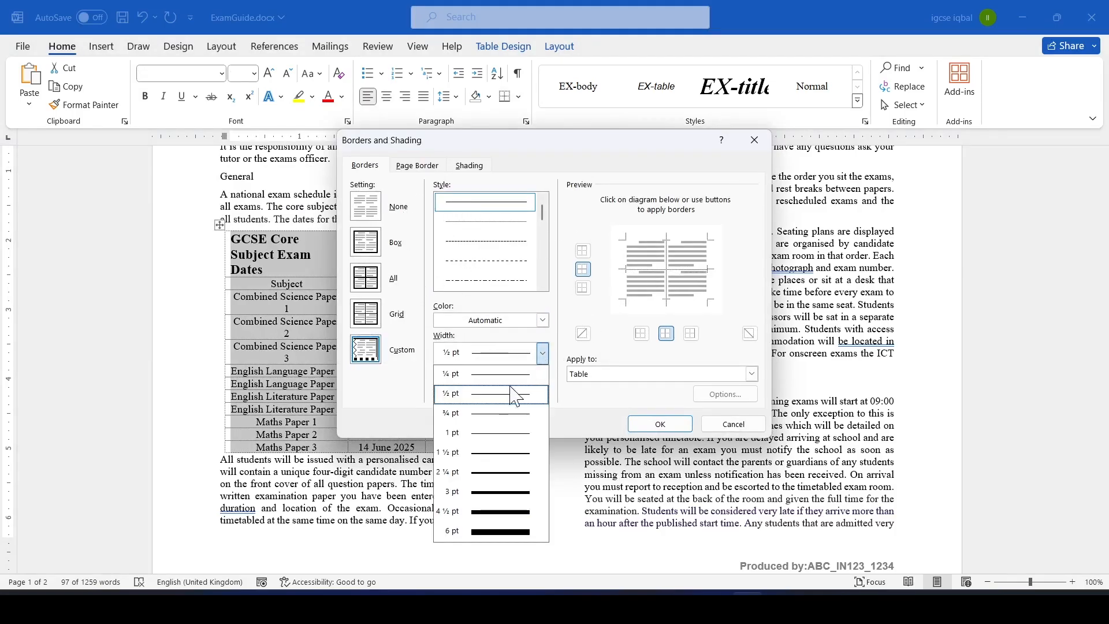
pyautogui.click(498, 472)
pyautogui.hotkey('alt', 'Tab')
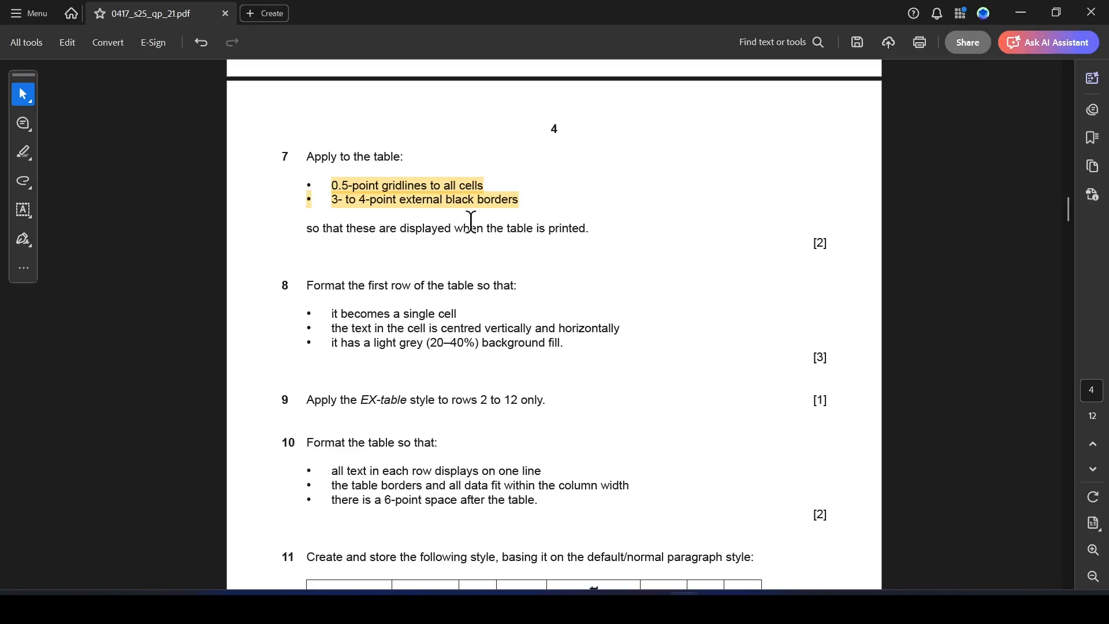
pyautogui.hotkey('alt', 'Tab')
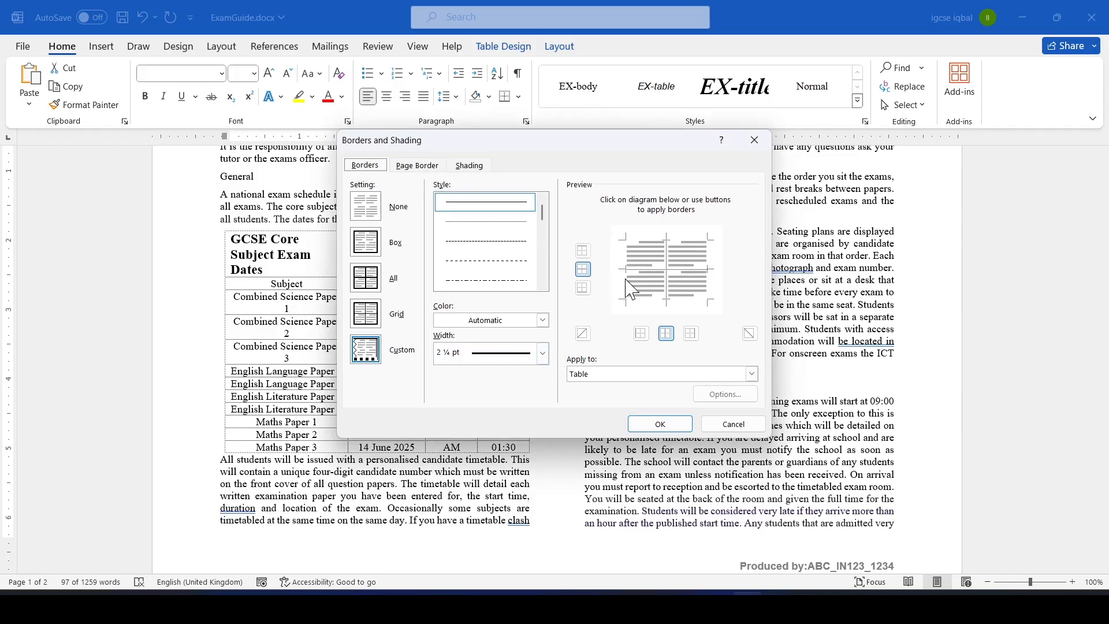
pyautogui.click(543, 354)
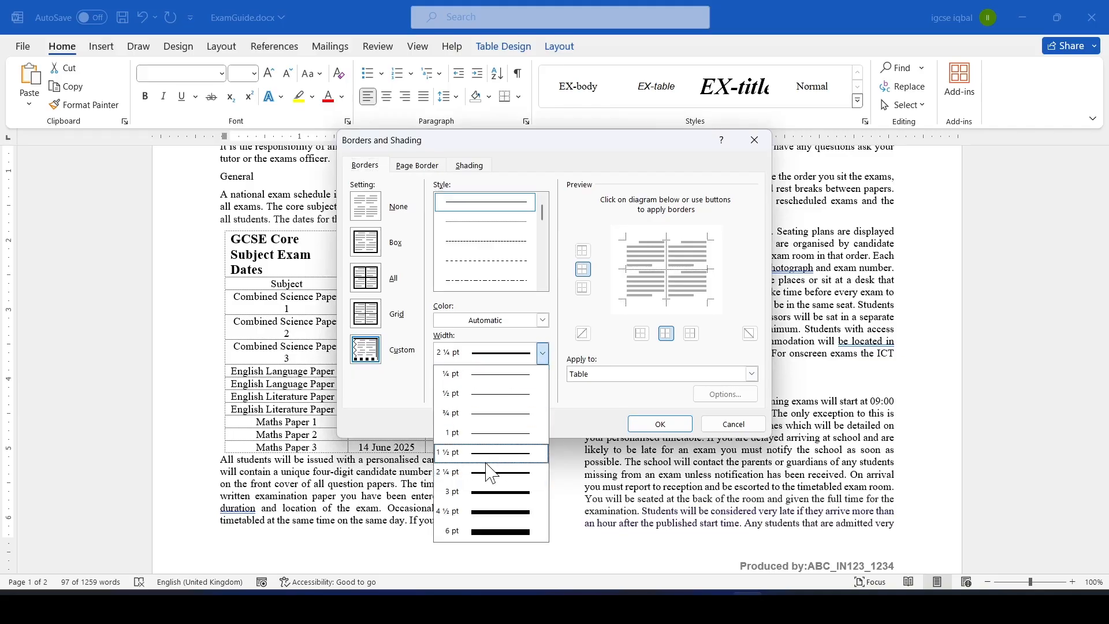
pyautogui.click(487, 495)
# Apply the 3 pt line to the table's four outer edges and confirm.
pyautogui.click(629, 269)
pyautogui.click(657, 240)
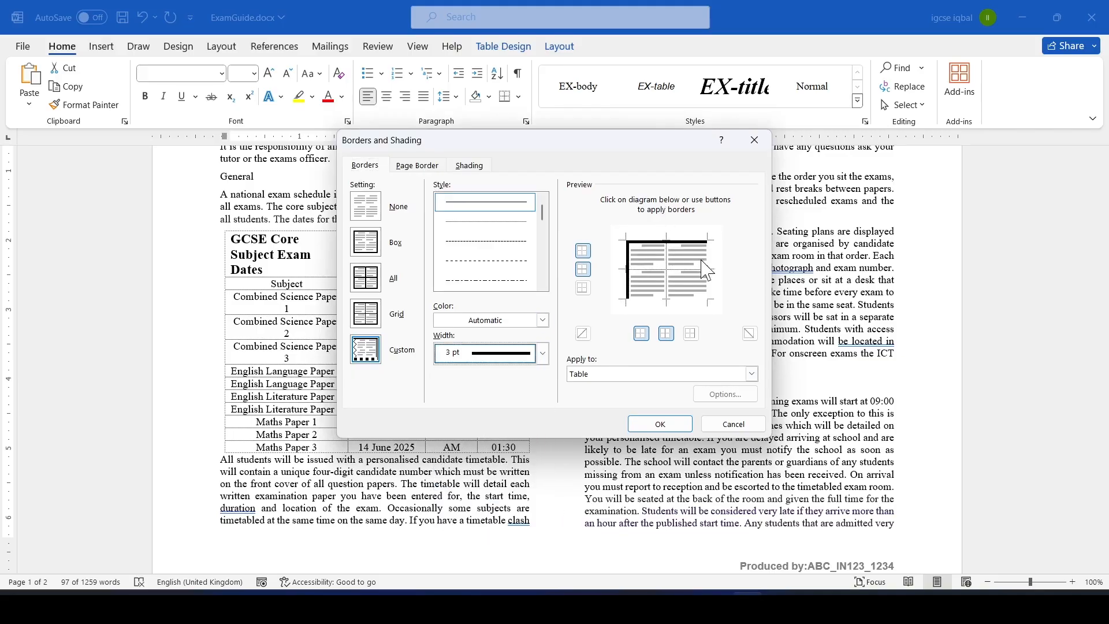
pyautogui.click(707, 271)
pyautogui.click(683, 299)
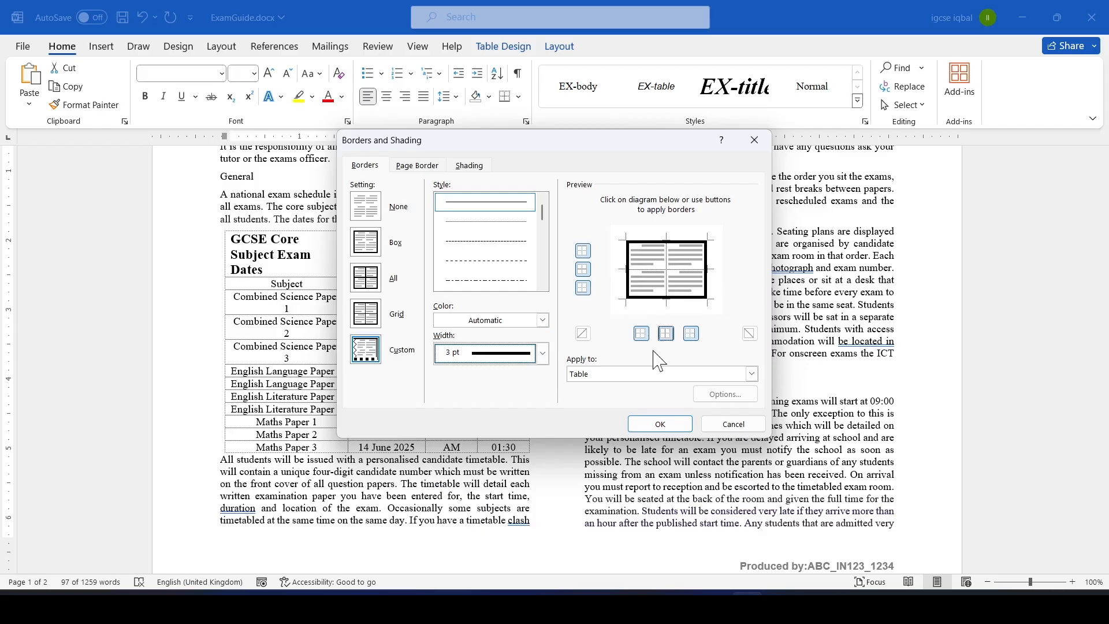
pyautogui.click(667, 423)
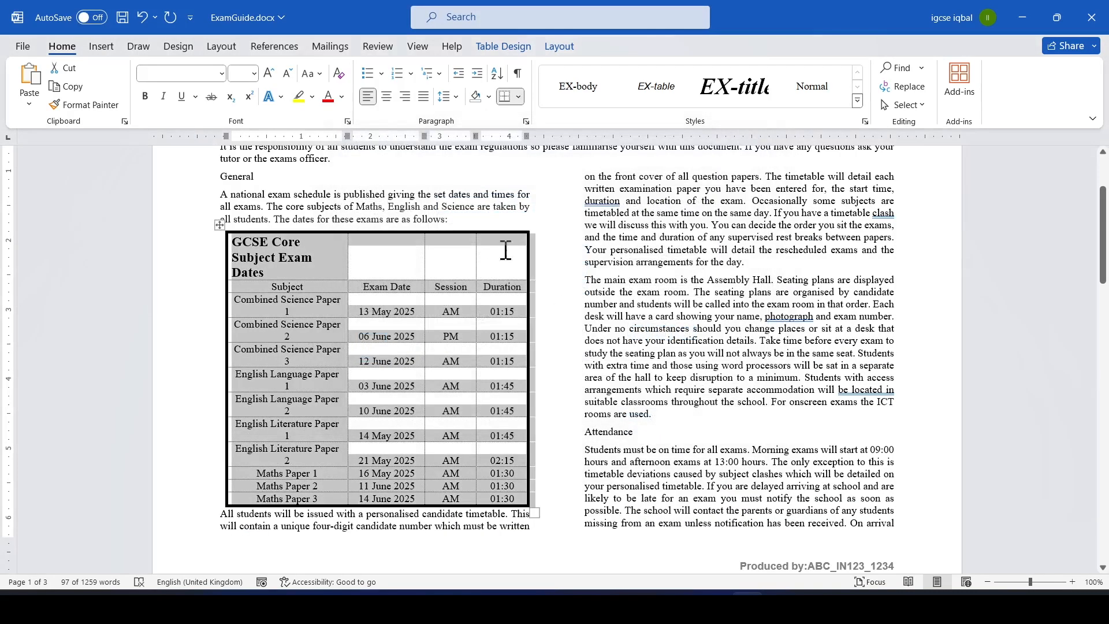
# Highlight "single cell" in question 8 of the paper.
pyautogui.hotkey('alt', 'Tab')
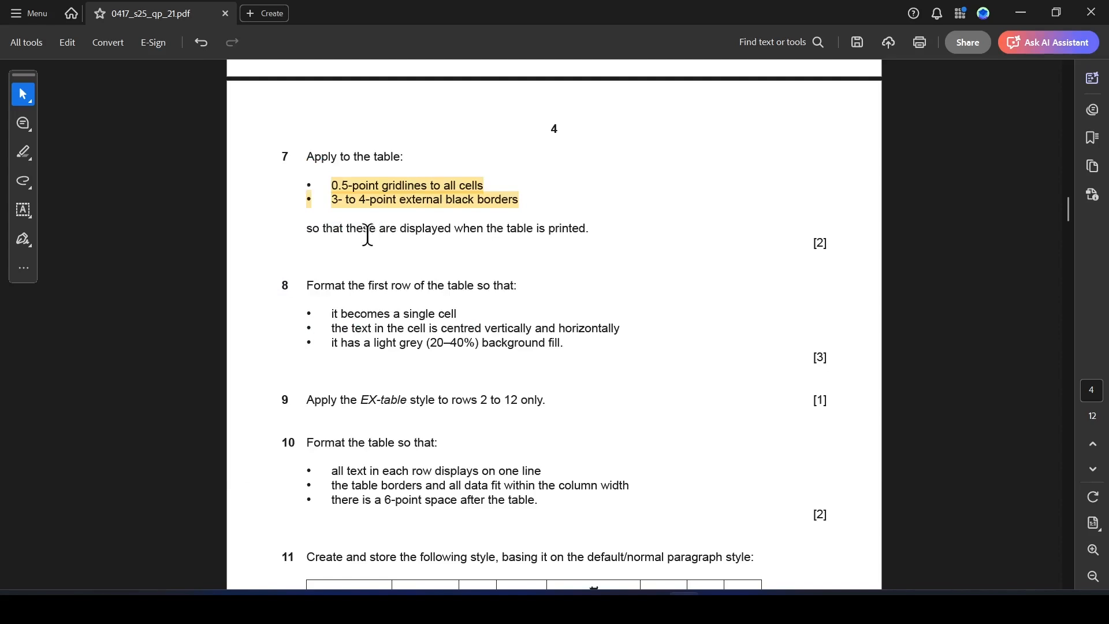
pyautogui.hotkey('alt', 'Tab')
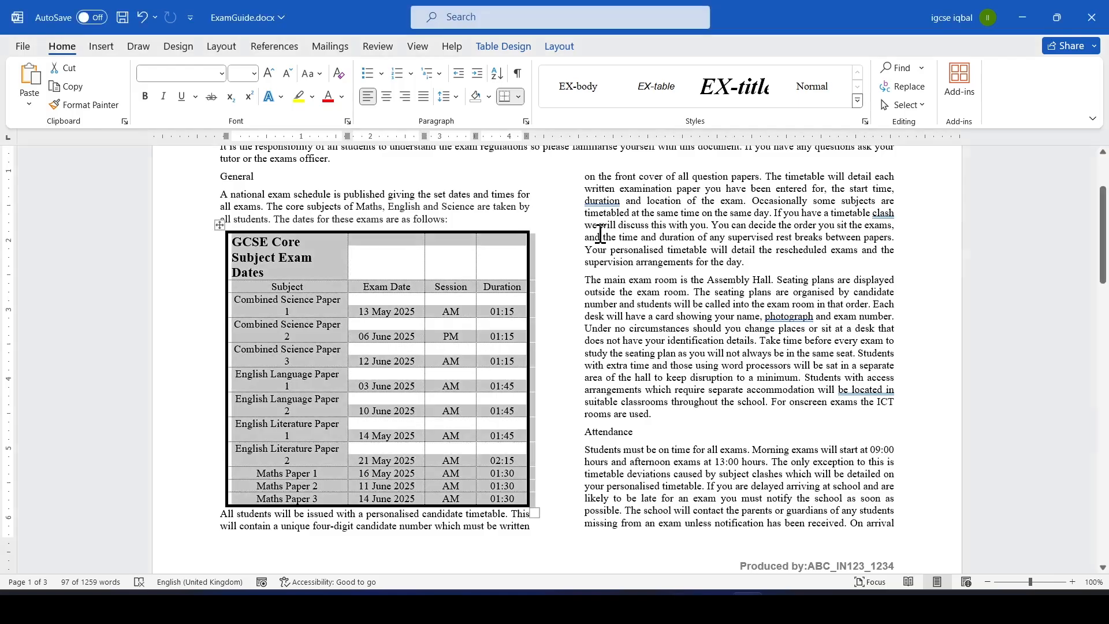
pyautogui.click(541, 322)
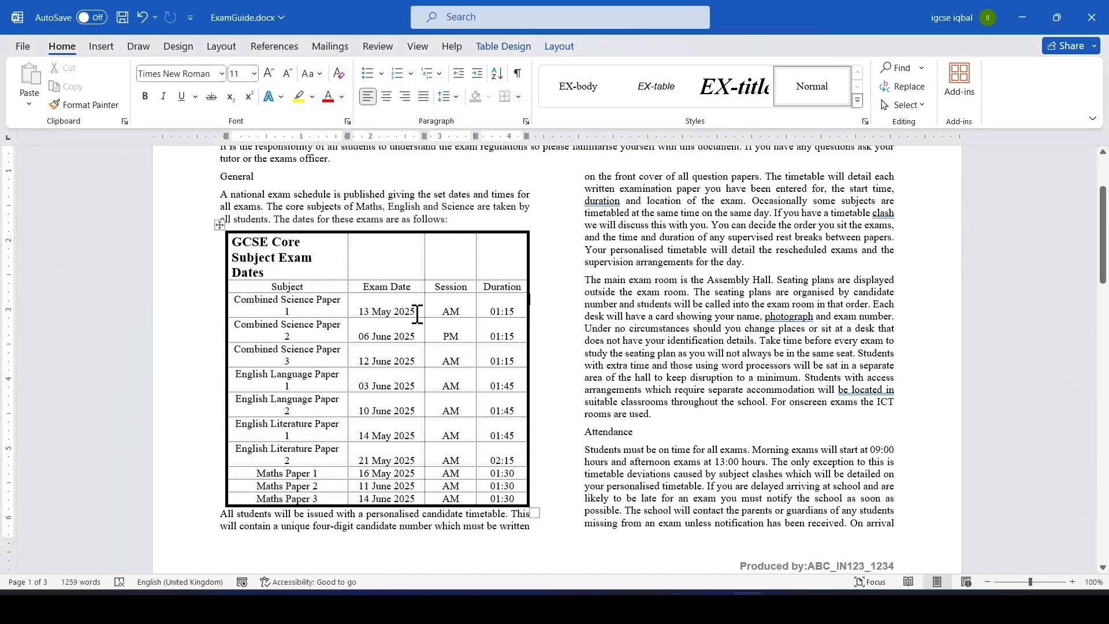
pyautogui.hotkey('alt', 'Tab')
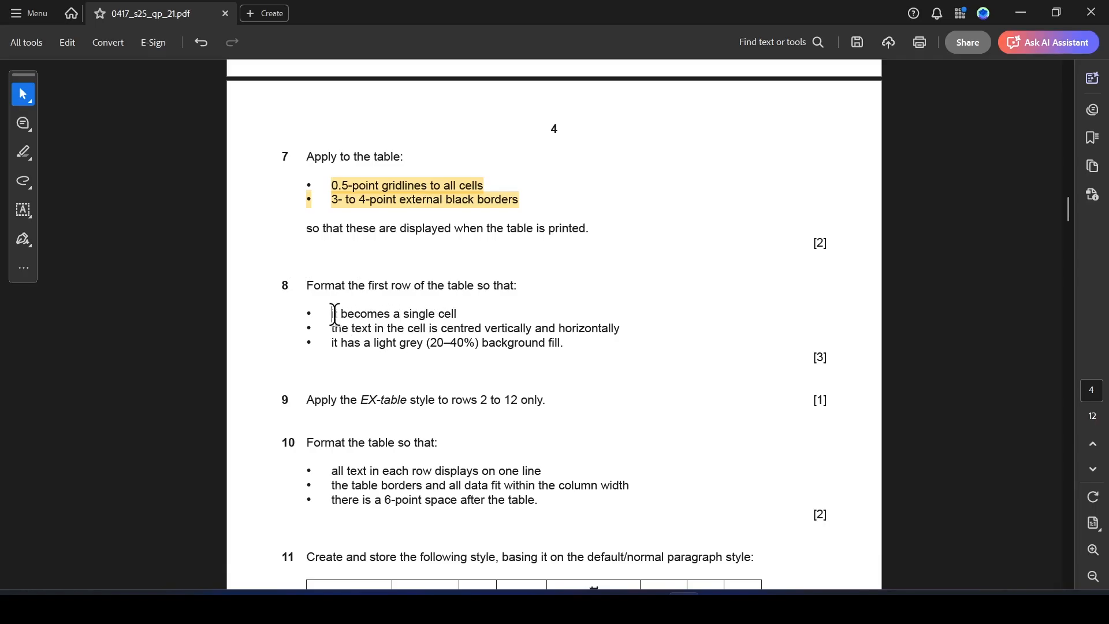
pyautogui.moveTo(333, 313); pyautogui.dragTo(481, 330)
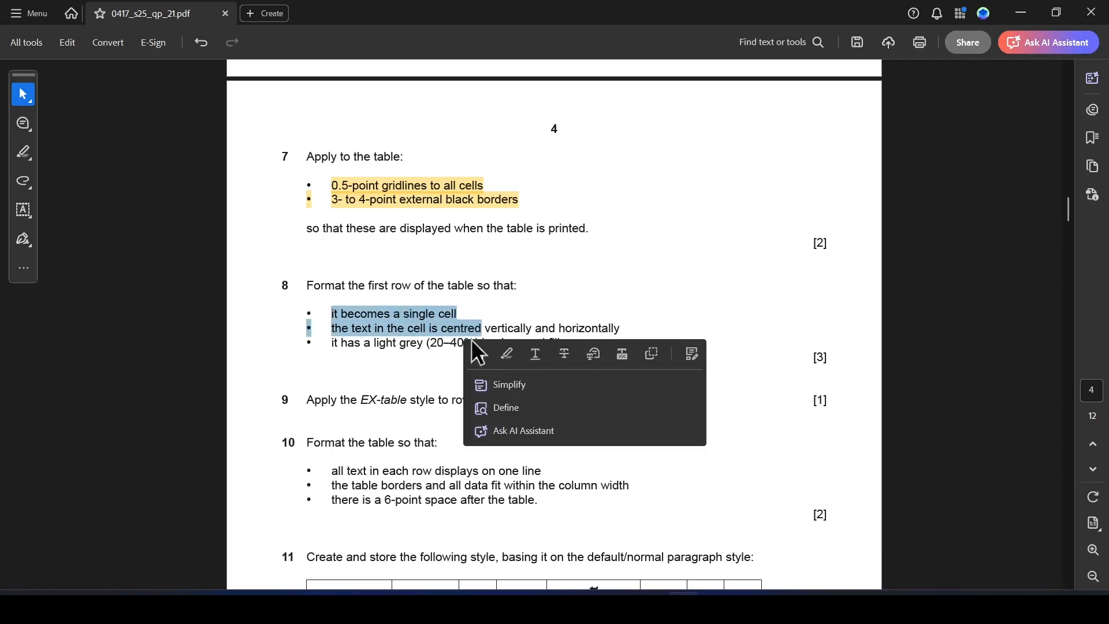
pyautogui.click(458, 315)
pyautogui.doubleClick(449, 313)
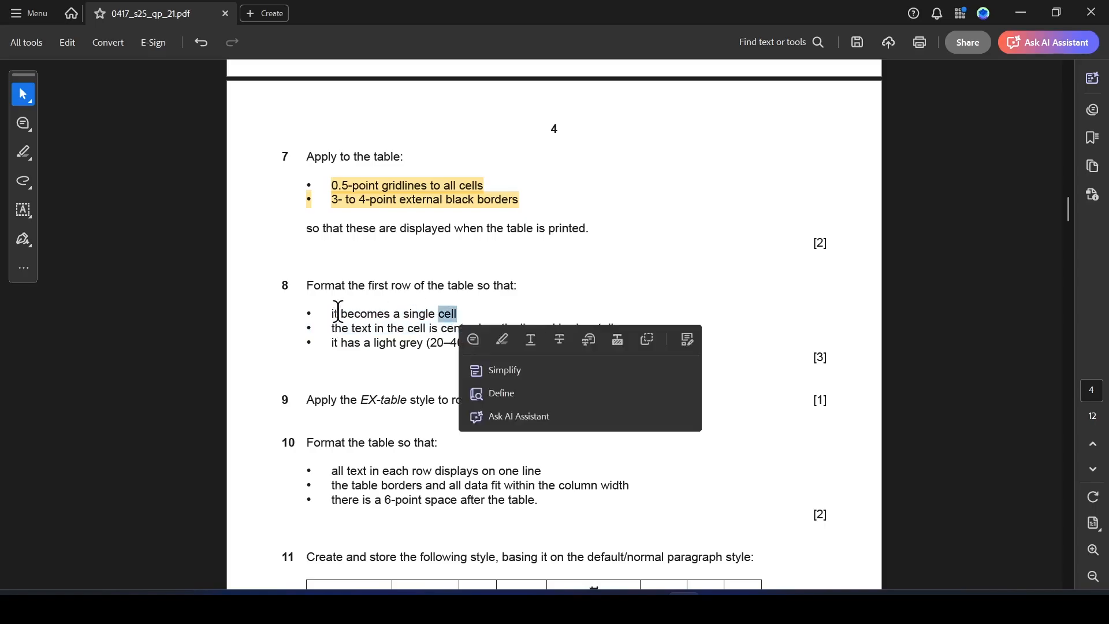
pyautogui.click(416, 317)
pyautogui.moveTo(405, 315); pyautogui.dragTo(457, 316)
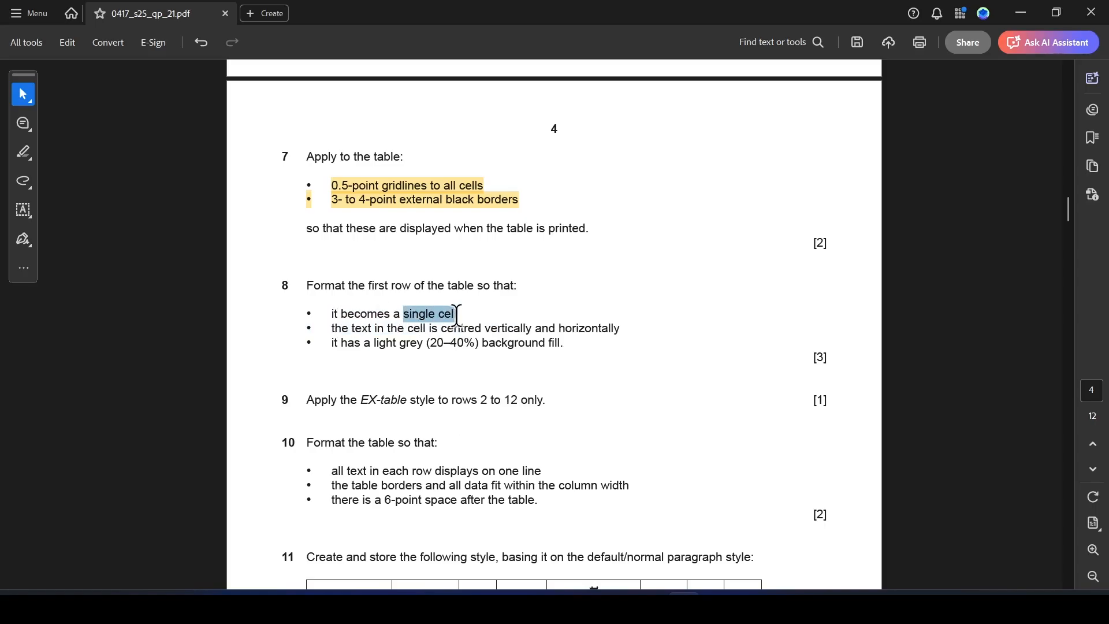
pyautogui.click(499, 339)
pyautogui.hotkey('alt', 'Tab')
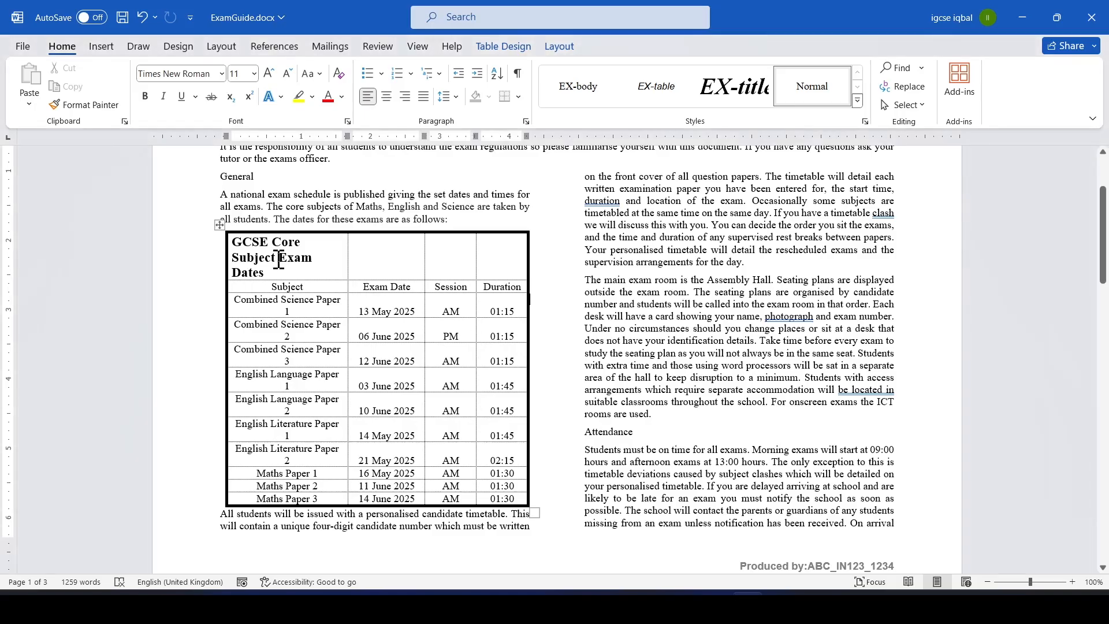
# Merge the cells of the table's first row into a single cell.
pyautogui.moveTo(237, 245); pyautogui.dragTo(485, 263)
pyautogui.rightClick(397, 252)
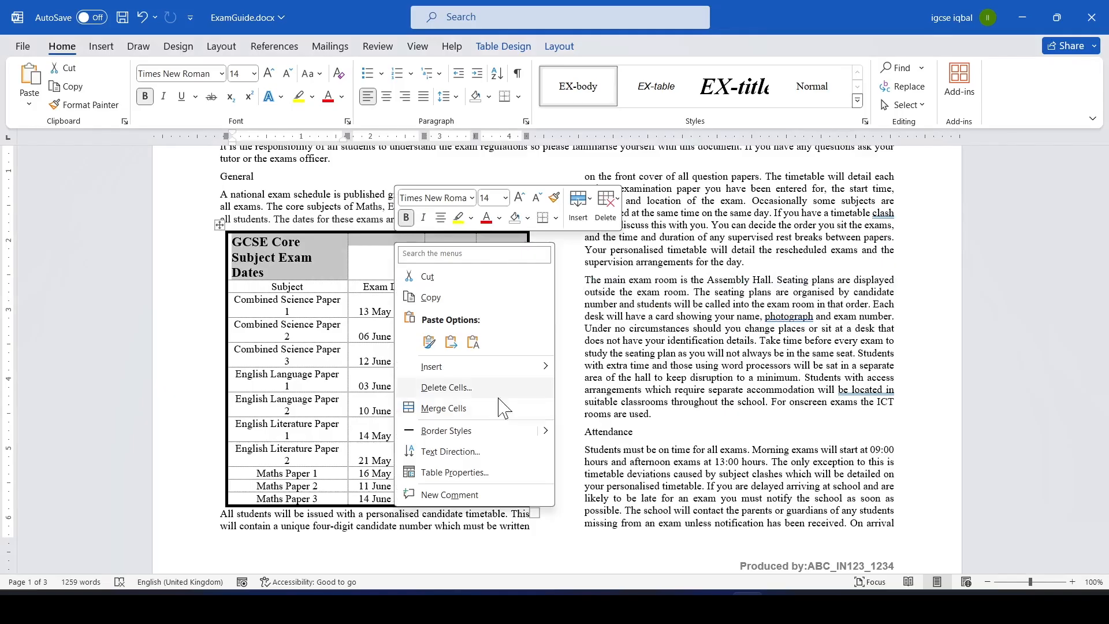
pyautogui.click(452, 415)
pyautogui.hotkey('alt', 'Tab')
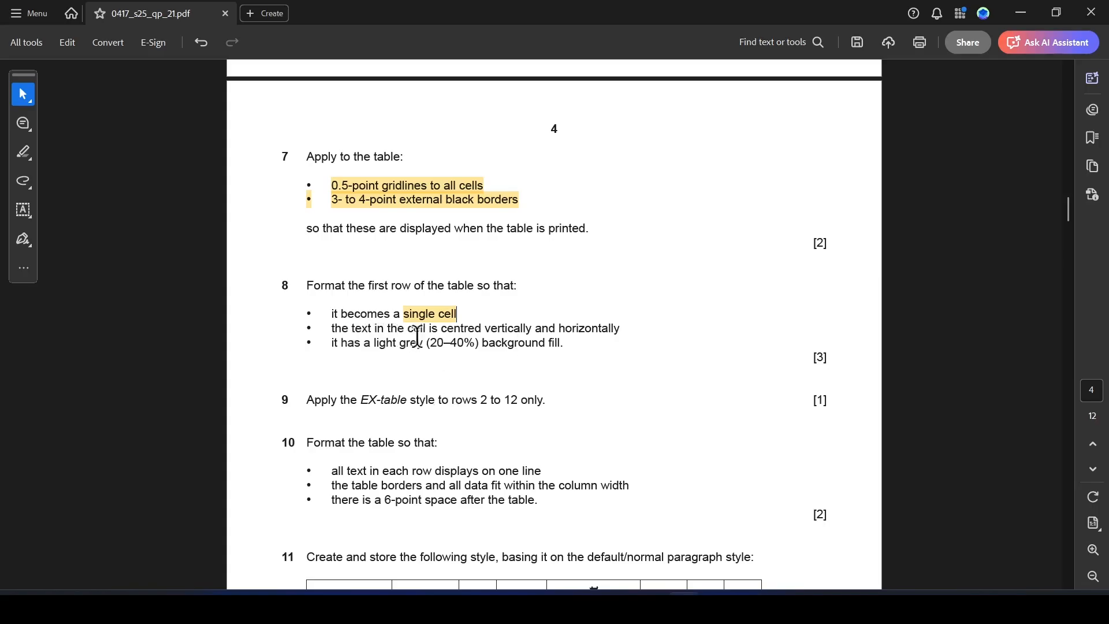
pyautogui.hotkey('alt', 'Tab')
pyautogui.hotkey('alt', 'Tab')
pyautogui.hotkey('alt', 'Tab')
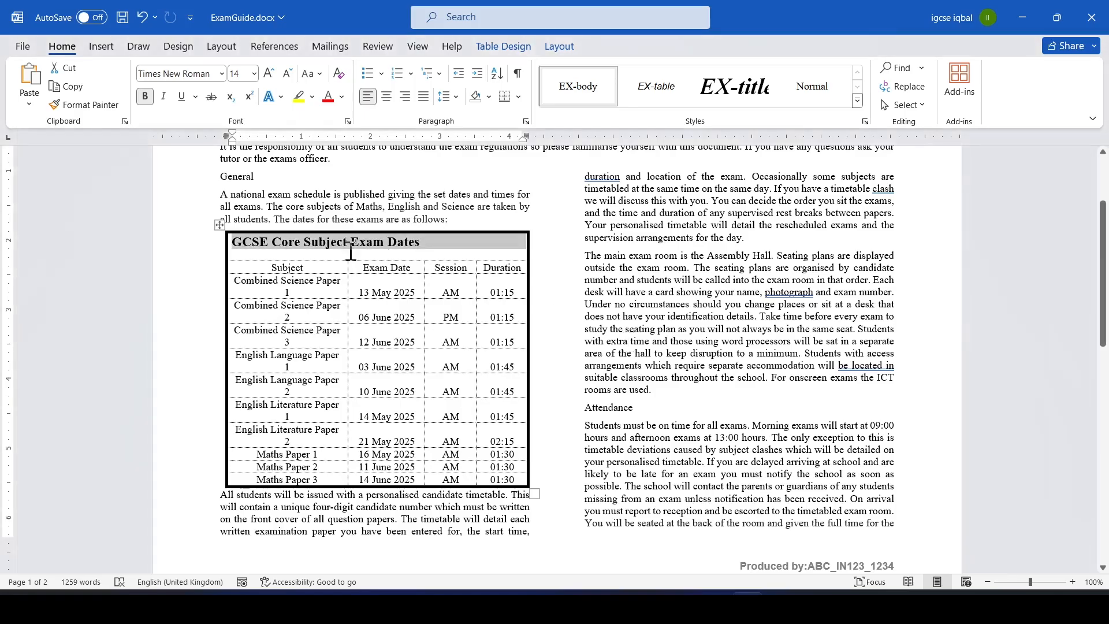
# Centre the heading text horizontally in the merged first row.
pyautogui.click(386, 96)
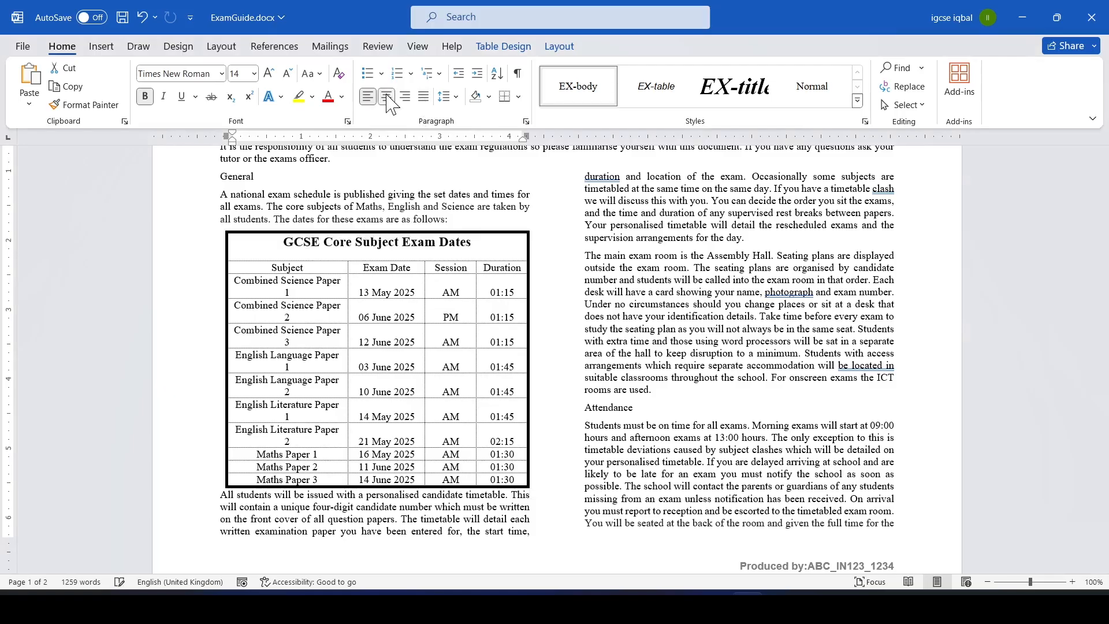
pyautogui.hotkey('alt', 'Tab')
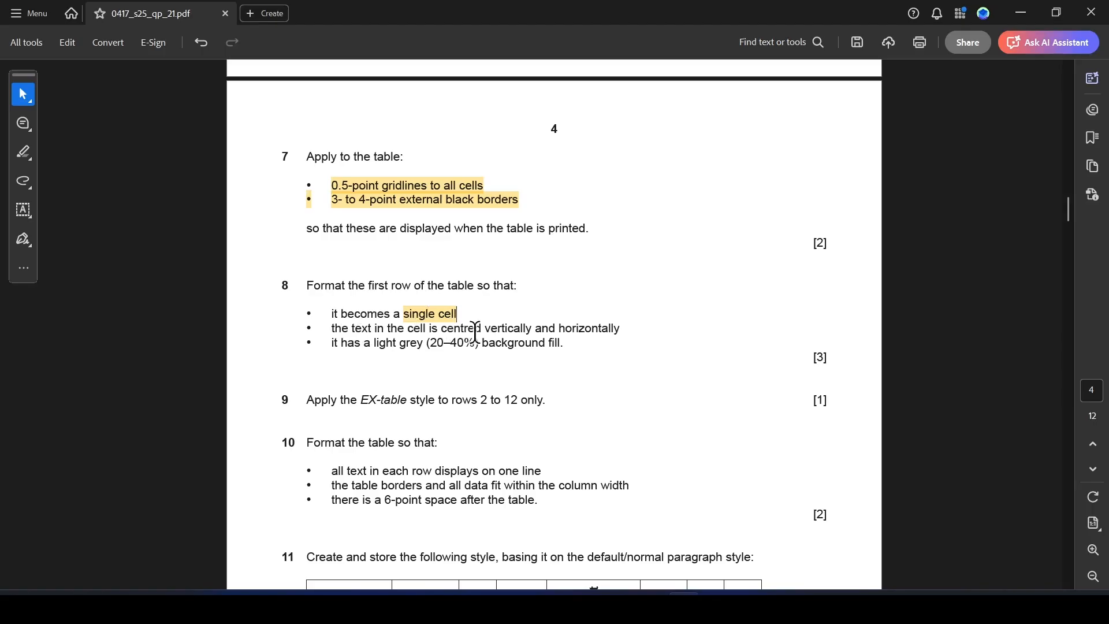
pyautogui.hotkey('alt', 'Tab')
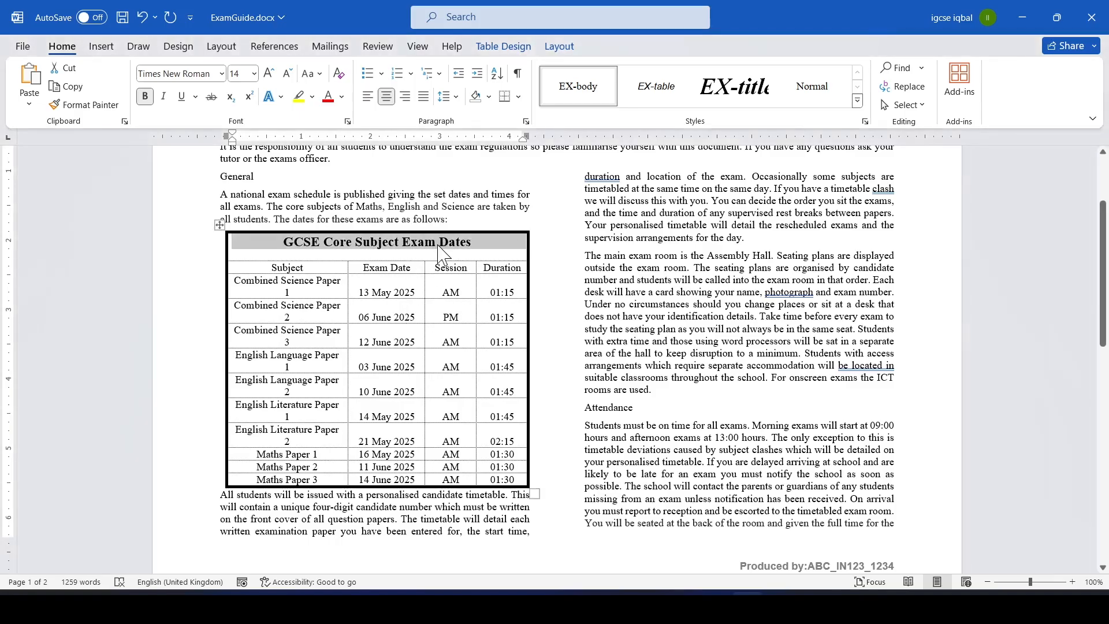
pyautogui.click(341, 256)
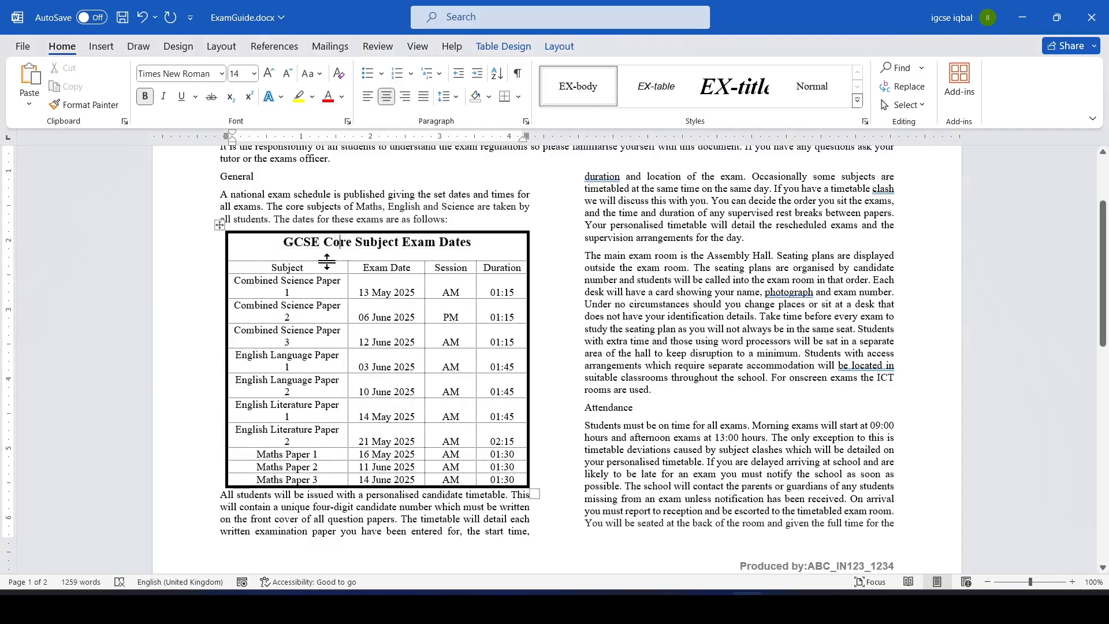
pyautogui.moveTo(283, 241); pyautogui.dragTo(343, 258)
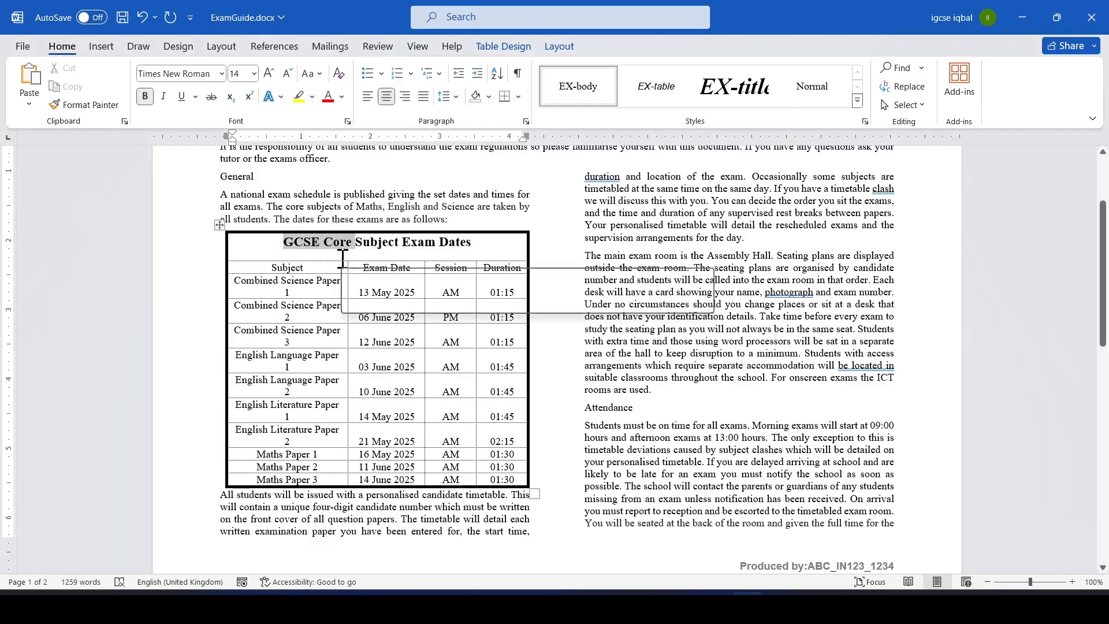
pyautogui.hotkey('alt', 'Tab')
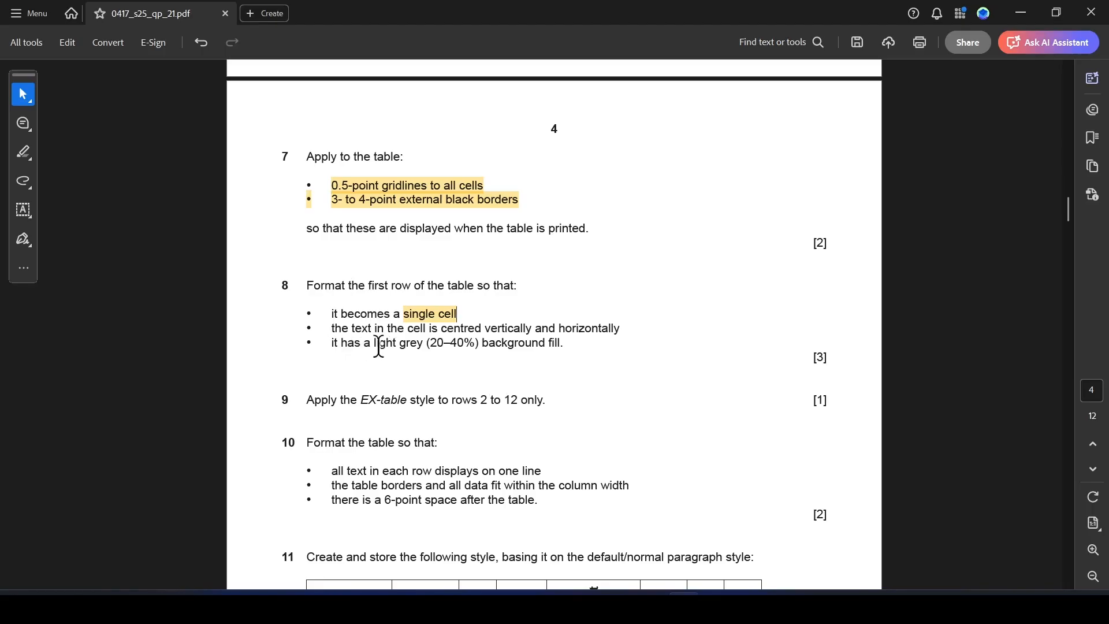
# Highlight "light grey (20–40%) background" in question 8 of the paper.
pyautogui.moveTo(374, 346); pyautogui.dragTo(545, 351)
pyautogui.click(585, 365)
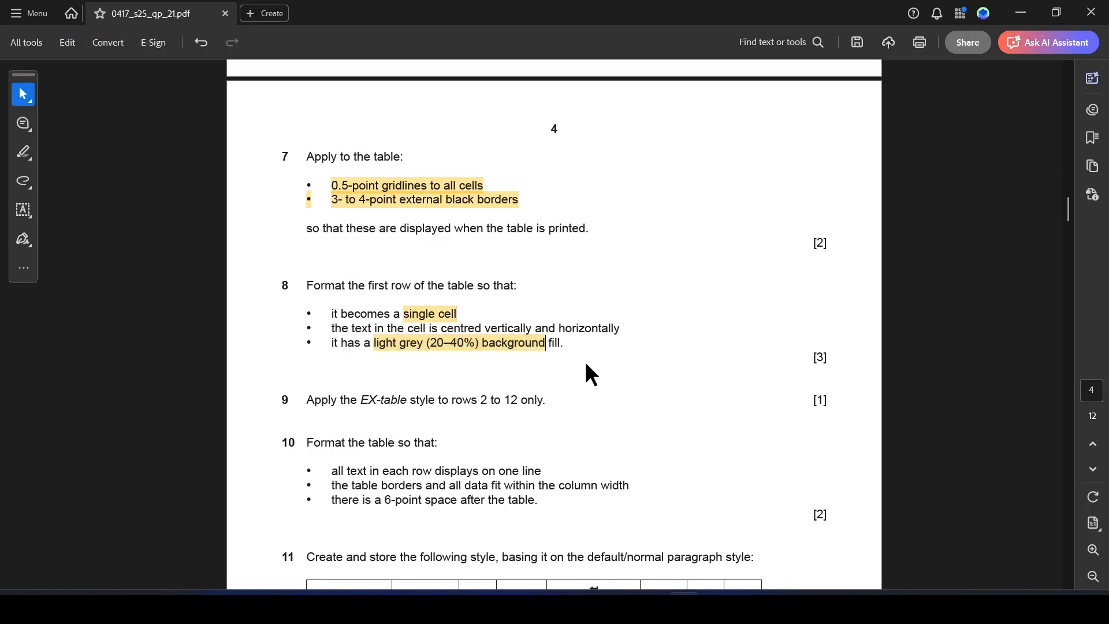
pyautogui.hotkey('alt', 'Tab')
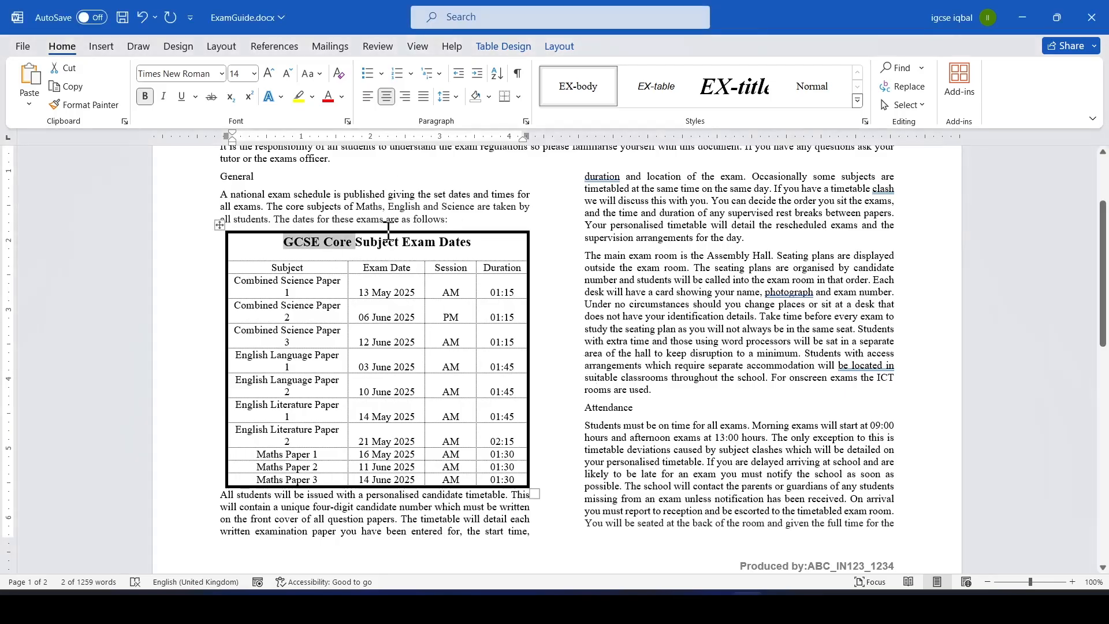
# Apply a light grey background shading to the merged first row of the table.
pyautogui.moveTo(276, 241); pyautogui.dragTo(506, 252)
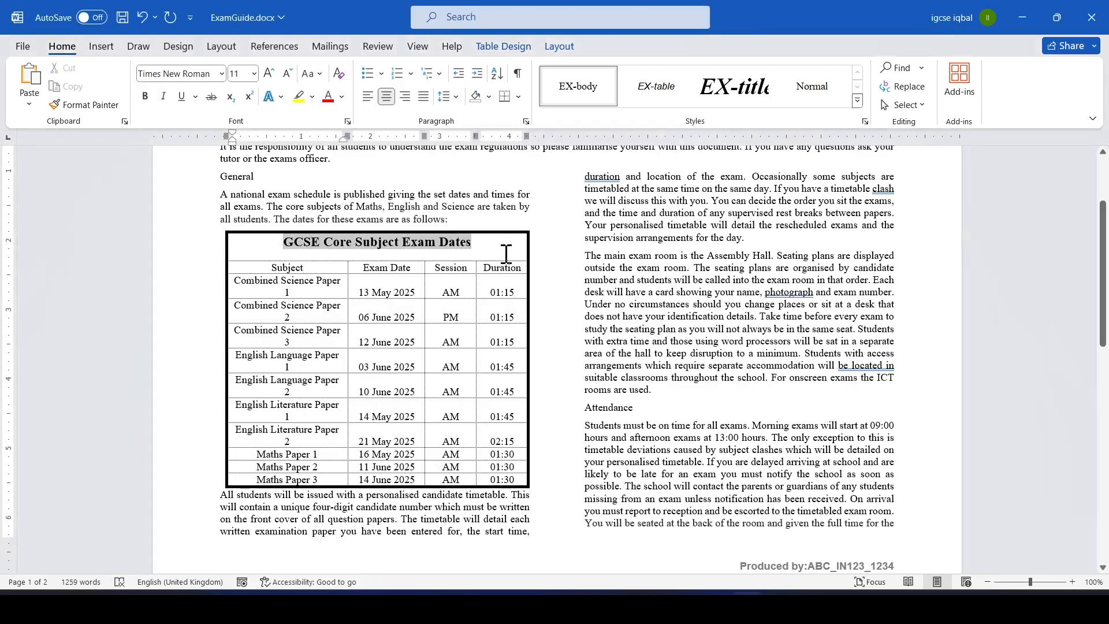
pyautogui.click(489, 96)
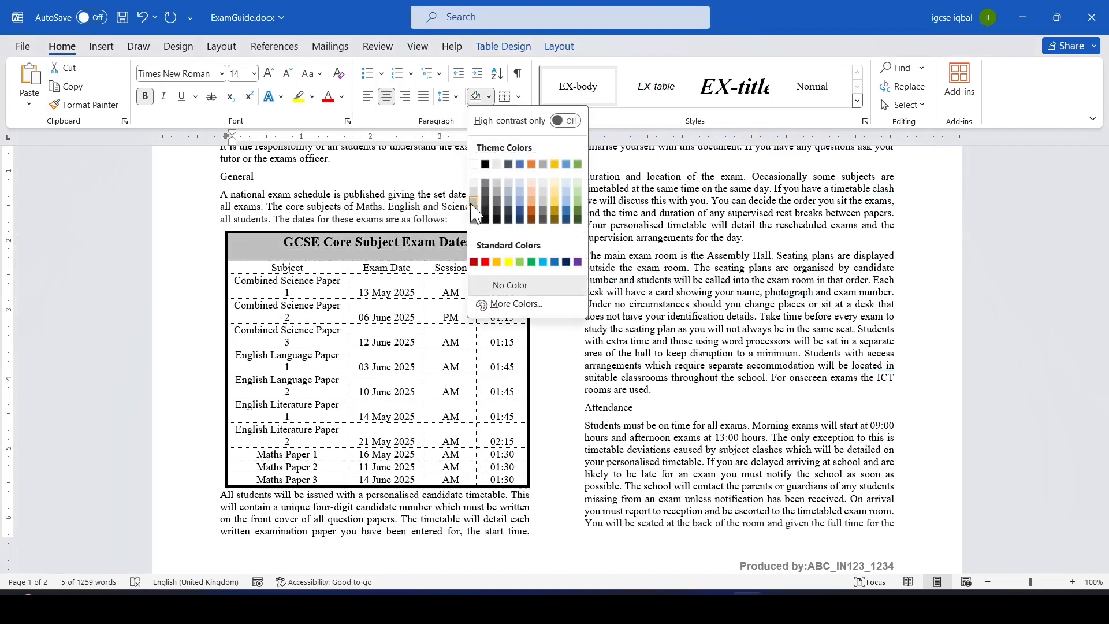
pyautogui.click(475, 209)
pyautogui.hotkey('alt', 'Tab')
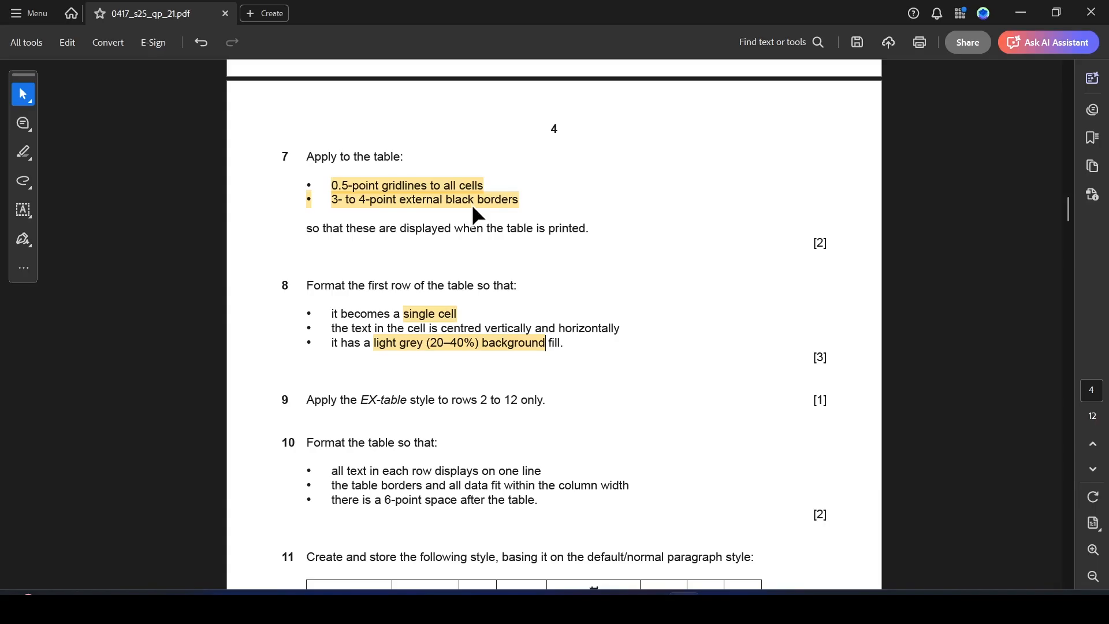
pyautogui.hotkey('alt', 'Tab')
pyautogui.click(489, 97)
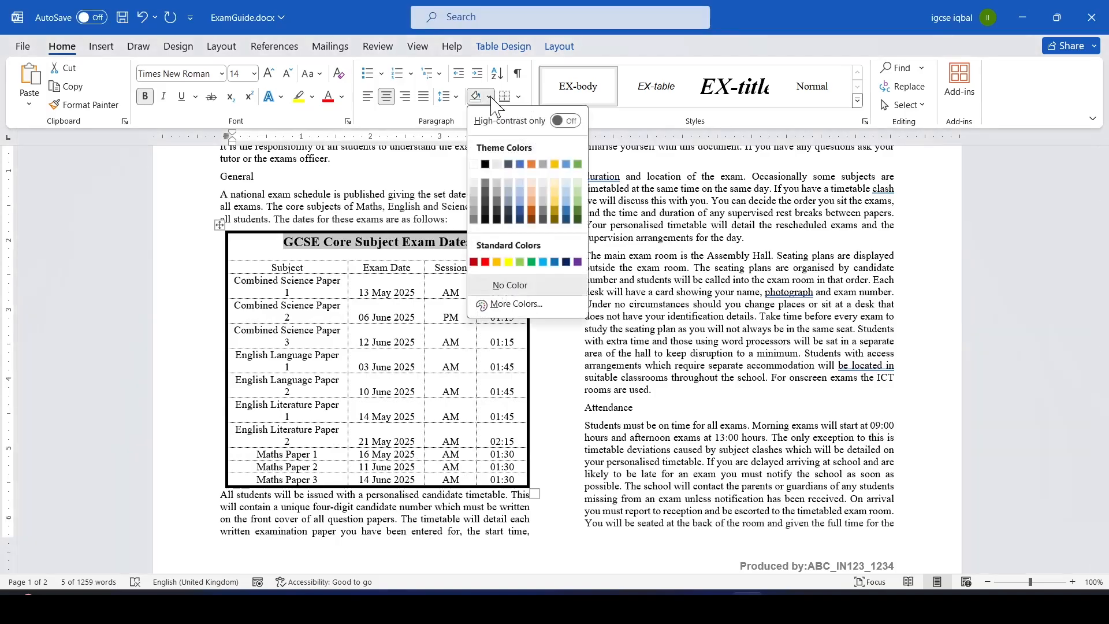
pyautogui.click(474, 207)
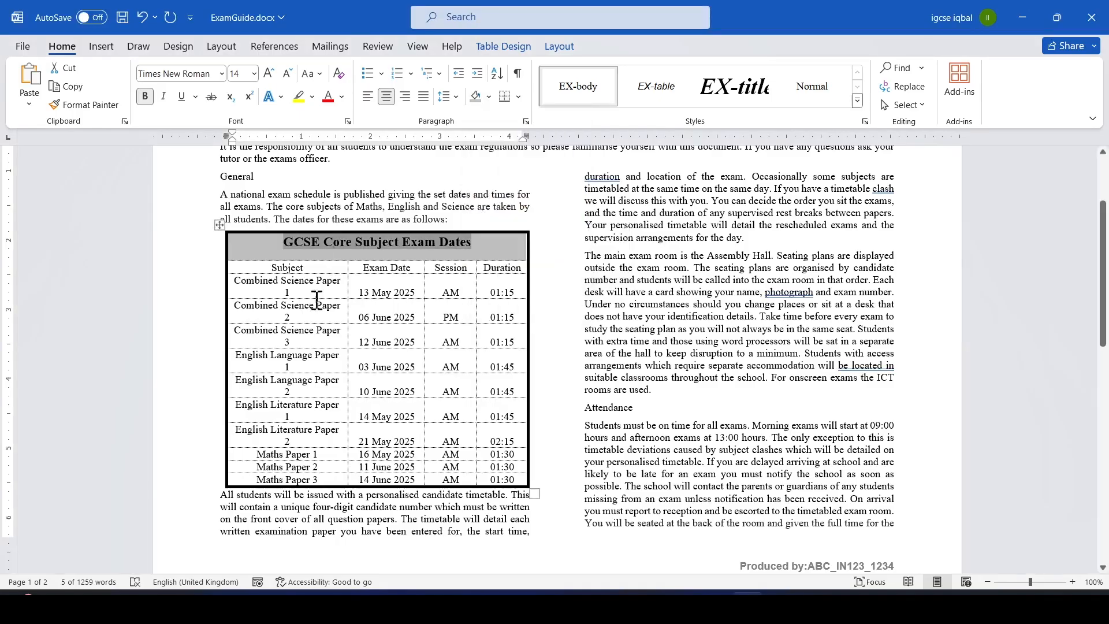
pyautogui.click(386, 310)
# Highlight question 9's instruction to apply the EX-table style to rows 2 to 12 only.
pyautogui.hotkey('alt', 'Tab')
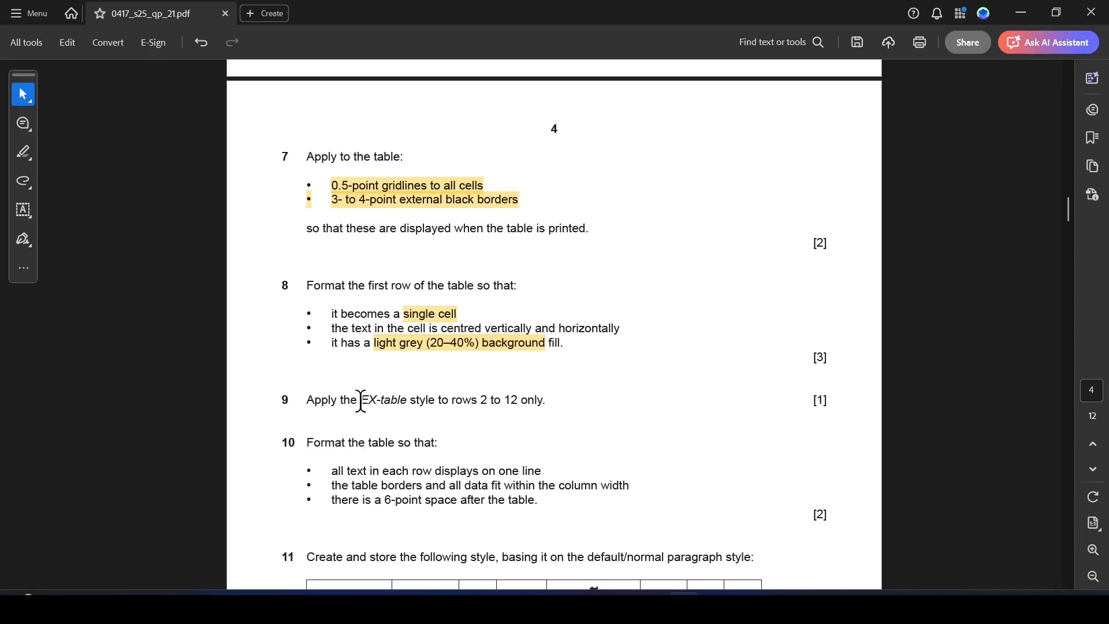
pyautogui.moveTo(361, 400); pyautogui.dragTo(537, 404)
pyautogui.click(584, 423)
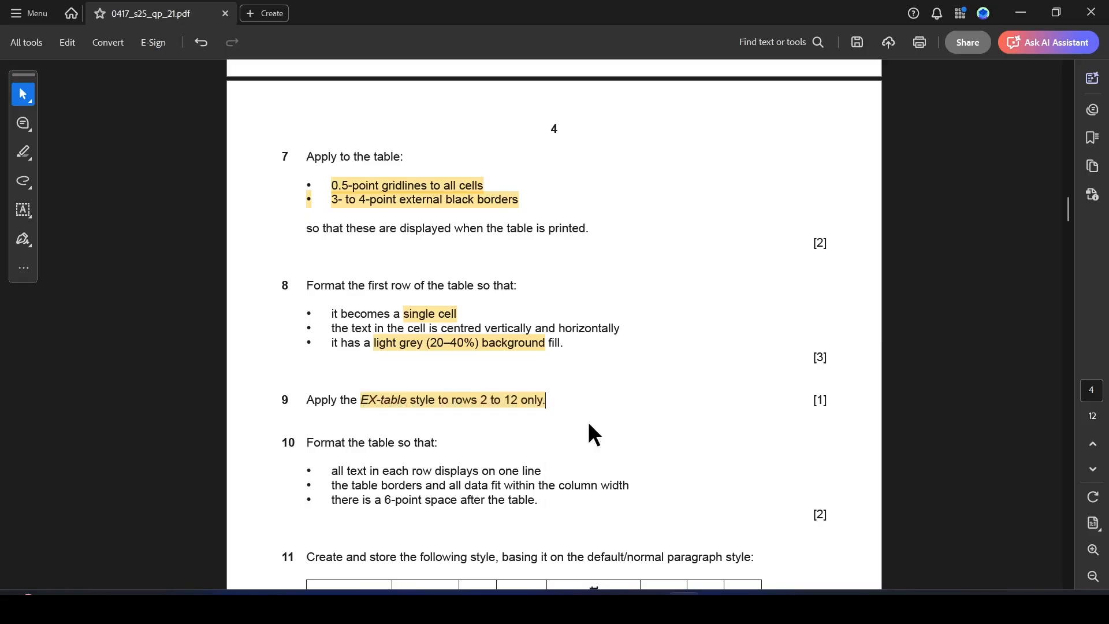
pyautogui.hotkey('alt', 'Tab')
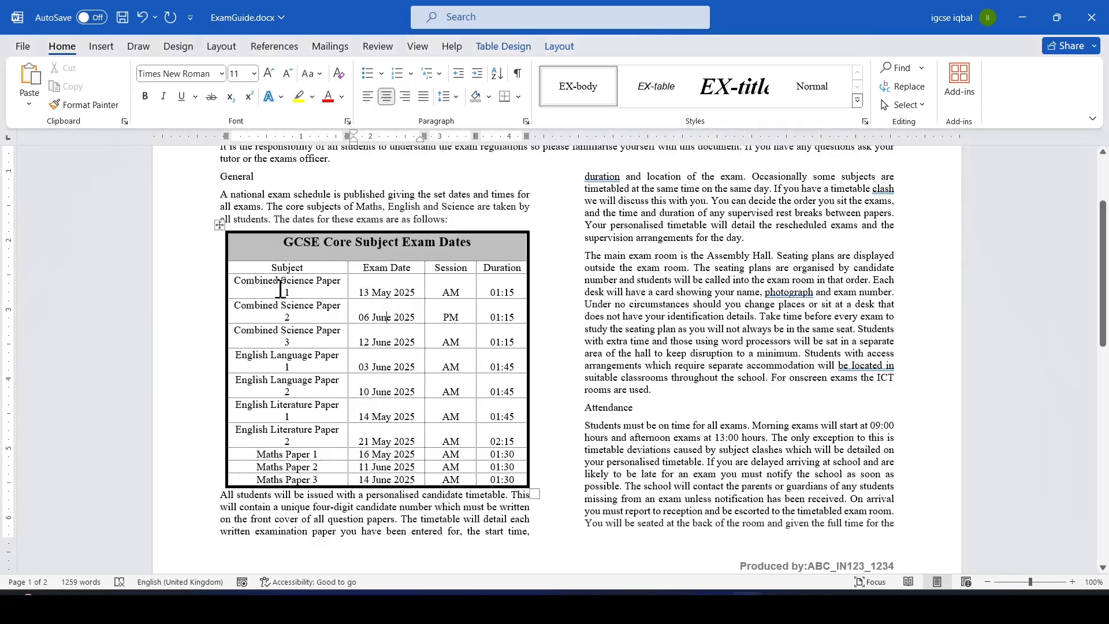
# Apply the EX-table style to rows 2 to 12 of the table.
pyautogui.click(264, 271)
pyautogui.moveTo(267, 267); pyautogui.dragTo(507, 483)
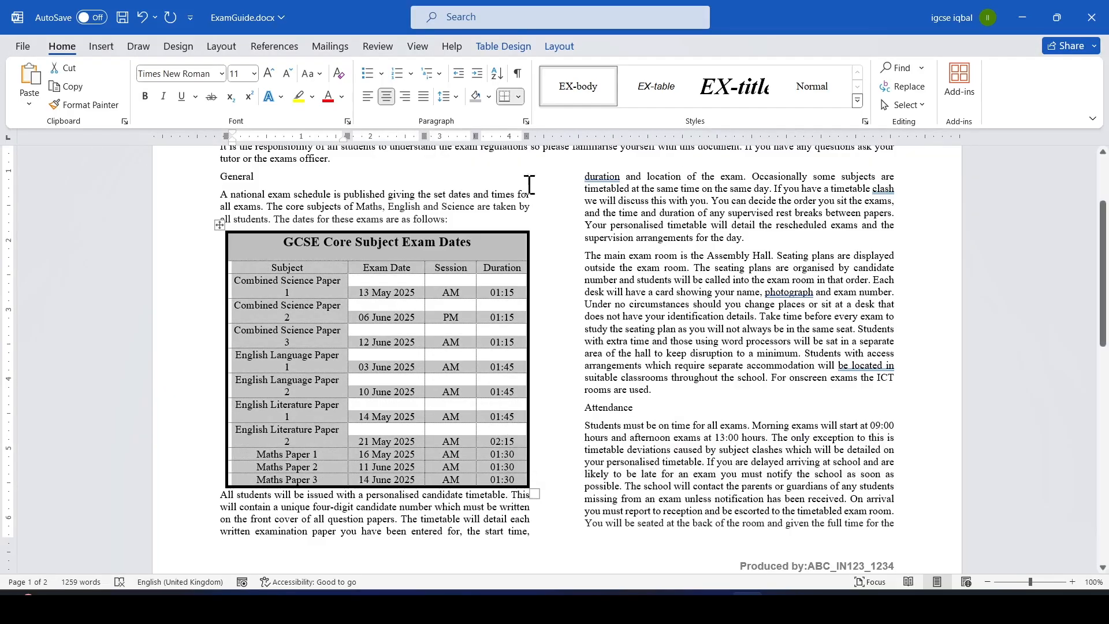
pyautogui.click(865, 121)
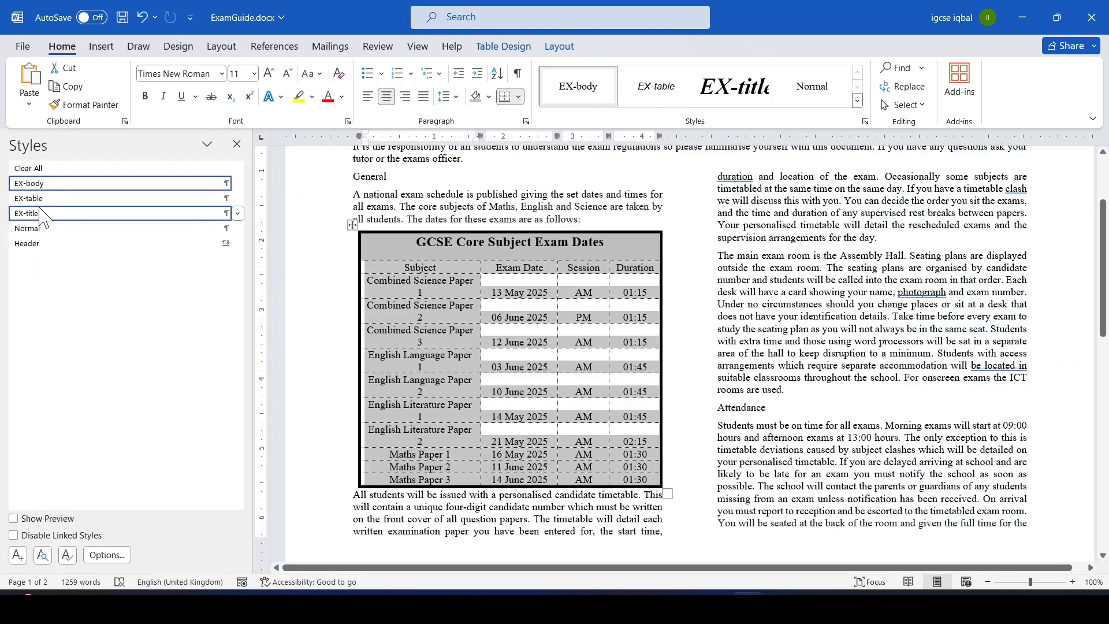
pyautogui.hotkey('alt', 'Tab')
pyautogui.hotkey('alt', 'Tab')
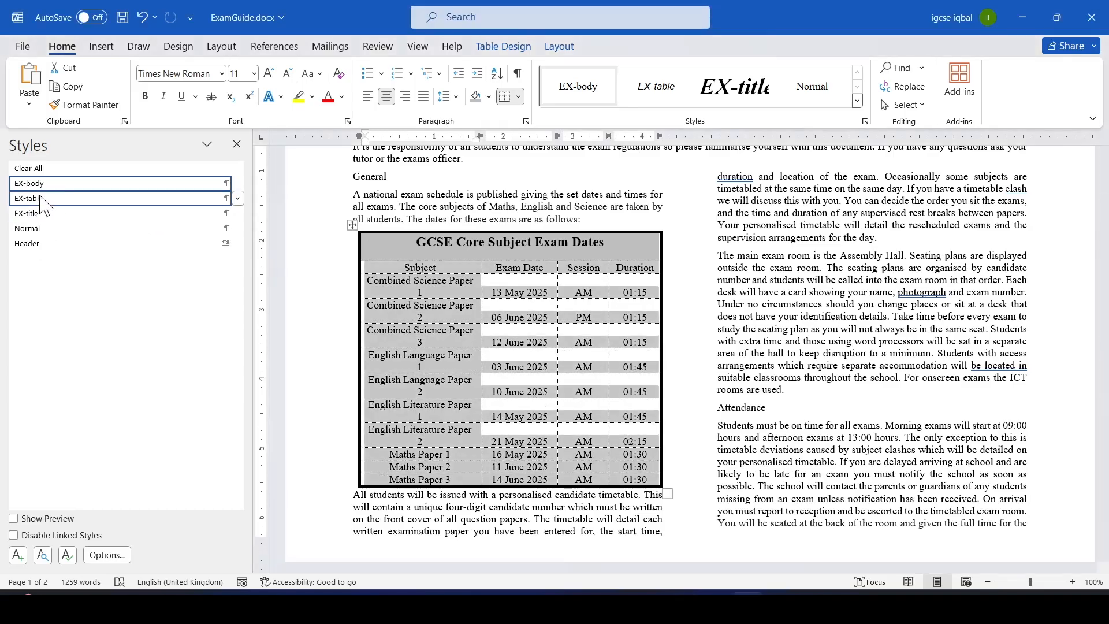
pyautogui.click(35, 198)
pyautogui.click(531, 340)
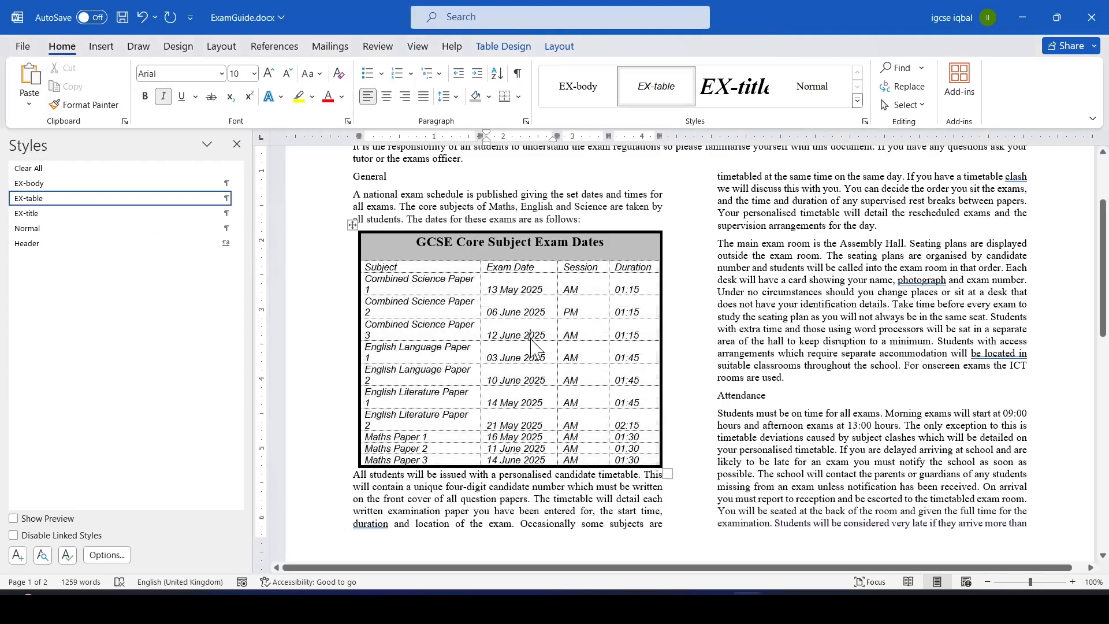
# Highlight "all text in each row displays on one line" in question 10.
pyautogui.hotkey('alt', 'Tab')
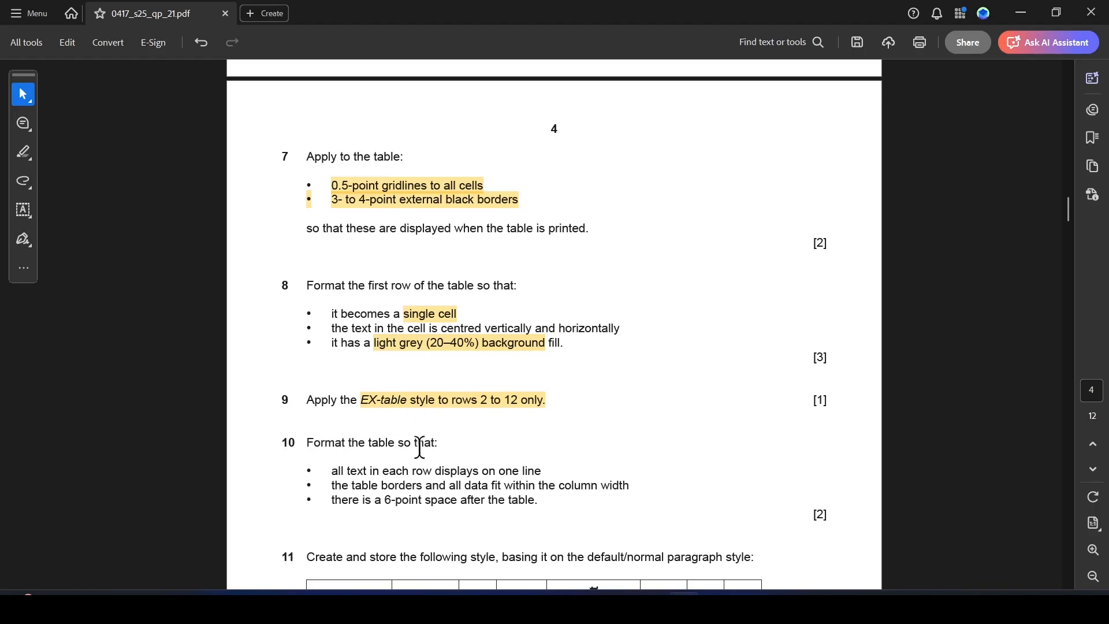
pyautogui.moveTo(332, 471); pyautogui.dragTo(526, 465)
pyautogui.click(564, 495)
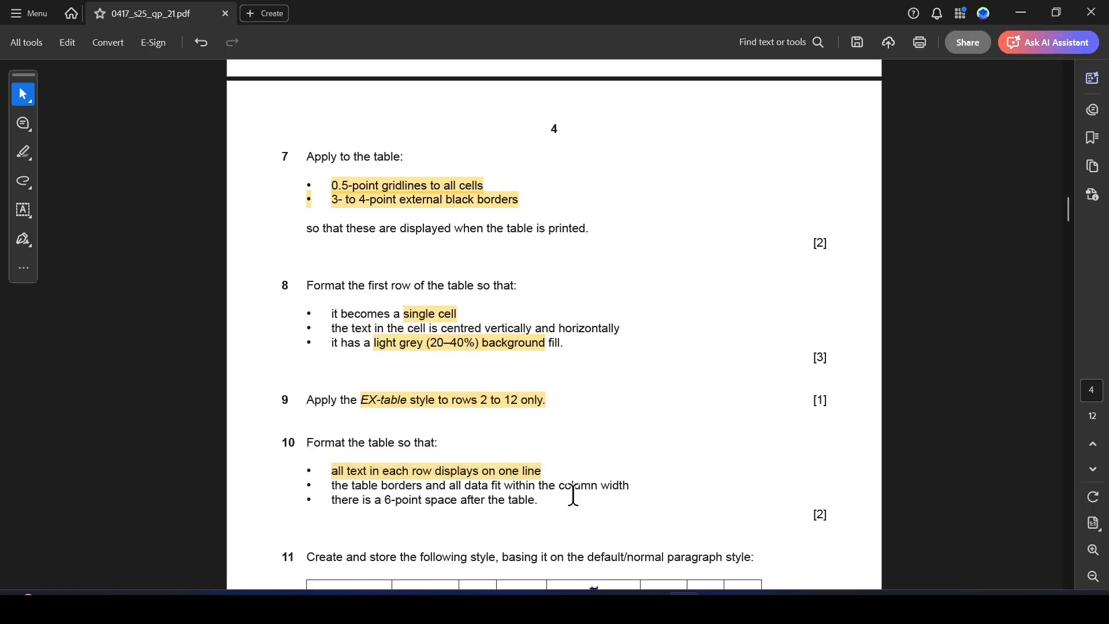
pyautogui.hotkey('alt', 'Tab')
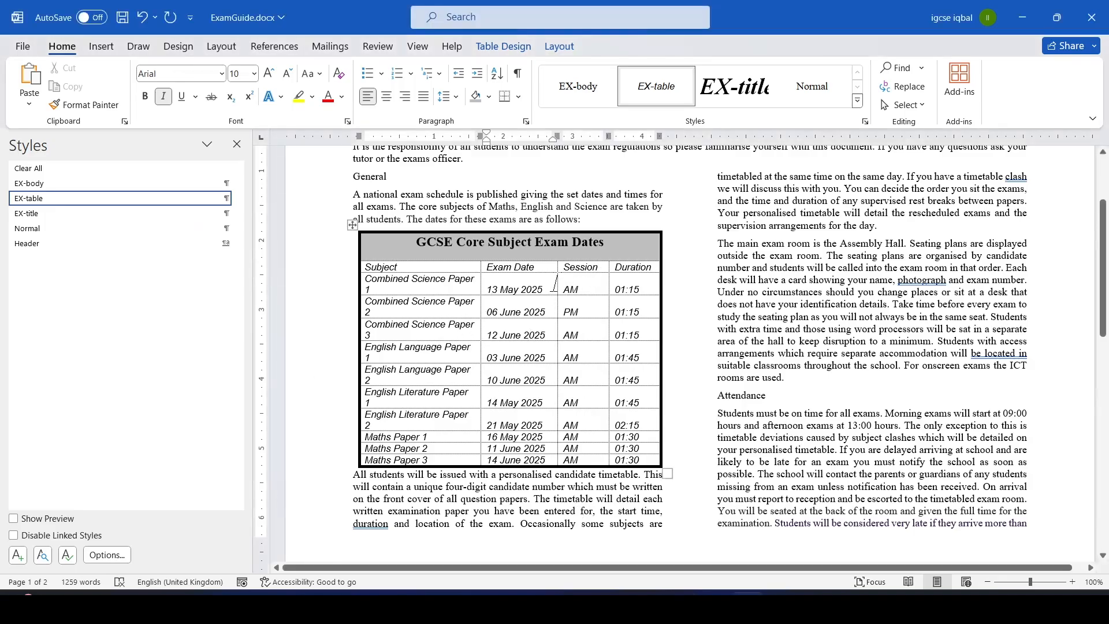
# Widen the Exam Date and Subject columns so every row's text fits on one line.
pyautogui.moveTo(558, 282); pyautogui.dragTo(565, 282)
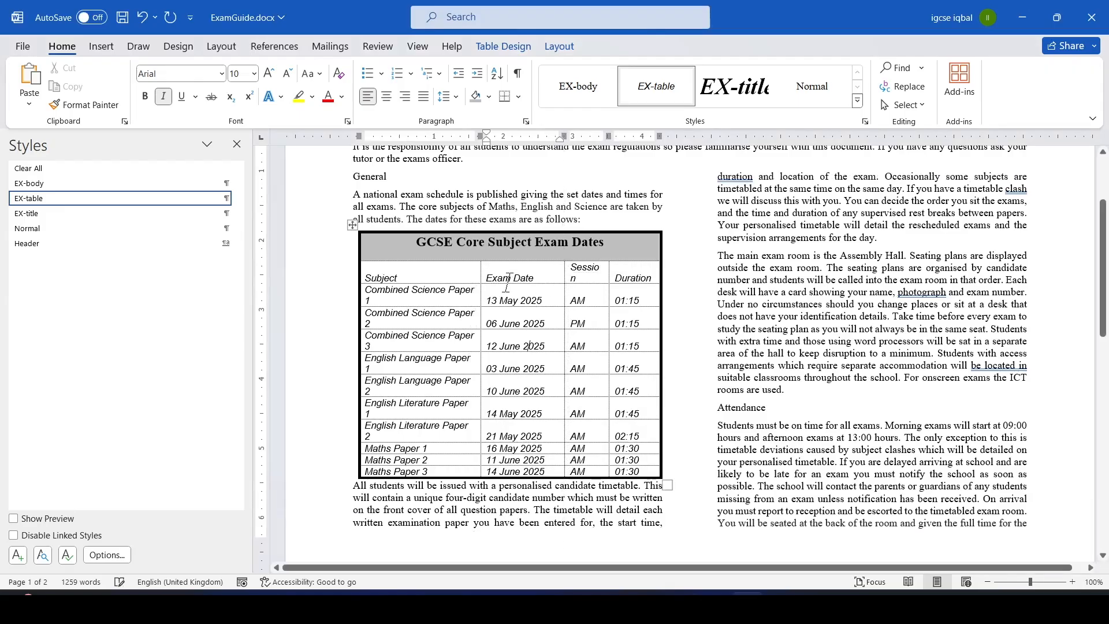
pyautogui.moveTo(480, 292); pyautogui.dragTo(491, 291)
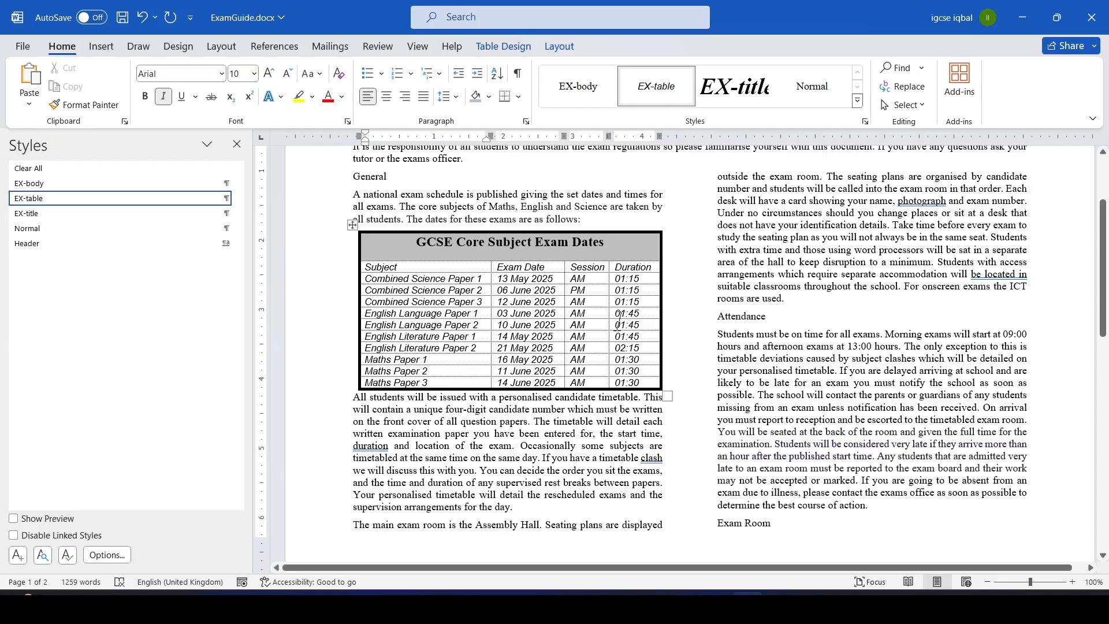
# Highlight "the table borders and all data fit within the column width" in question 10.
pyautogui.hotkey('alt', 'Tab')
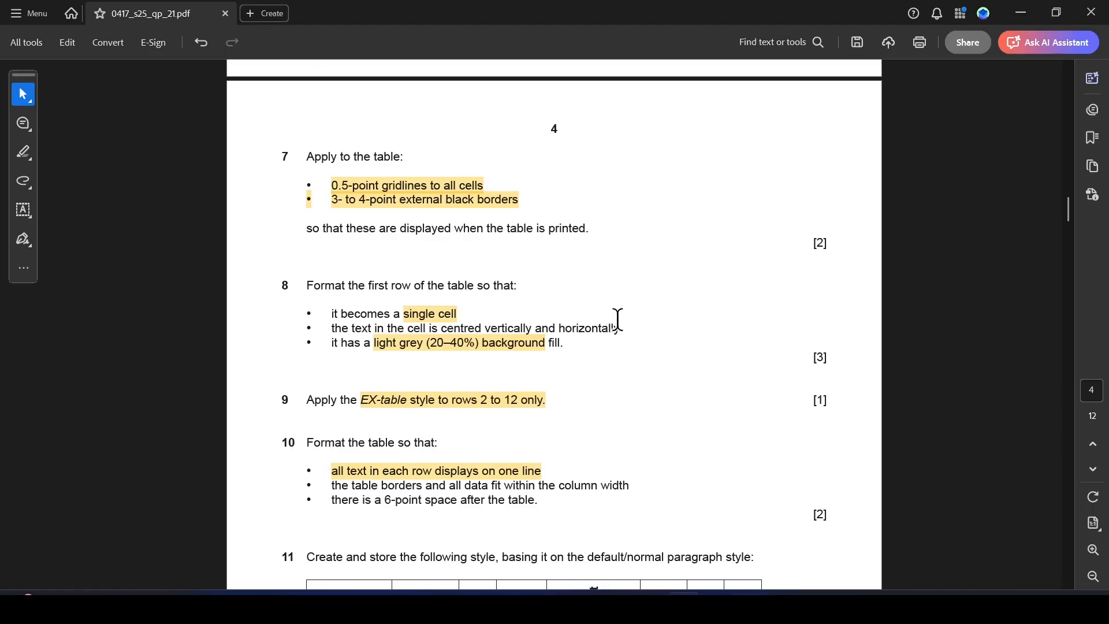
pyautogui.moveTo(333, 486); pyautogui.dragTo(638, 487)
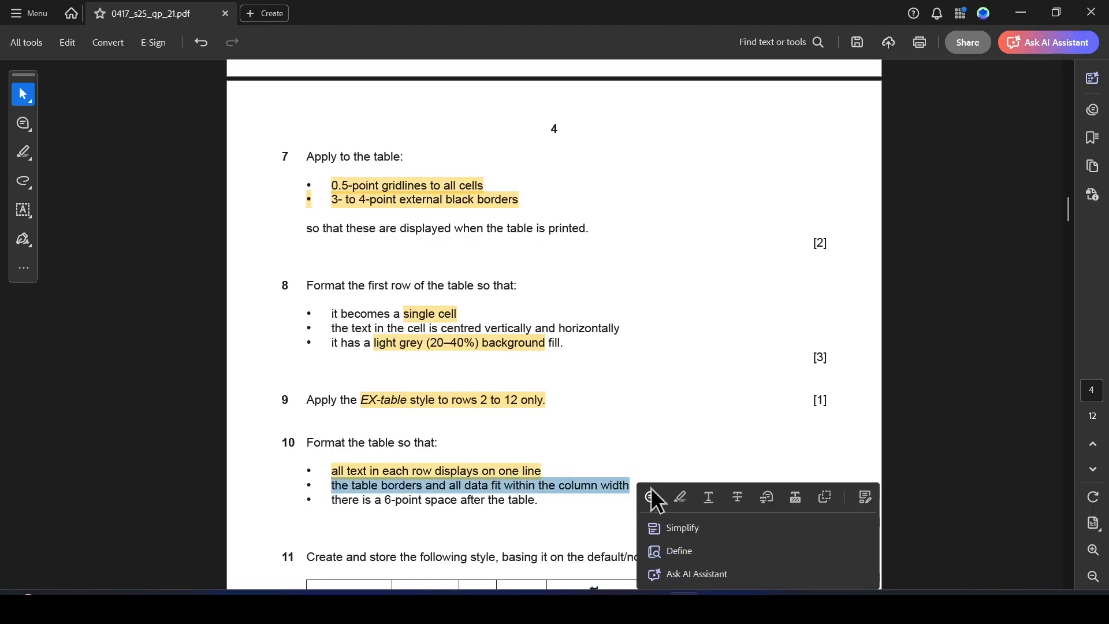
pyautogui.click(681, 498)
pyautogui.hotkey('alt', 'Tab')
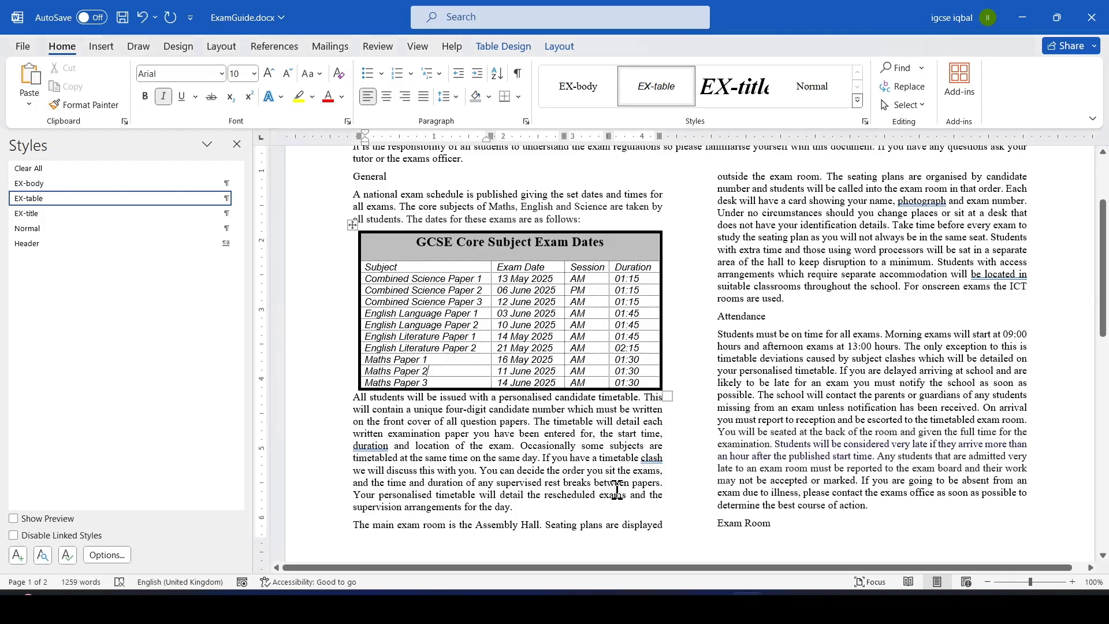
# Highlight "there is a 6-point space after the table" in question 10.
pyautogui.hotkey('alt', 'Tab')
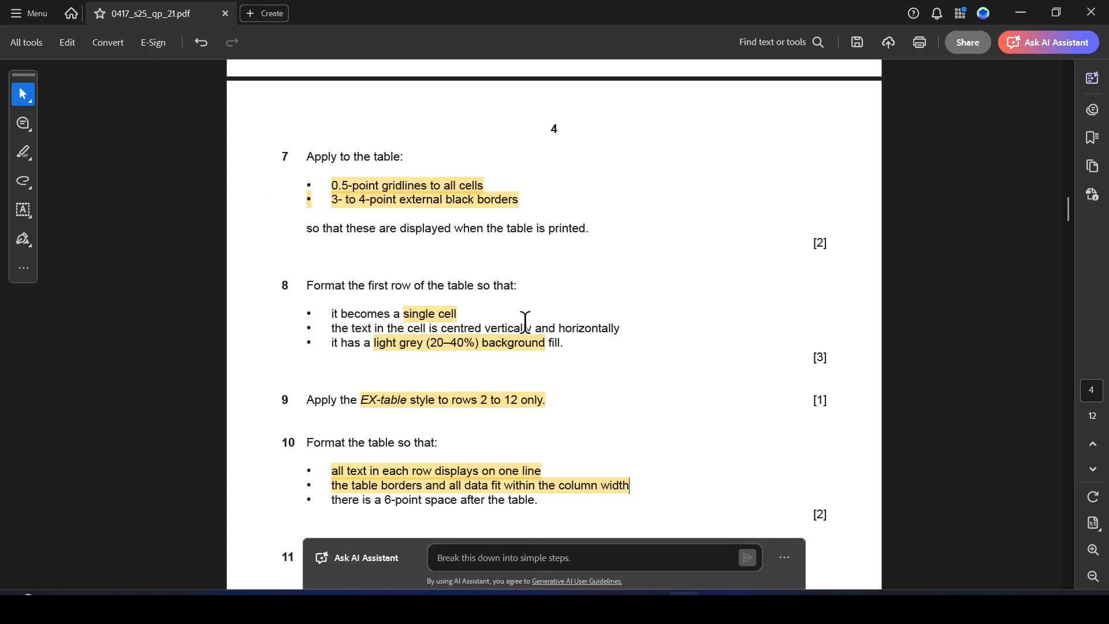
pyautogui.moveTo(333, 500); pyautogui.dragTo(527, 503)
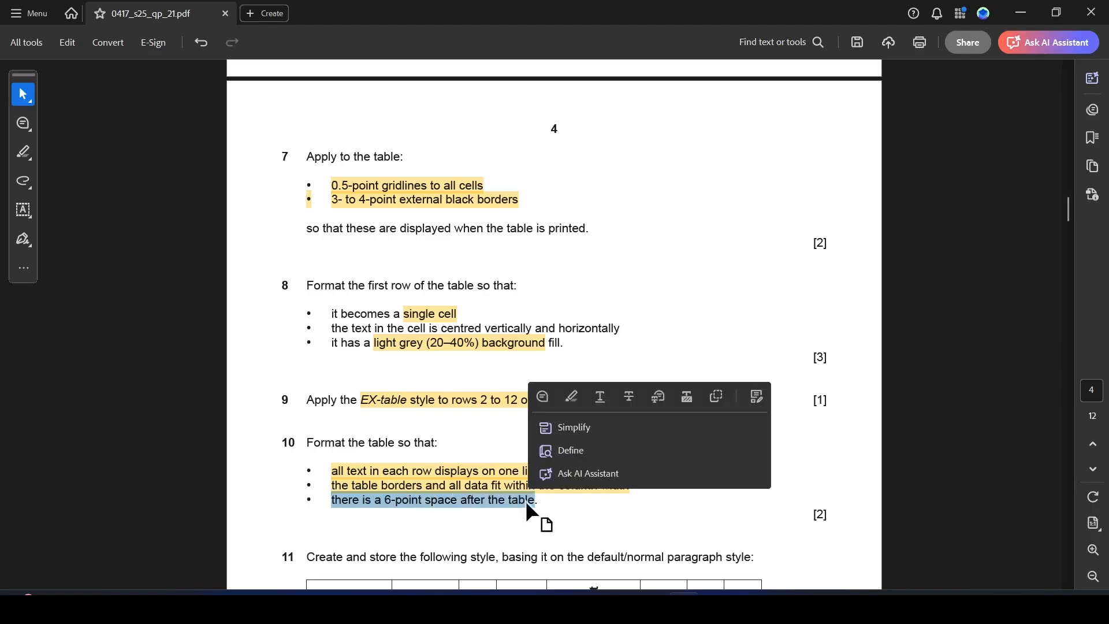
pyautogui.click(572, 395)
pyautogui.hotkey('alt', 'Tab')
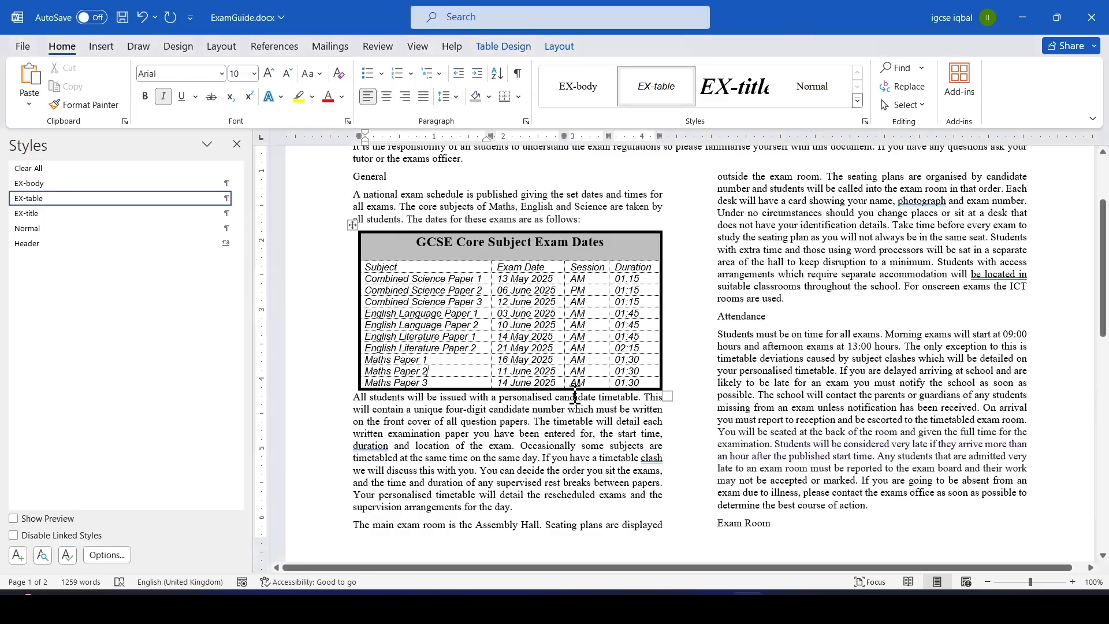
pyautogui.click(670, 386)
pyautogui.rightClick(670, 386)
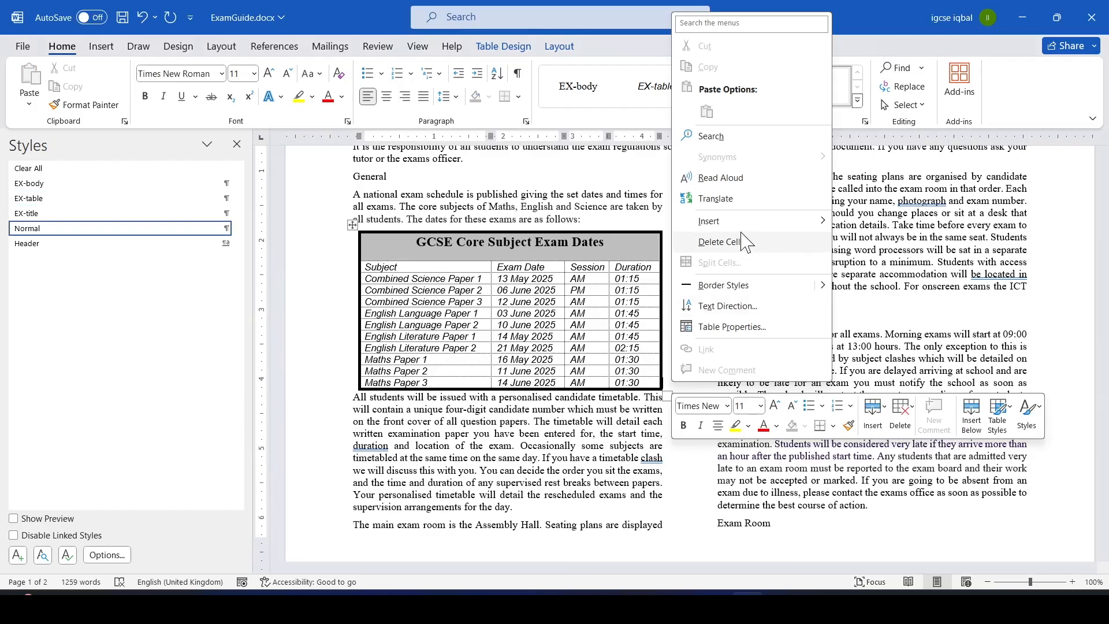
pyautogui.click(382, 424)
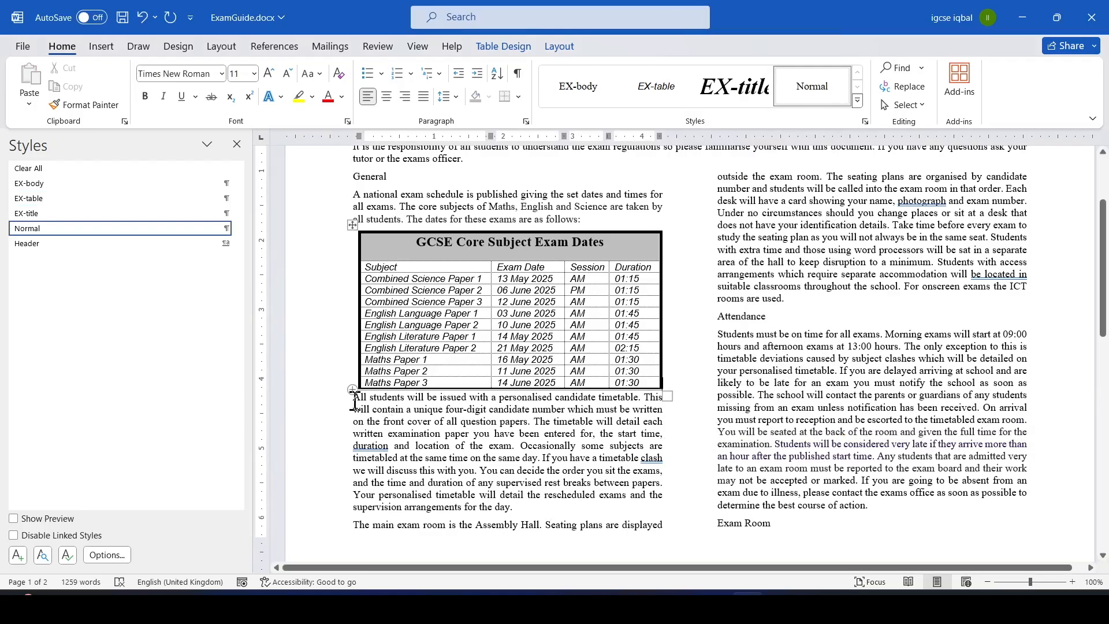
# Set 6 pt spacing before the paragraph that follows the table.
pyautogui.click(356, 403)
pyautogui.rightClick(356, 403)
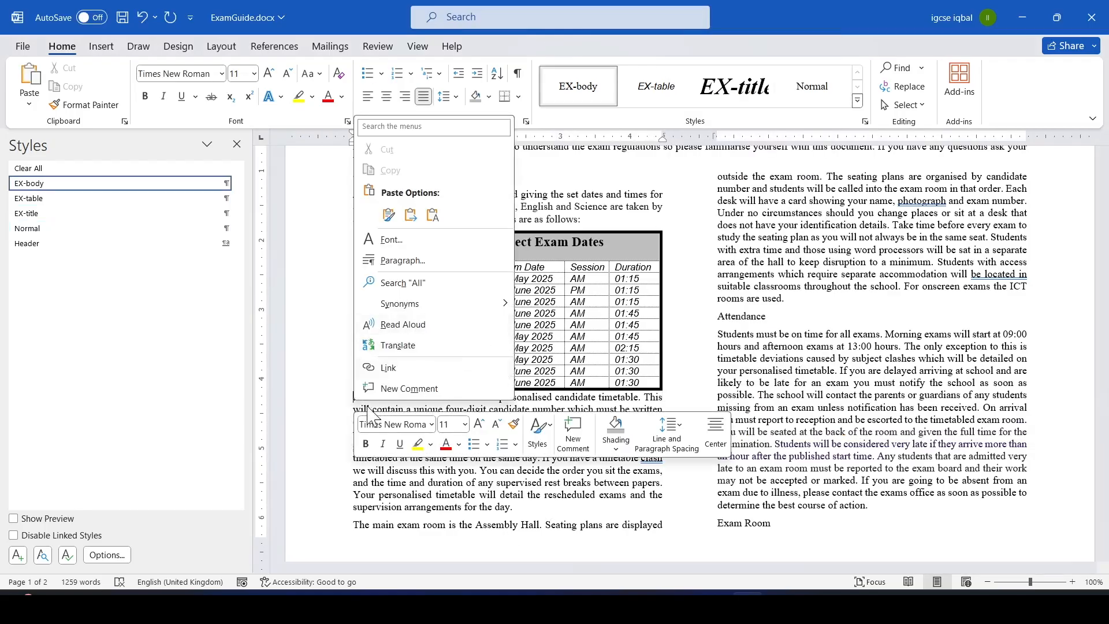
pyautogui.click(418, 261)
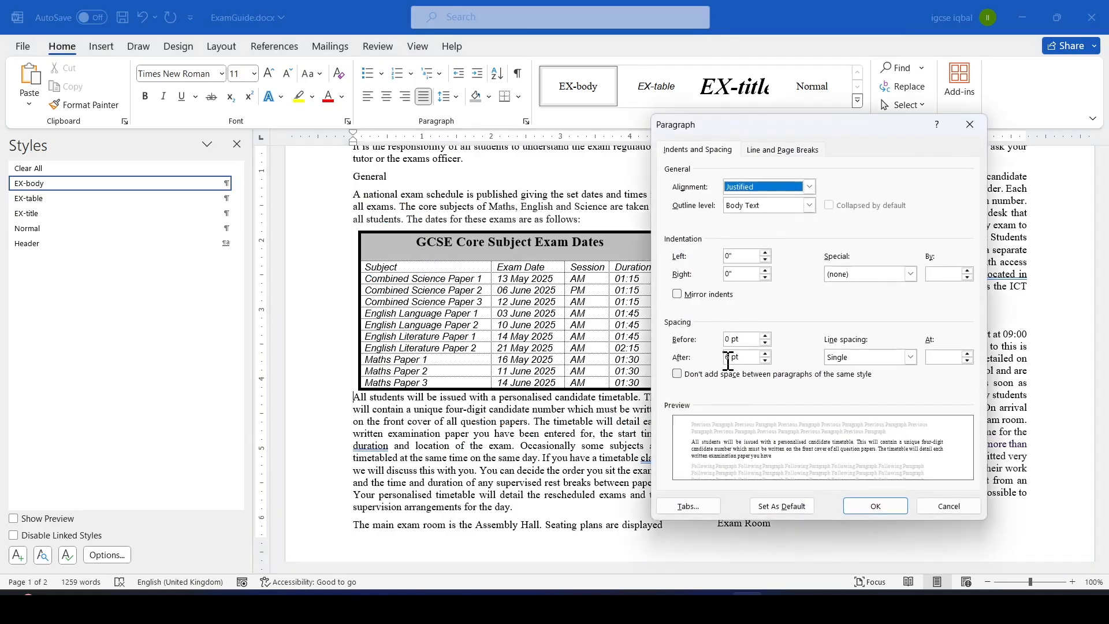
pyautogui.click(730, 357)
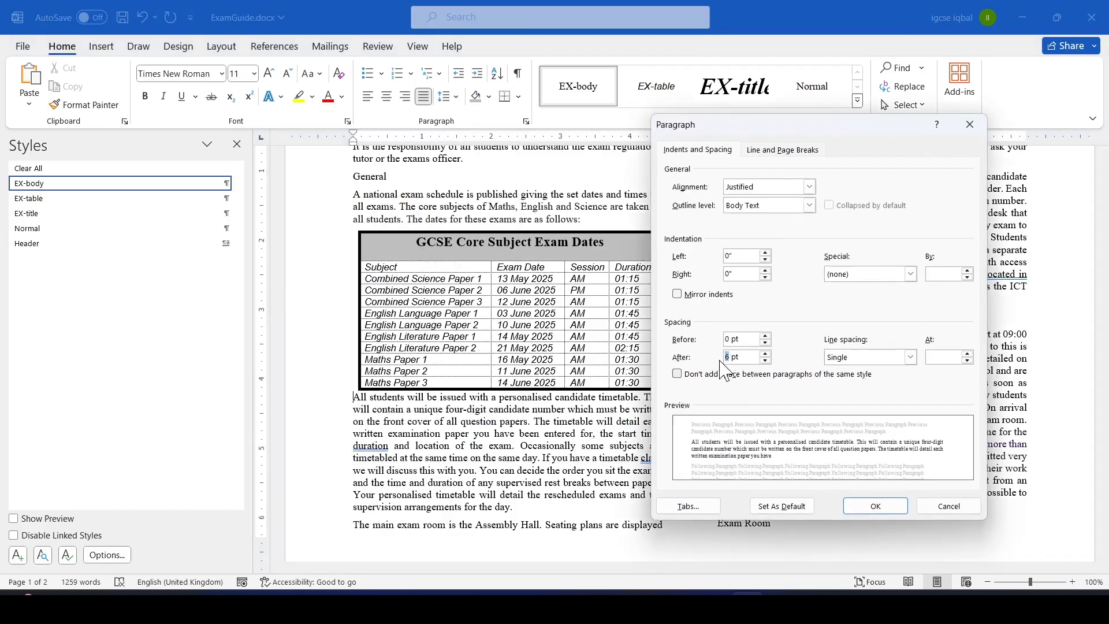
pyautogui.doubleClick(731, 340)
pyautogui.write('6')
pyautogui.click(878, 508)
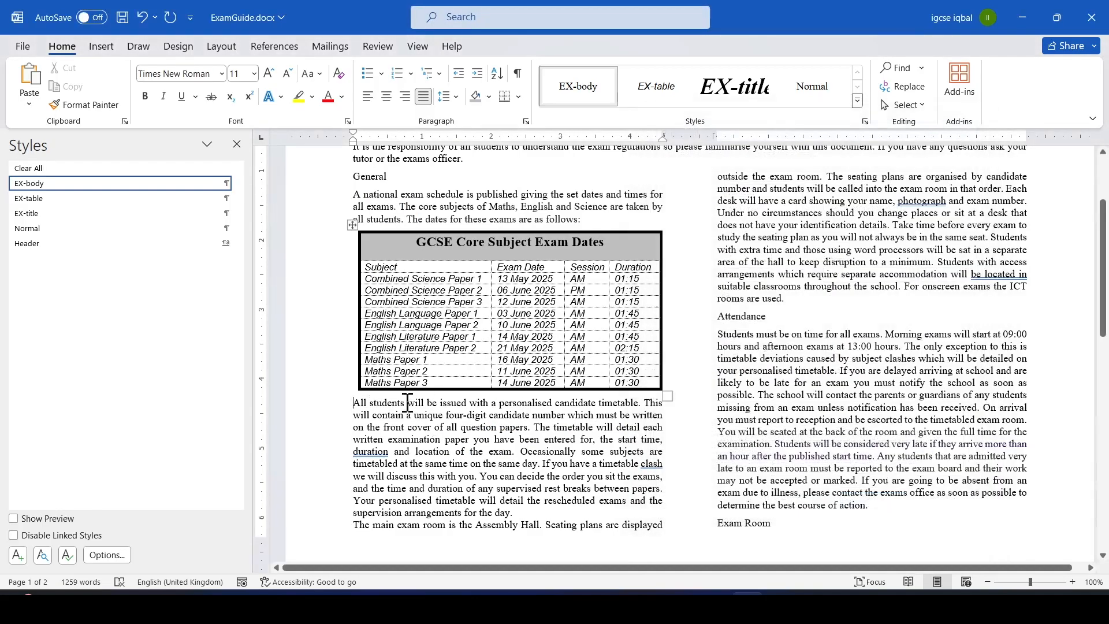
pyautogui.click(447, 427)
pyautogui.hotkey('alt', 'Tab')
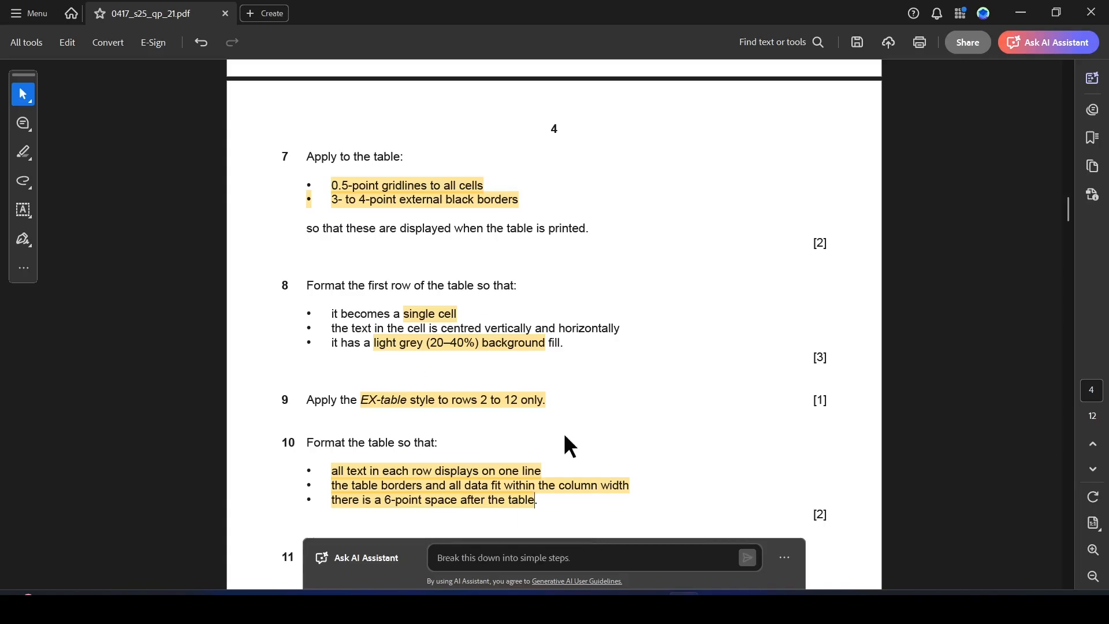
# Highlight "default/normal paragraph style:" in question 11 of the exam paper.
pyautogui.moveTo(1069, 209); pyautogui.dragTo(1068, 224)
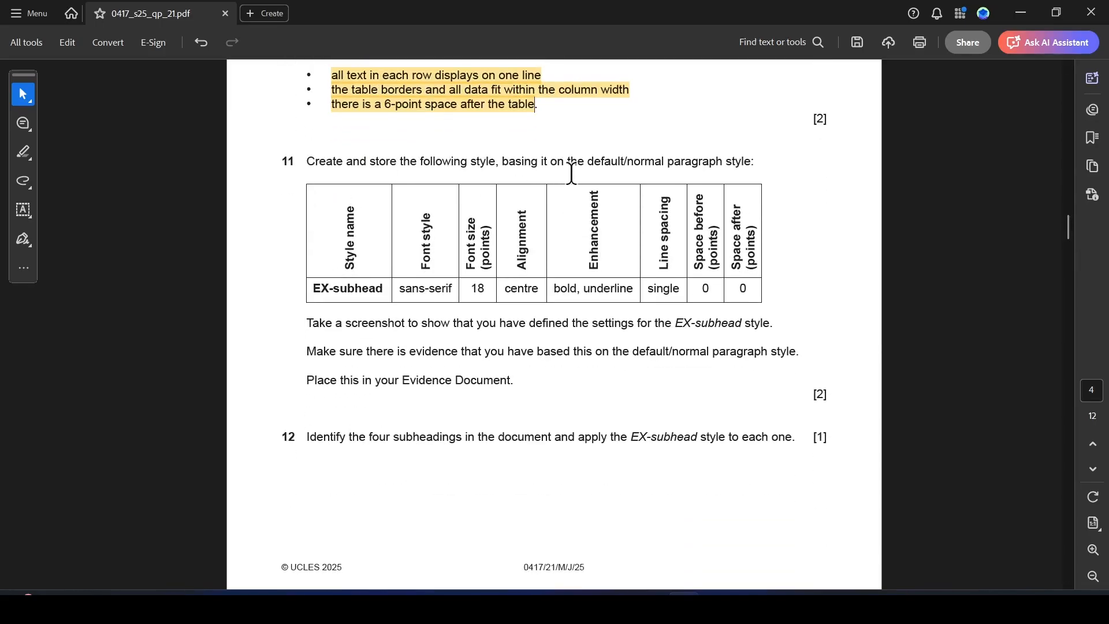
pyautogui.moveTo(592, 165); pyautogui.dragTo(751, 163)
pyautogui.click(792, 186)
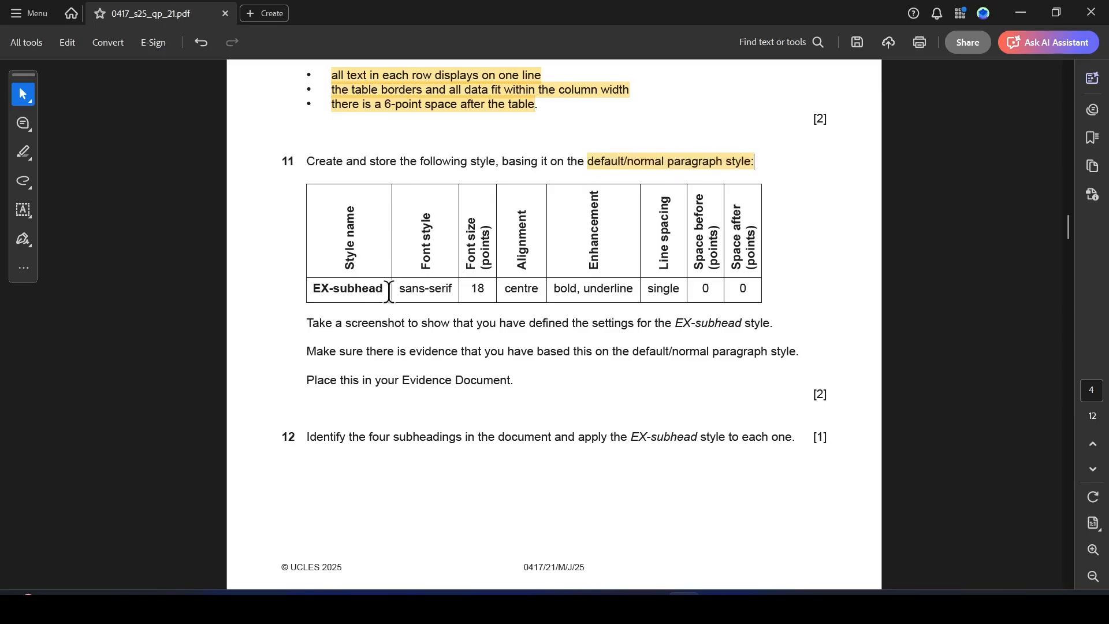
# Create a new paragraph style named EX-subhead based on the Normal style.
pyautogui.moveTo(388, 289); pyautogui.dragTo(311, 288)
pyautogui.hotkey('alt', 'Tab')
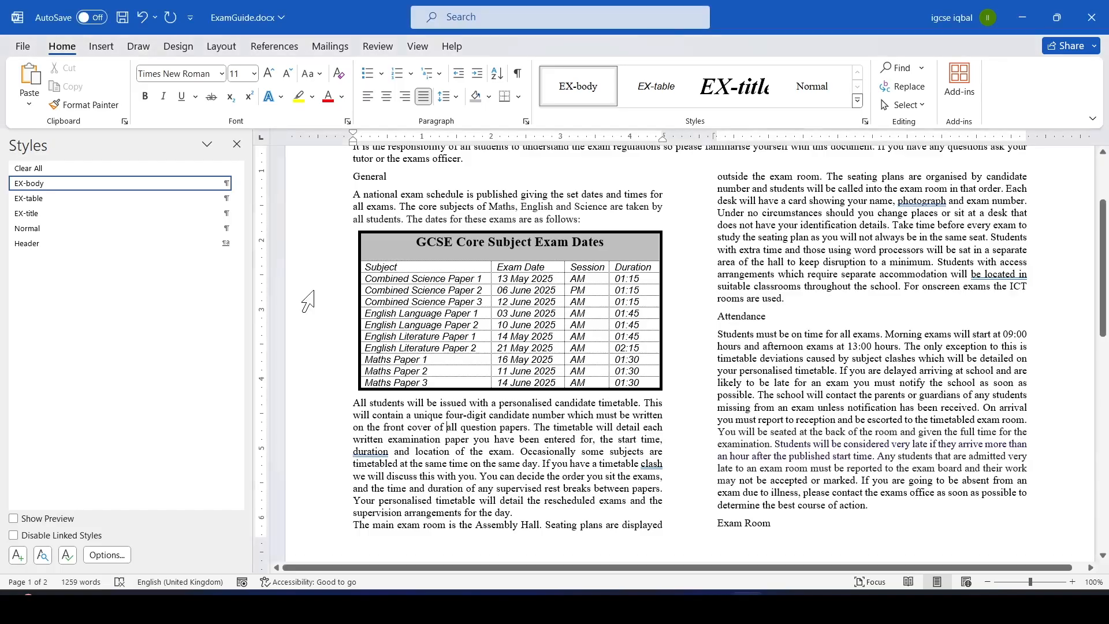
pyautogui.click(16, 555)
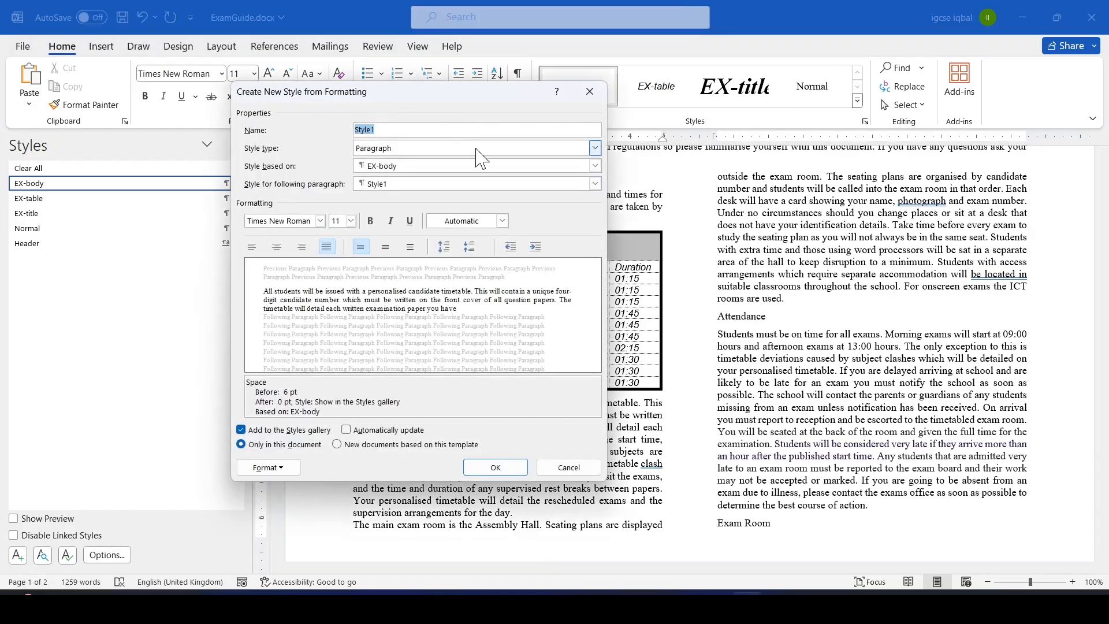
pyautogui.write('EX-subhead')
pyautogui.click(595, 167)
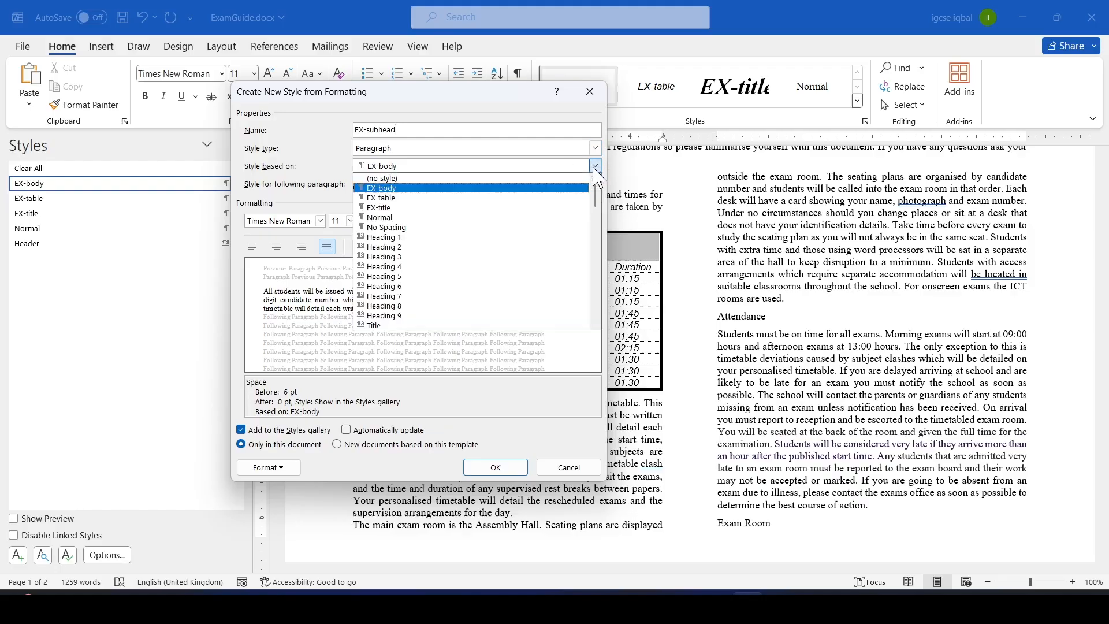
pyautogui.click(392, 218)
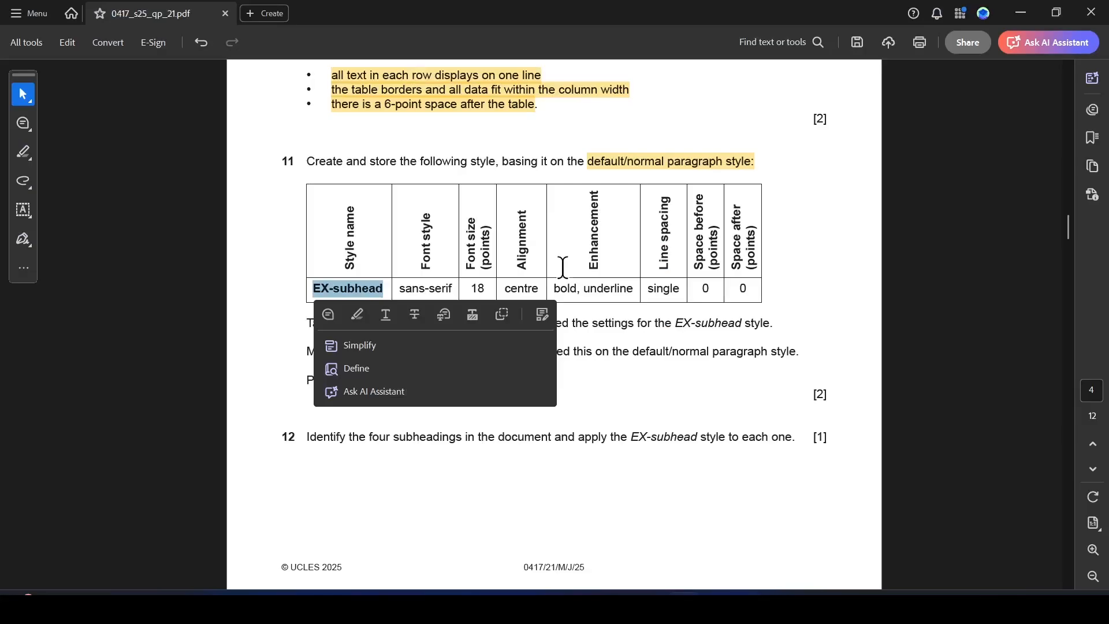
# Set the EX-subhead style's font to Arial at 18 pt.
pyautogui.hotkey('alt', 'Tab')
pyautogui.click(611, 307)
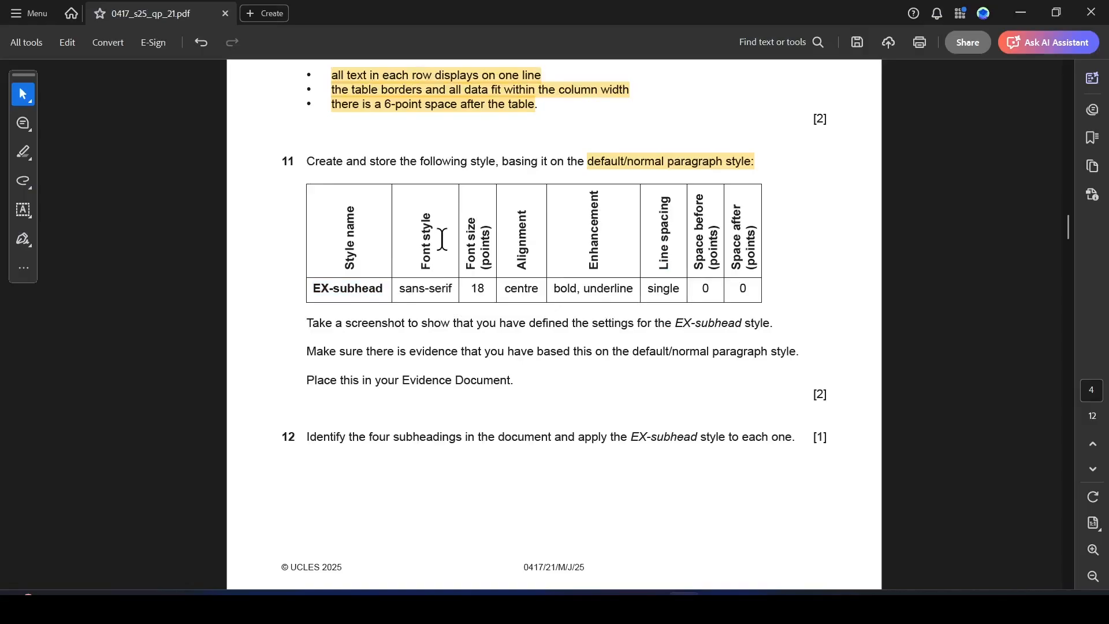
pyautogui.hotkey('alt', 'Tab')
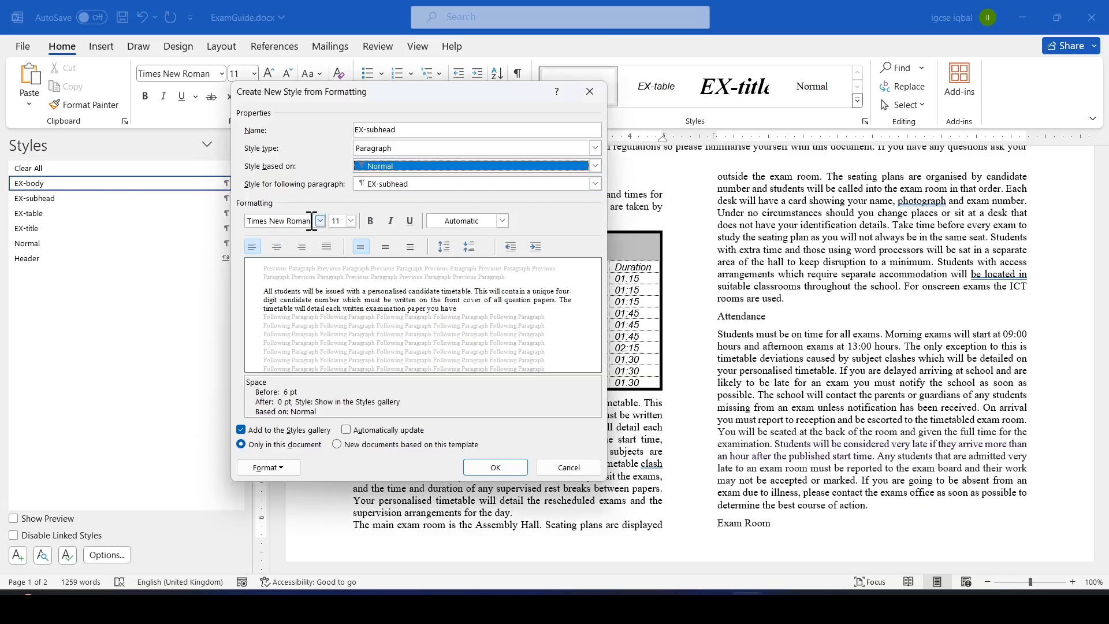
pyautogui.click(323, 224)
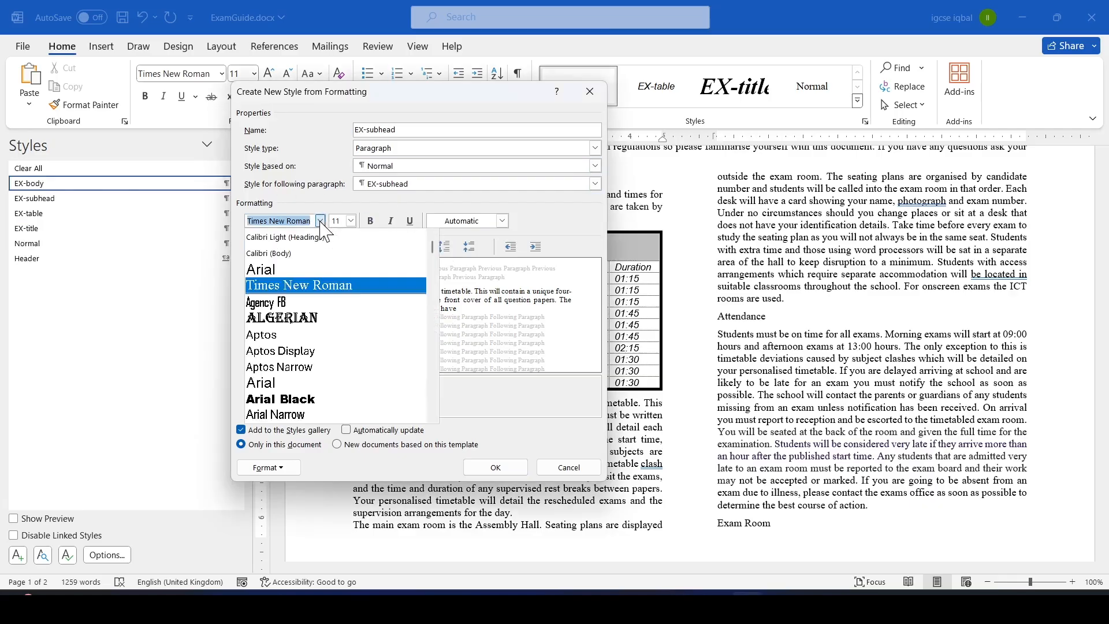
pyautogui.click(266, 268)
pyautogui.hotkey('alt', 'Tab')
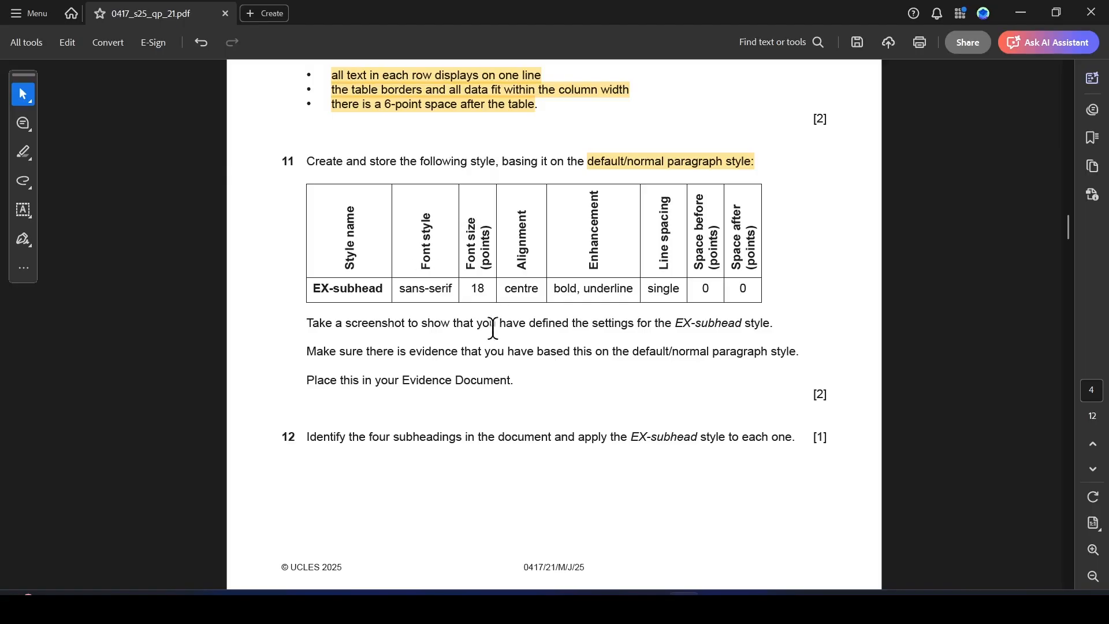
pyautogui.hotkey('alt', 'Tab')
pyautogui.click(350, 220)
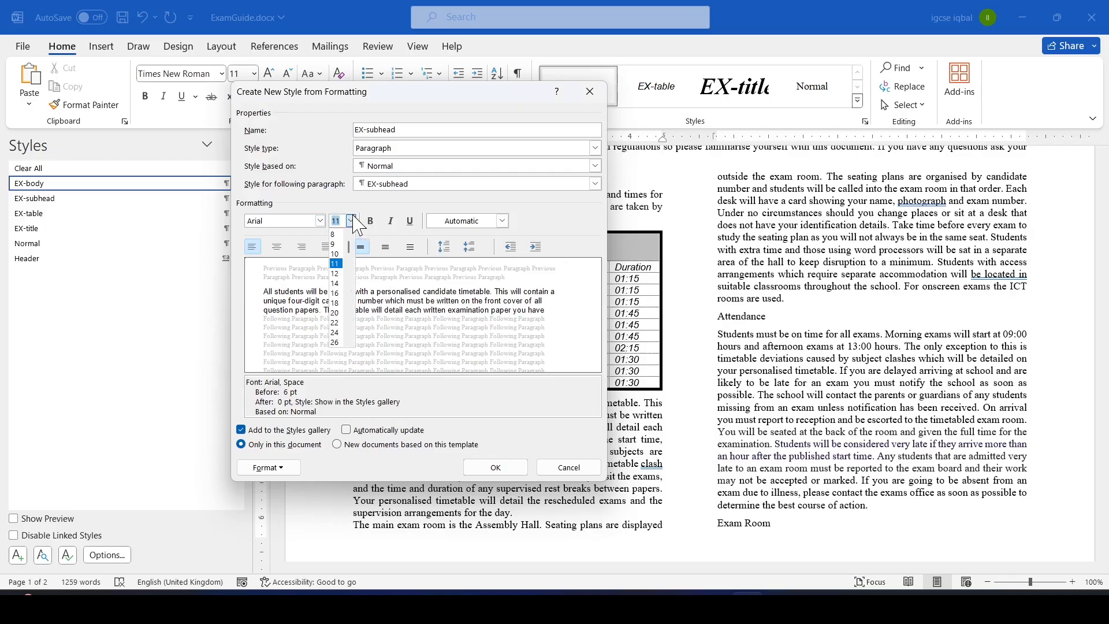
pyautogui.click(339, 303)
# Set the EX-subhead style's paragraph alignment to Centered.
pyautogui.hotkey('alt', 'Tab')
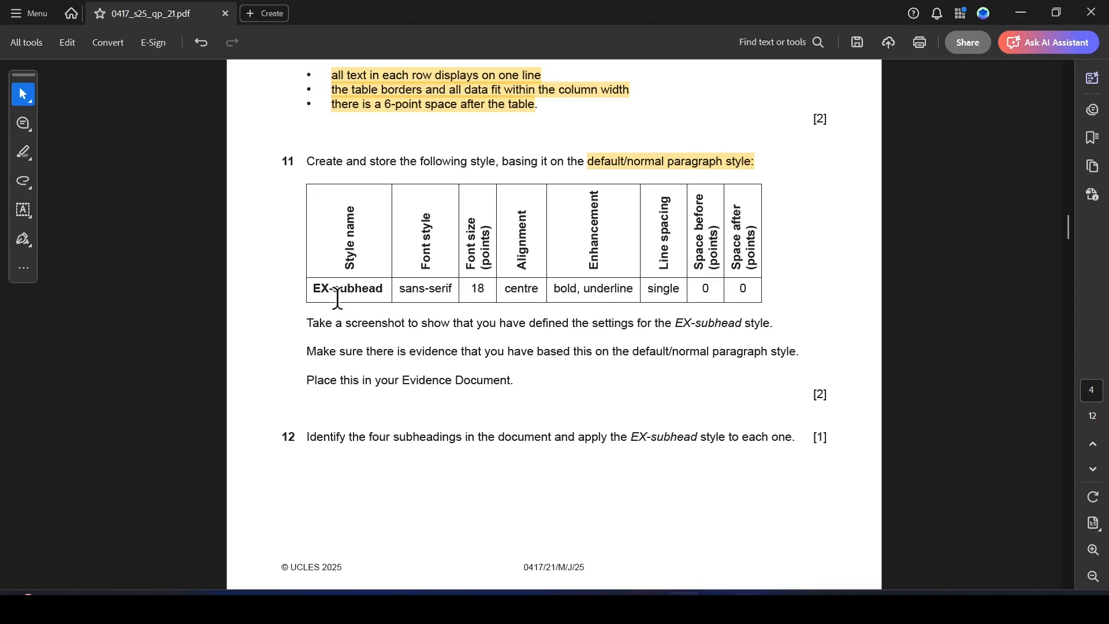
pyautogui.hotkey('alt', 'Tab')
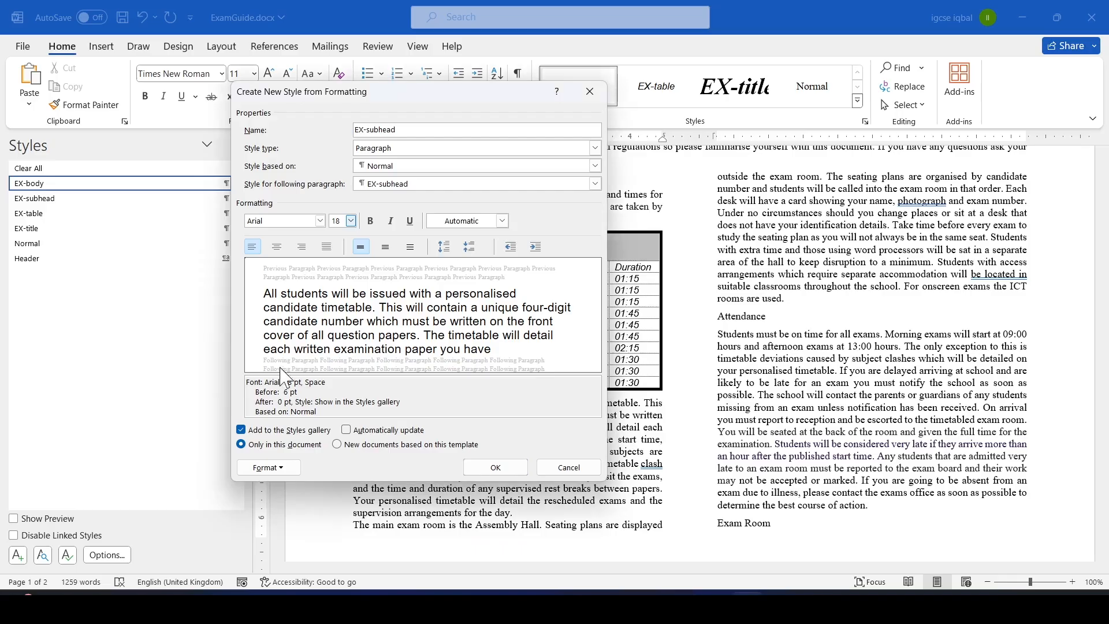
pyautogui.click(289, 470)
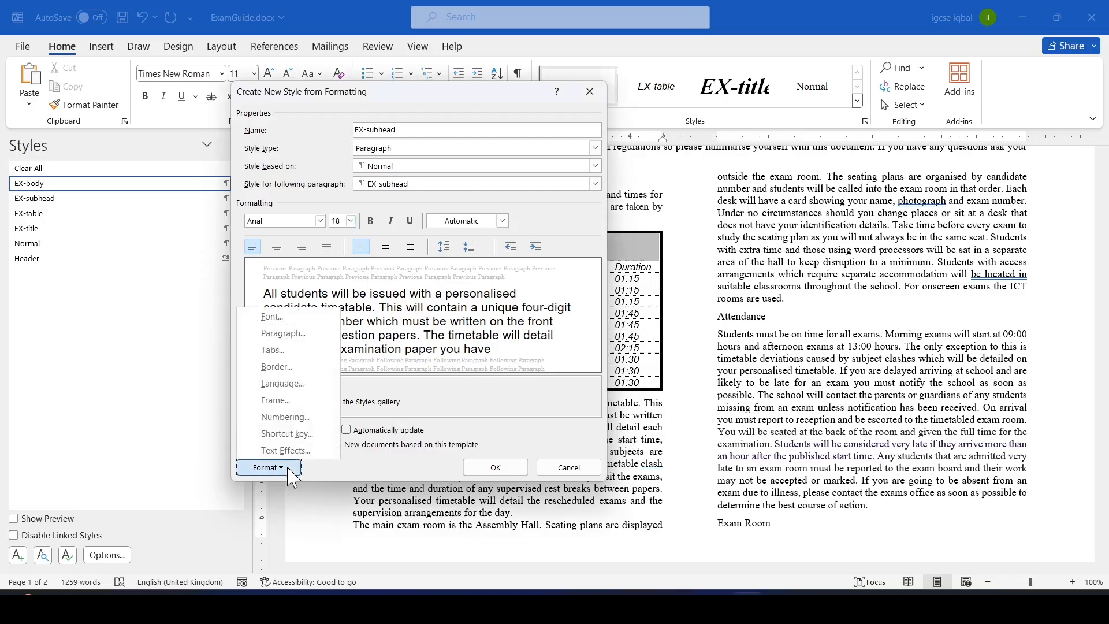
pyautogui.click(284, 340)
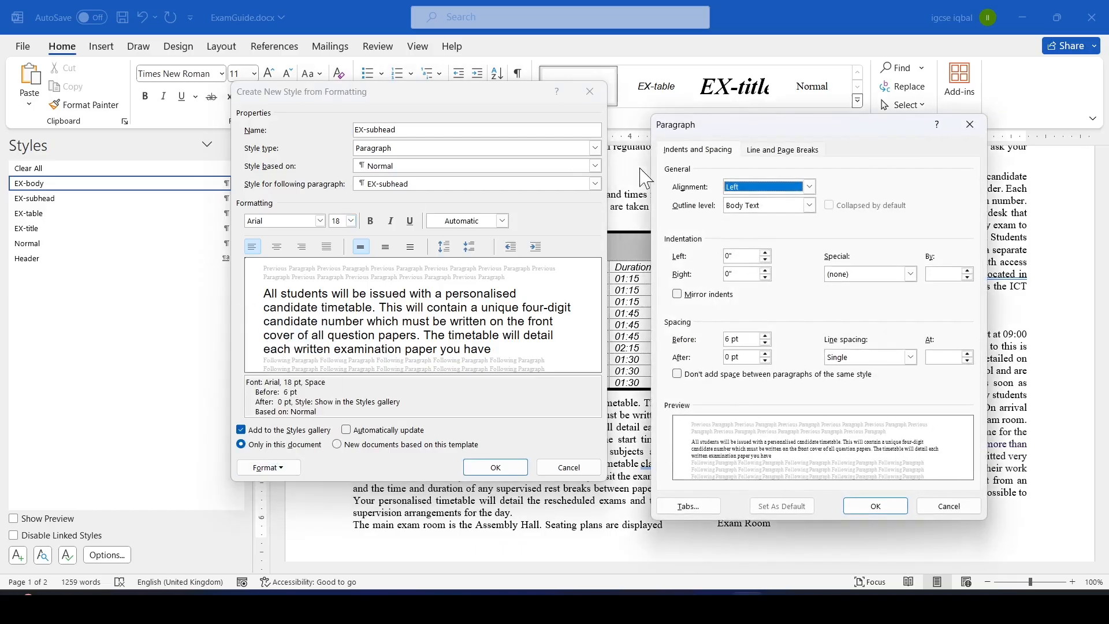
pyautogui.click(810, 187)
pyautogui.click(748, 210)
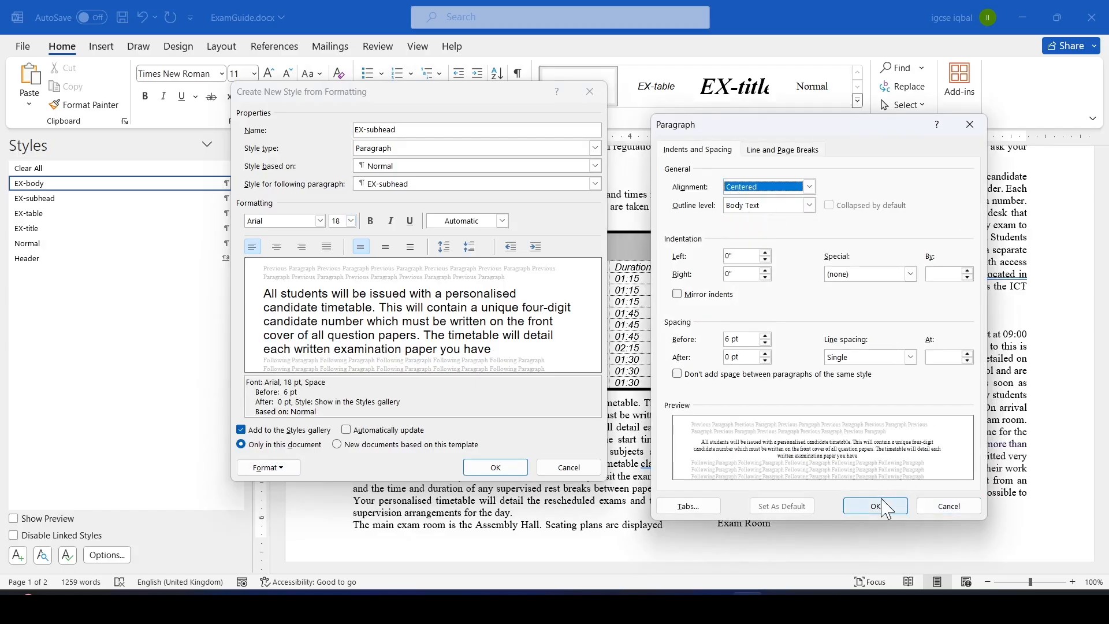
pyautogui.hotkey('alt', 'Tab')
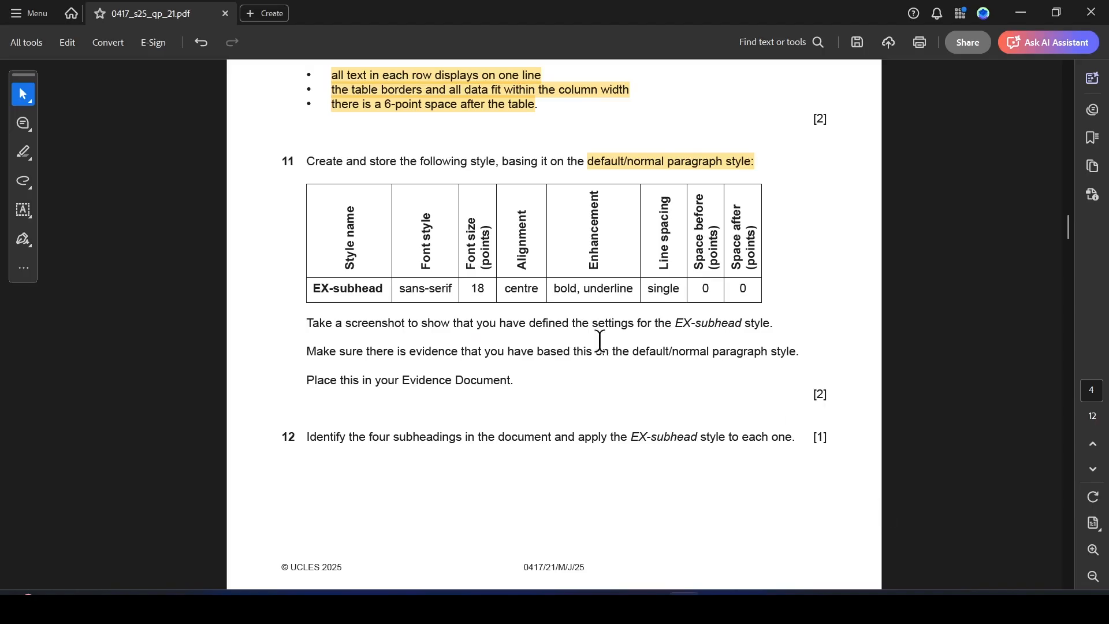
pyautogui.hotkey('alt', 'Tab')
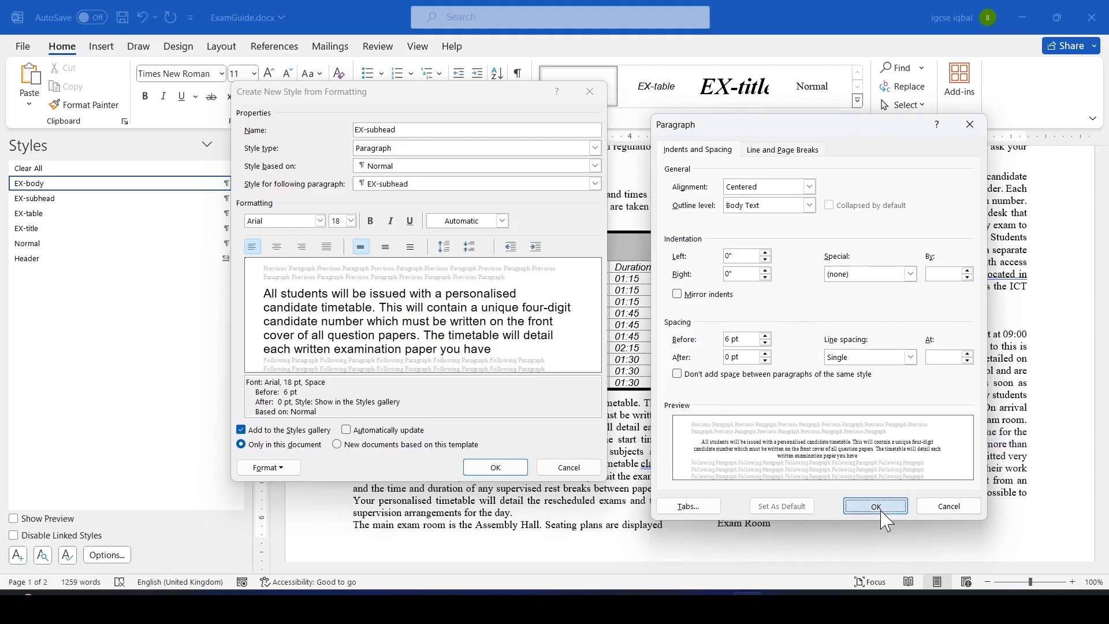
pyautogui.click(884, 510)
# Make the EX-subhead style bold and underlined.
pyautogui.hotkey('alt', 'Tab')
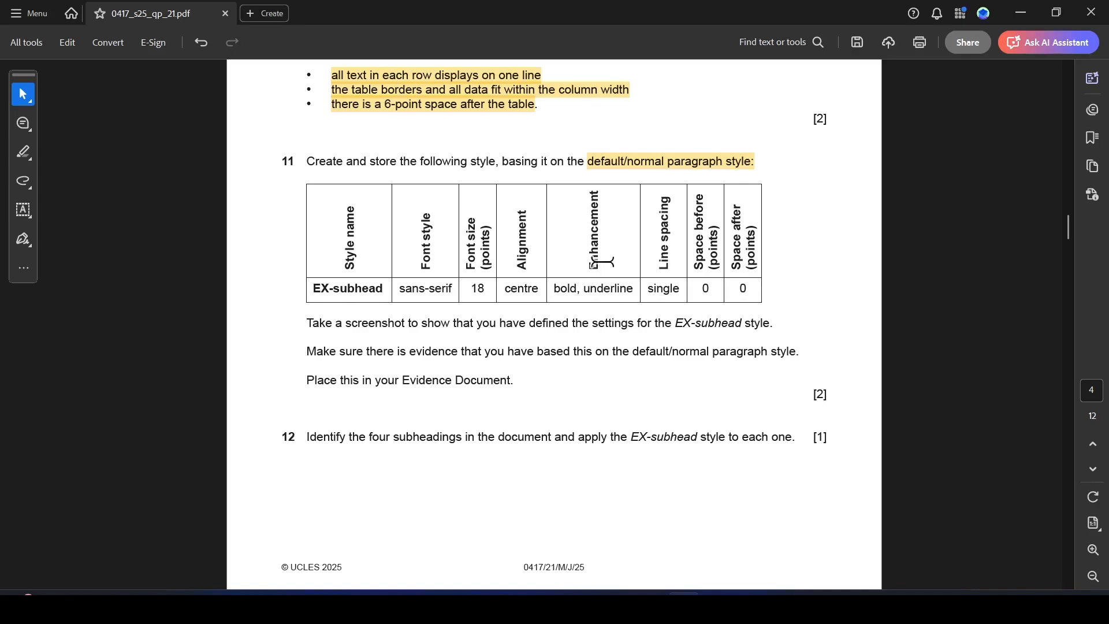
pyautogui.hotkey('alt', 'Tab')
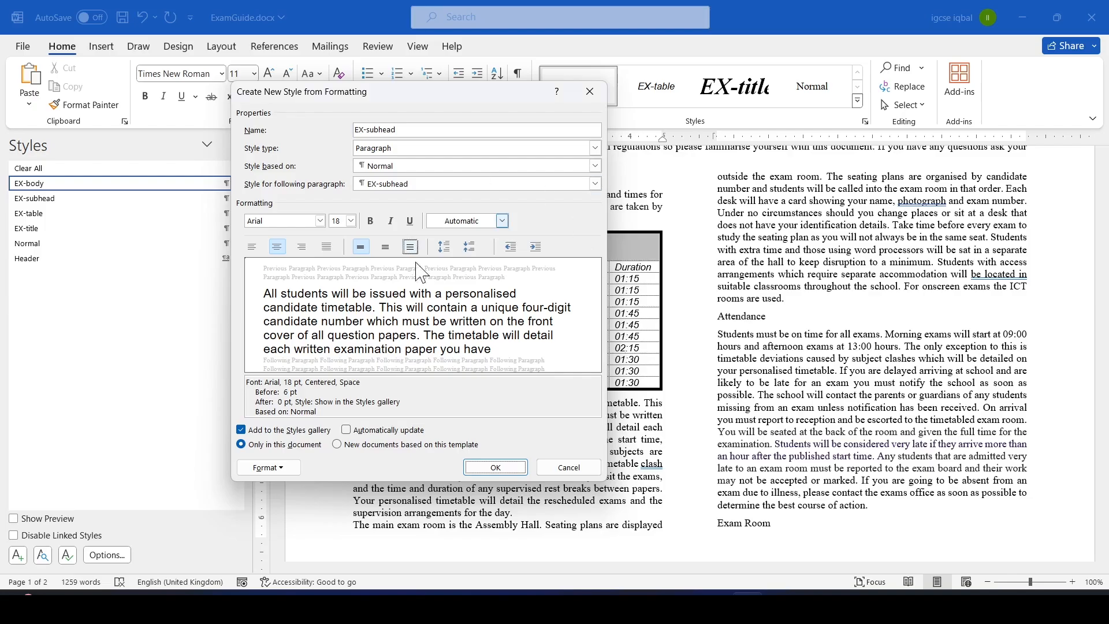
pyautogui.click(371, 220)
pyautogui.click(410, 222)
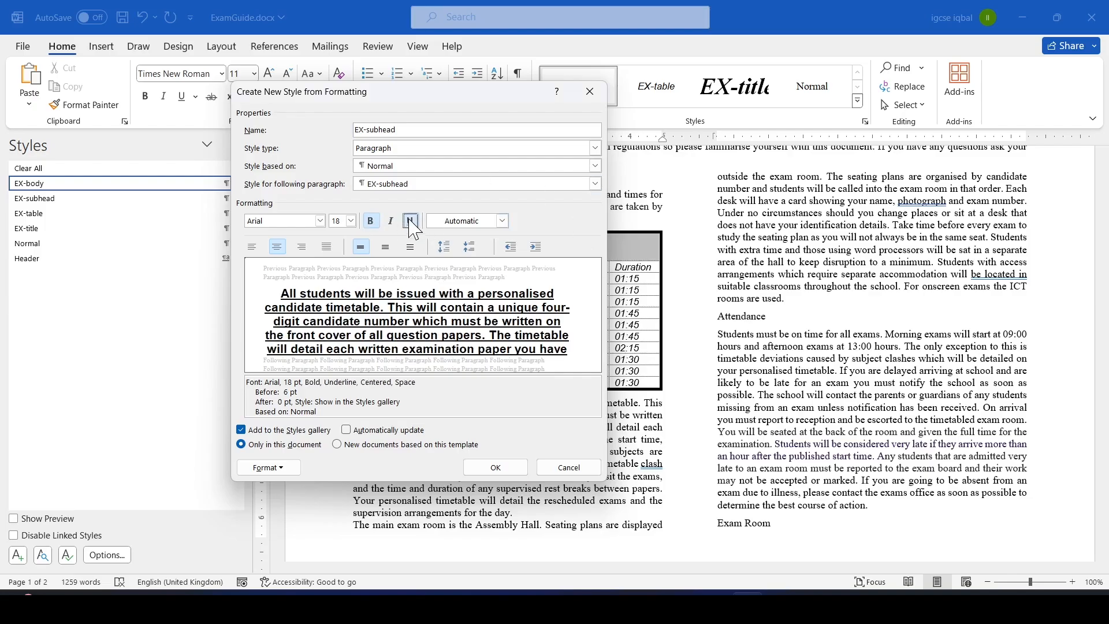
# Set single line spacing and 0 pt space before in the style's paragraph settings and save the EX-subhead style.
pyautogui.hotkey('alt', 'Tab')
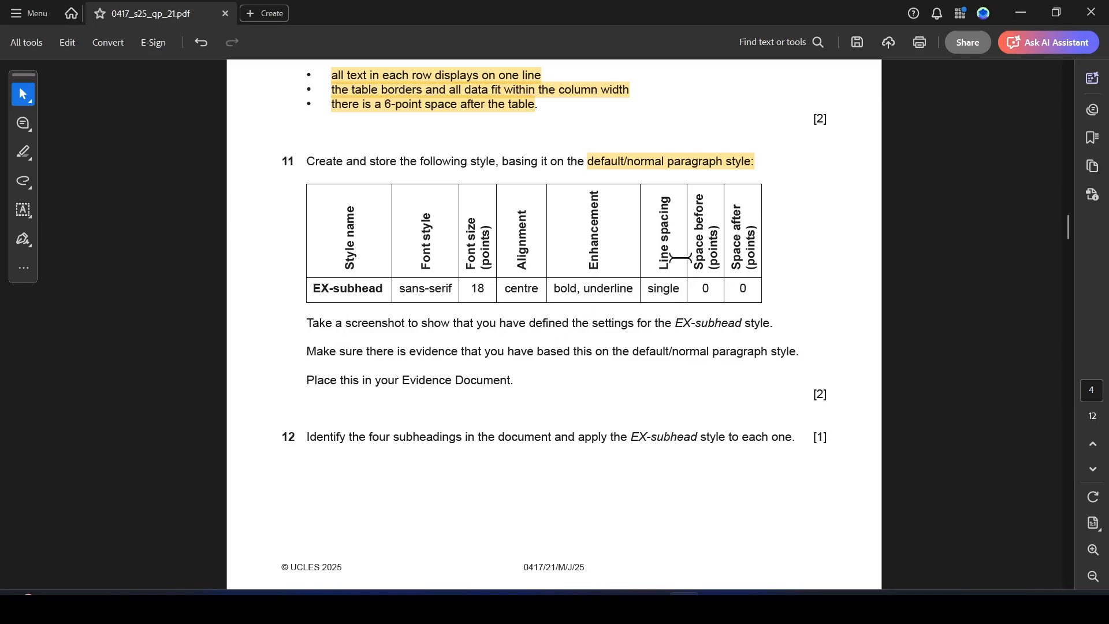
pyautogui.hotkey('alt', 'Tab')
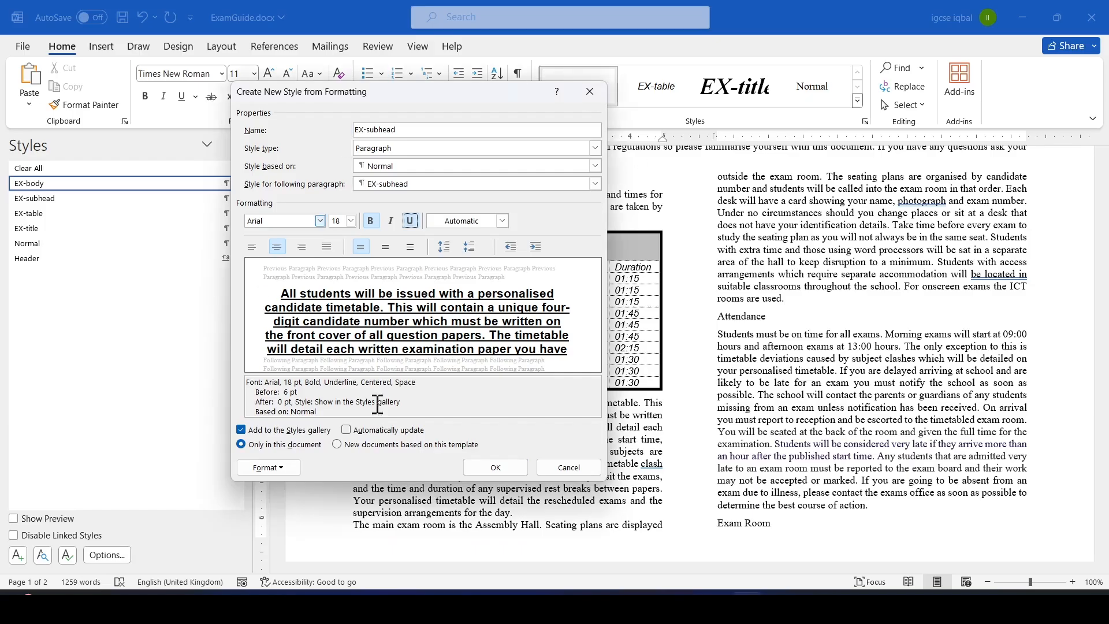
pyautogui.click(281, 468)
pyautogui.click(296, 340)
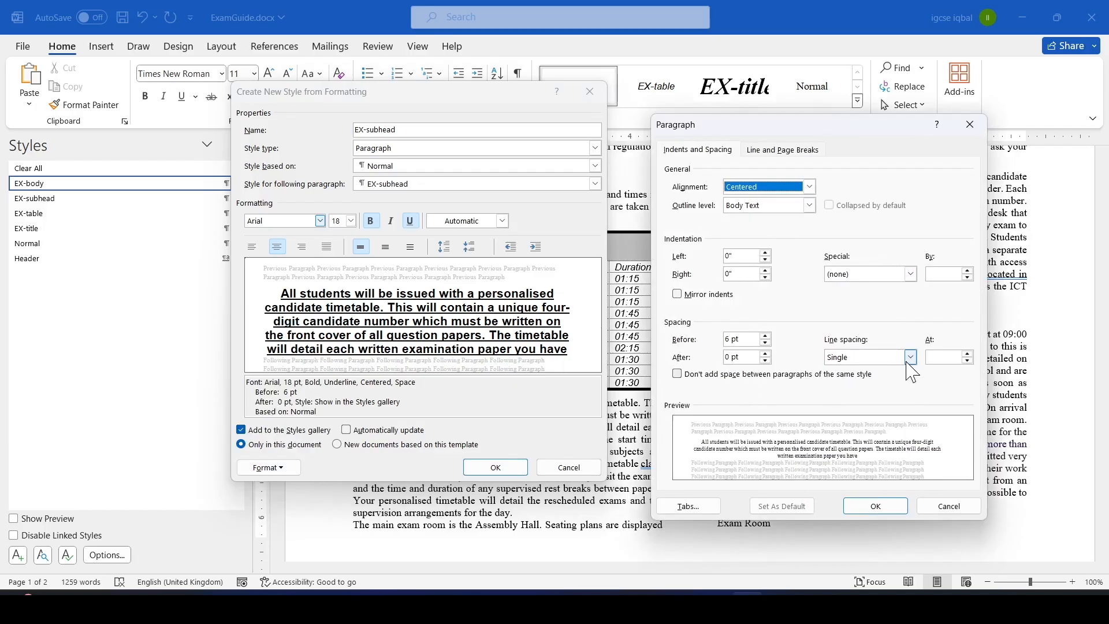
pyautogui.click(910, 358)
pyautogui.click(838, 366)
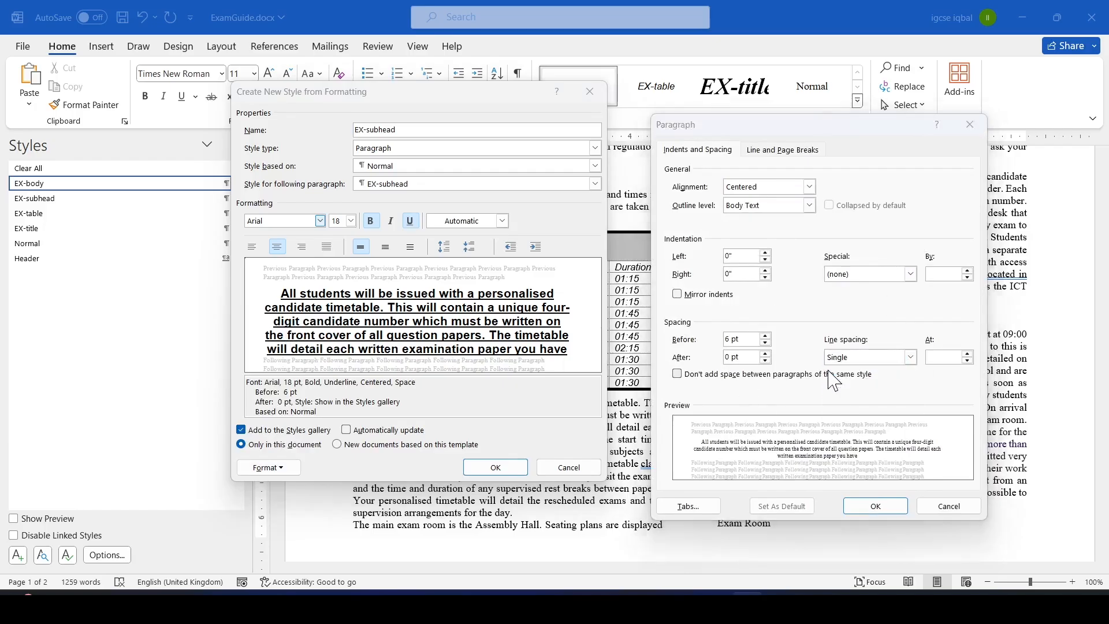
pyautogui.hotkey('alt', 'Tab')
pyautogui.hotkey('alt', 'Tab')
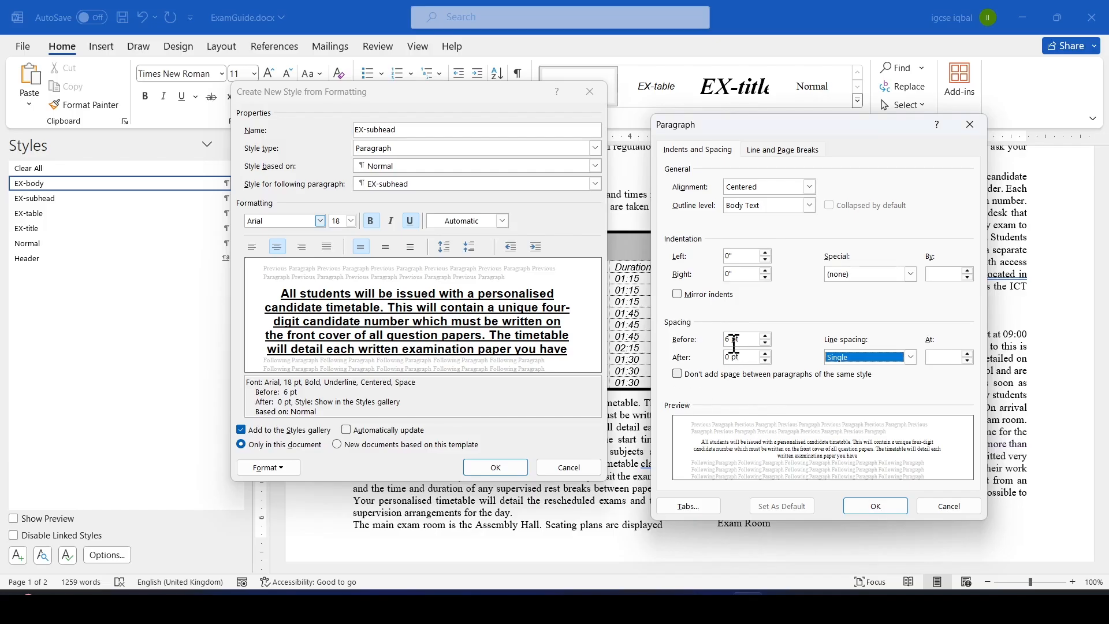
pyautogui.moveTo(729, 341); pyautogui.dragTo(710, 348)
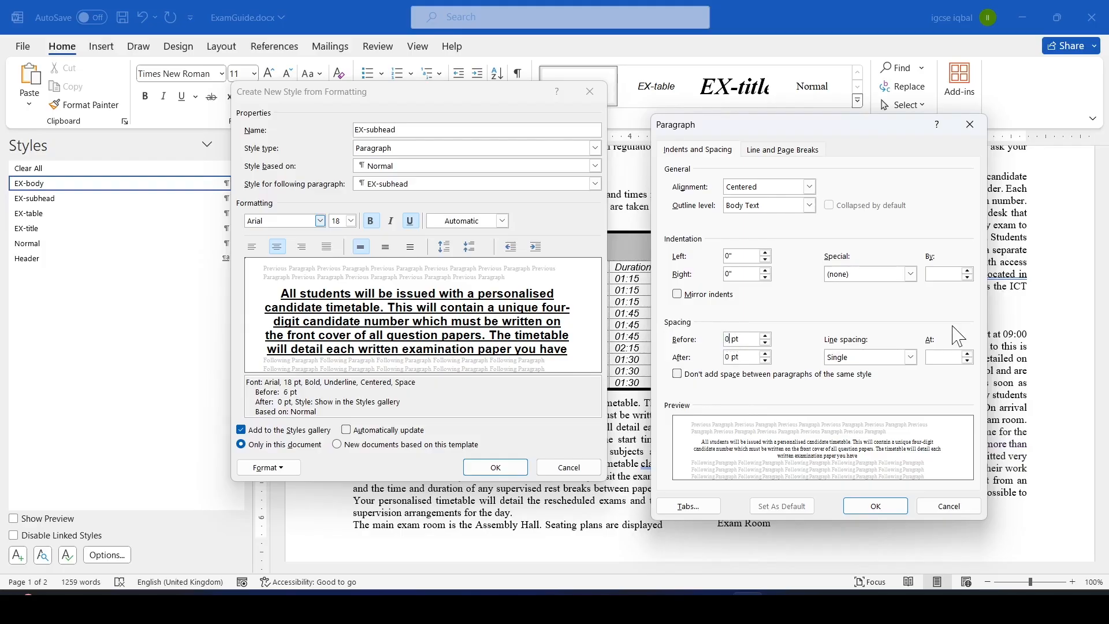
pyautogui.click(875, 507)
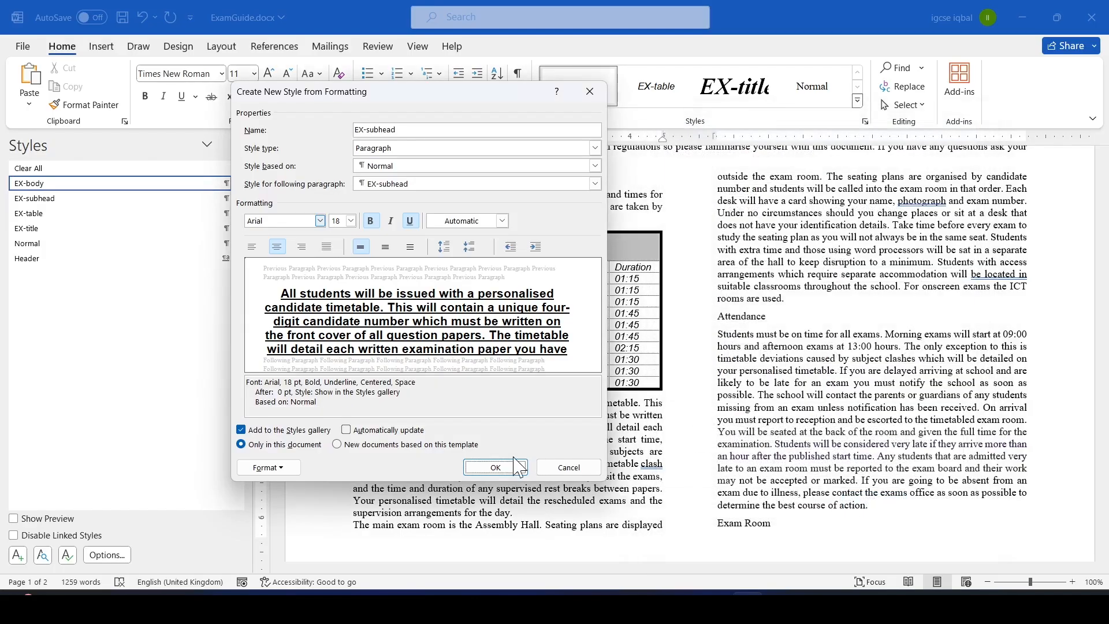
pyautogui.click(495, 467)
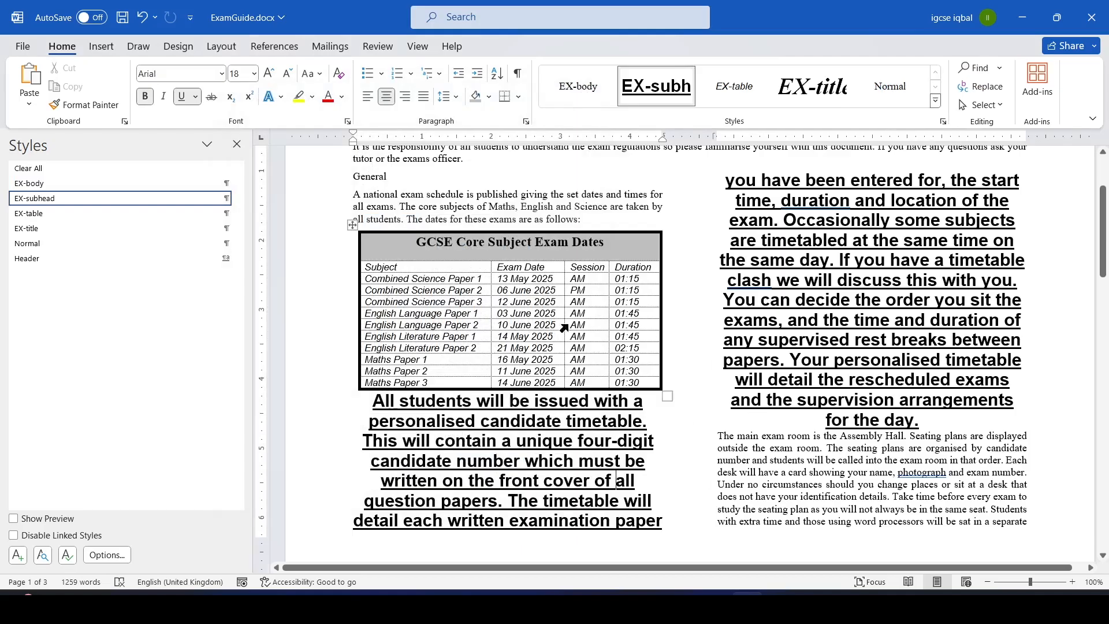
# Reapply the EX-body style to the paragraph below the table.
pyautogui.moveTo(372, 403); pyautogui.dragTo(927, 424)
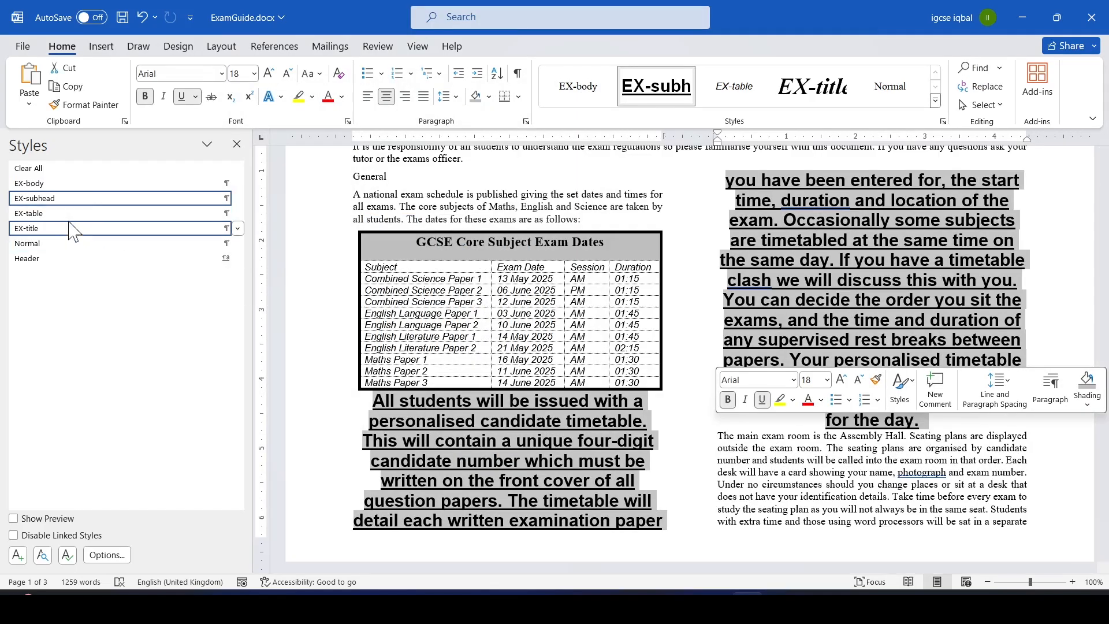
pyautogui.click(50, 184)
pyautogui.click(780, 352)
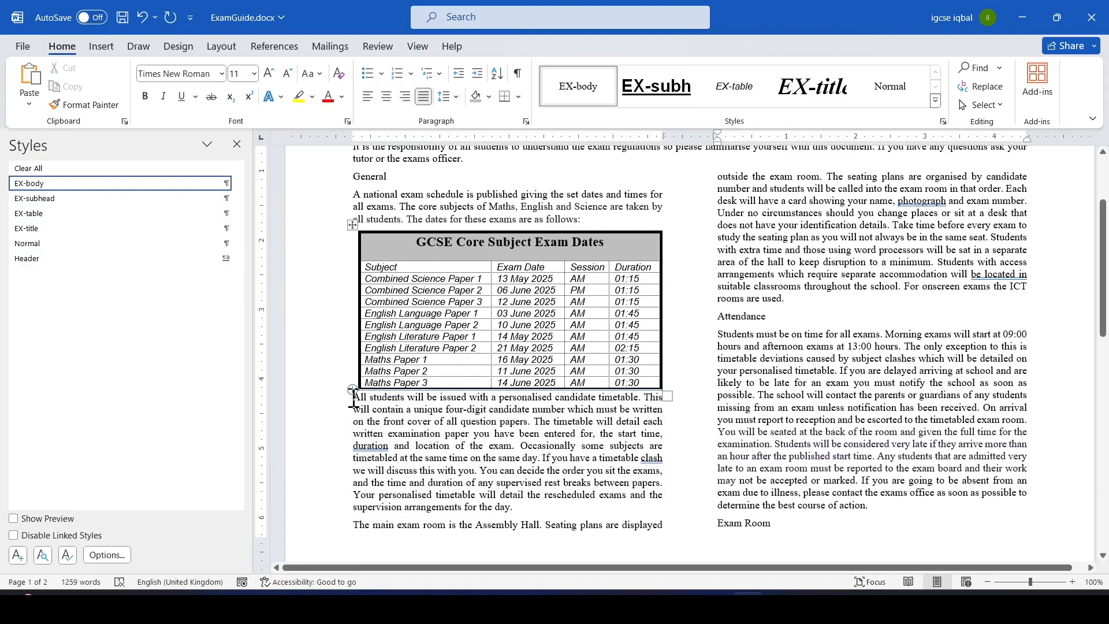
# Set 6 pt spacing before and 0 pt after for the paragraph directly below the exam dates table.
pyautogui.click(384, 411)
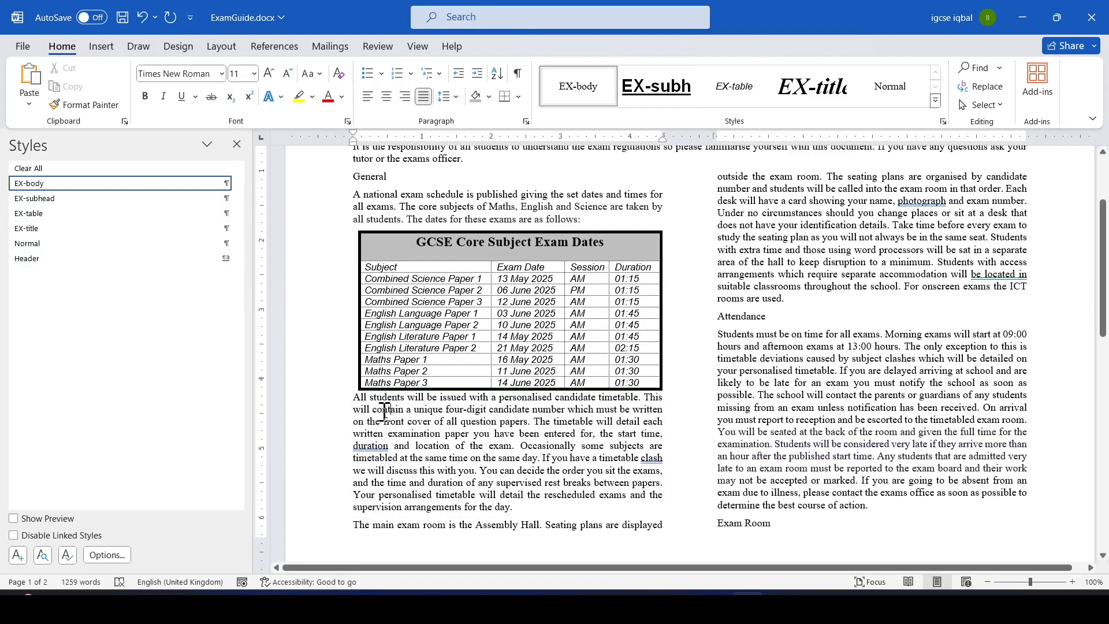
pyautogui.rightClick(355, 402)
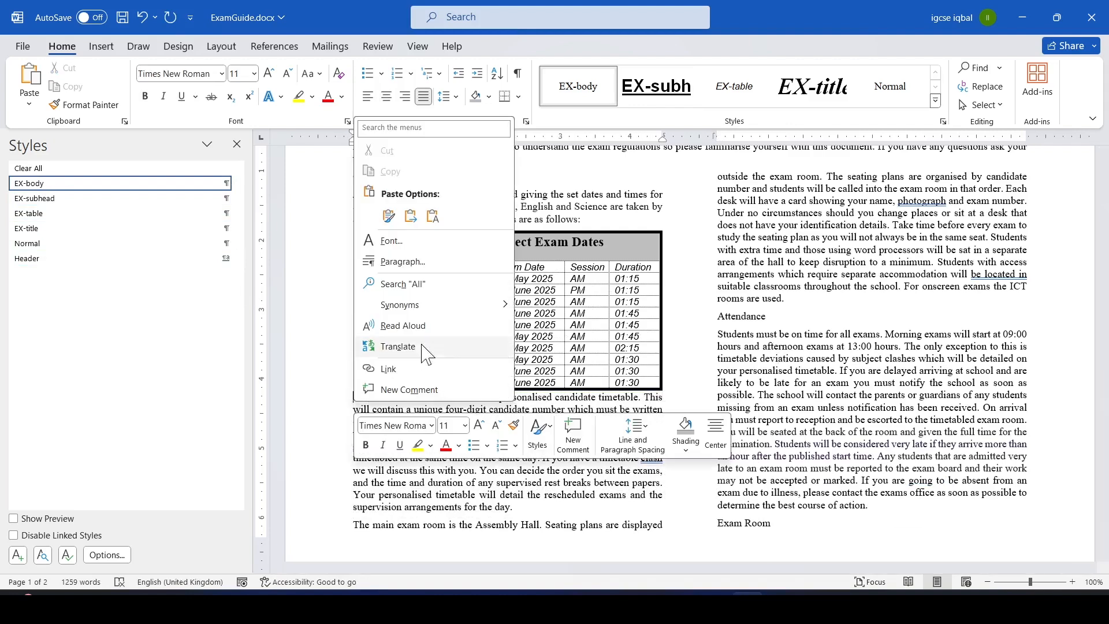
pyautogui.click(403, 263)
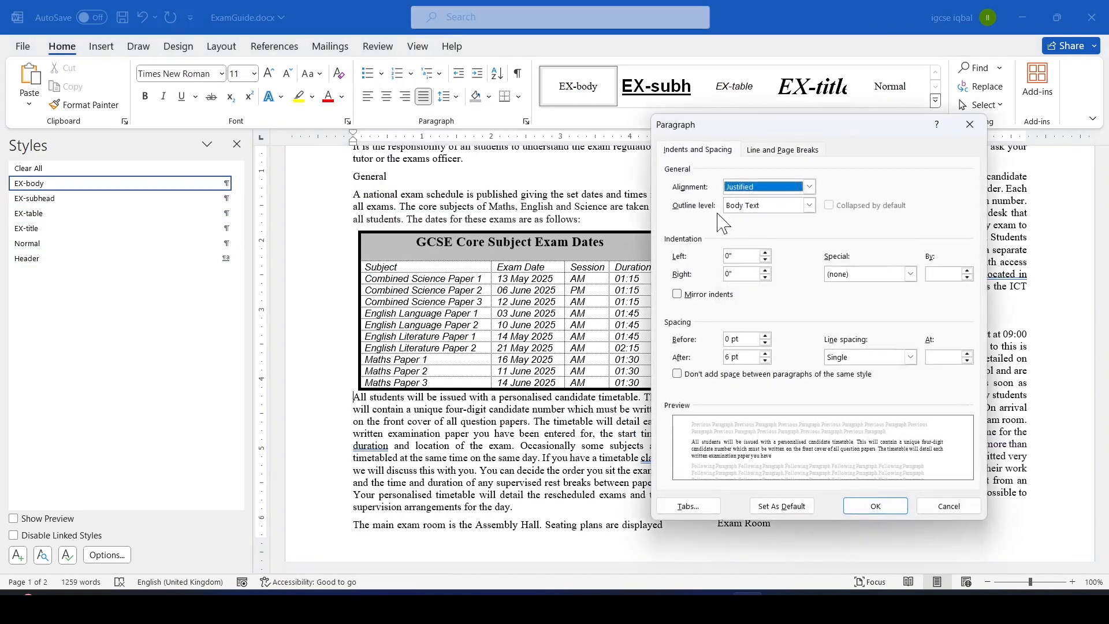
pyautogui.doubleClick(732, 341)
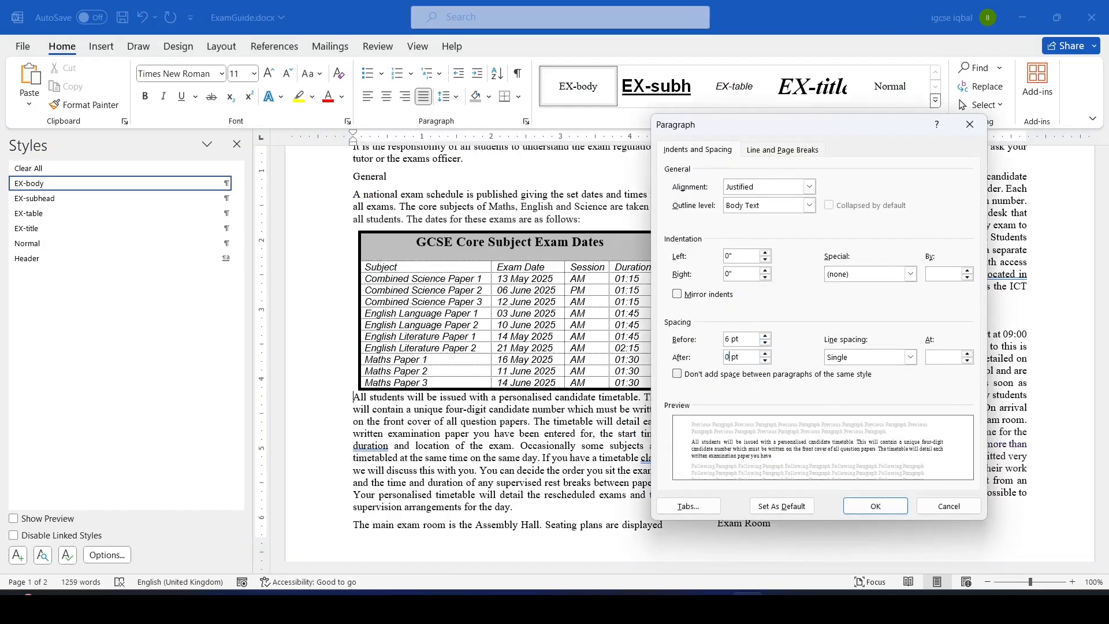
pyautogui.click(877, 506)
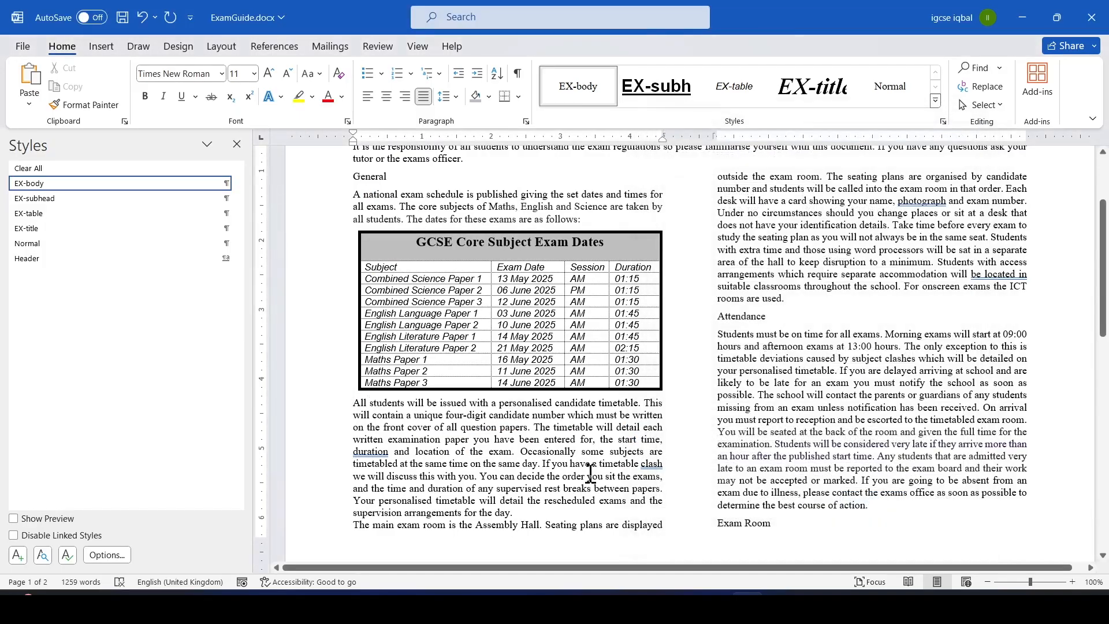
# Switch to the question paper PDF and highlight the instruction to screenshot the EX-subhead style settings.
pyautogui.hotkey('alt', 'Tab')
pyautogui.hotkey('alt', 'Tab')
pyautogui.hotkey('alt', 'Tab')
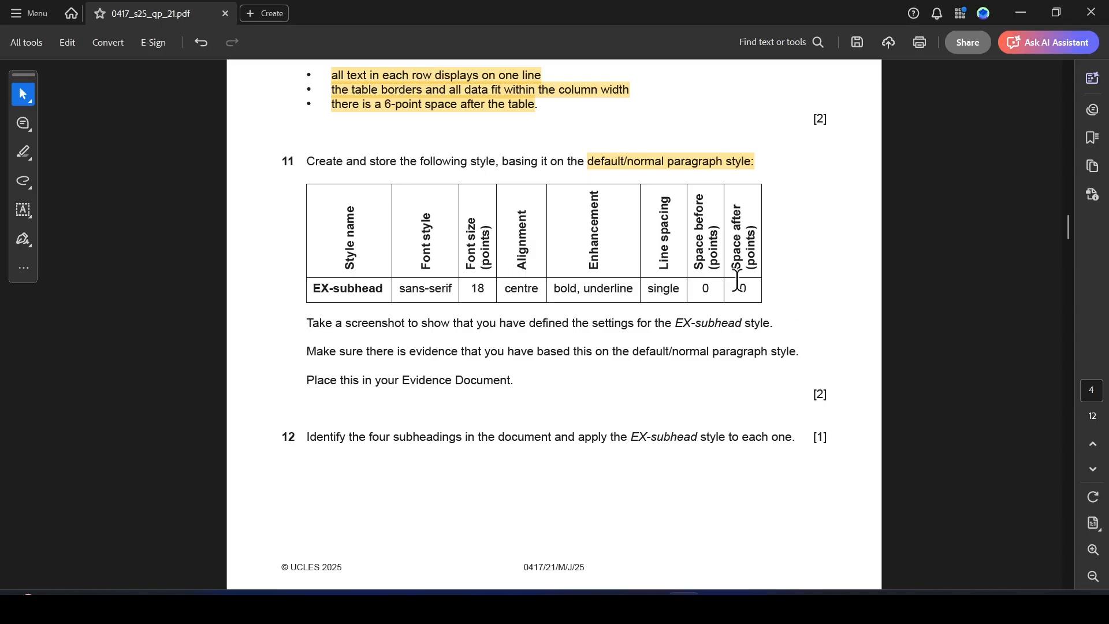
pyautogui.hotkey('alt', 'Tab')
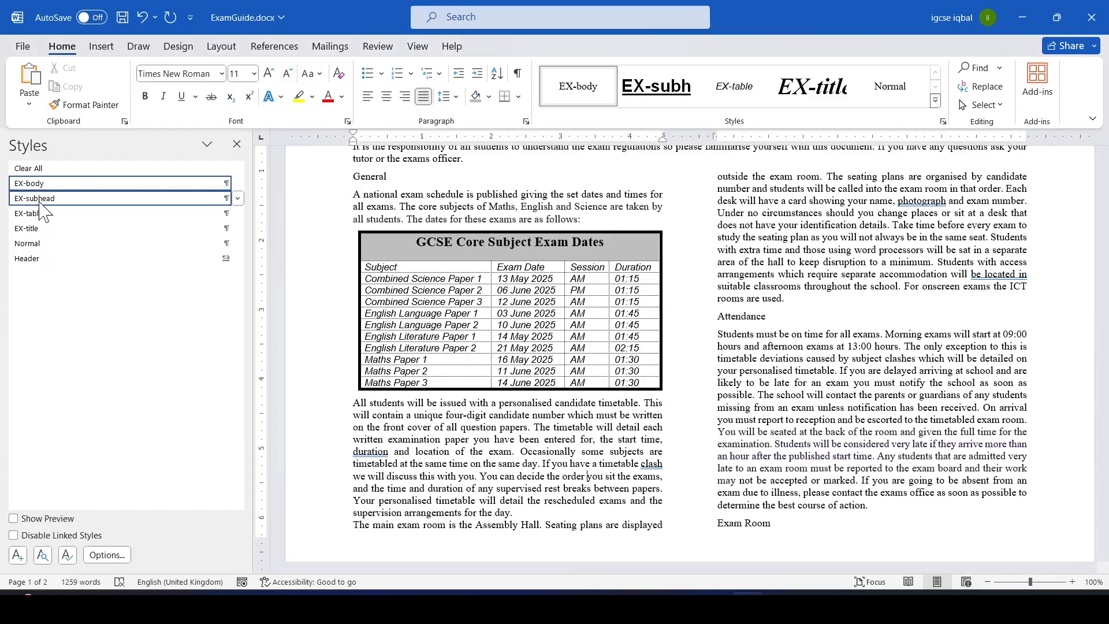
pyautogui.hotkey('alt', 'Tab')
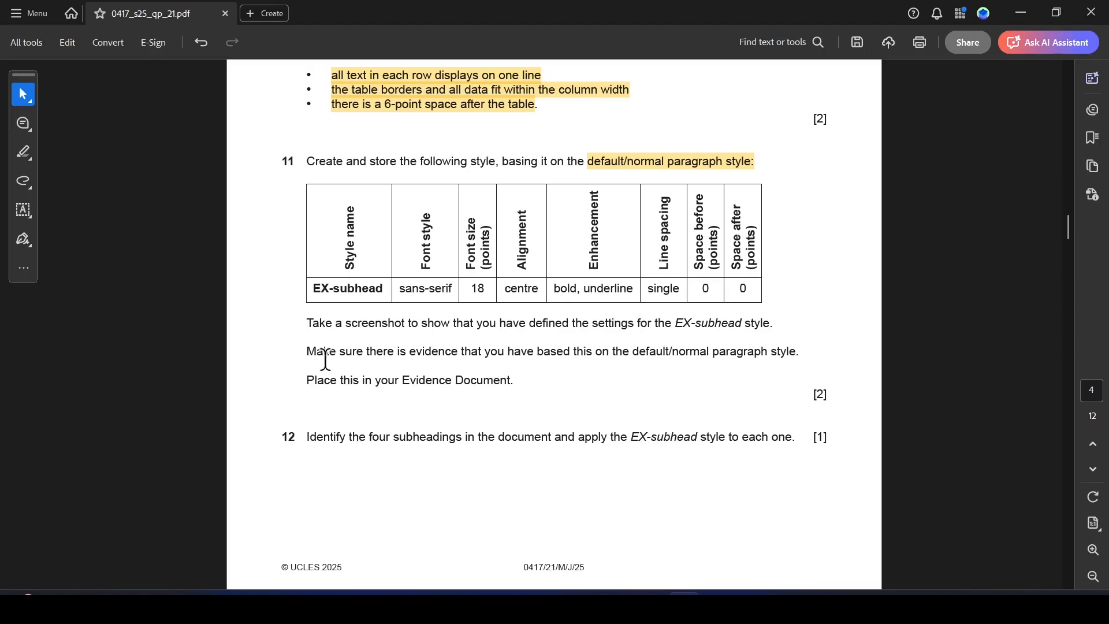
pyautogui.moveTo(307, 323); pyautogui.dragTo(776, 324)
pyautogui.click(811, 348)
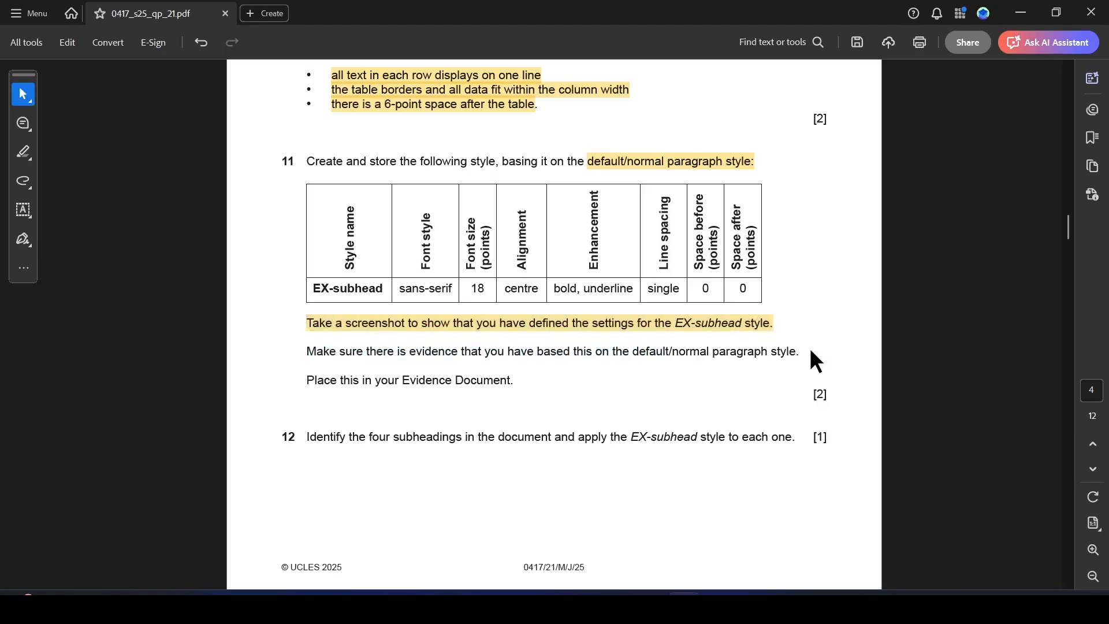
pyautogui.hotkey('alt', 'Tab')
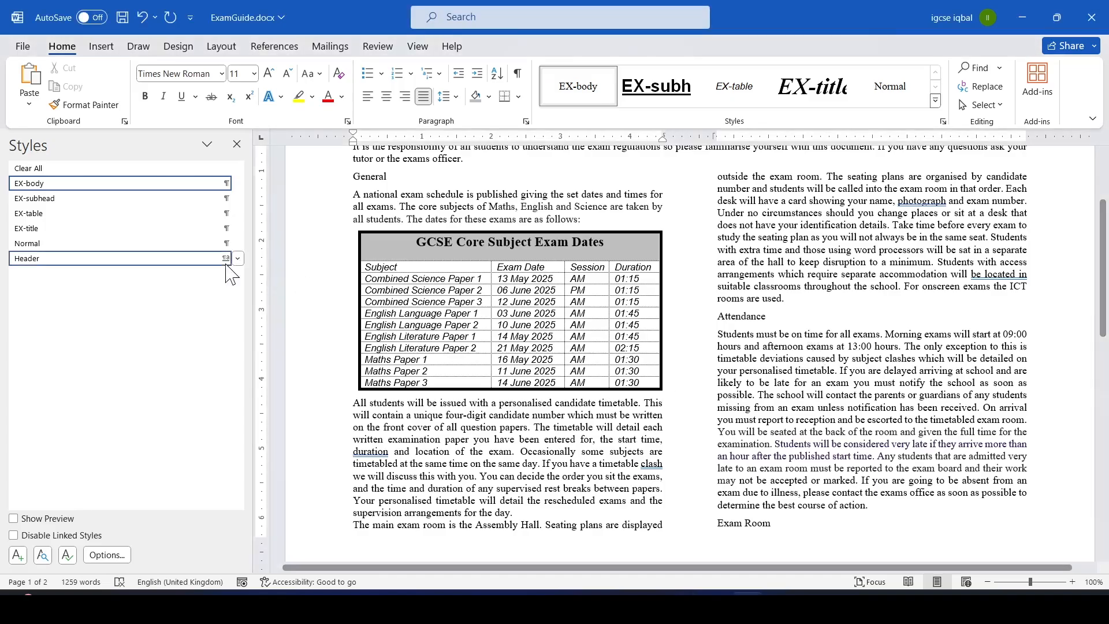
pyautogui.rightClick(58, 199)
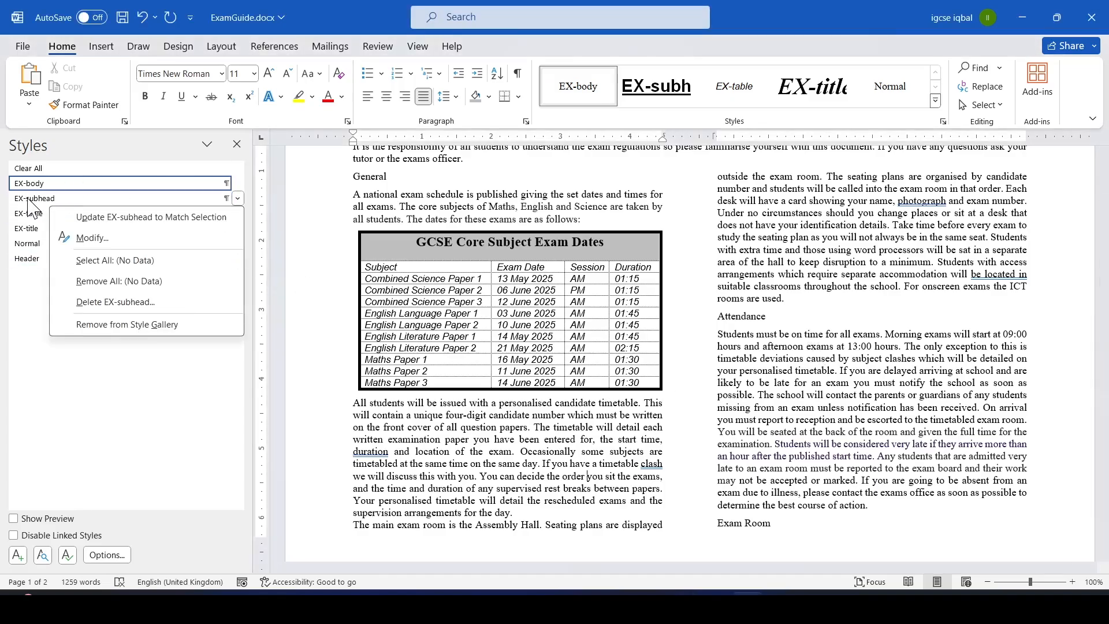
pyautogui.press('Escape')
pyautogui.click(29, 200)
pyautogui.hotkey('ctrl', 'z')
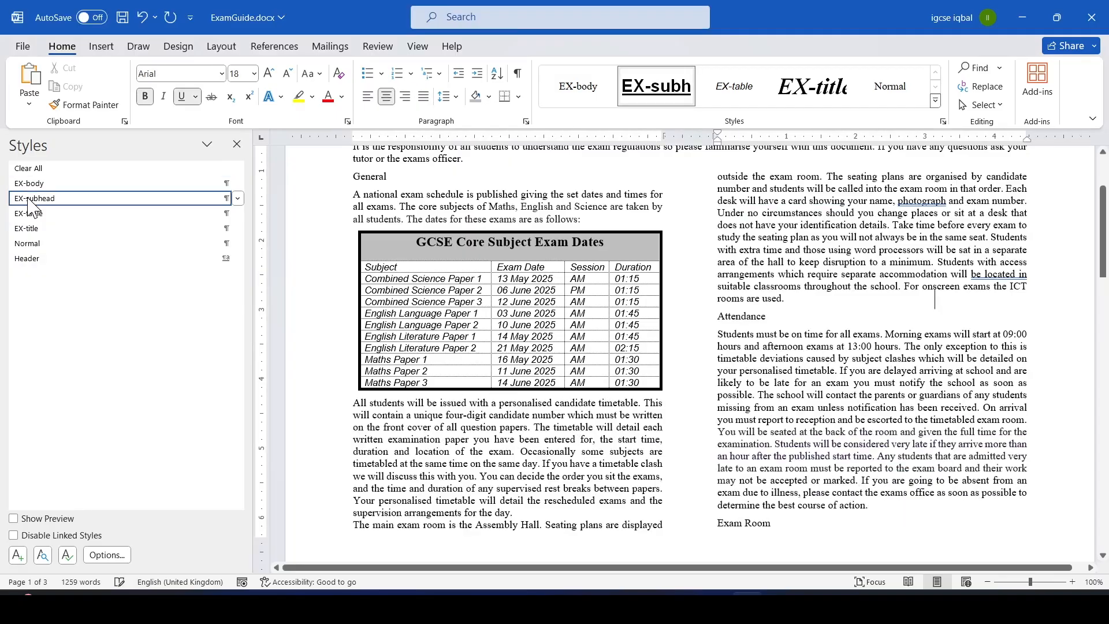
# Open the Modify Style dialog for EX-subhead and move it beside the document to show its settings.
pyautogui.rightClick(202, 199)
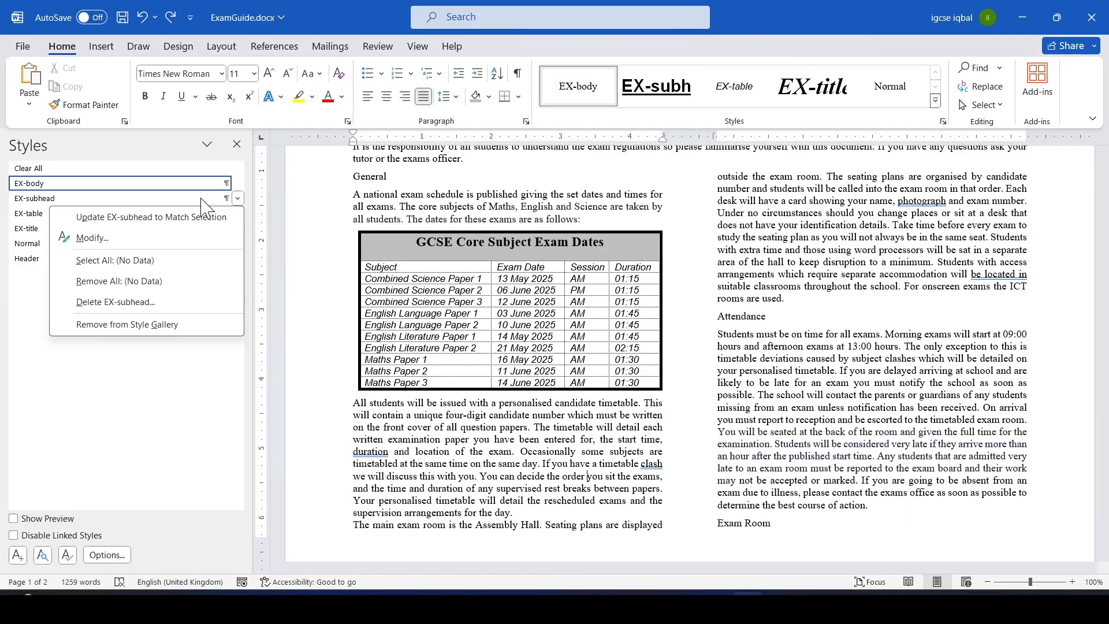
pyautogui.click(119, 249)
pyautogui.moveTo(453, 92); pyautogui.dragTo(238, 42)
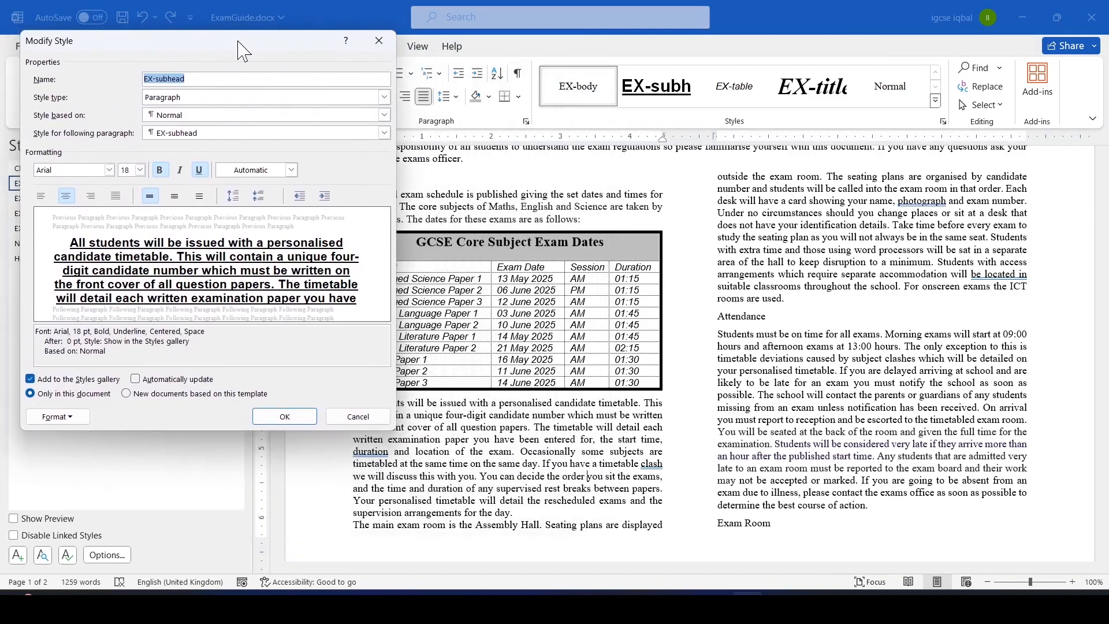
# Highlight 'default/normal paragraph style' in the question paper's evidence instruction.
pyautogui.hotkey('alt', 'Tab')
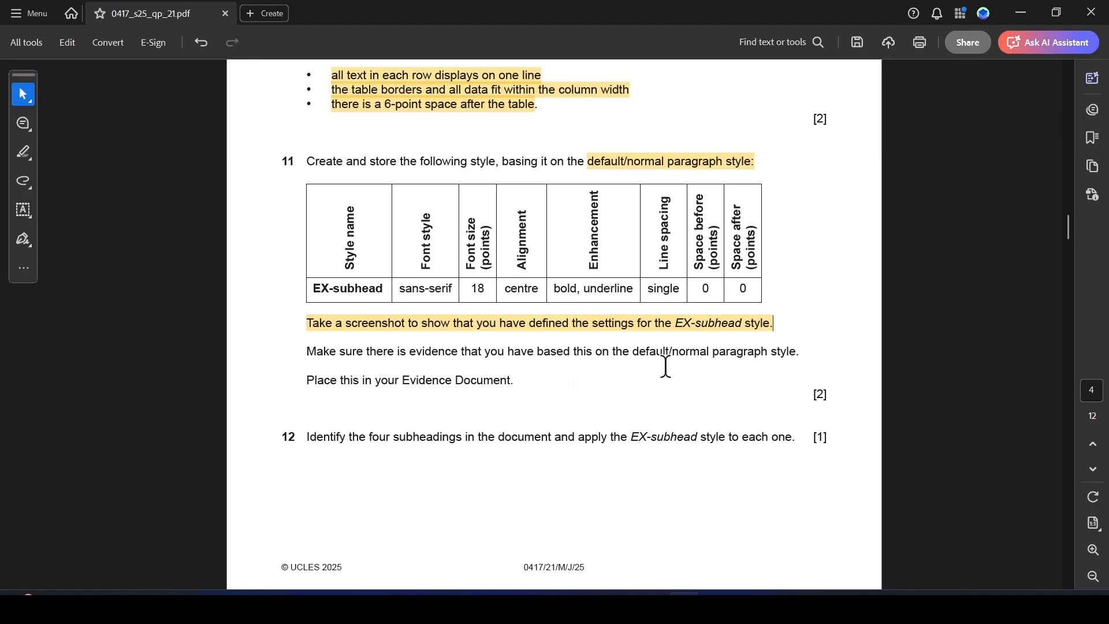
pyautogui.moveTo(634, 353); pyautogui.dragTo(796, 353)
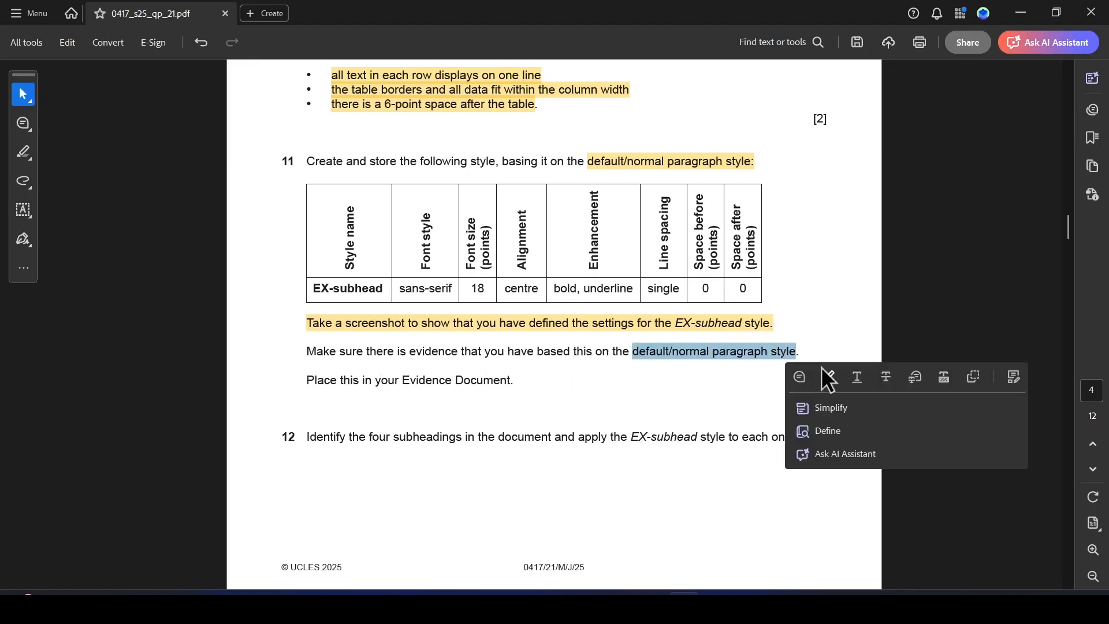
pyautogui.click(831, 380)
pyautogui.hotkey('alt', 'Tab')
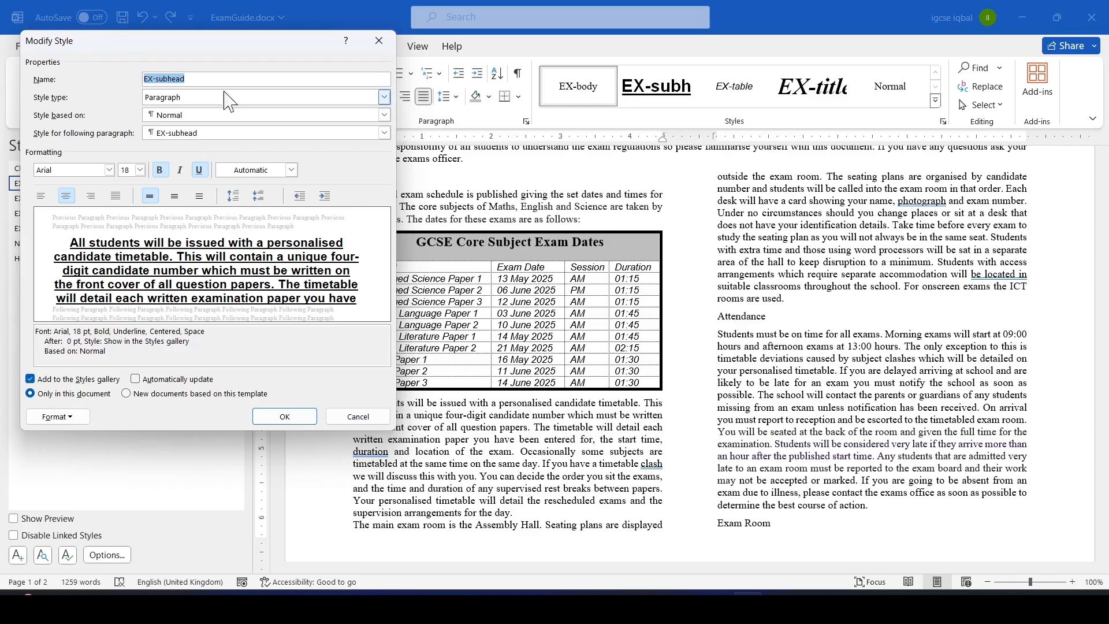
# Close the Modify Style dialog and highlight 'Identify the four subheadings' in question 12 of the paper.
pyautogui.click(380, 42)
pyautogui.hotkey('alt', 'Tab')
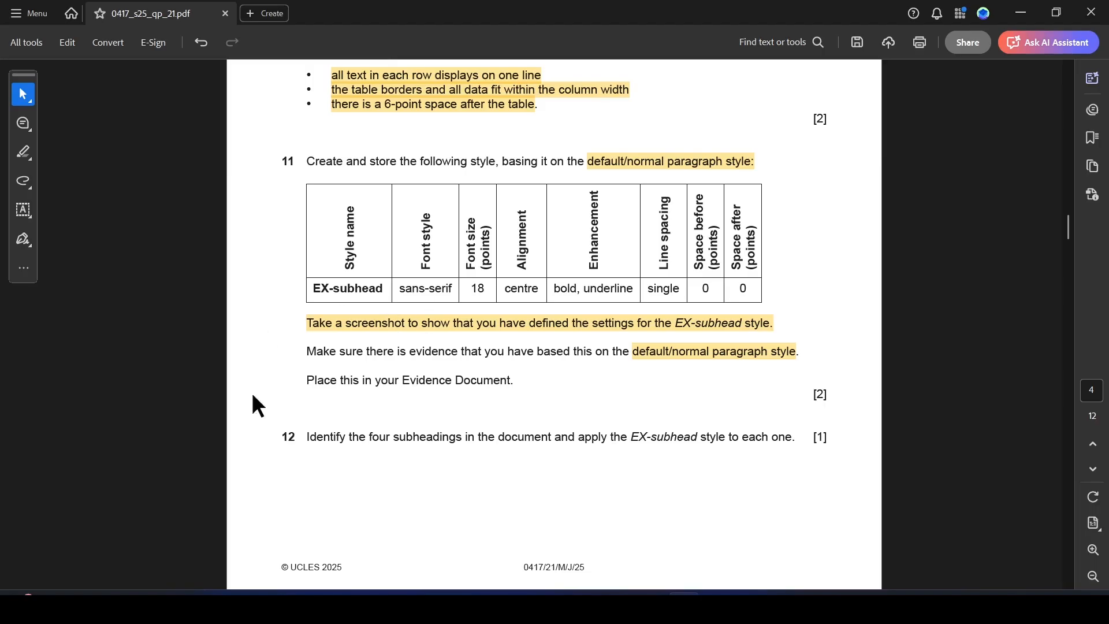
pyautogui.moveTo(302, 439); pyautogui.dragTo(462, 439)
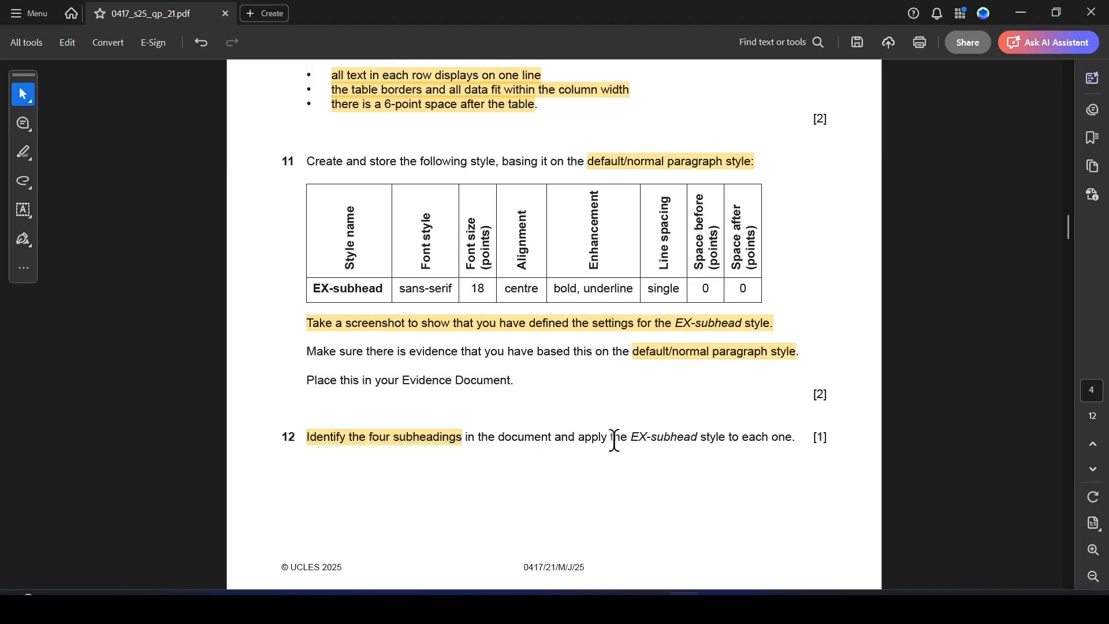
pyautogui.moveTo(631, 438); pyautogui.dragTo(726, 438)
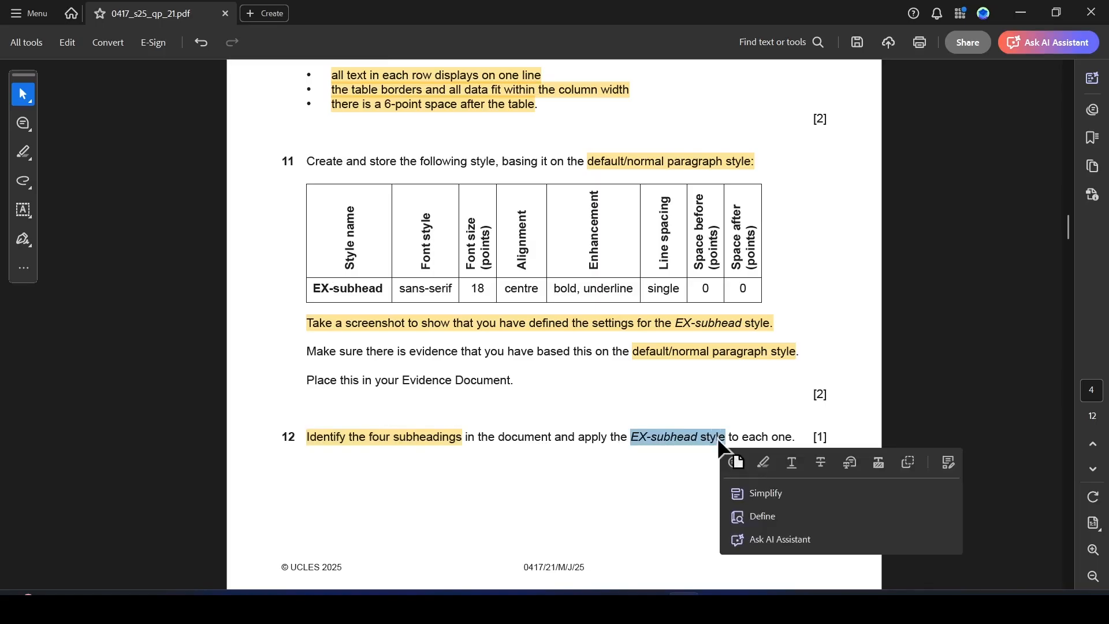
pyautogui.hotkey('alt', 'Tab')
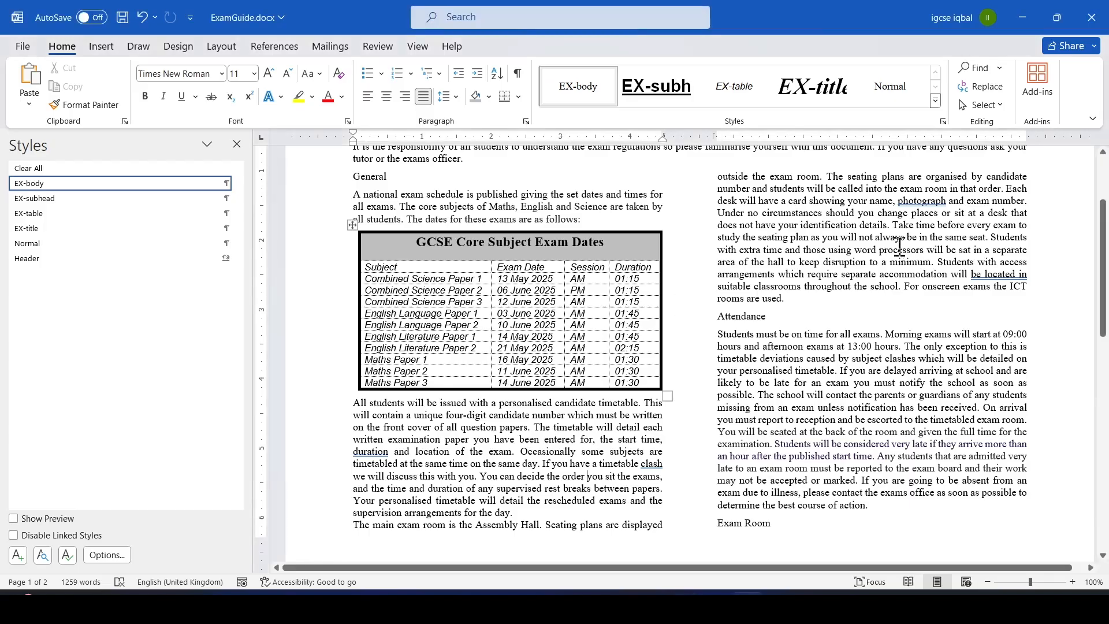
# Close the Styles pane and apply the EX-subhead style to the General subheading.
pyautogui.click(236, 144)
pyautogui.moveTo(1104, 265); pyautogui.dragTo(1104, 220)
pyautogui.doubleClick(257, 302)
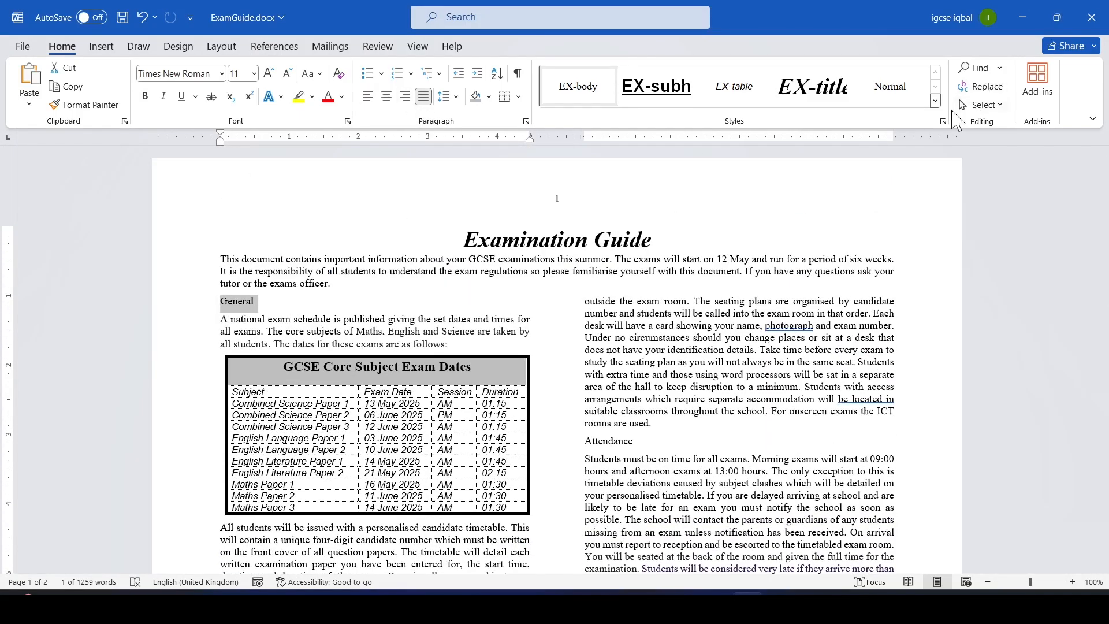
pyautogui.click(660, 97)
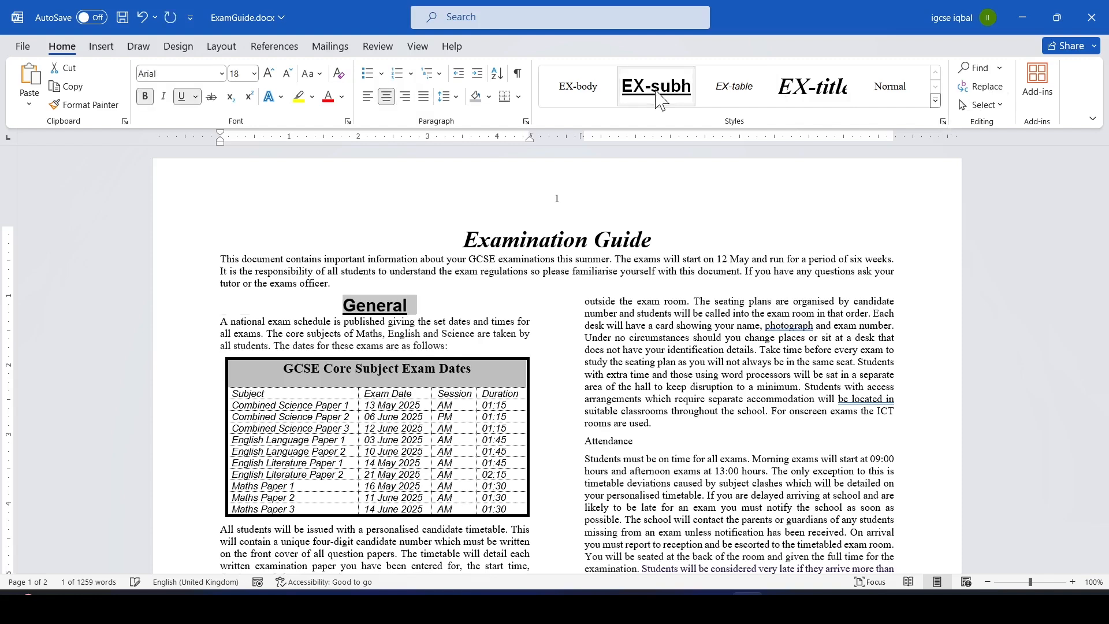
# Apply the EX-subhead style to the Attendance subheading.
pyautogui.moveTo(1108, 239); pyautogui.dragTo(1108, 282)
pyautogui.moveTo(640, 322); pyautogui.dragTo(569, 324)
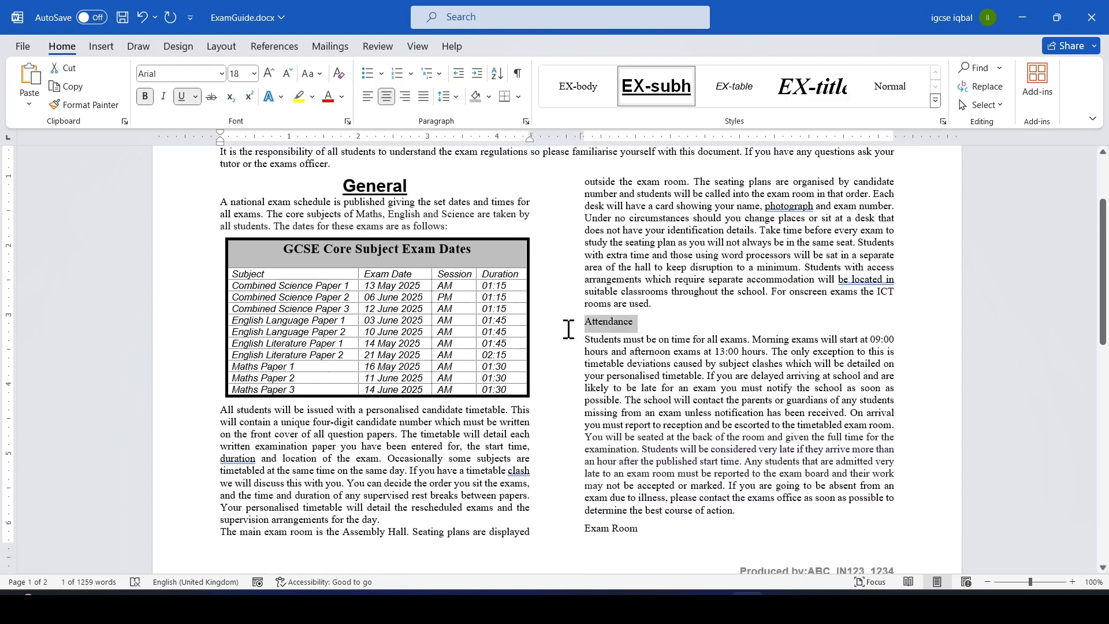
pyautogui.click(649, 90)
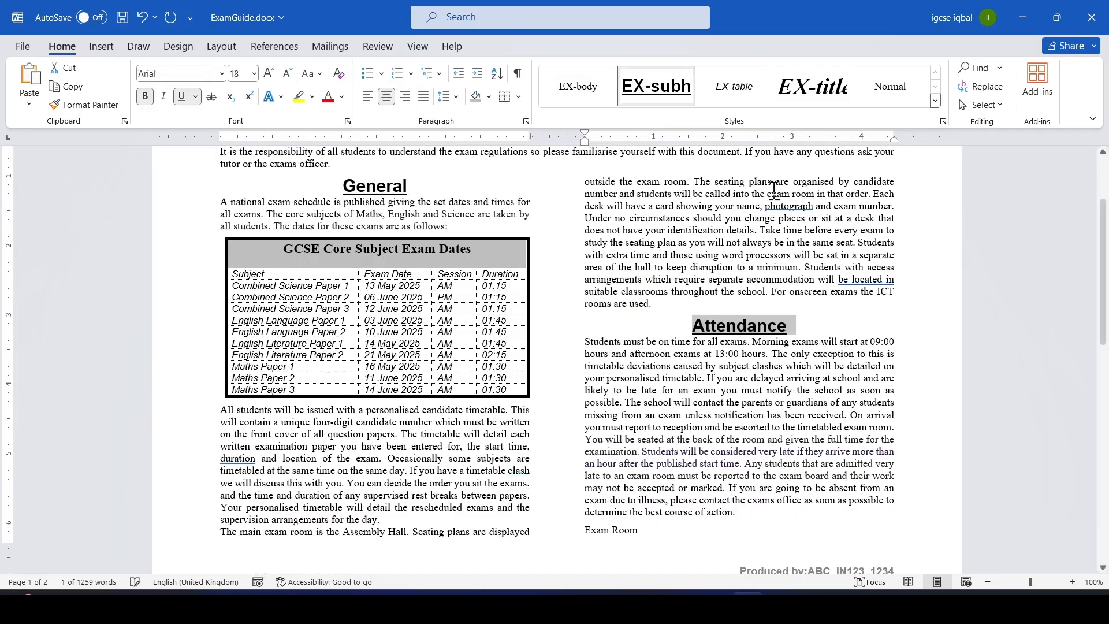
# Add a paragraph break at the end of the Attendance section's last paragraph.
pyautogui.moveTo(1106, 315); pyautogui.dragTo(1107, 432)
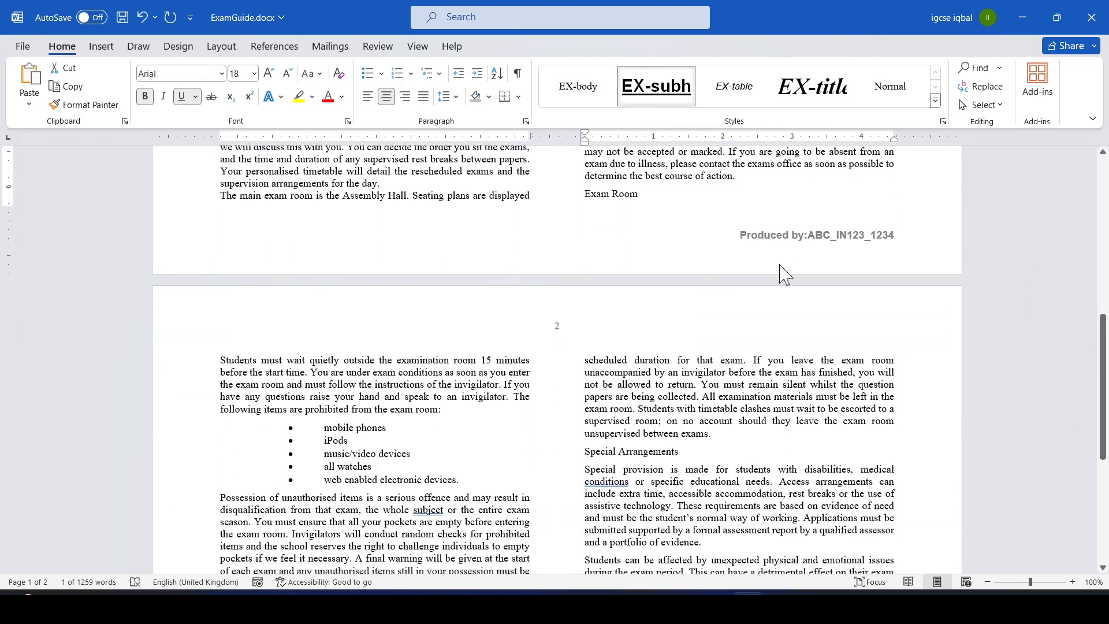
pyautogui.click(760, 176)
pyautogui.press('Return')
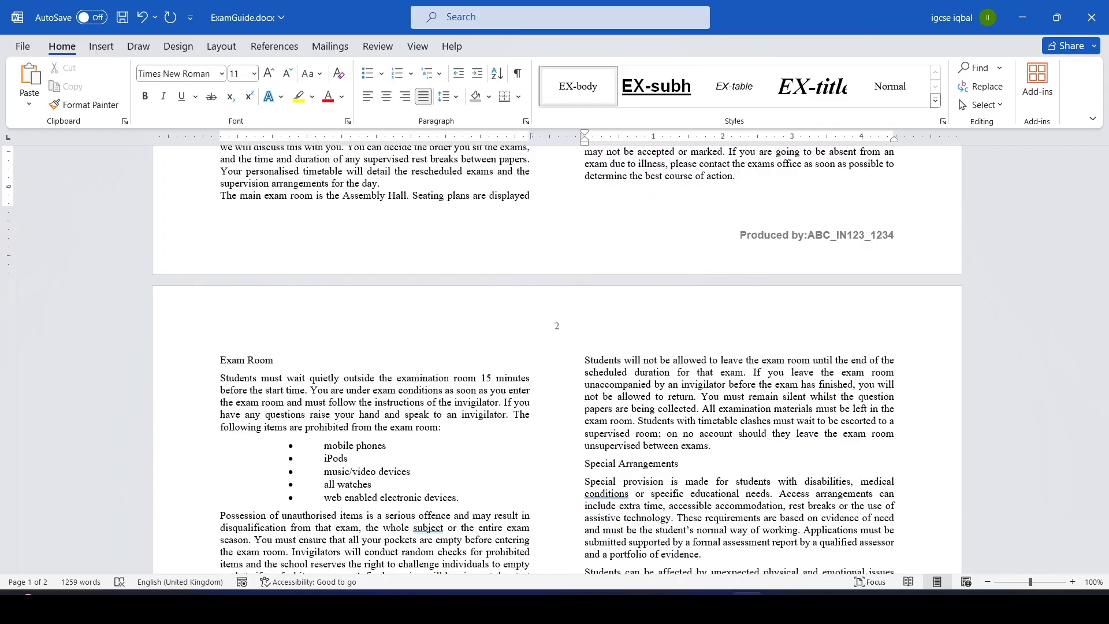
# Apply the EX-subhead style to the Exam Room subheading.
pyautogui.moveTo(286, 359); pyautogui.dragTo(222, 363)
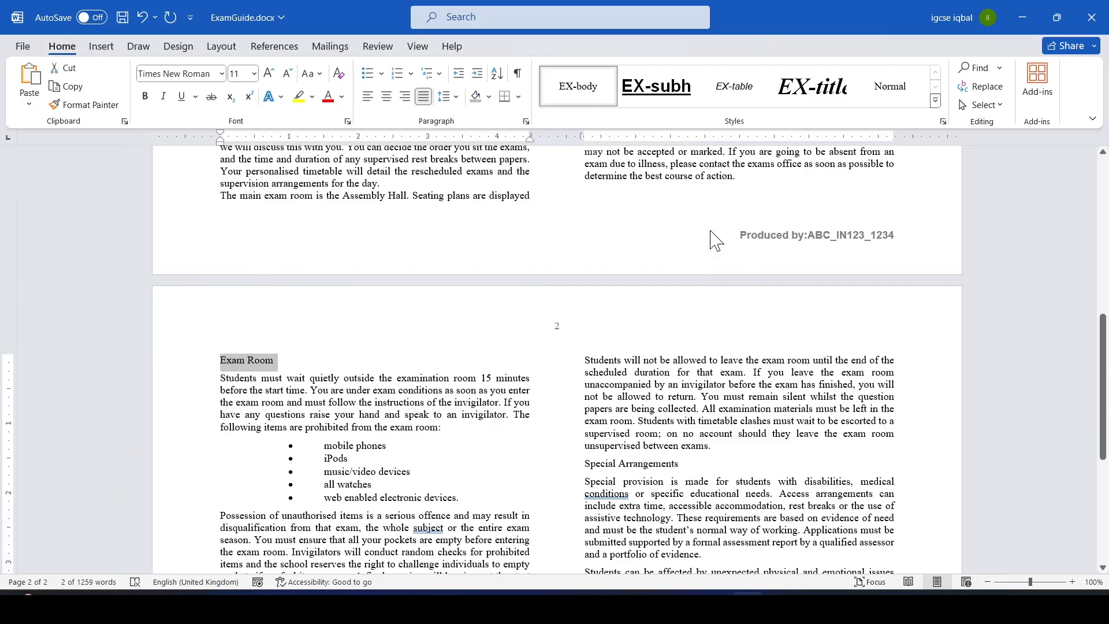
# Apply the EX-subhead style to the Exam Room and Special Arrangements subheadings.
pyautogui.click(656, 85)
pyautogui.moveTo(686, 462); pyautogui.dragTo(584, 462)
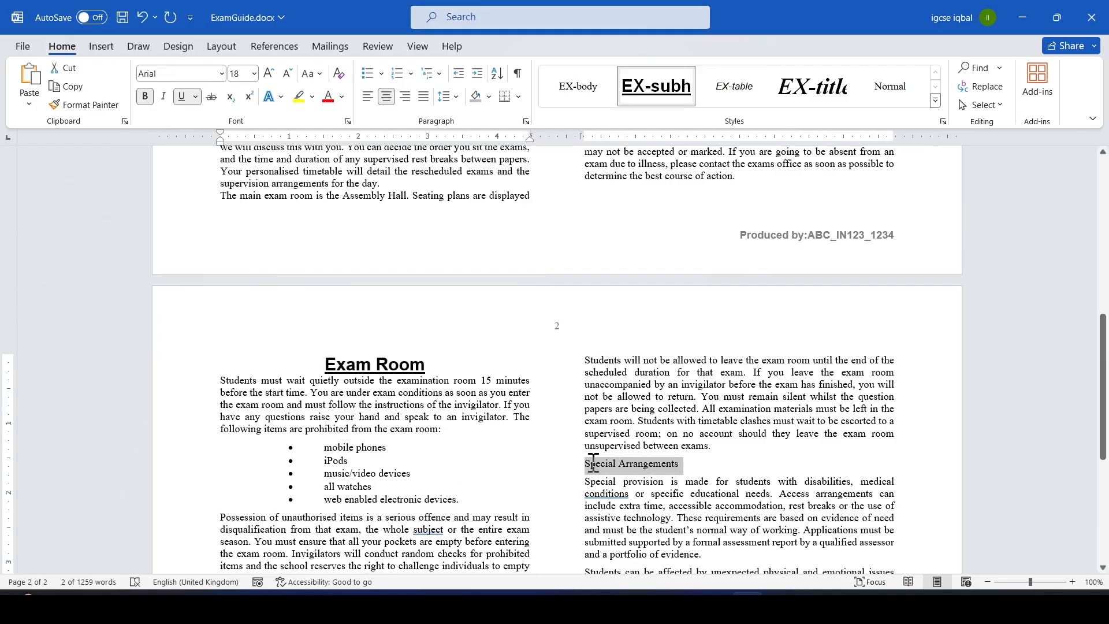
pyautogui.click(652, 88)
# Read task 13 in the question paper, highlighting the text Results Nomination Form.
pyautogui.moveTo(1103, 354); pyautogui.dragTo(1091, 227)
pyautogui.hotkey('alt', 'Tab')
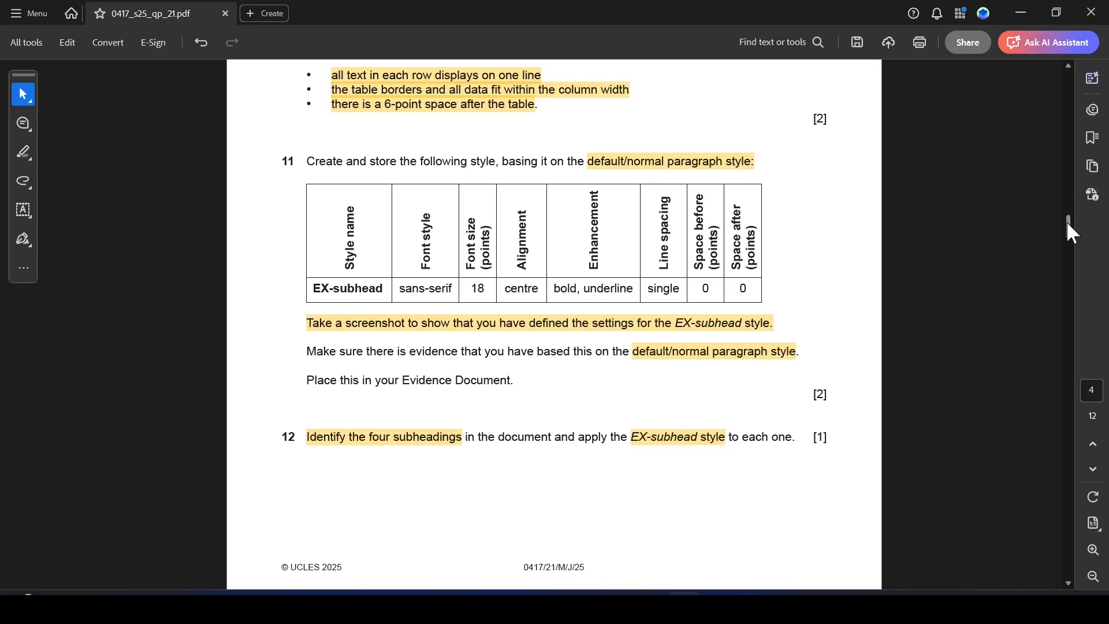
pyautogui.moveTo(1067, 224); pyautogui.dragTo(1069, 246)
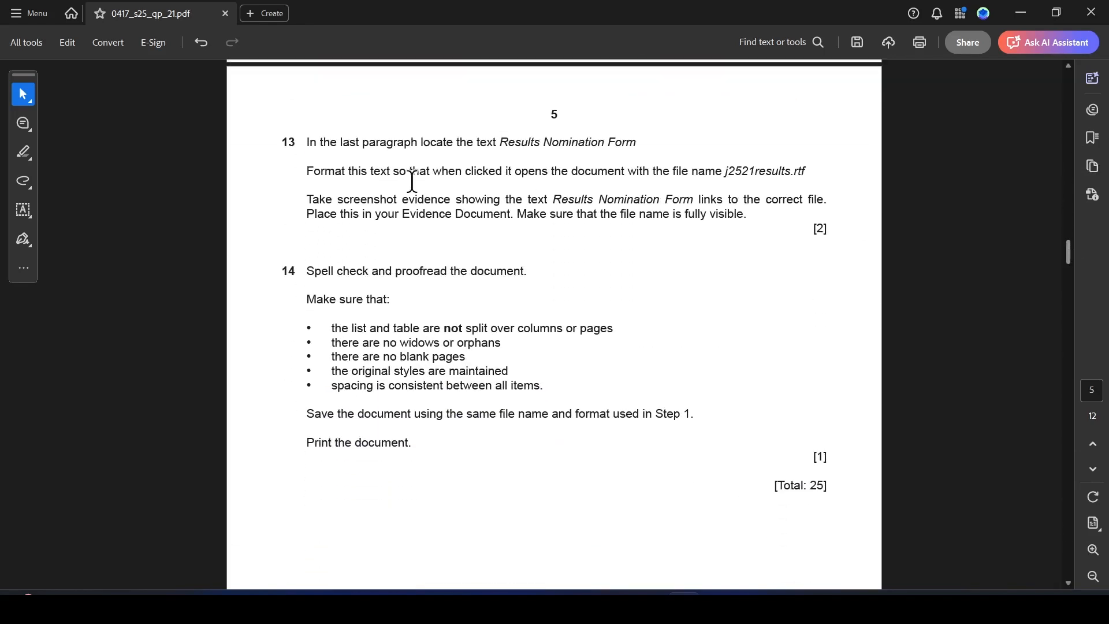
pyautogui.moveTo(503, 146); pyautogui.dragTo(623, 145)
pyautogui.click(669, 170)
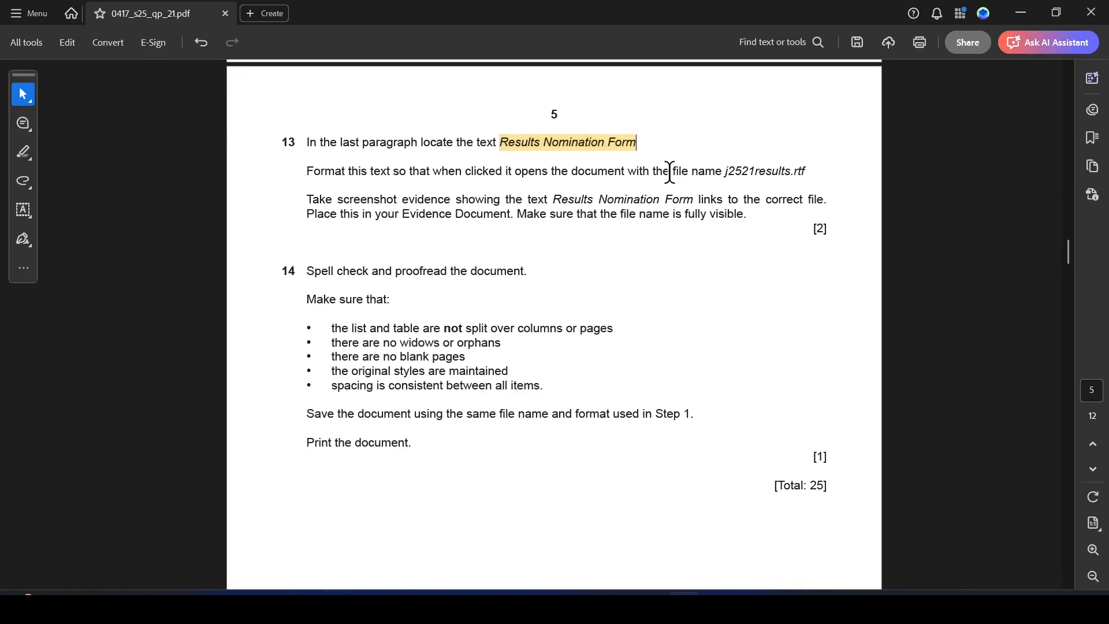
pyautogui.hotkey('alt', 'Tab')
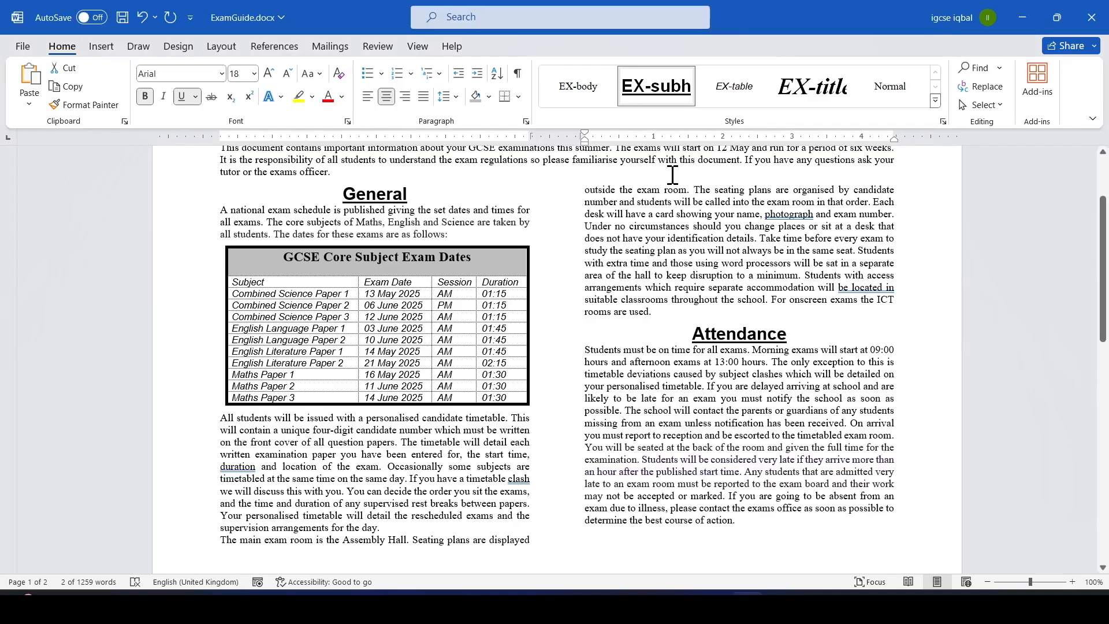
# Search the document for Results nomination.
pyautogui.hotkey('ctrl', 'f')
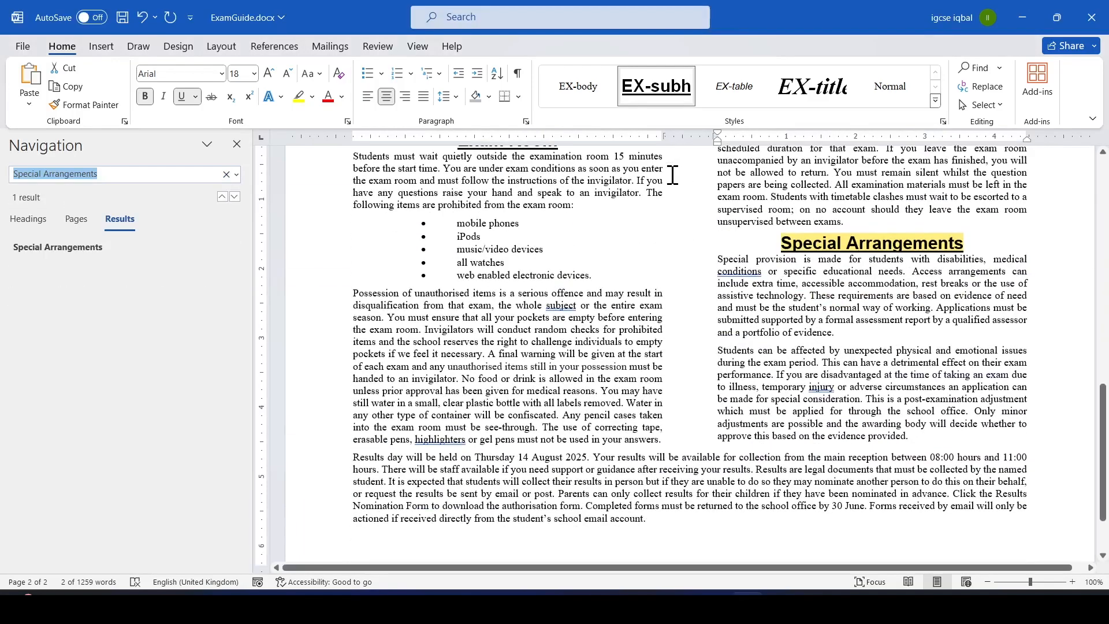
pyautogui.write('Results')
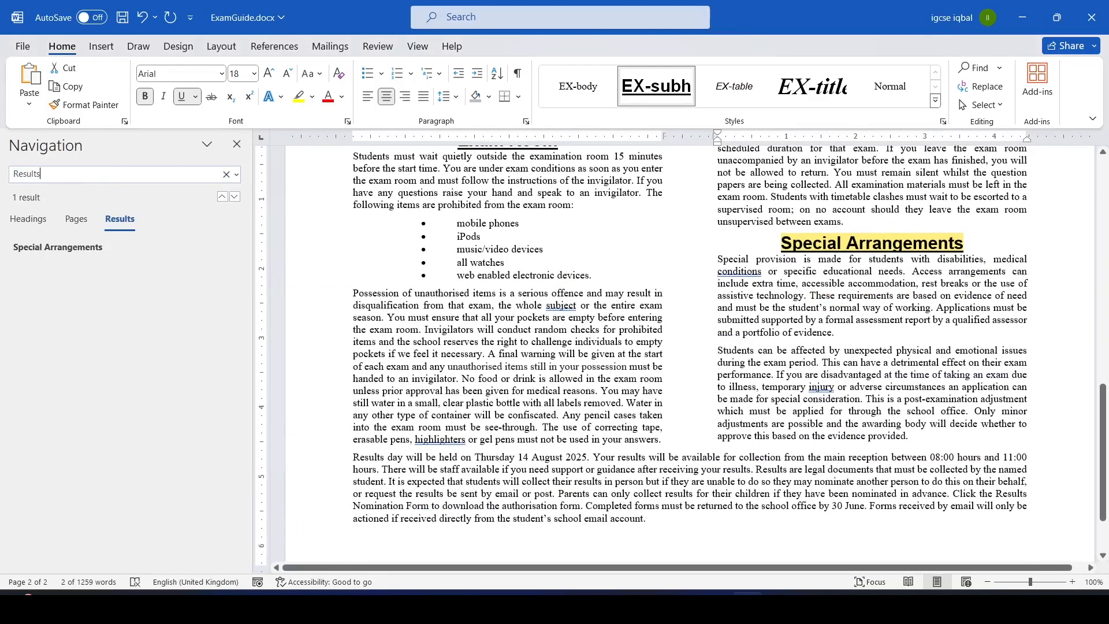
pyautogui.write(' nomin')
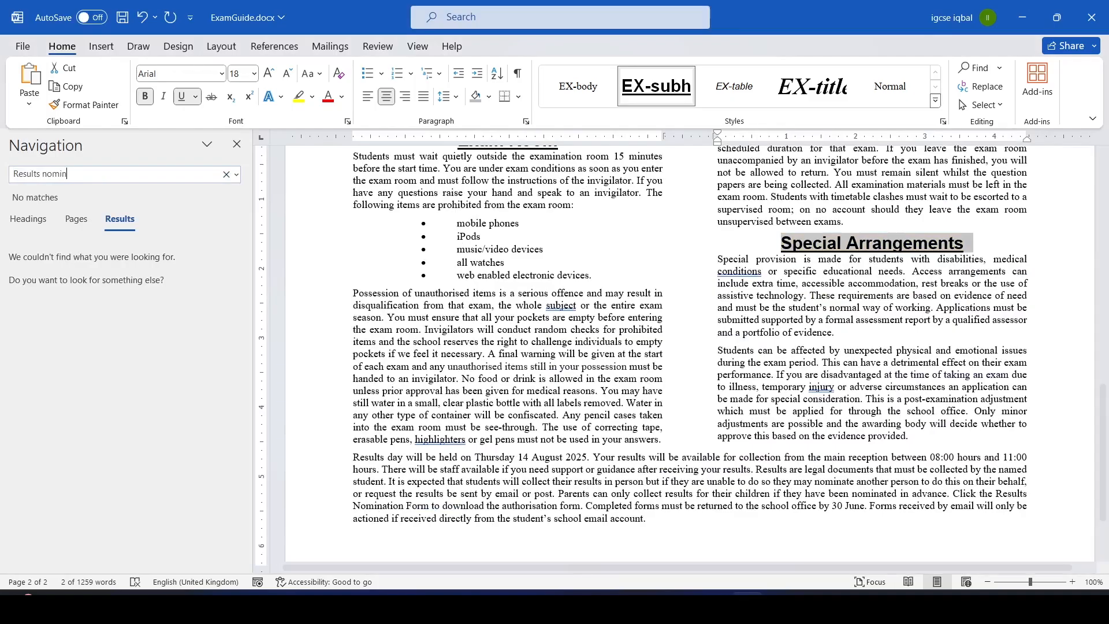
pyautogui.write('ation')
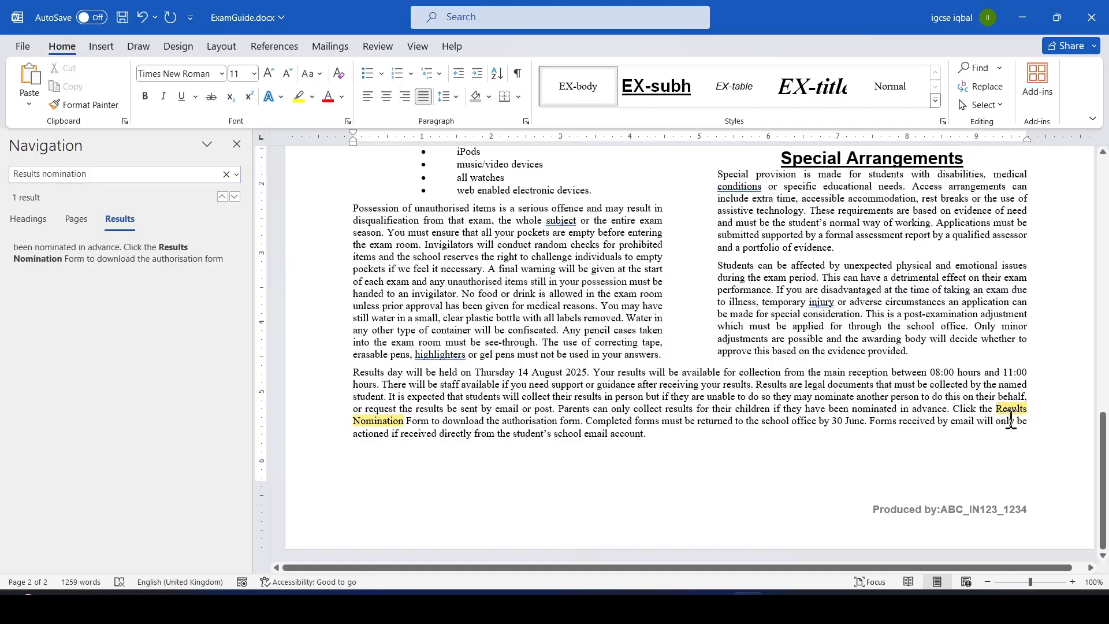
# Copy the file name j2521results.rtf from the question paper.
pyautogui.hotkey('alt', 'Tab')
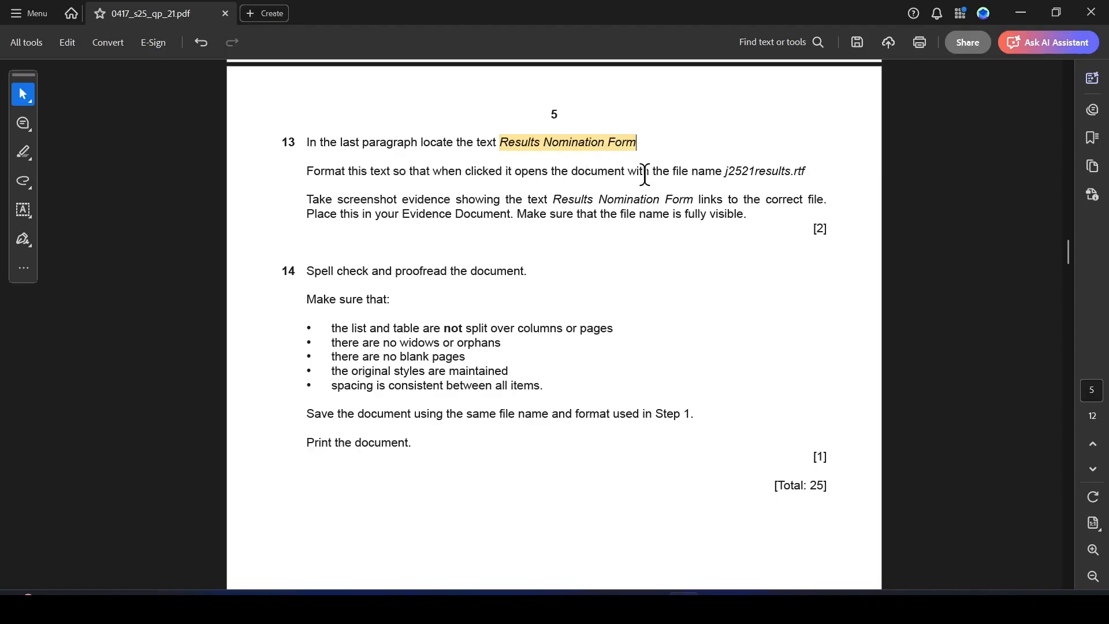
pyautogui.moveTo(725, 171); pyautogui.dragTo(808, 170)
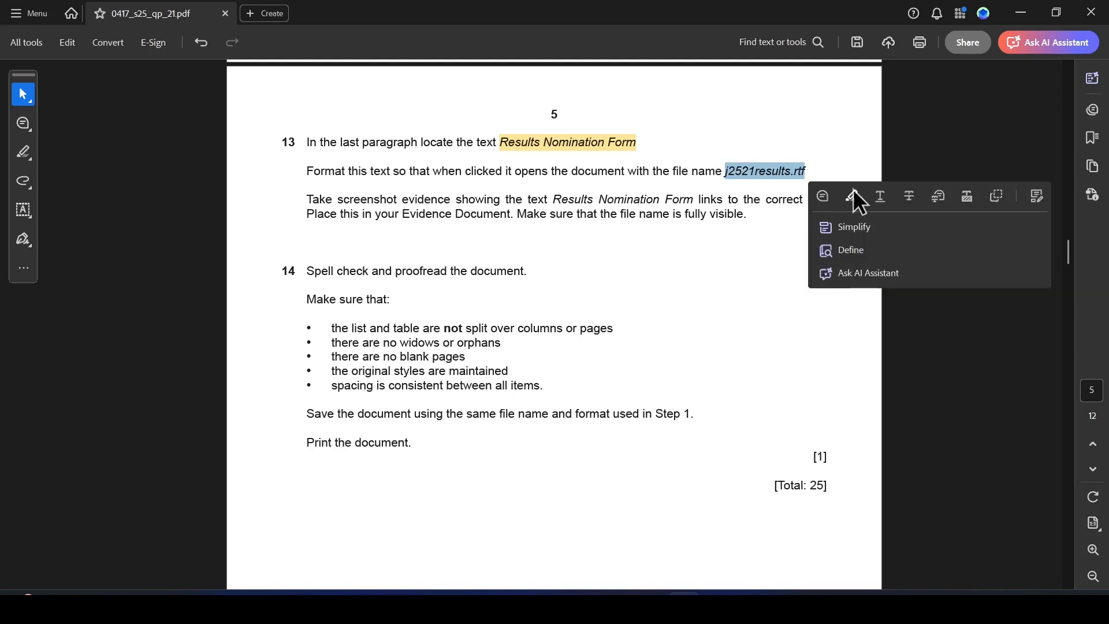
pyautogui.hotkey('ctrl', 'c')
pyautogui.hotkey('alt', 'Tab')
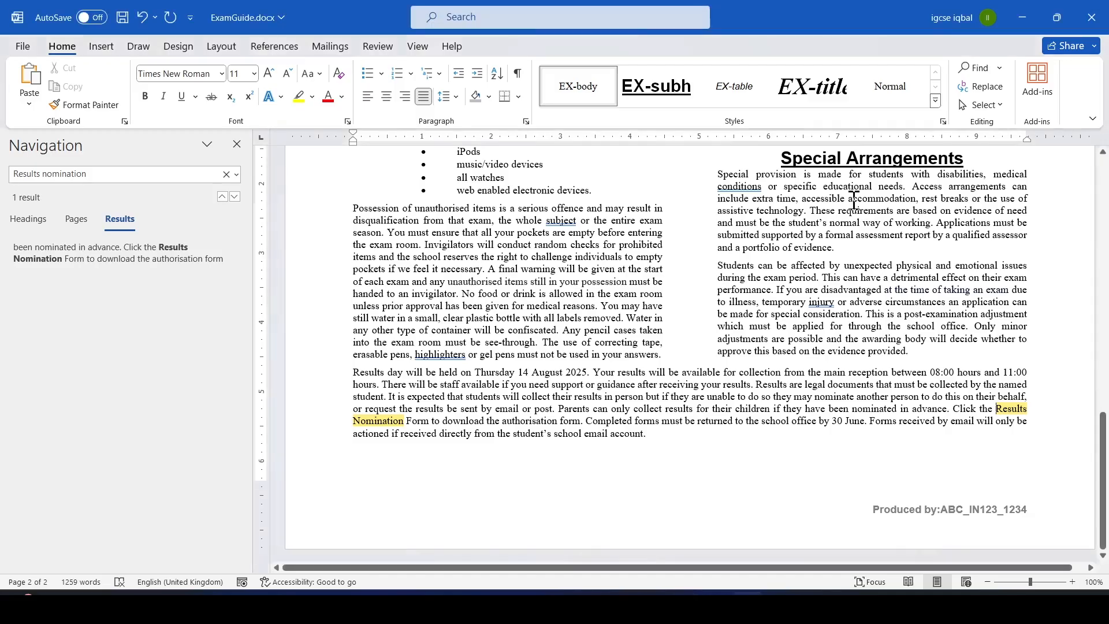
# Select Results Nomination Form in the last paragraph and open the Insert Hyperlink dialog.
pyautogui.moveTo(996, 408); pyautogui.dragTo(426, 425)
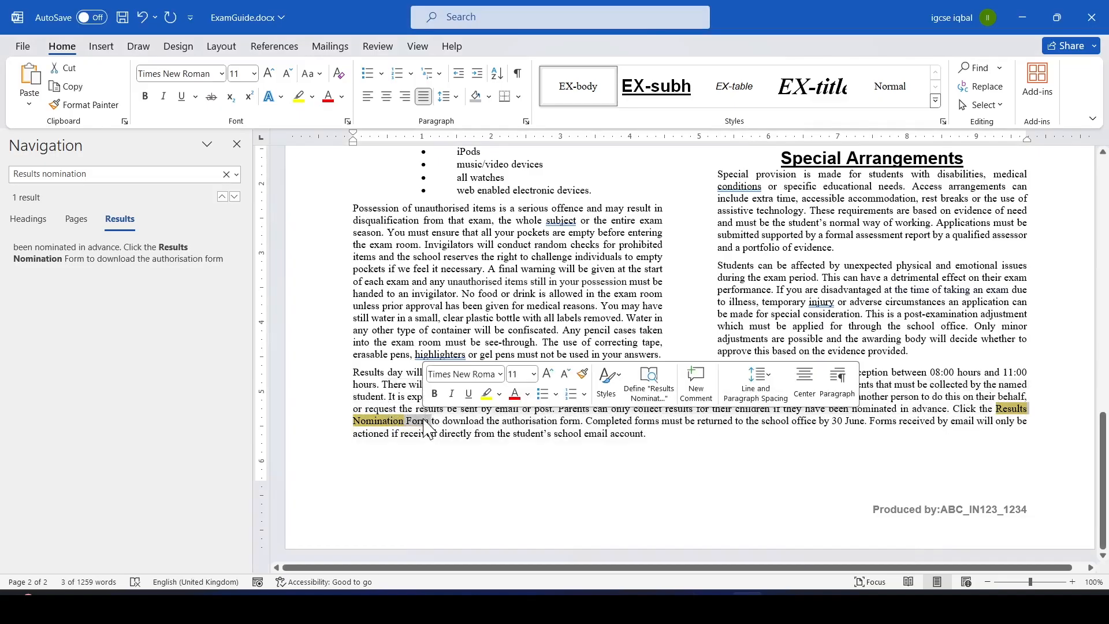
pyautogui.click(101, 46)
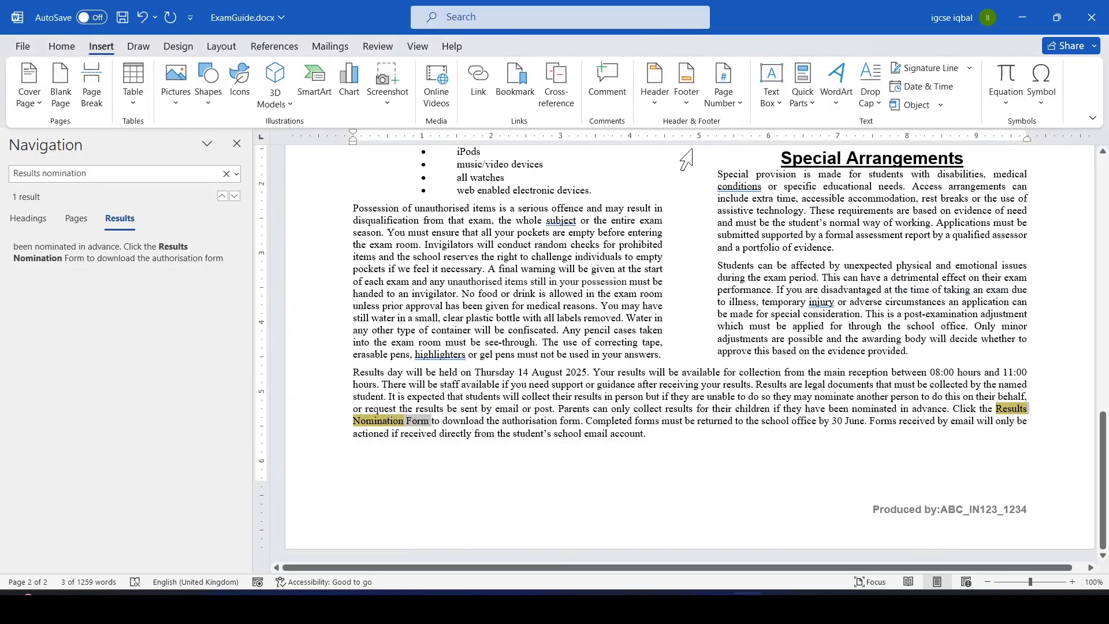
pyautogui.click(479, 81)
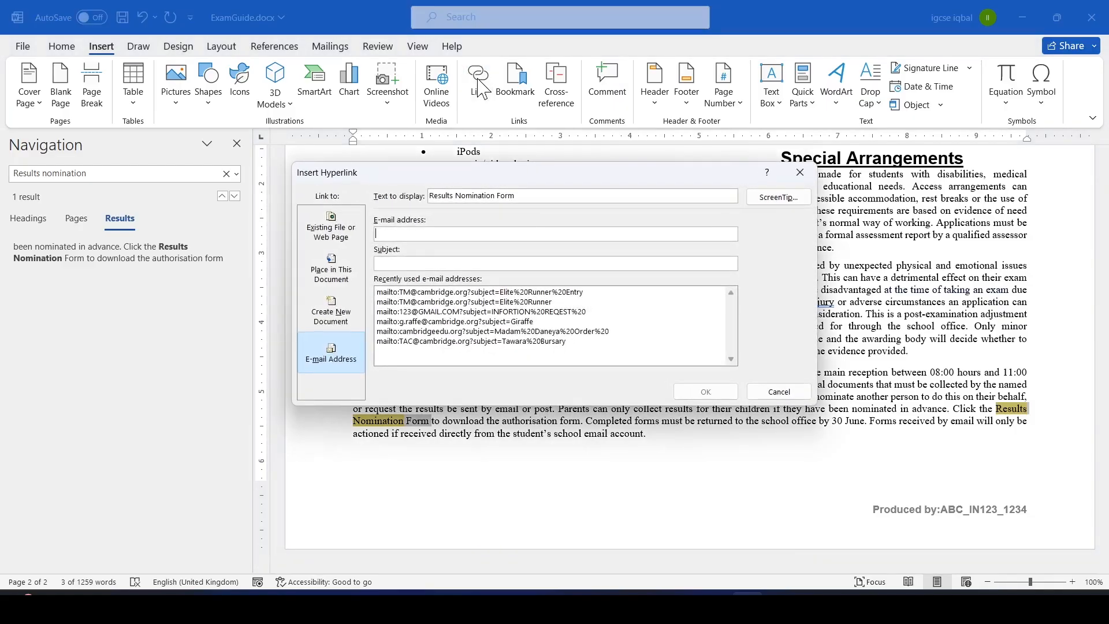
pyautogui.hotkey('alt', 'Tab')
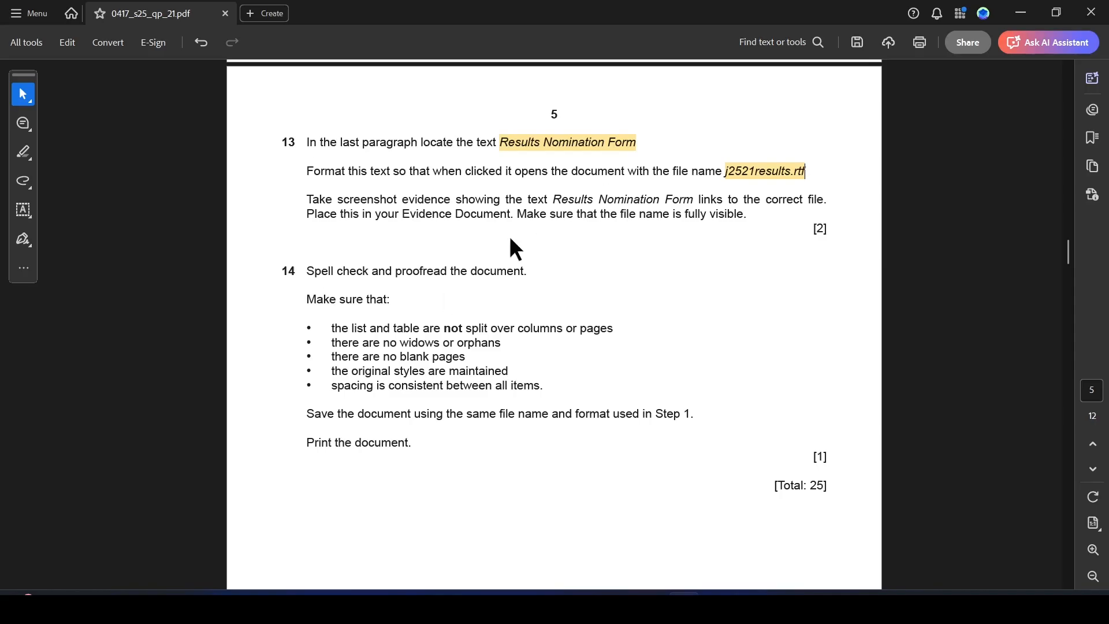
pyautogui.hotkey('alt', 'Tab')
pyautogui.hotkey('alt', 'Tab')
pyautogui.hotkey('alt', 'Tab')
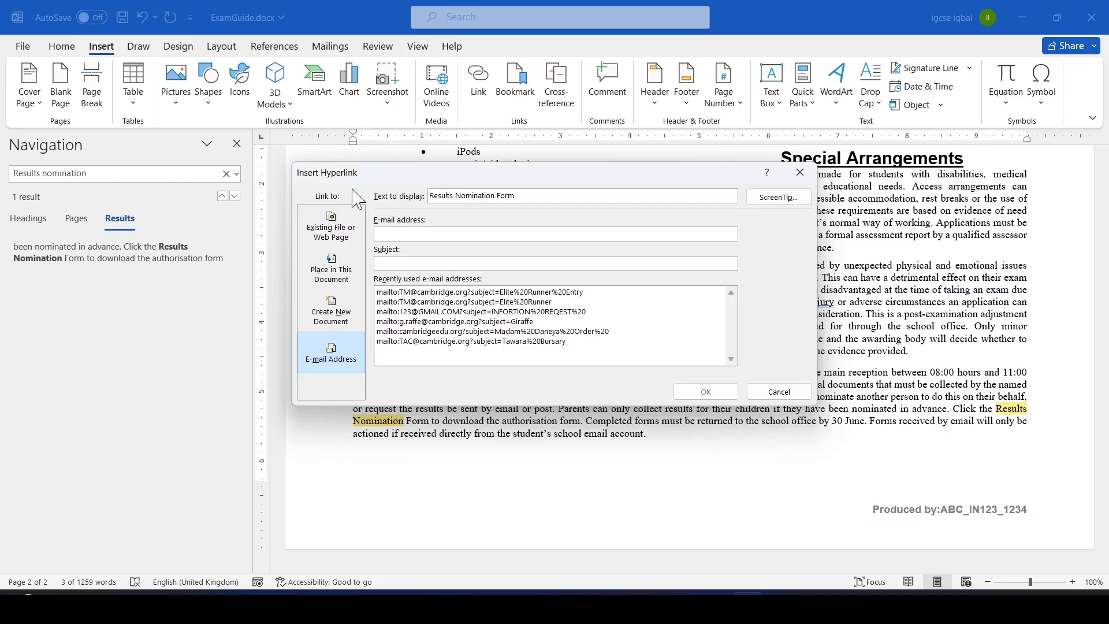
# Browse for a file in the 06_0417_21_Confidential Source Files June 2025 folder, showing all file types.
pyautogui.click(339, 237)
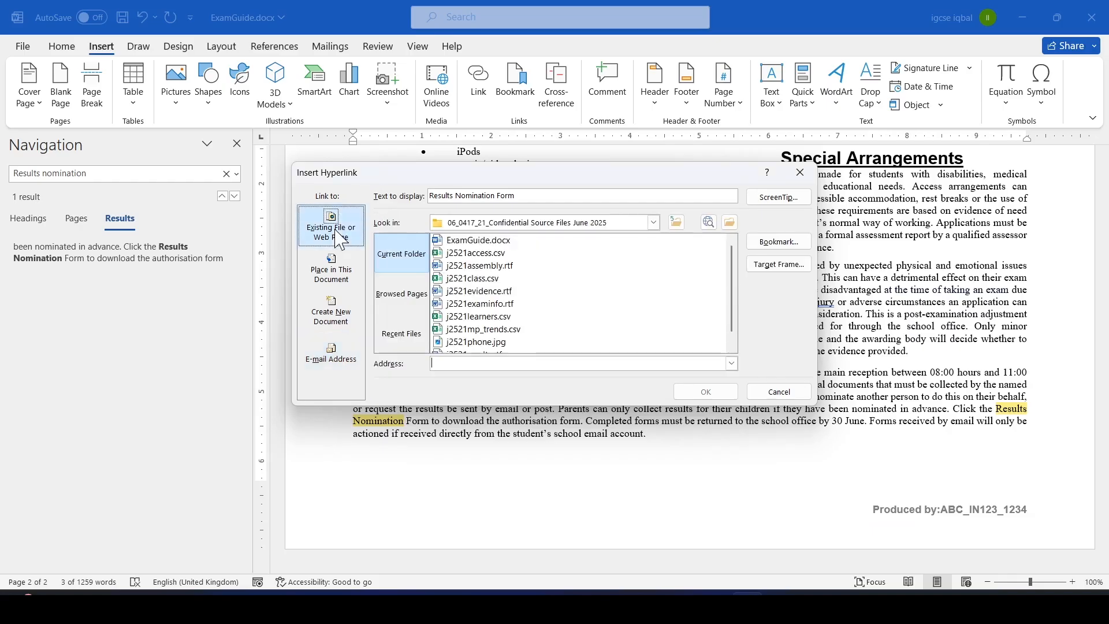
pyautogui.click(730, 222)
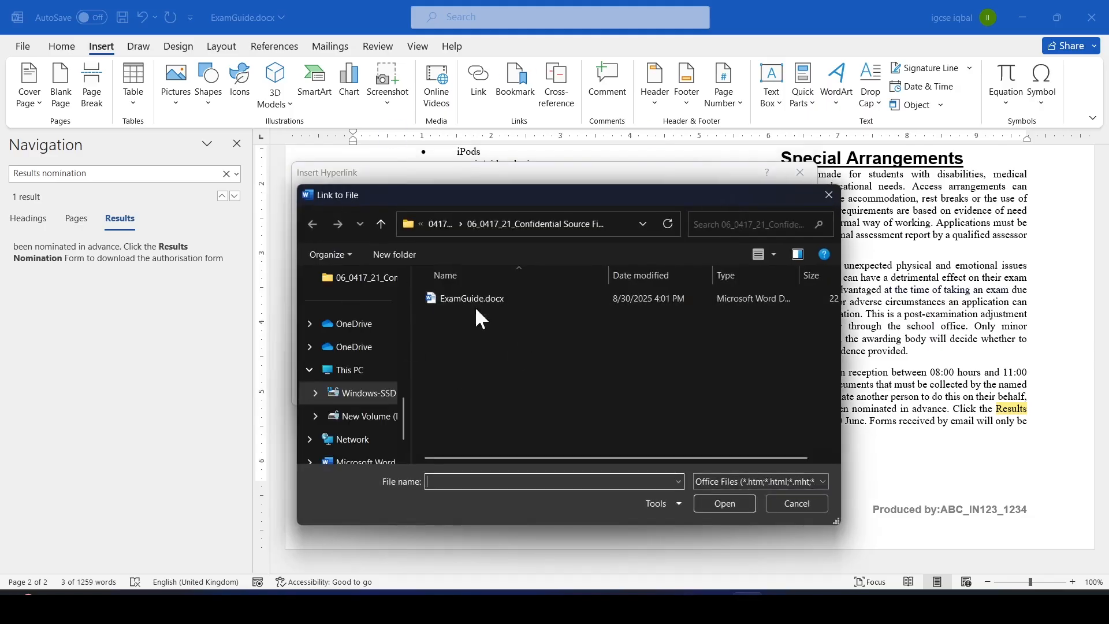
pyautogui.click(420, 223)
pyautogui.click(445, 319)
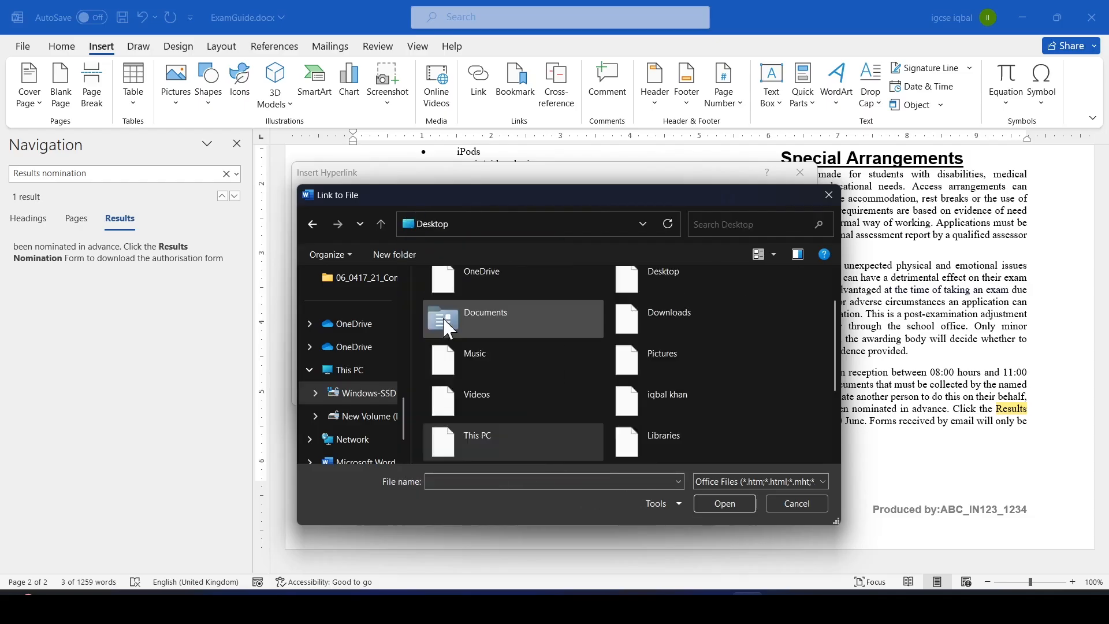
pyautogui.moveTo(832, 324); pyautogui.dragTo(829, 413)
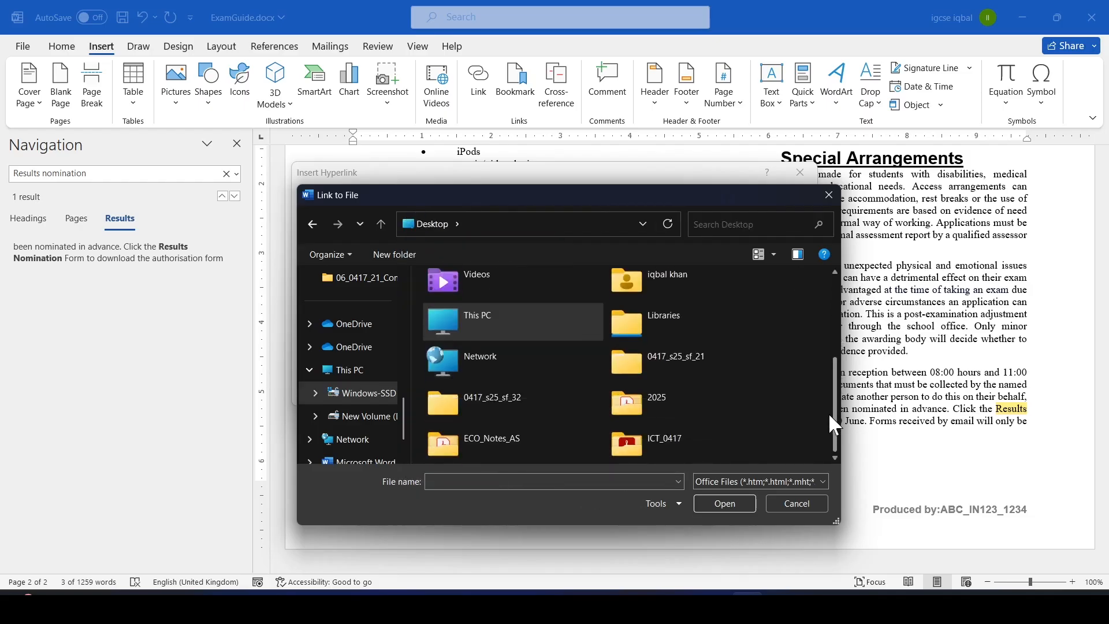
pyautogui.doubleClick(643, 356)
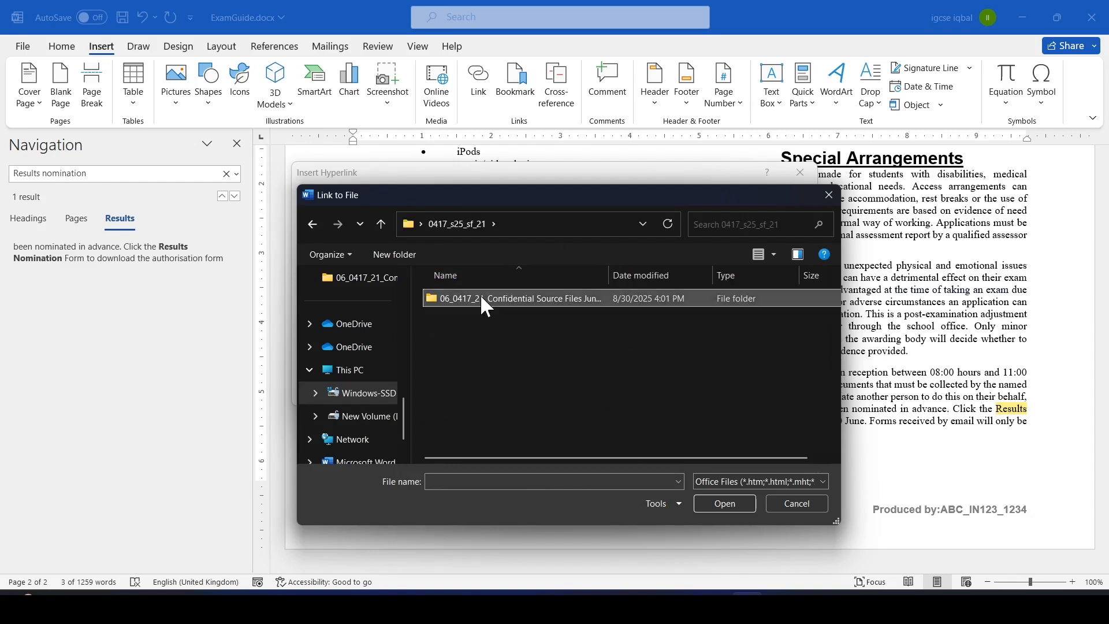
pyautogui.doubleClick(483, 298)
pyautogui.click(821, 483)
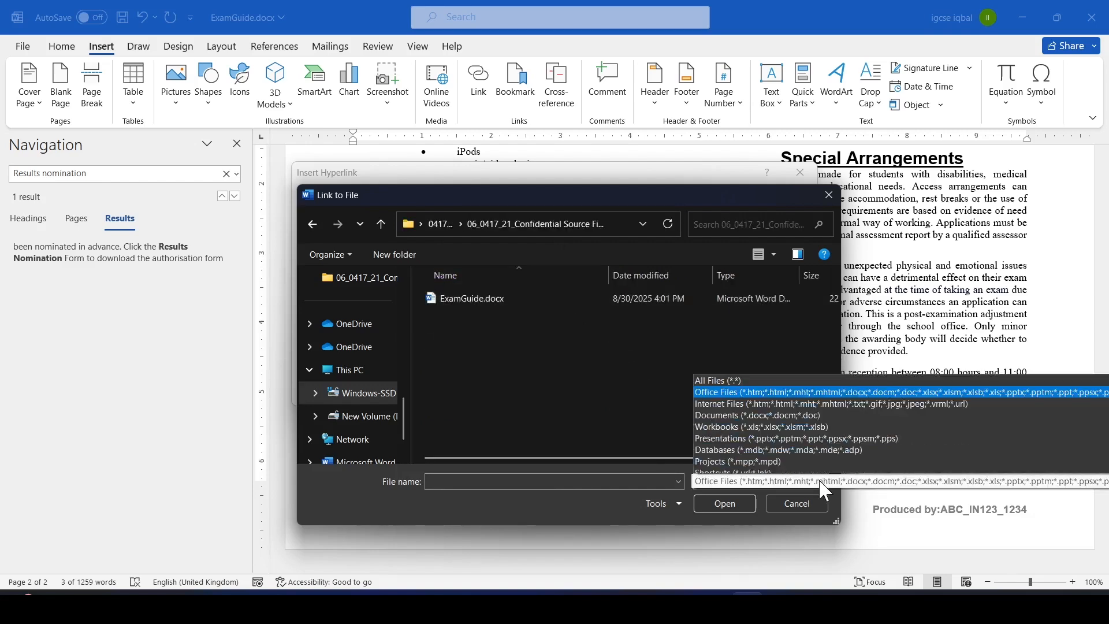
pyautogui.click(717, 303)
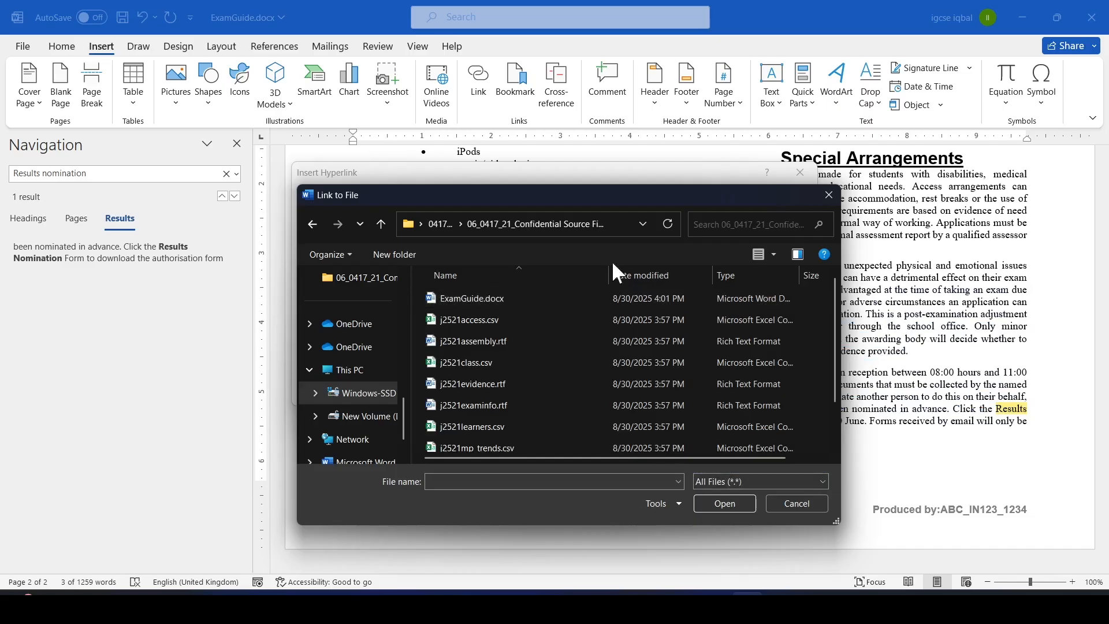
pyautogui.scroll(-2, 830, 296)
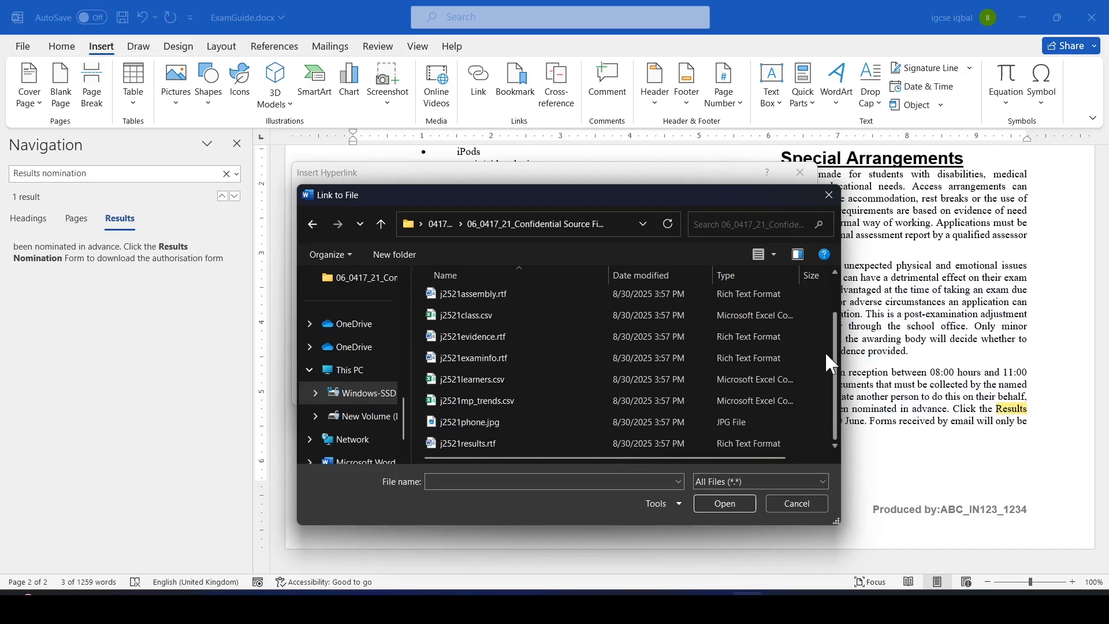
# Choose j2521results.rtf as the hyperlink's target file.
pyautogui.hotkey('alt', 'Tab')
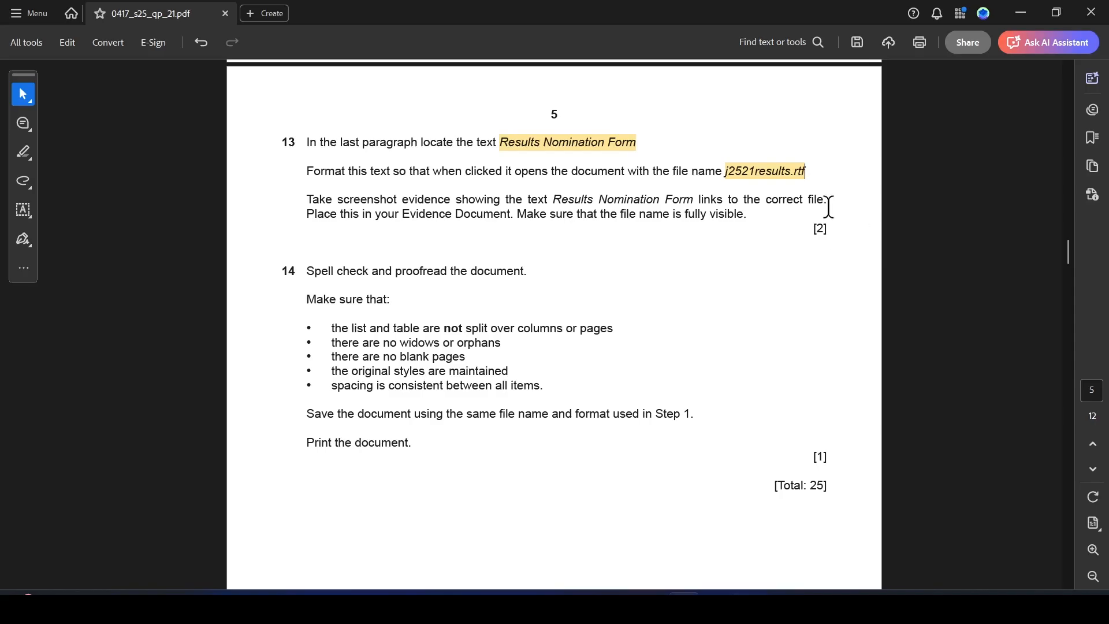
pyautogui.hotkey('alt', 'Tab')
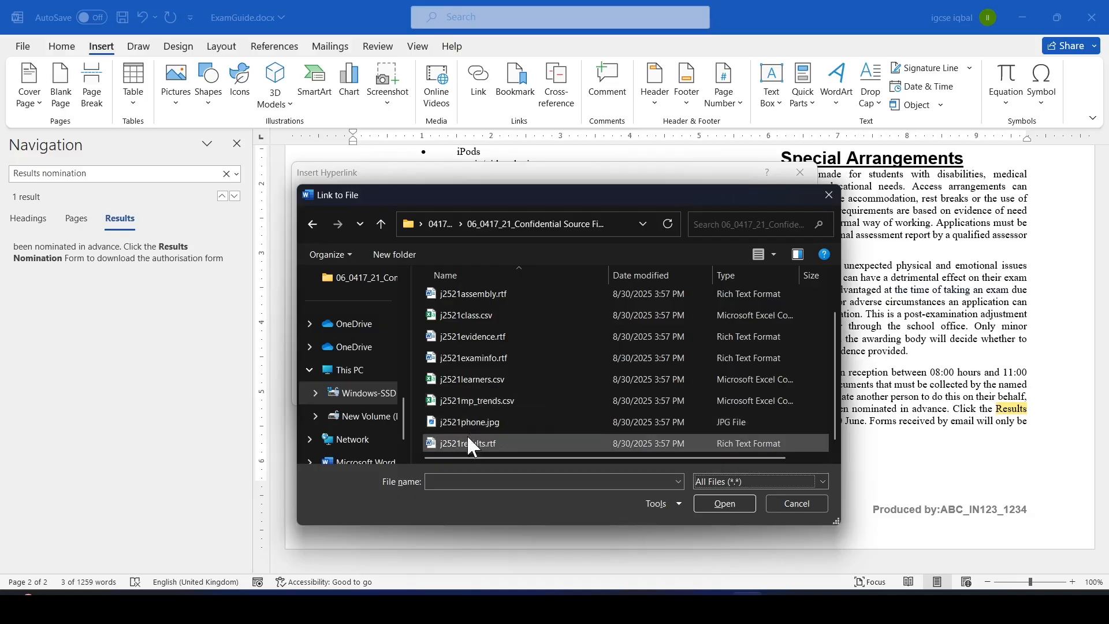
pyautogui.hotkey('alt', 'Tab')
pyautogui.hotkey('alt', 'Tab')
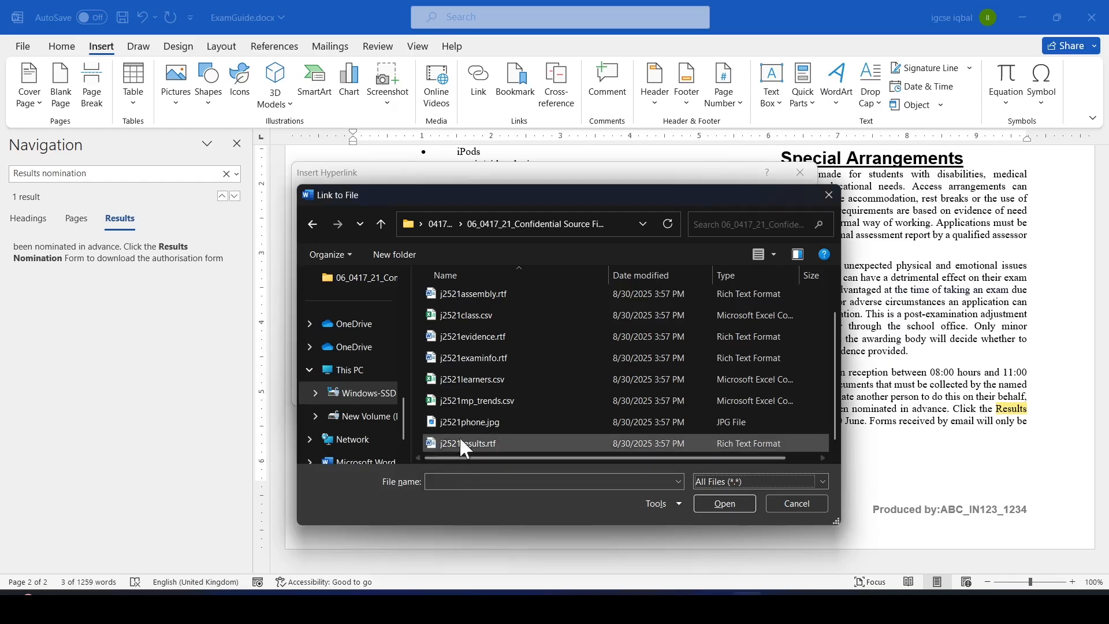
pyautogui.click(460, 442)
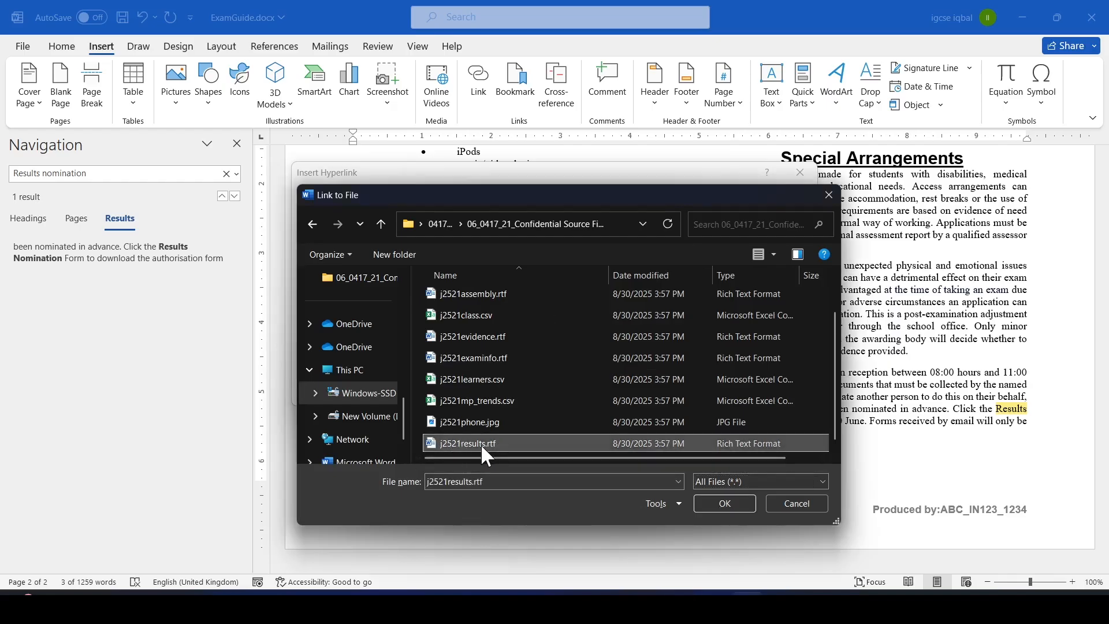
pyautogui.hotkey('alt', 'Tab')
pyautogui.hotkey('alt', 'Tab')
pyautogui.click(724, 503)
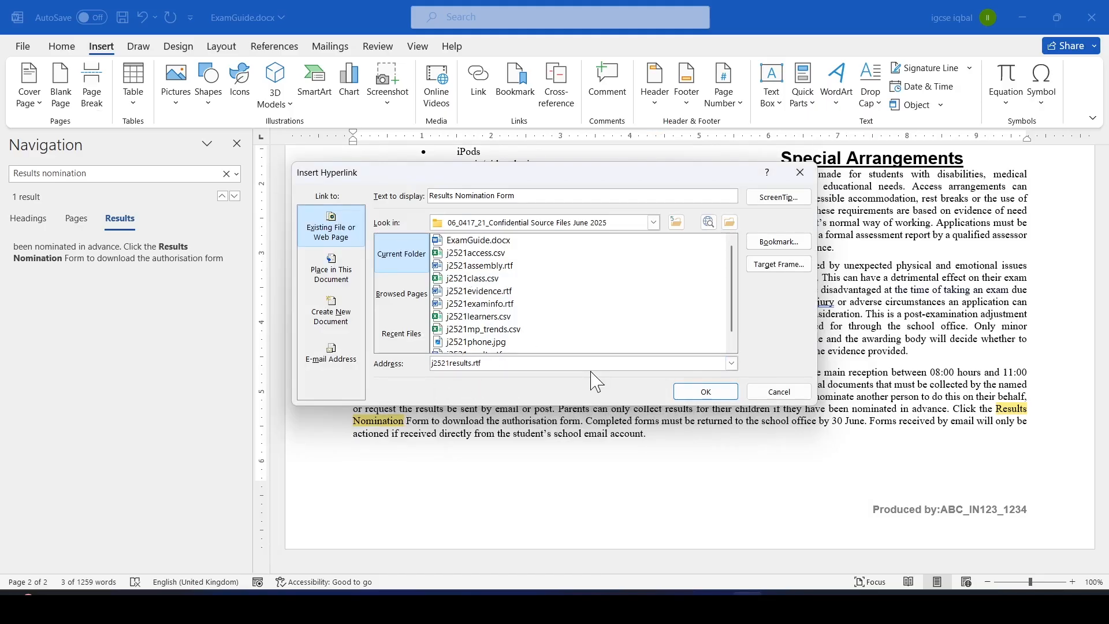
# Highlight the screenshot evidence instruction of task 13 in the question paper.
pyautogui.hotkey('alt', 'Tab')
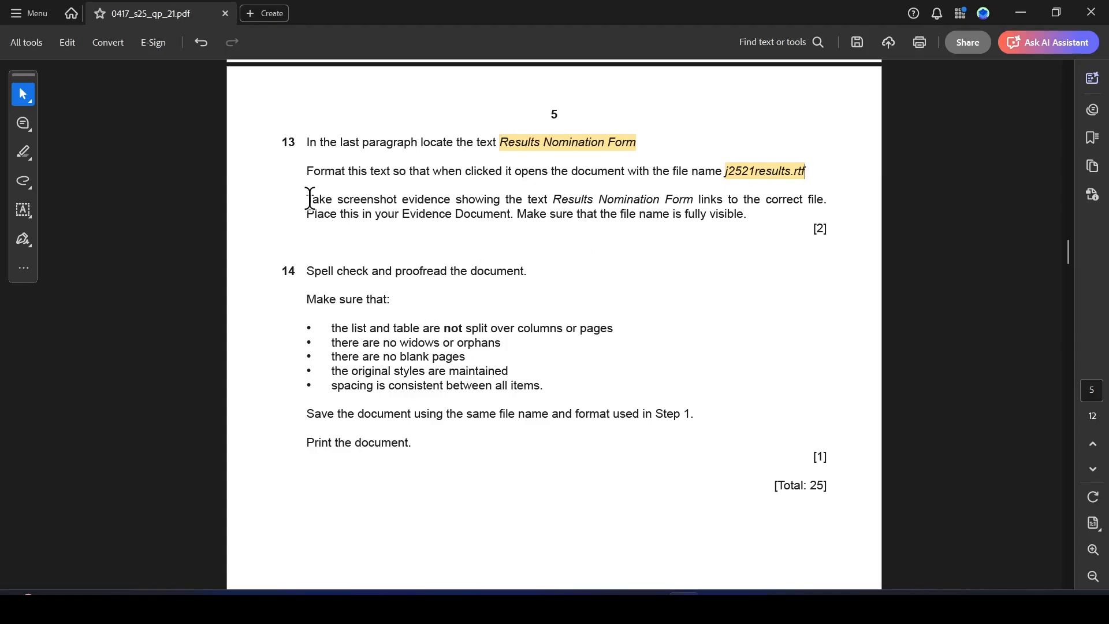
pyautogui.moveTo(306, 199); pyautogui.dragTo(647, 202)
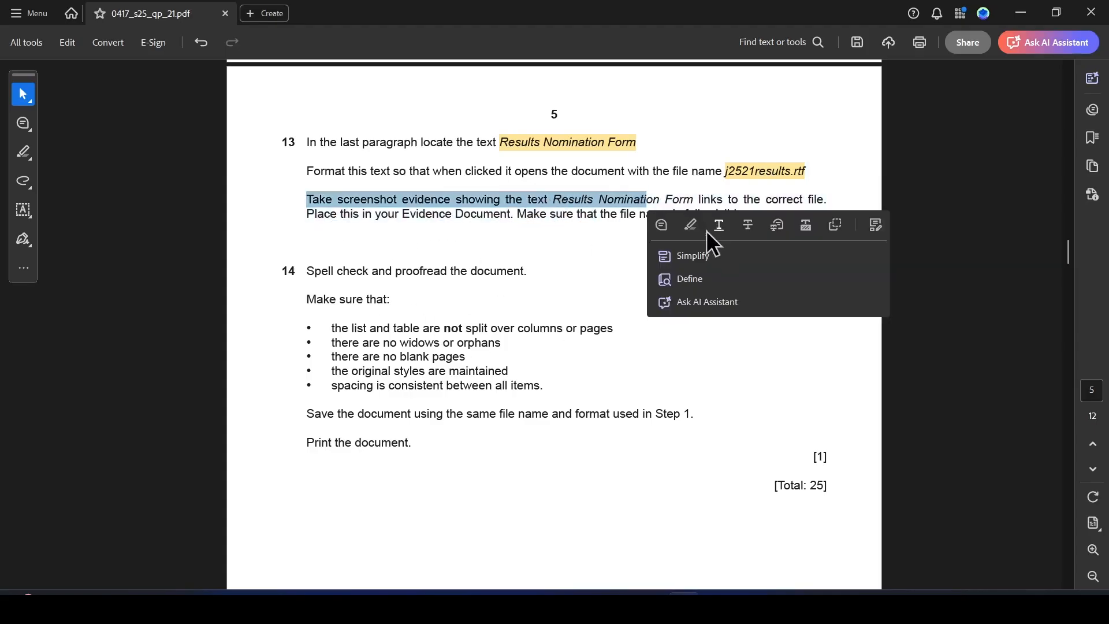
pyautogui.click(698, 227)
pyautogui.hotkey('alt', 'Tab')
# Confirm the hyperlink from Results Nomination Form to j2521results.rtf.
pyautogui.moveTo(524, 175); pyautogui.dragTo(571, 140)
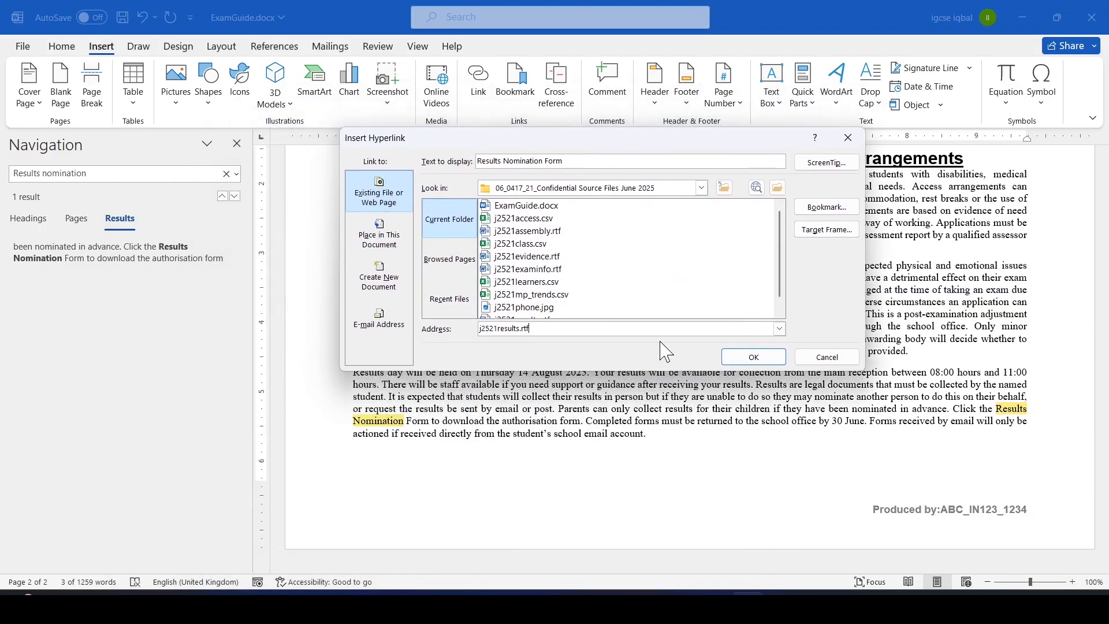
pyautogui.click(762, 357)
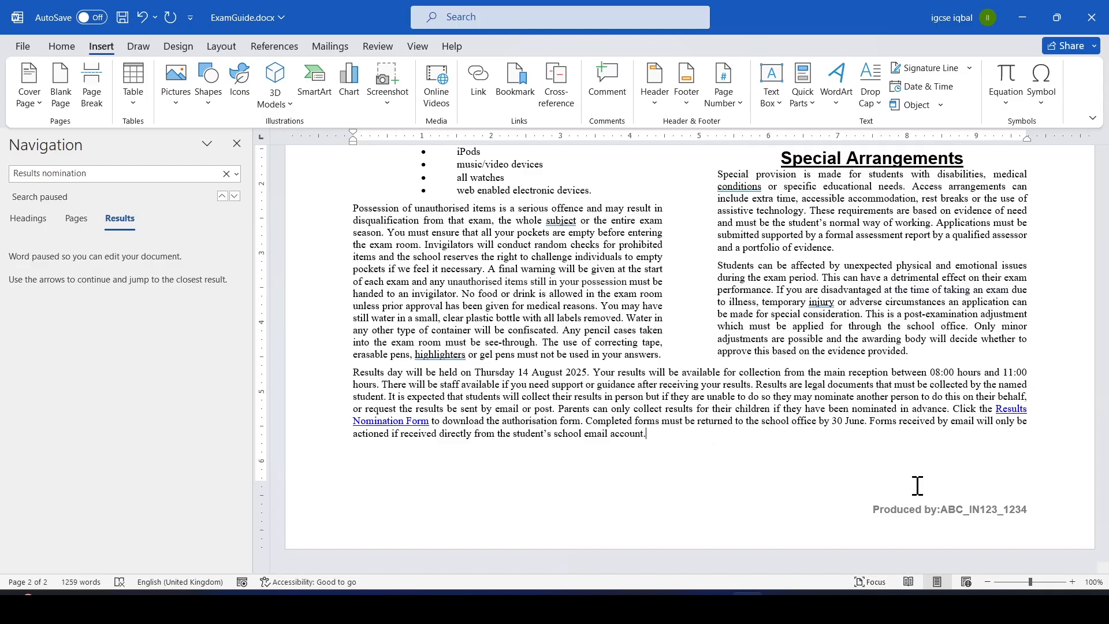
pyautogui.hotkey('alt', 'Tab')
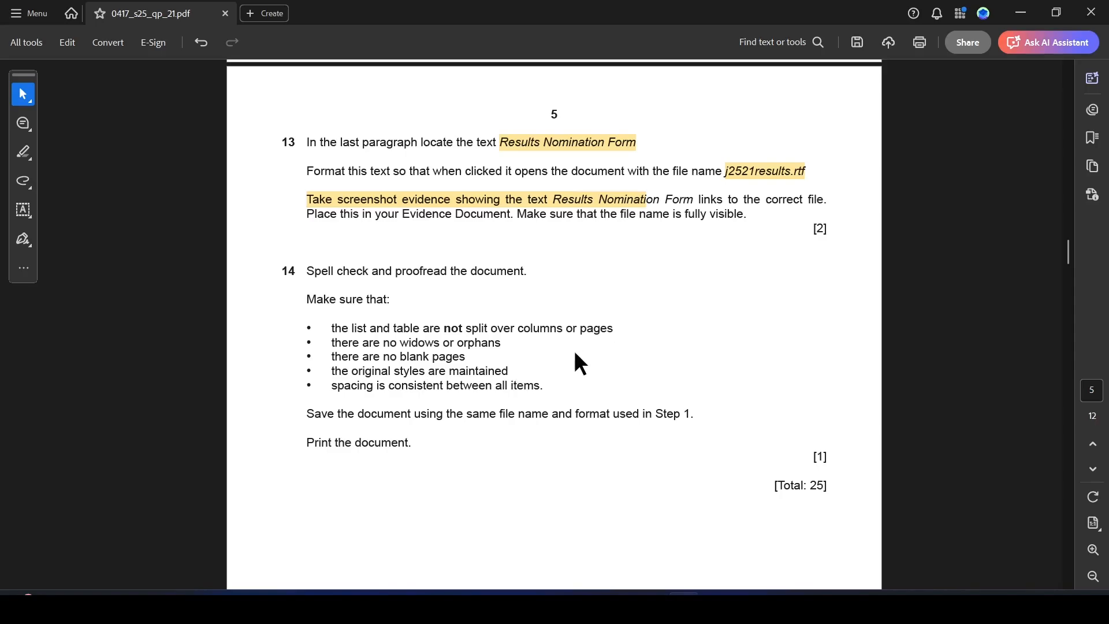
# Highlight task 14's spell check and proofread instruction in the question paper.
pyautogui.moveTo(308, 271); pyautogui.dragTo(524, 276)
pyautogui.click(589, 295)
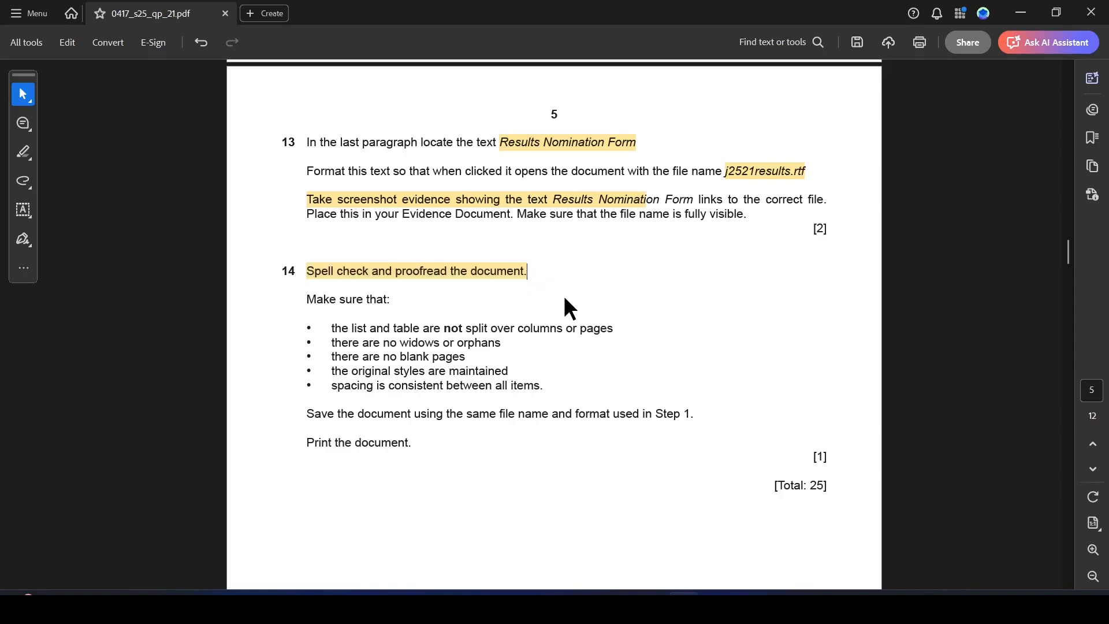
# Close the navigation pane and start the spelling and grammar check from the start of the document.
pyautogui.hotkey('alt', 'Tab')
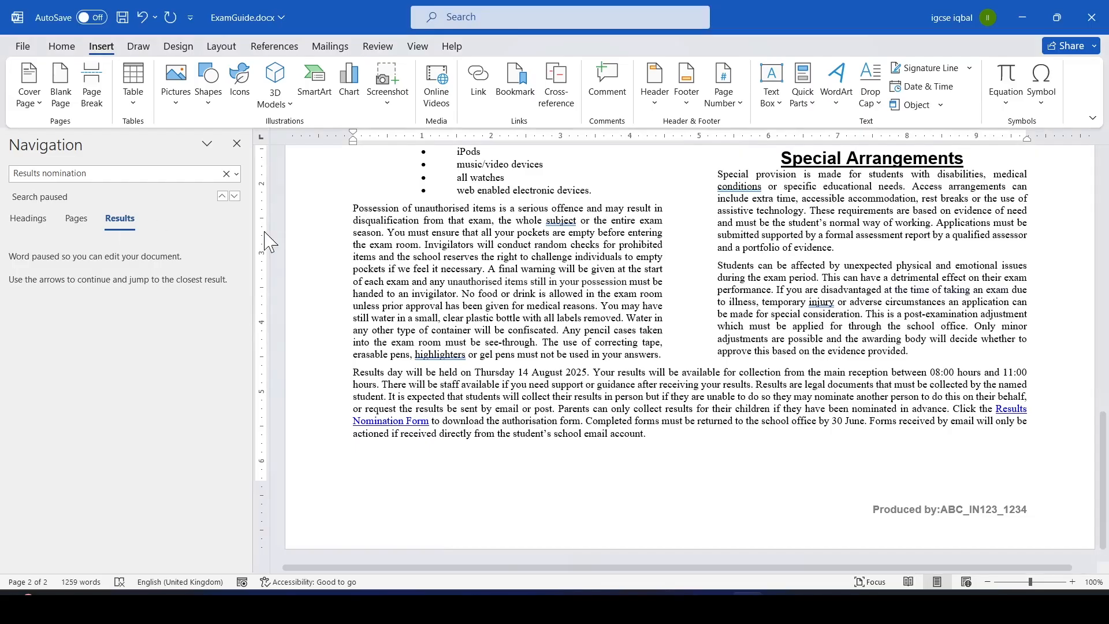
pyautogui.click(237, 143)
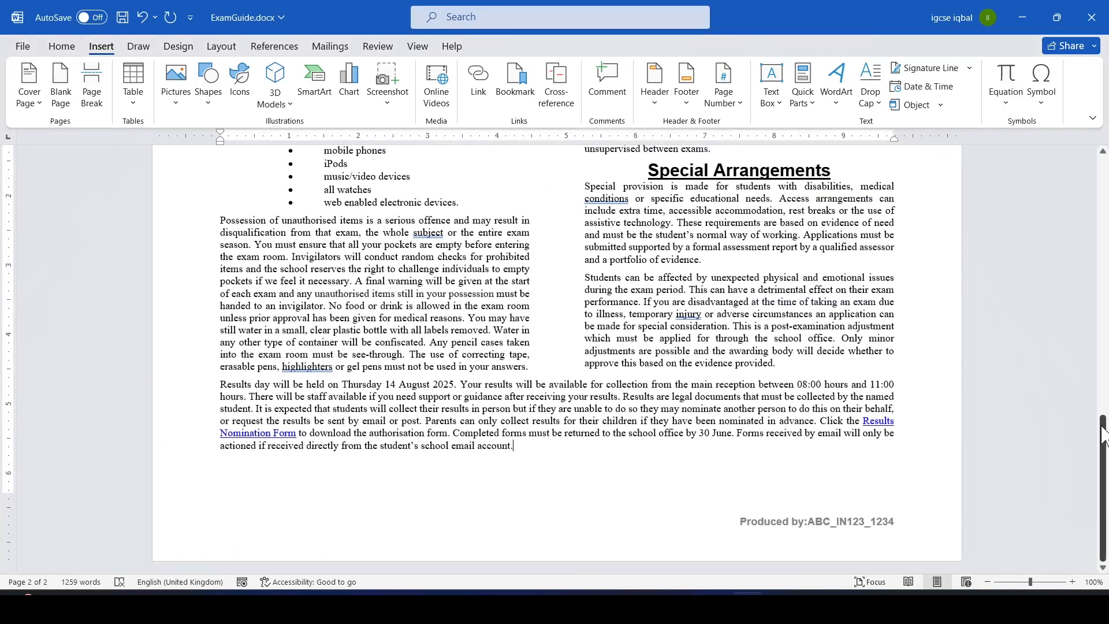
pyautogui.moveTo(1104, 456); pyautogui.dragTo(1106, 184)
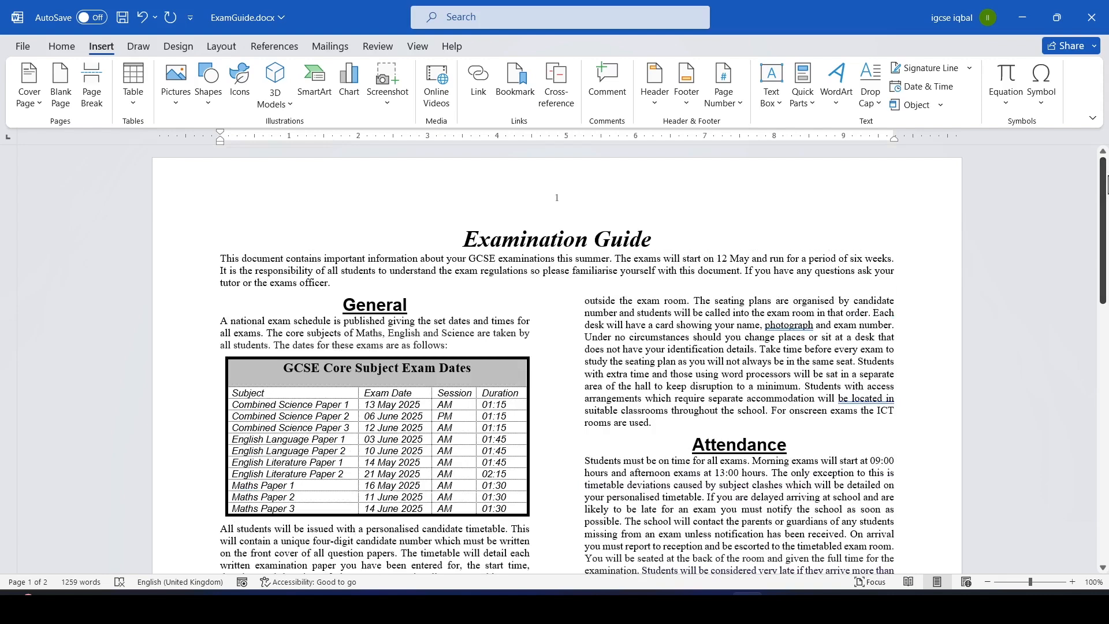
pyautogui.press('F7')
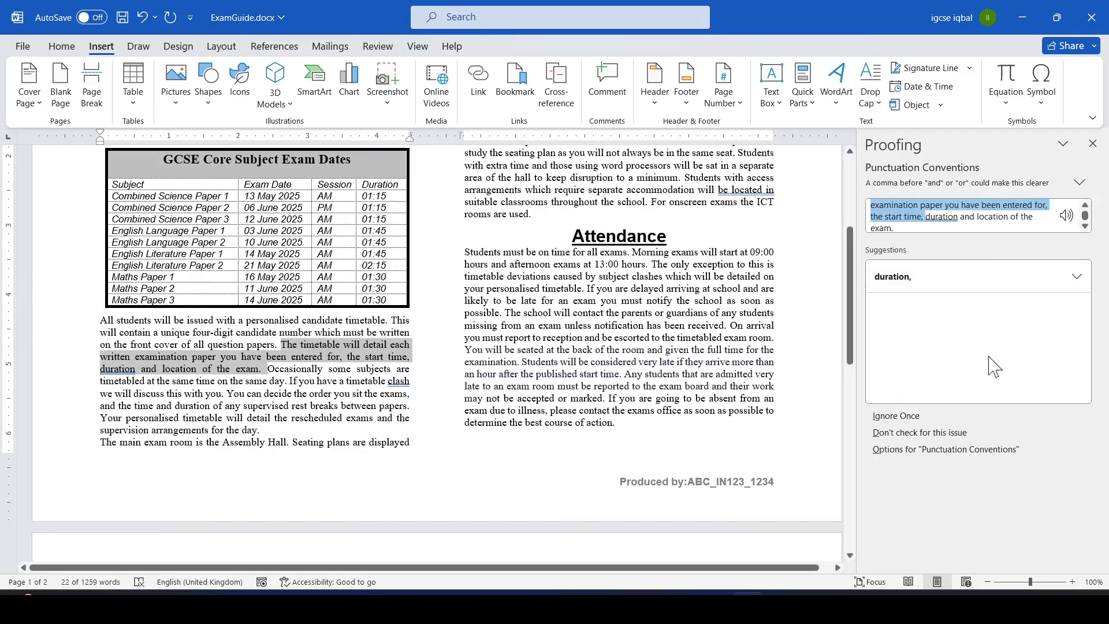
pyautogui.hotkey('alt', 'Tab')
pyautogui.hotkey('alt', 'Tab')
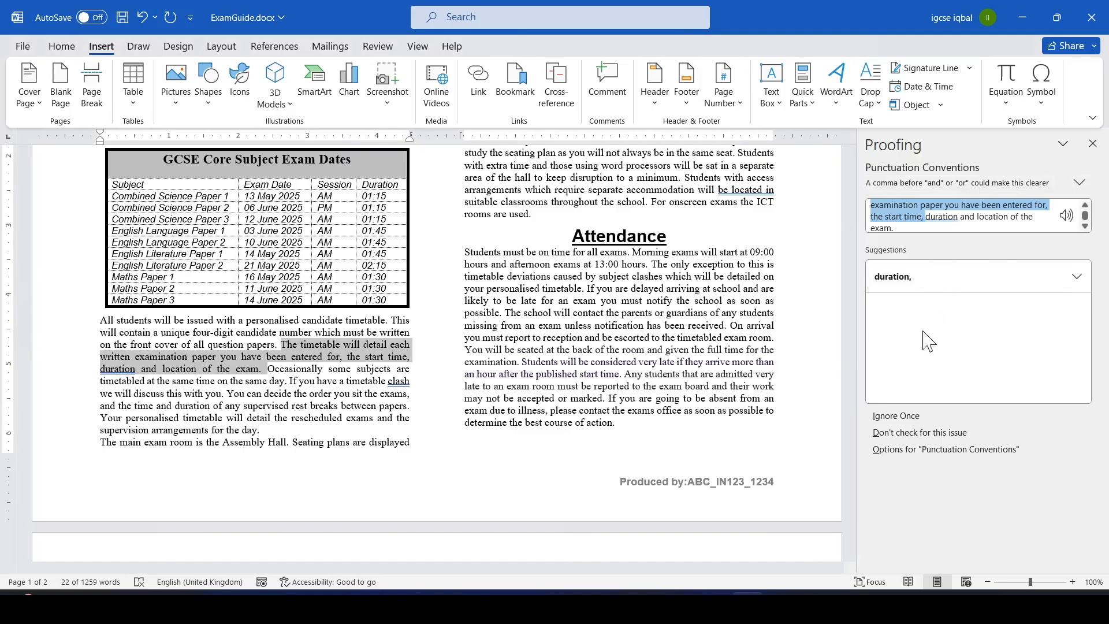
# Accept the suggested corrections after duration, clash, be in and injury, then close the completion message.
pyautogui.click(908, 283)
pyautogui.click(908, 283)
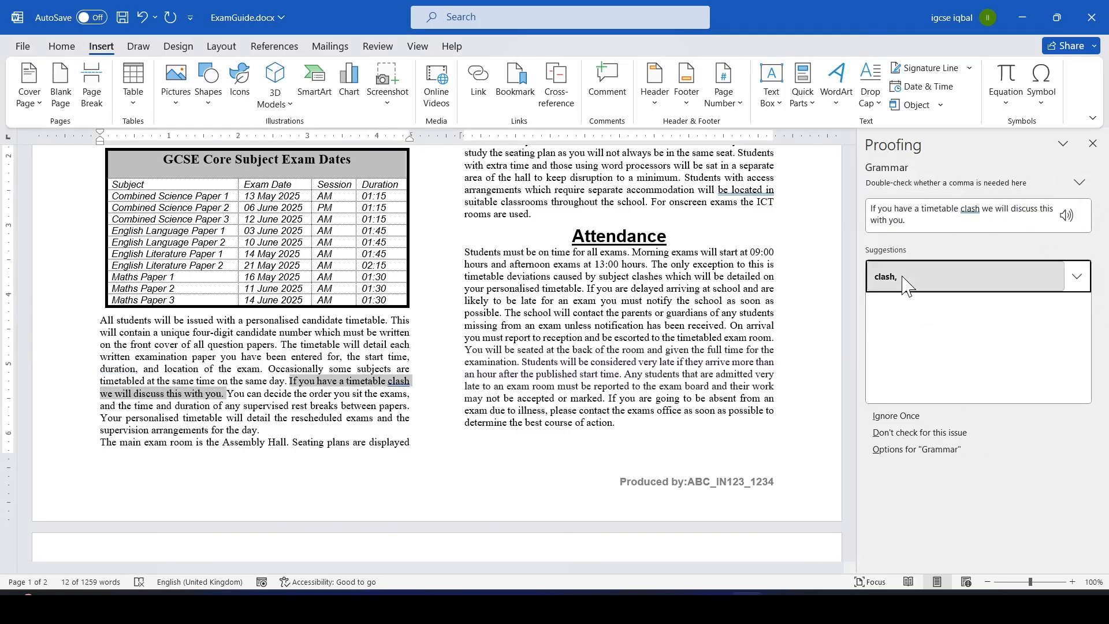
pyautogui.click(908, 283)
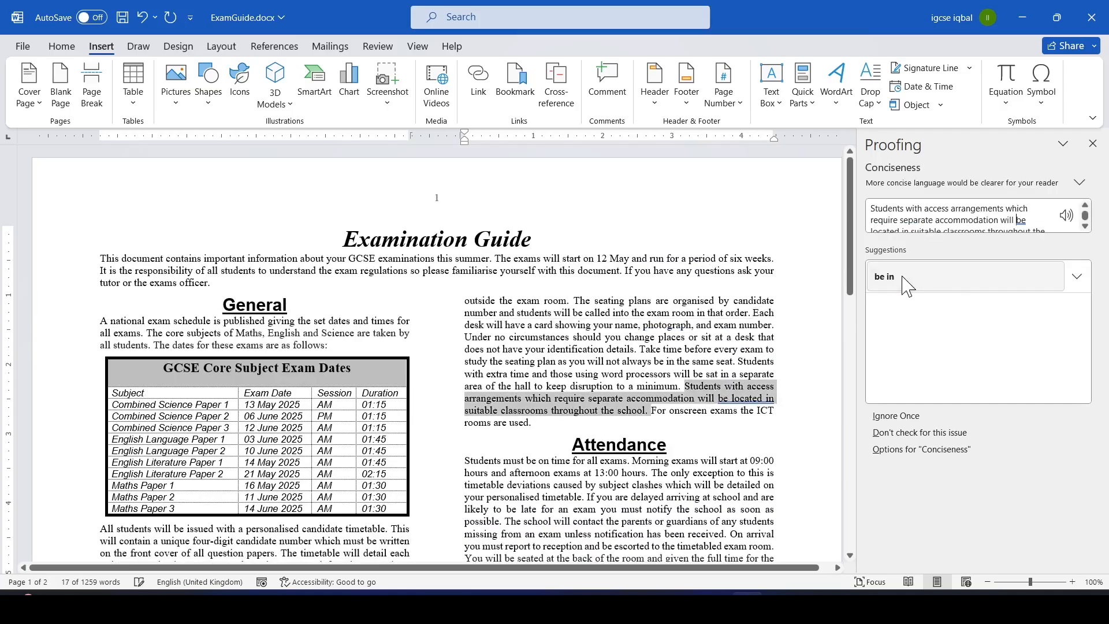
pyautogui.click(906, 279)
pyautogui.click(906, 278)
pyautogui.click(959, 277)
pyautogui.click(959, 277)
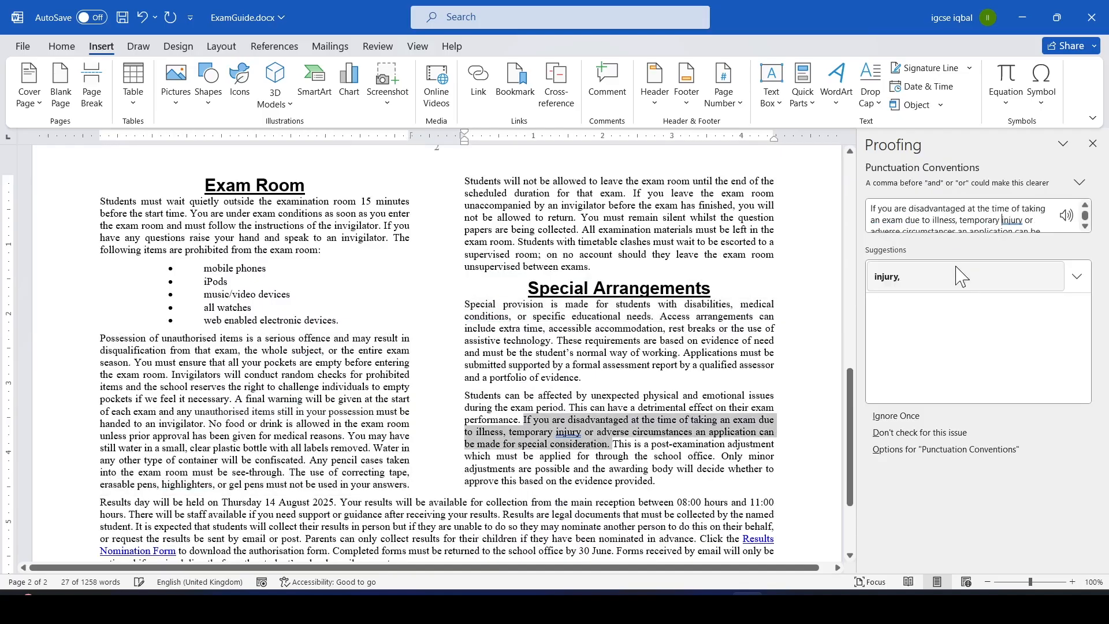
pyautogui.click(959, 277)
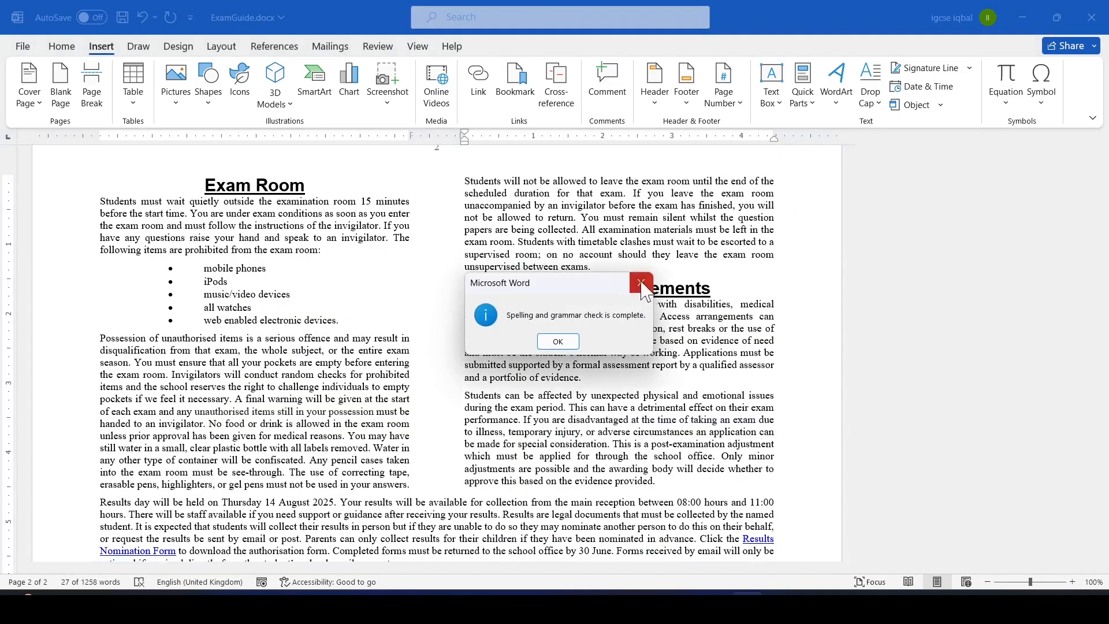
pyautogui.moveTo(587, 283); pyautogui.dragTo(483, 233)
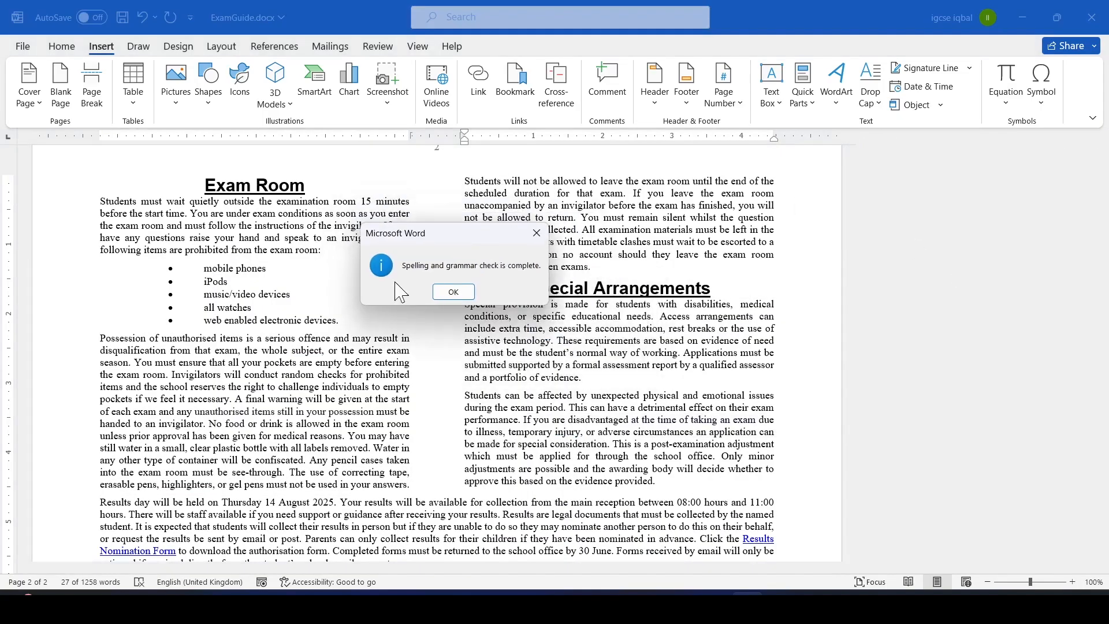
pyautogui.click(462, 294)
# Highlight the not split over columns or pages requirement in task 14.
pyautogui.hotkey('alt', 'Tab')
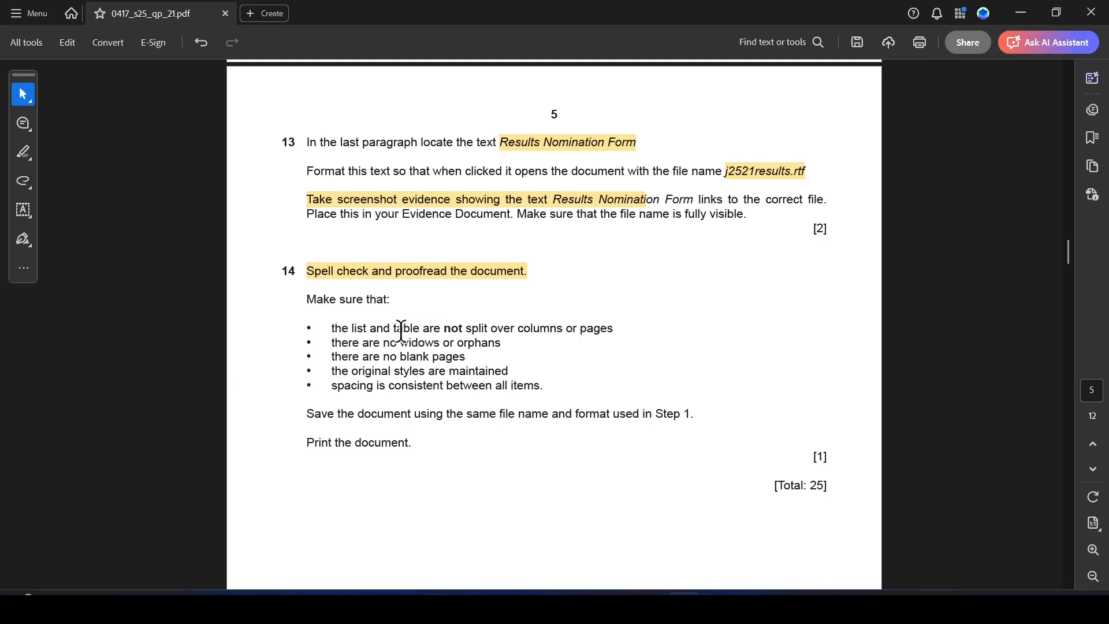
pyautogui.moveTo(440, 330); pyautogui.dragTo(594, 325)
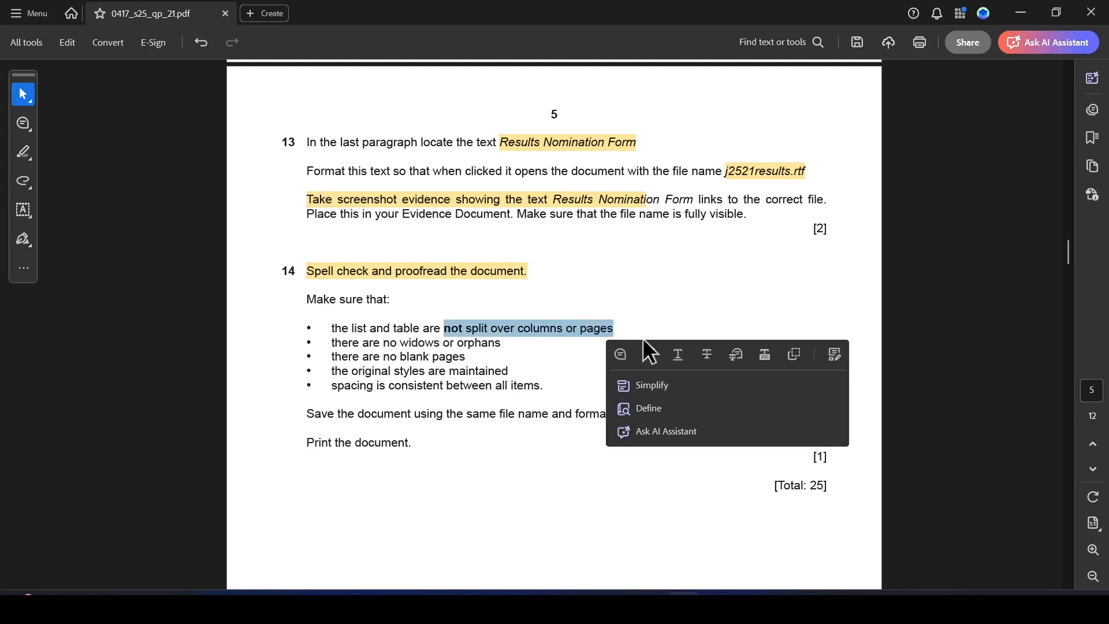
pyautogui.click(648, 348)
# Check the table and column layout near the start of the document.
pyautogui.hotkey('alt', 'Tab')
pyautogui.moveTo(1097, 383); pyautogui.dragTo(1107, 237)
pyautogui.hotkey('alt', 'Tab')
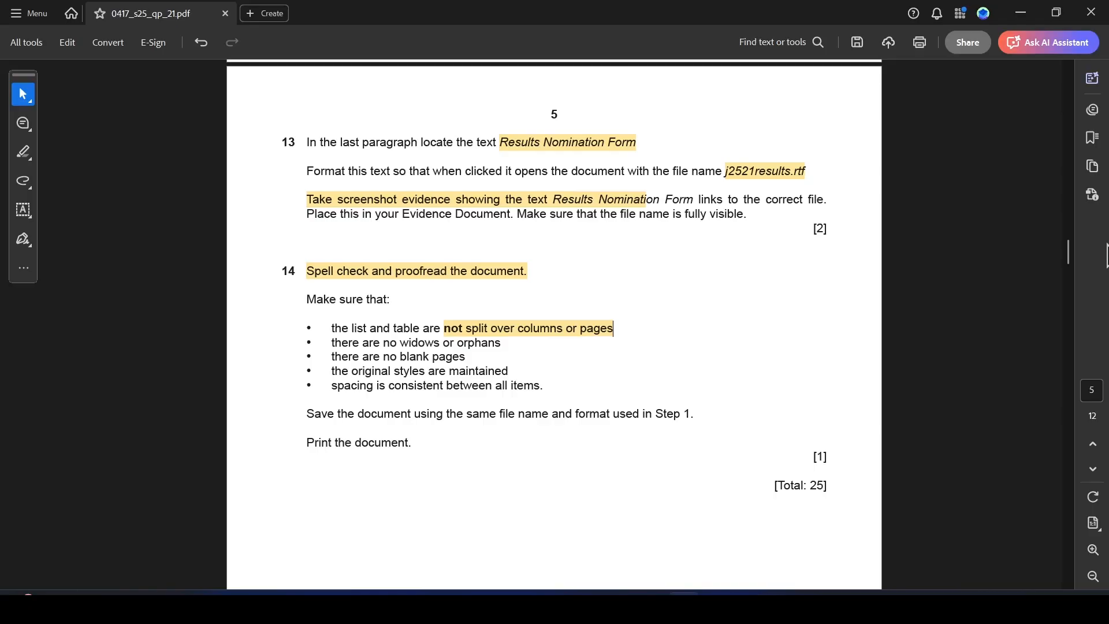
# Highlight the no widows or orphans requirement in task 14.
pyautogui.moveTo(383, 343); pyautogui.dragTo(503, 346)
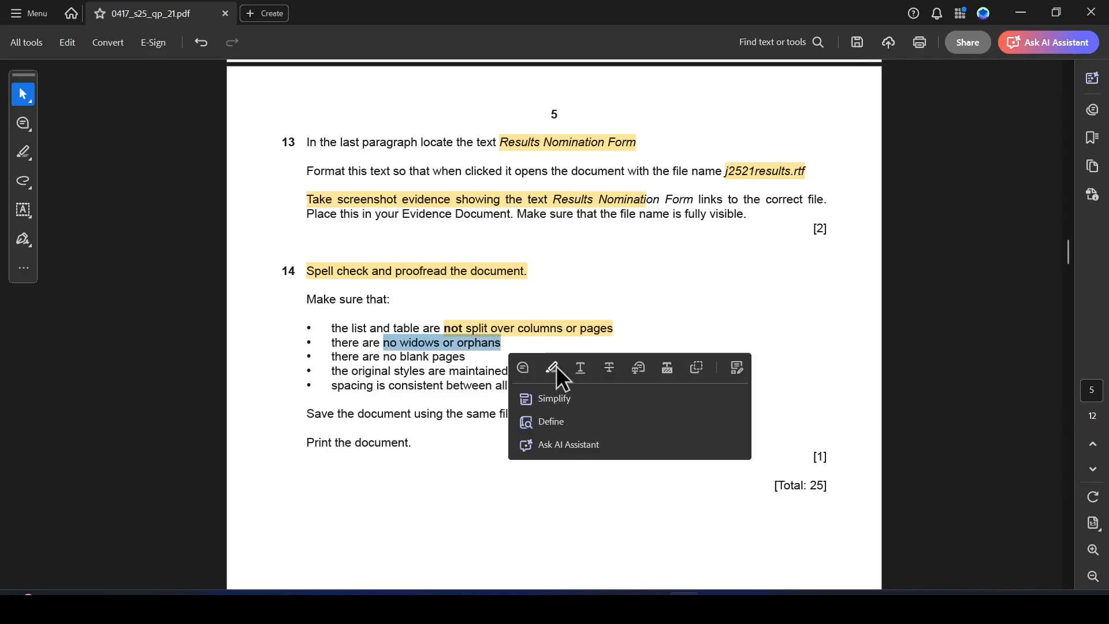
pyautogui.click(553, 369)
# Change the Widow/Orphan control setting for the first Attendance paragraph in its line and page break settings.
pyautogui.hotkey('alt', 'Tab')
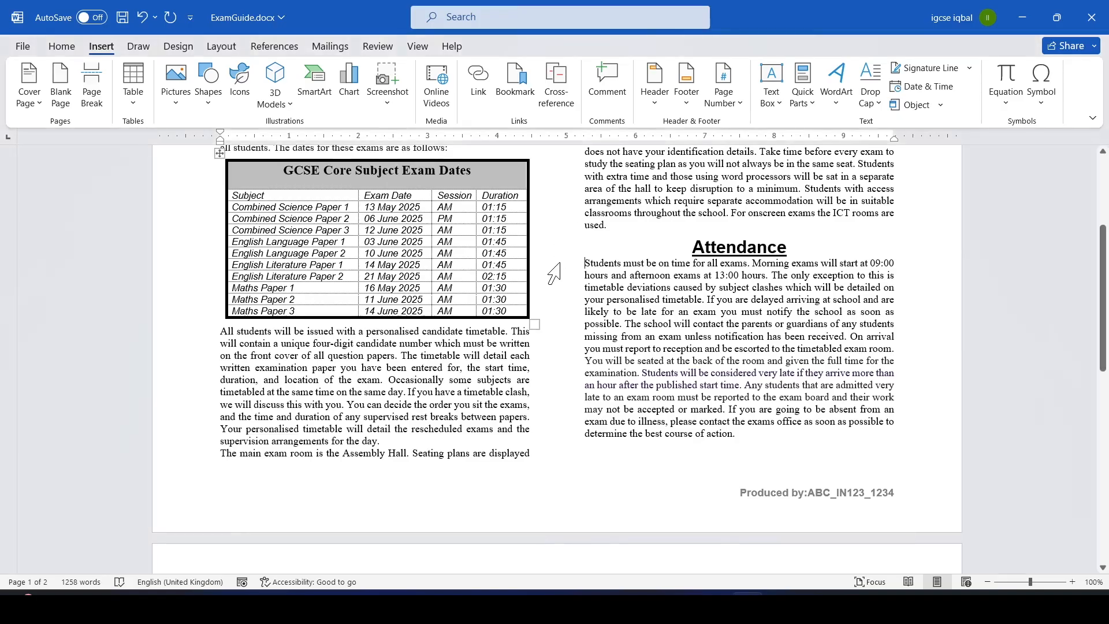
pyautogui.rightClick(554, 266)
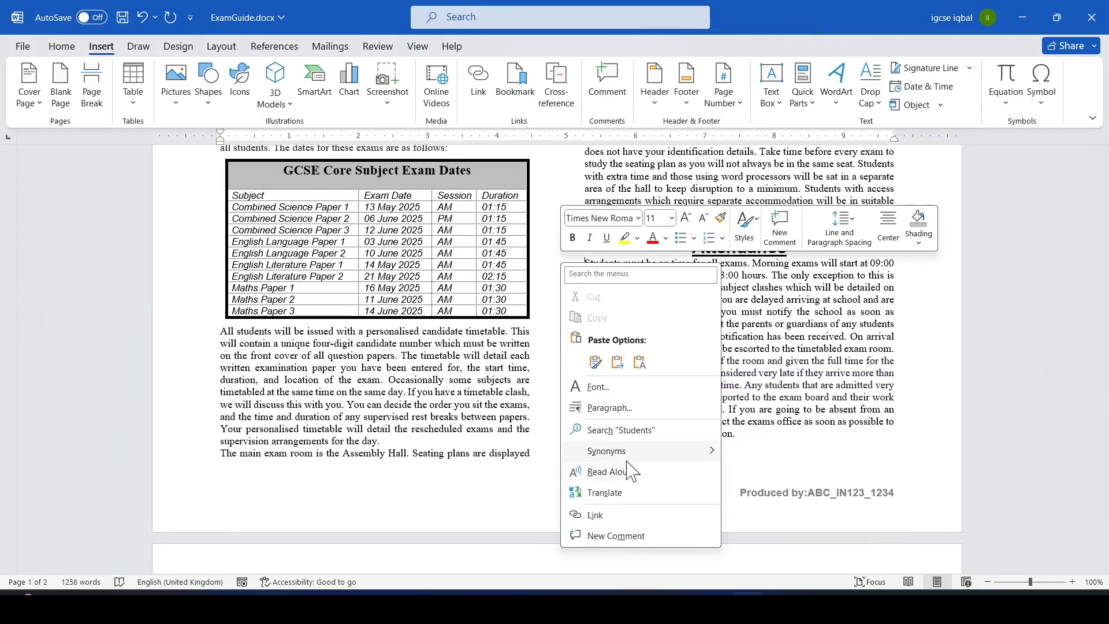
pyautogui.click(626, 408)
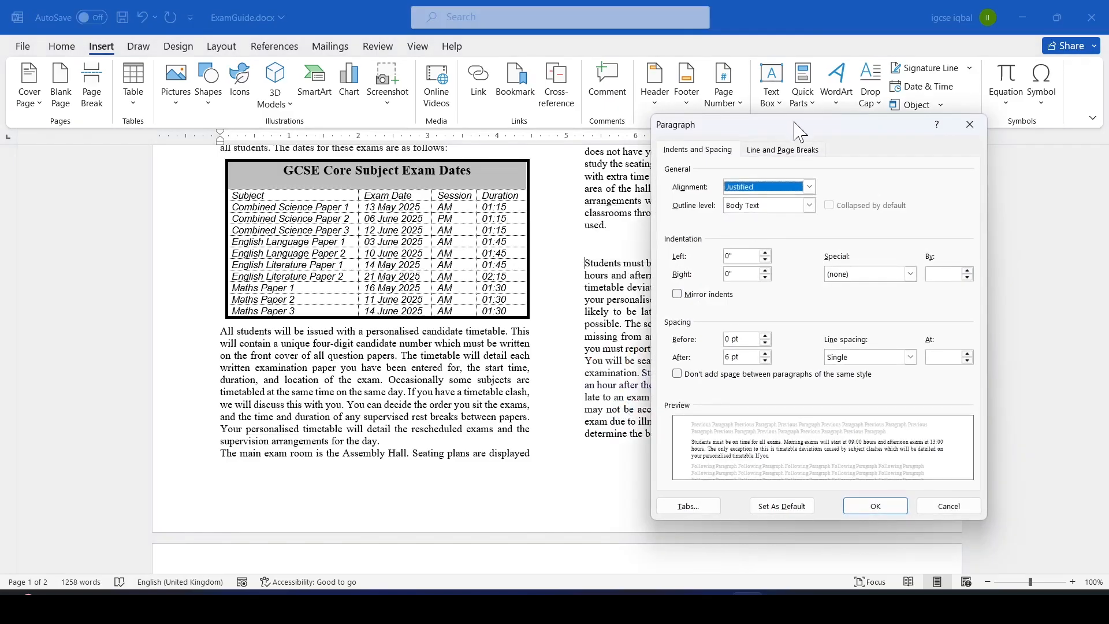
pyautogui.click(786, 151)
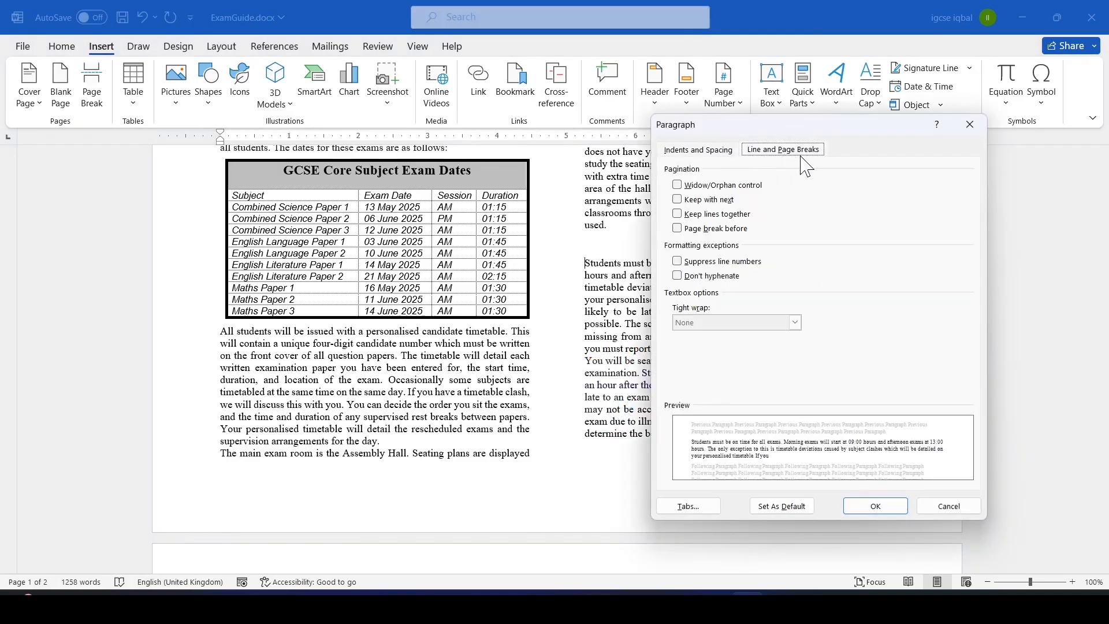
pyautogui.click(678, 188)
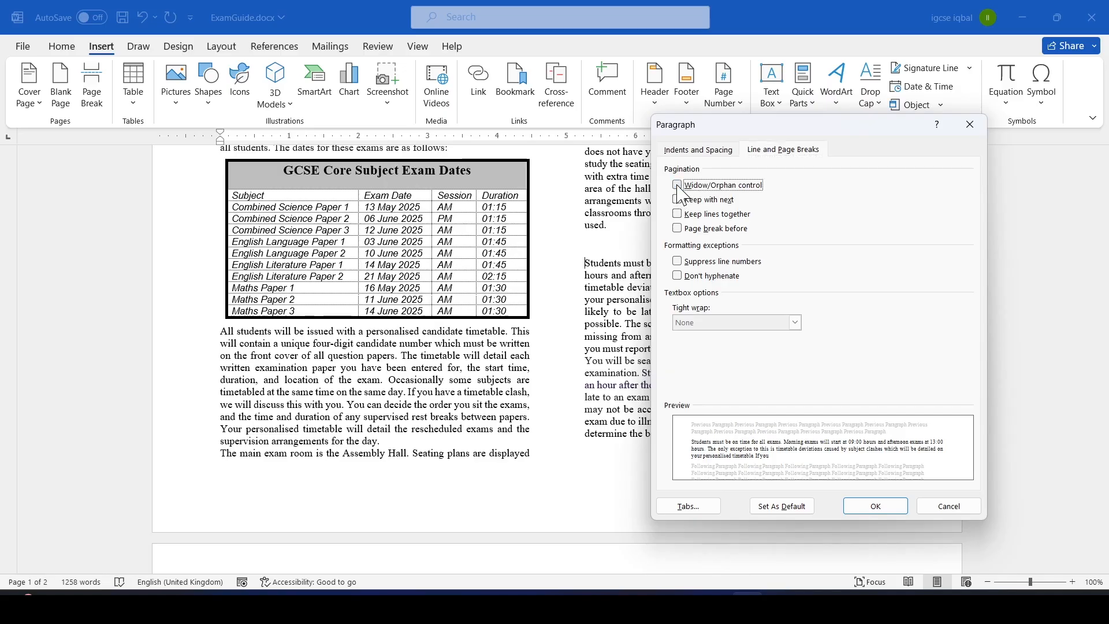
pyautogui.hotkey('alt', 'Tab')
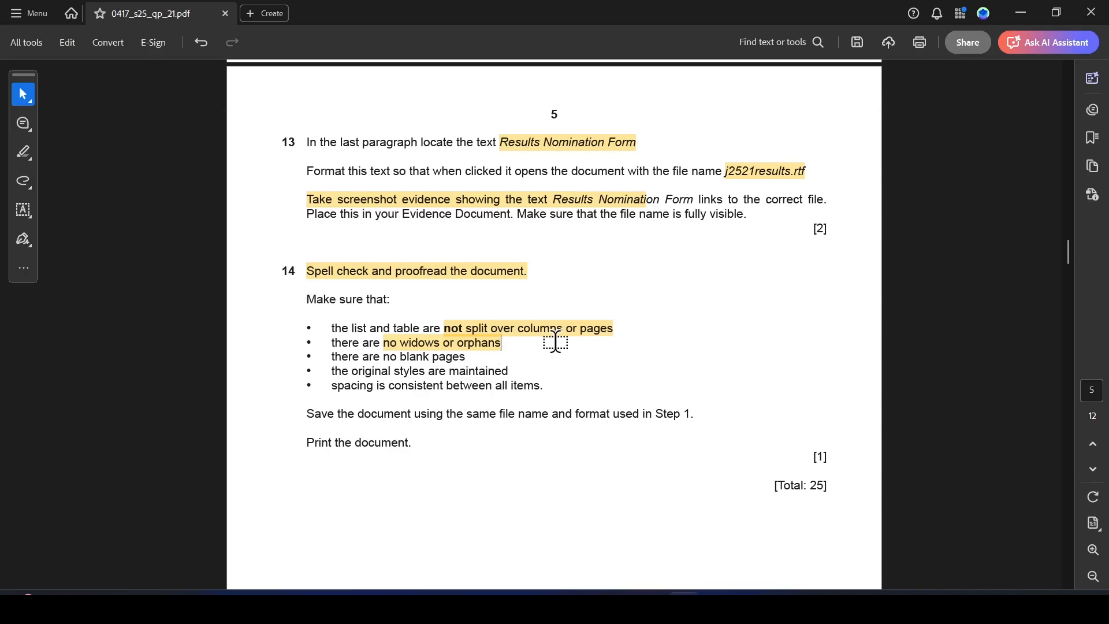
pyautogui.hotkey('alt', 'Tab')
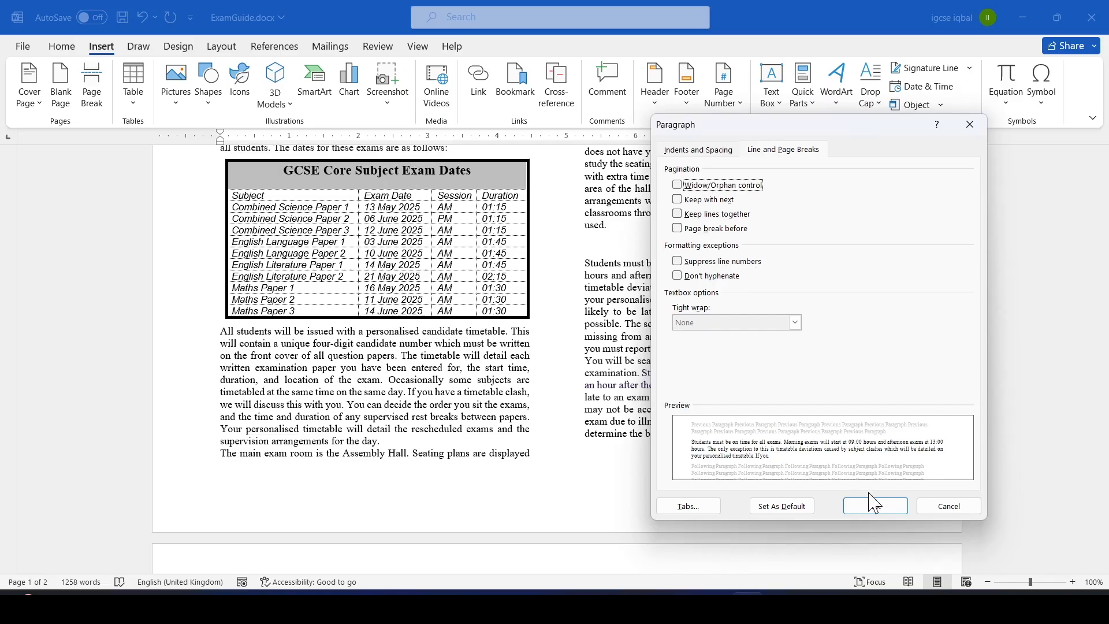
pyautogui.hotkey('alt', 'Tab')
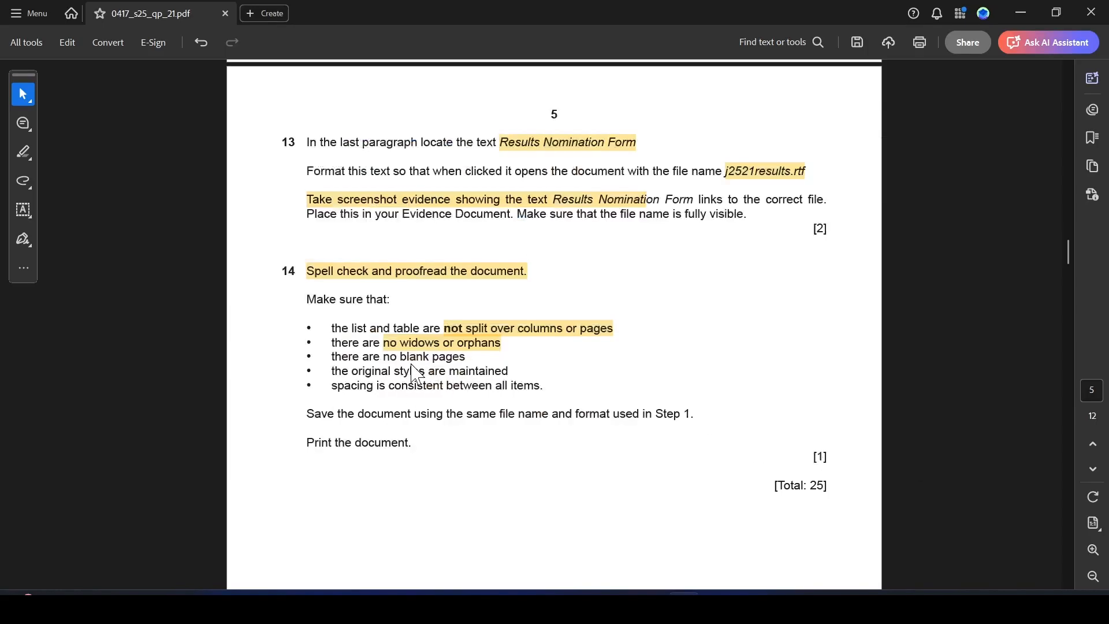
pyautogui.hotkey('alt', 'Tab')
pyautogui.click(875, 506)
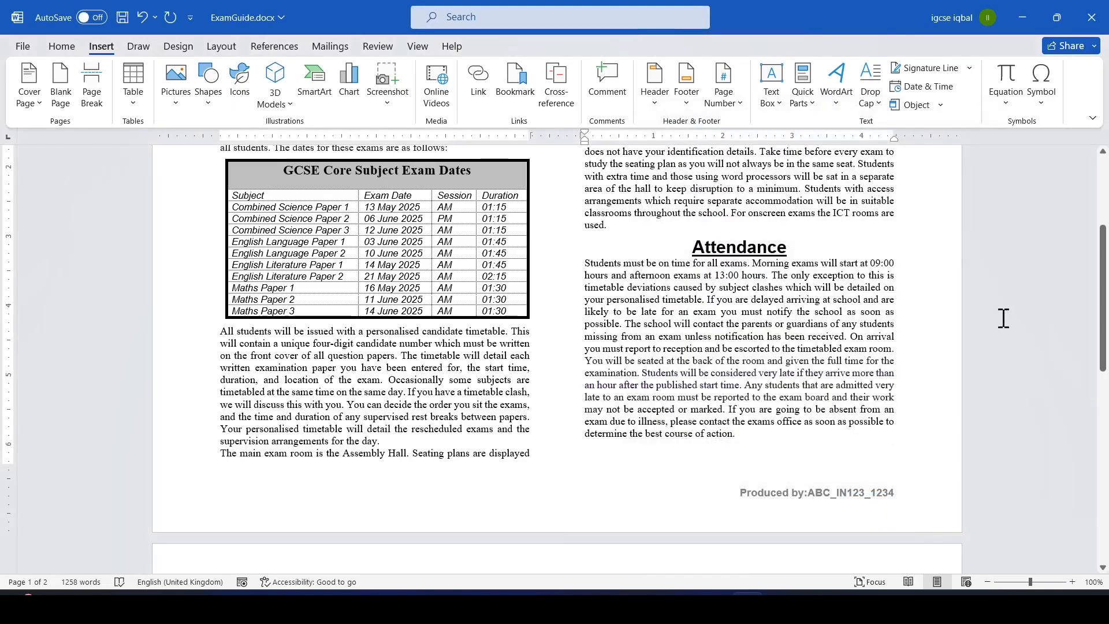
# Highlight the original styles and consistent spacing requirements in task 14.
pyautogui.moveTo(1104, 283); pyautogui.dragTo(1106, 164)
pyautogui.hotkey('alt', 'Tab')
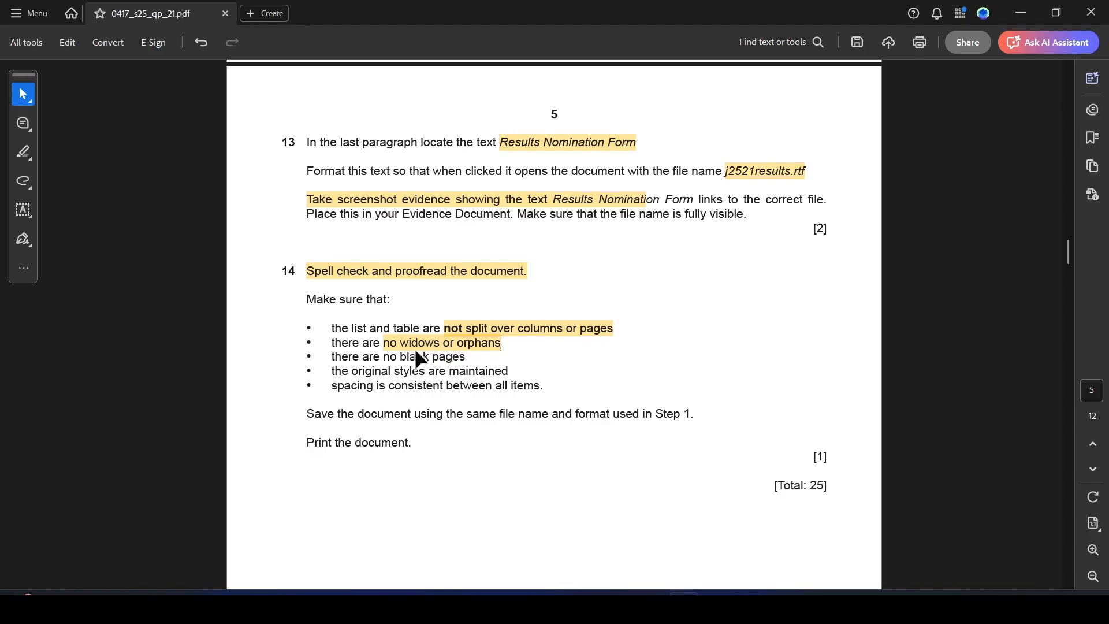
pyautogui.moveTo(354, 374); pyautogui.dragTo(514, 375)
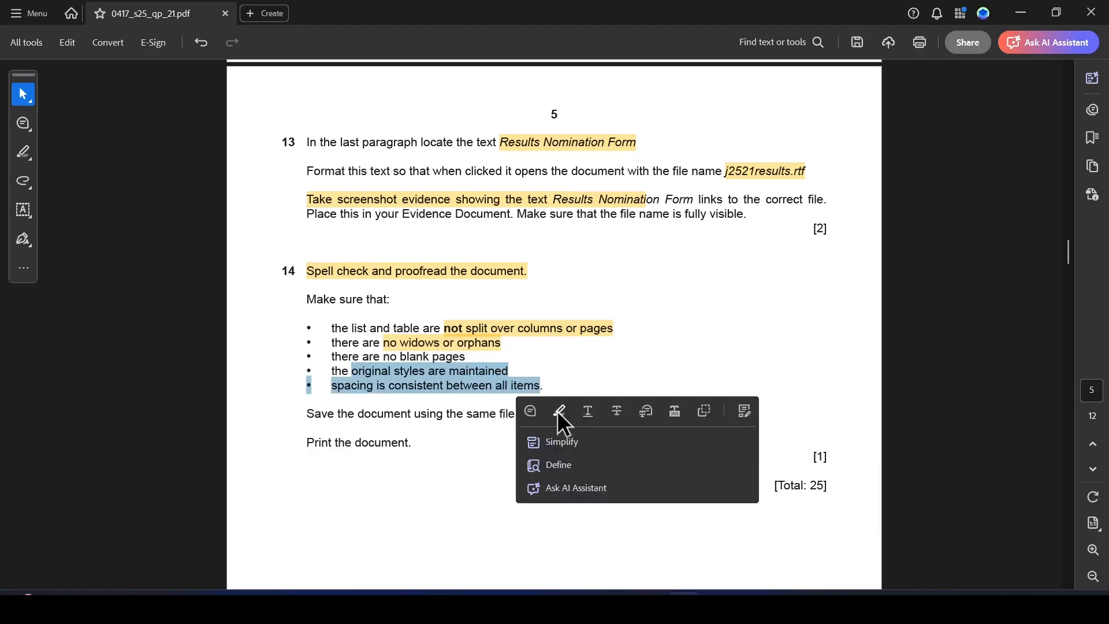
pyautogui.click(560, 413)
# Save the document as ExamGuide.docx in Word Document format in the 06_0417_21_Confidential Source Files June 2025 folder.
pyautogui.hotkey('alt', 'Tab')
pyautogui.moveTo(1104, 287); pyautogui.dragTo(1104, 174)
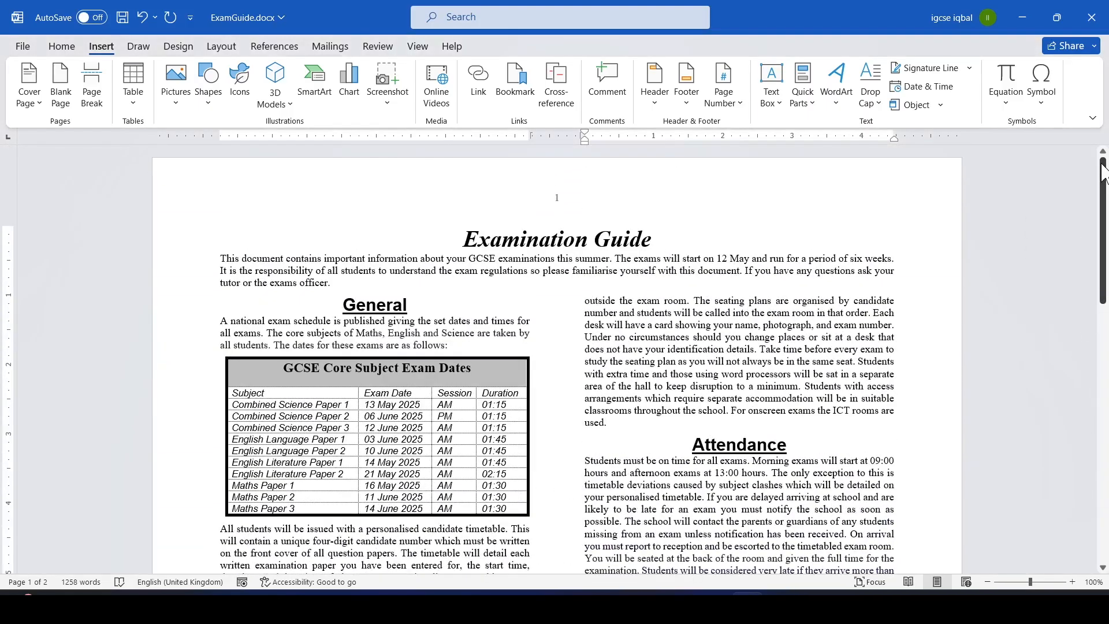
pyautogui.hotkey('alt', 'Tab')
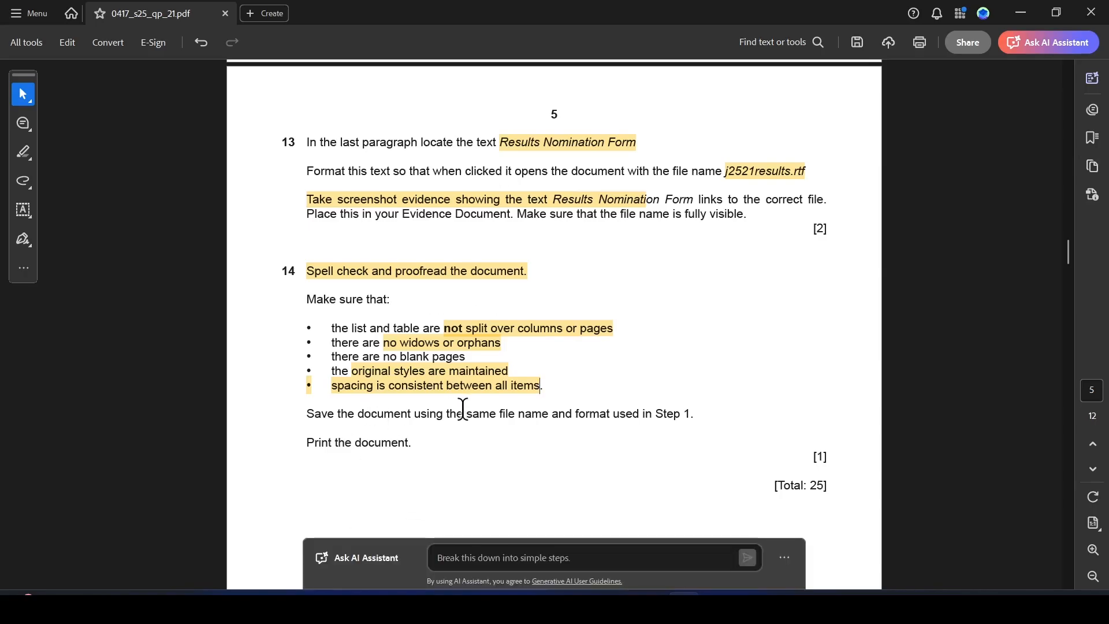
pyautogui.hotkey('alt', 'Tab')
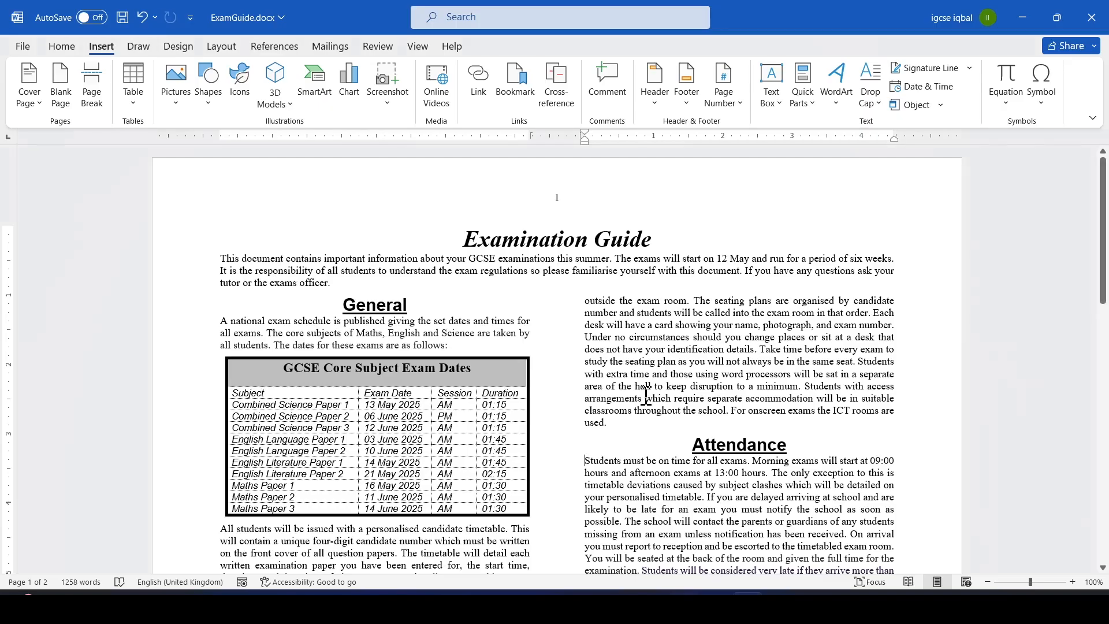
pyautogui.click(23, 48)
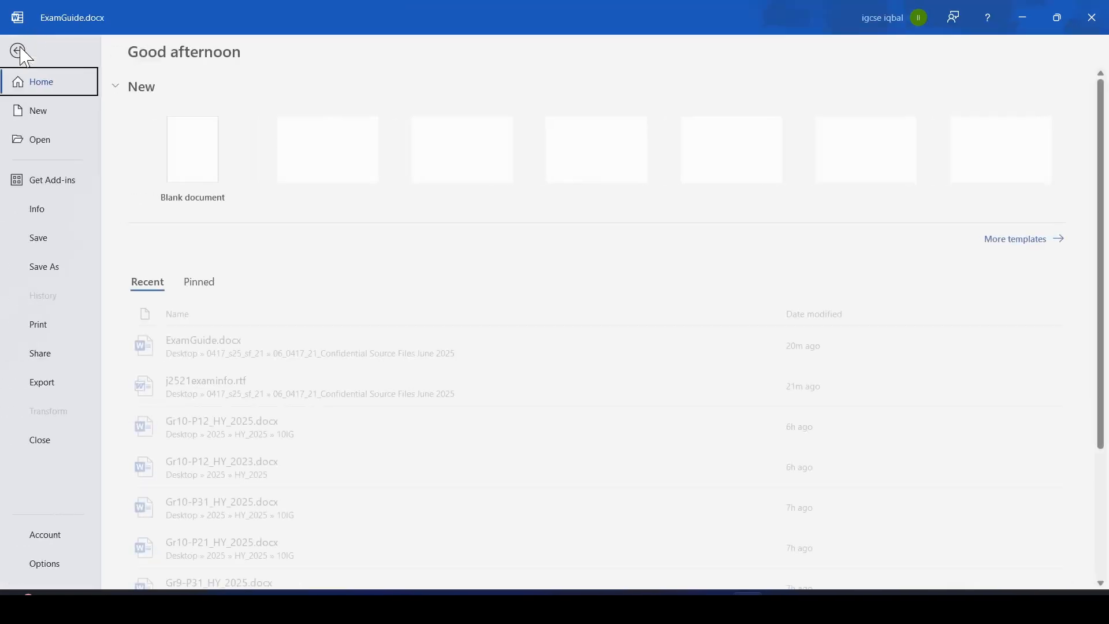
pyautogui.click(51, 270)
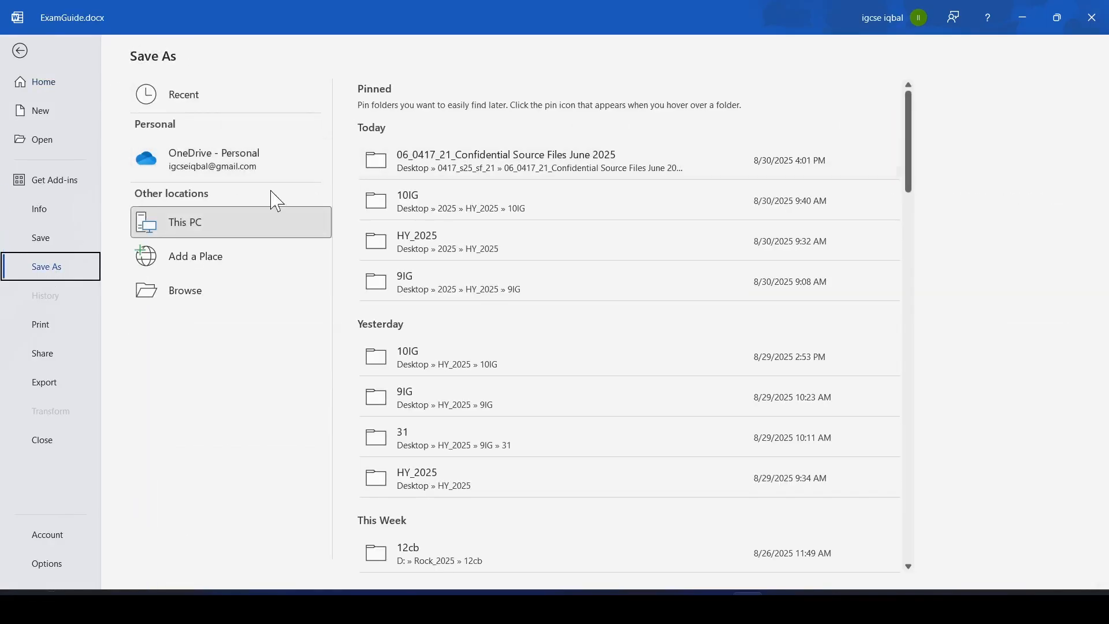
pyautogui.click(558, 164)
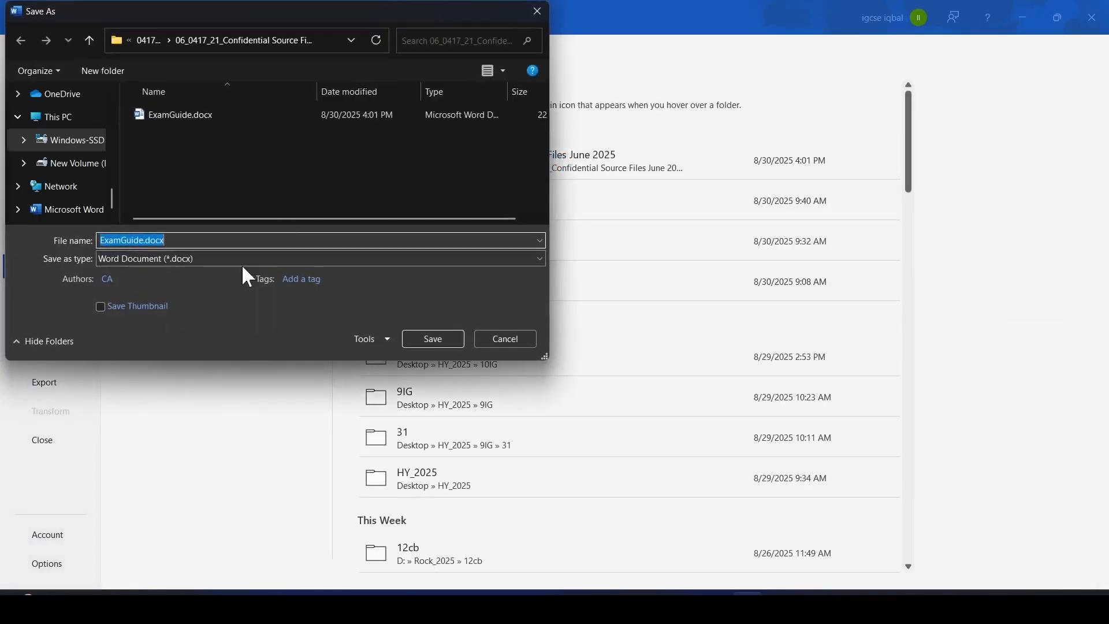
pyautogui.click(433, 338)
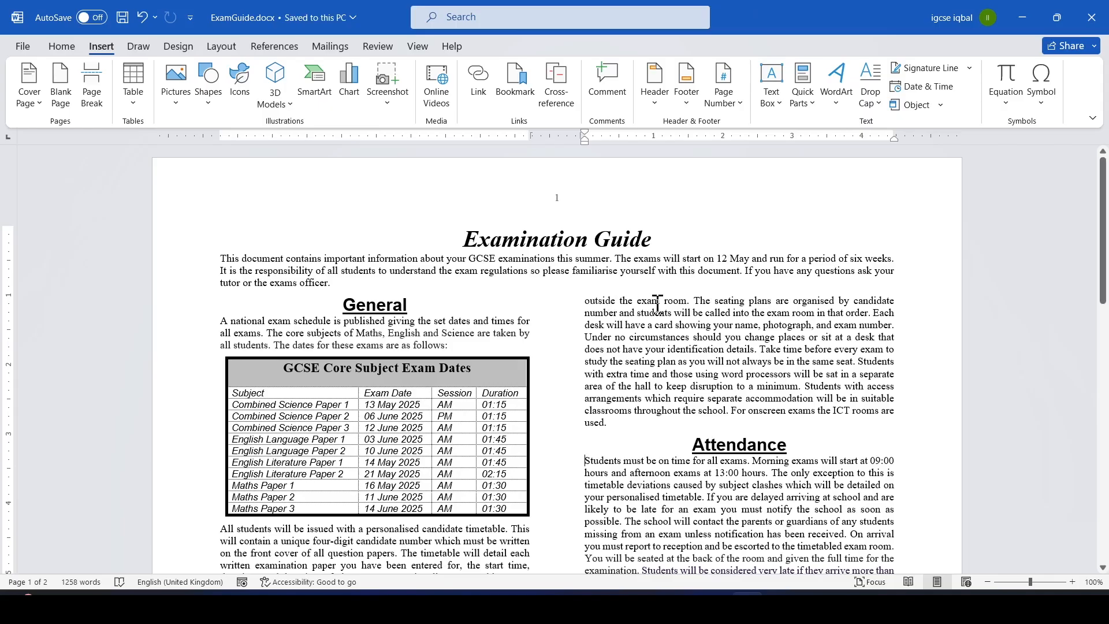
# Open the print view of the document and return to the question paper.
pyautogui.hotkey('alt', 'Tab')
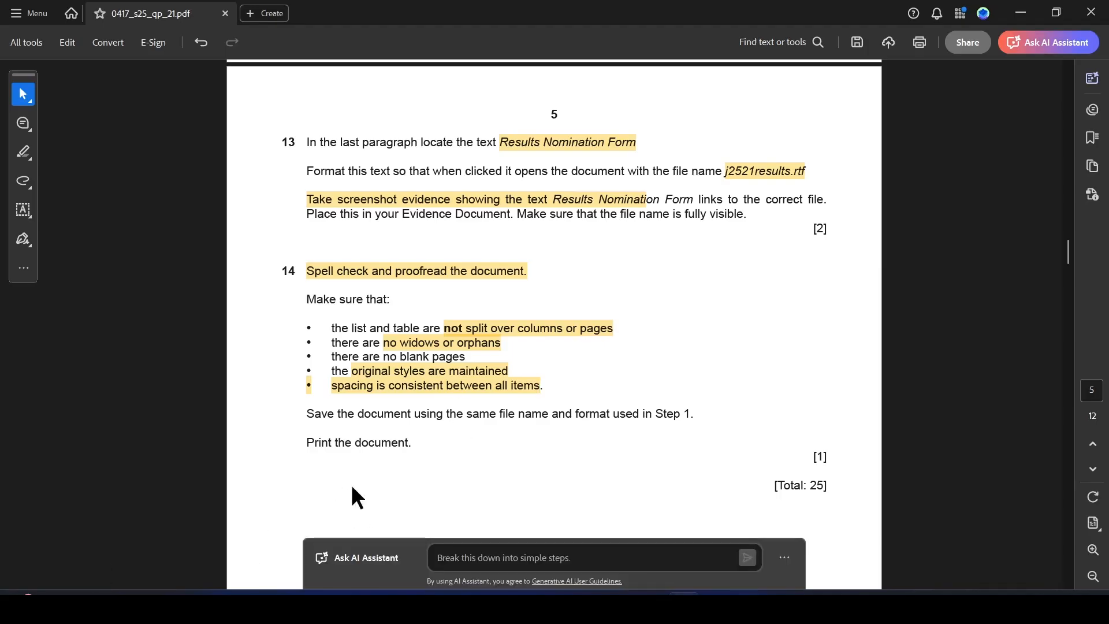
pyautogui.hotkey('alt', 'Tab')
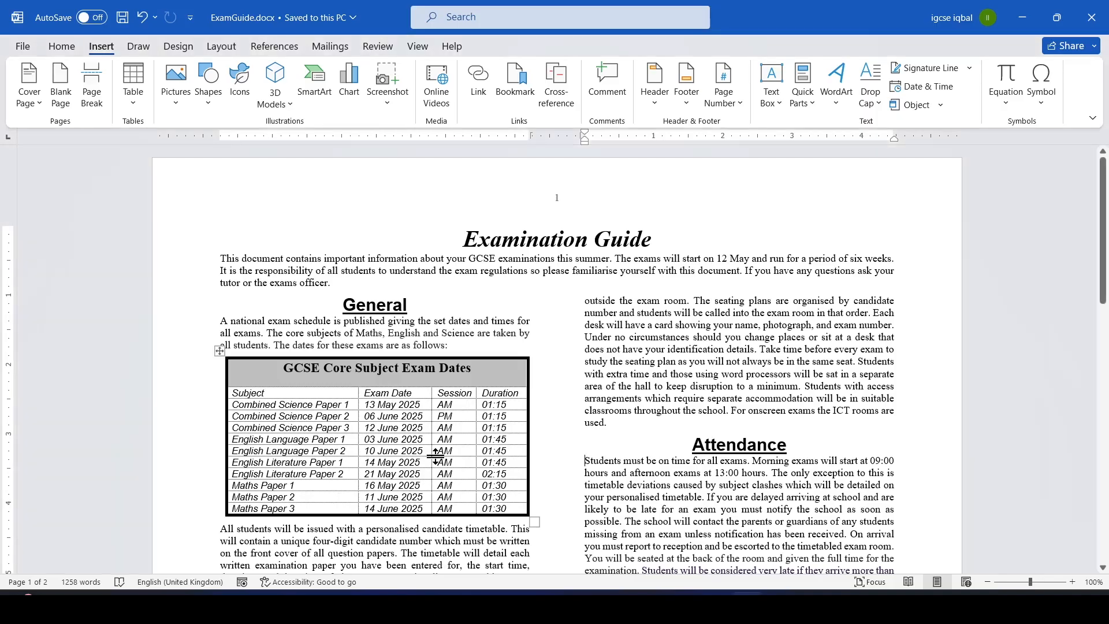
pyautogui.hotkey('ctrl', 'p')
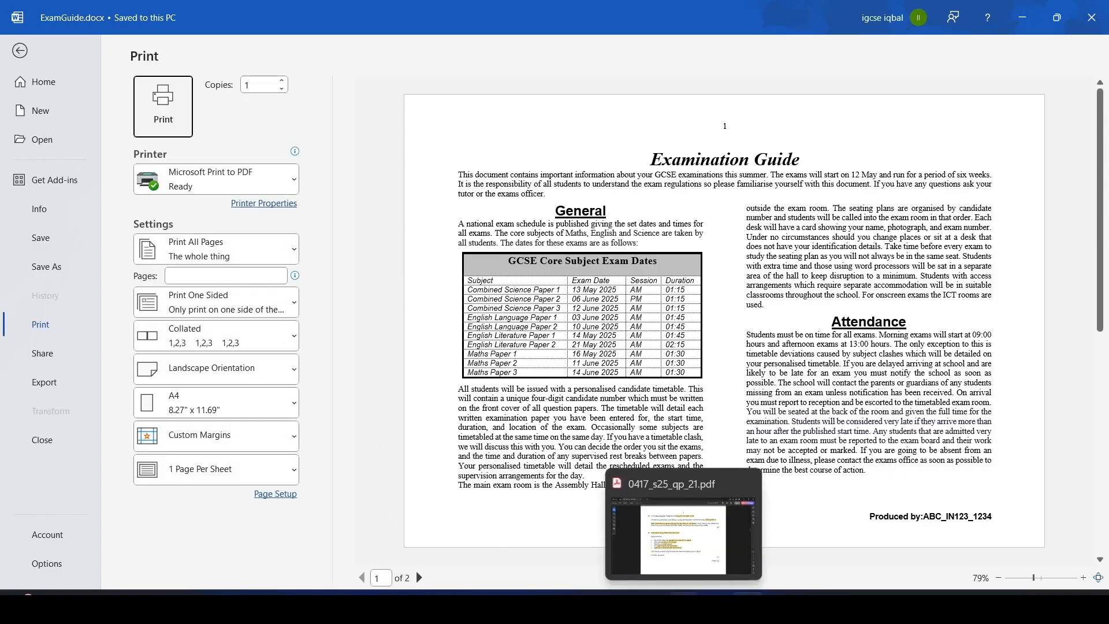
pyautogui.click(684, 604)
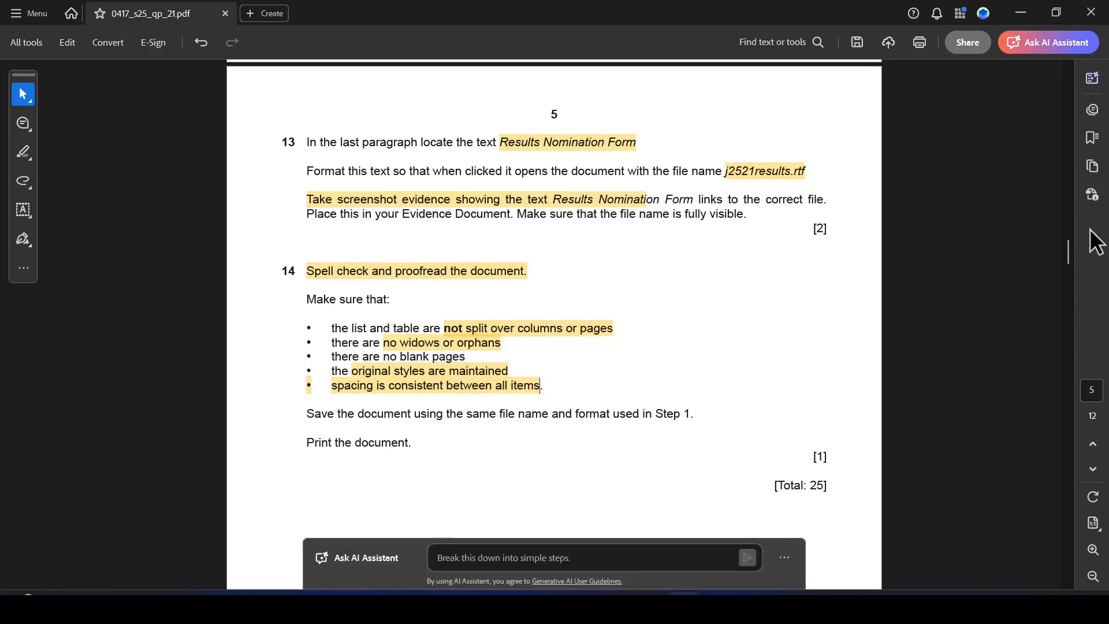
pyautogui.moveTo(1066, 245); pyautogui.dragTo(1068, 251)
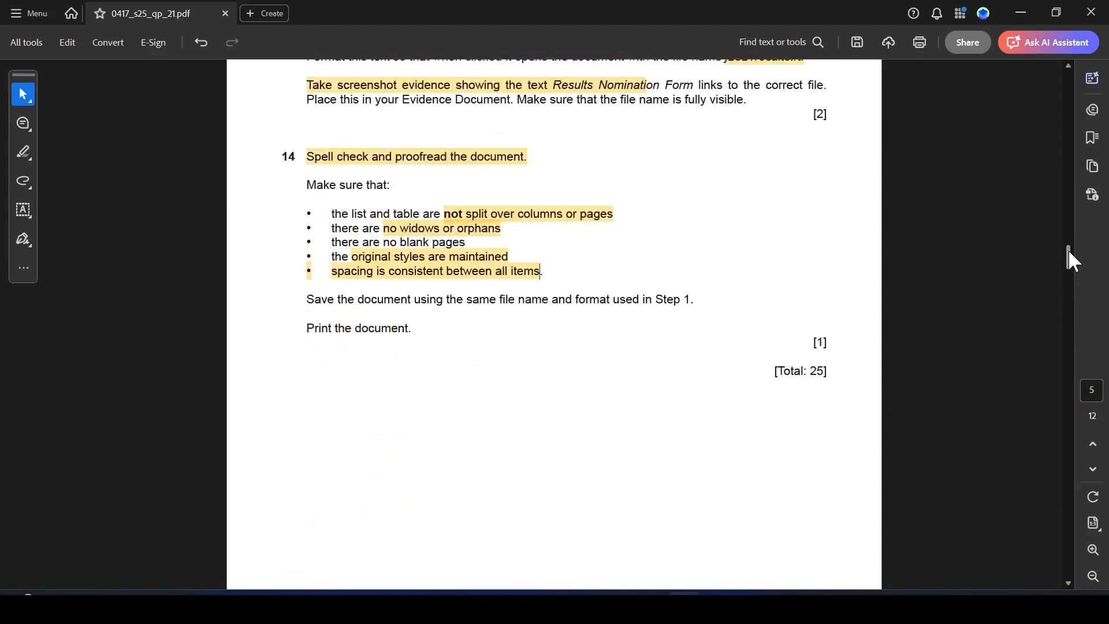